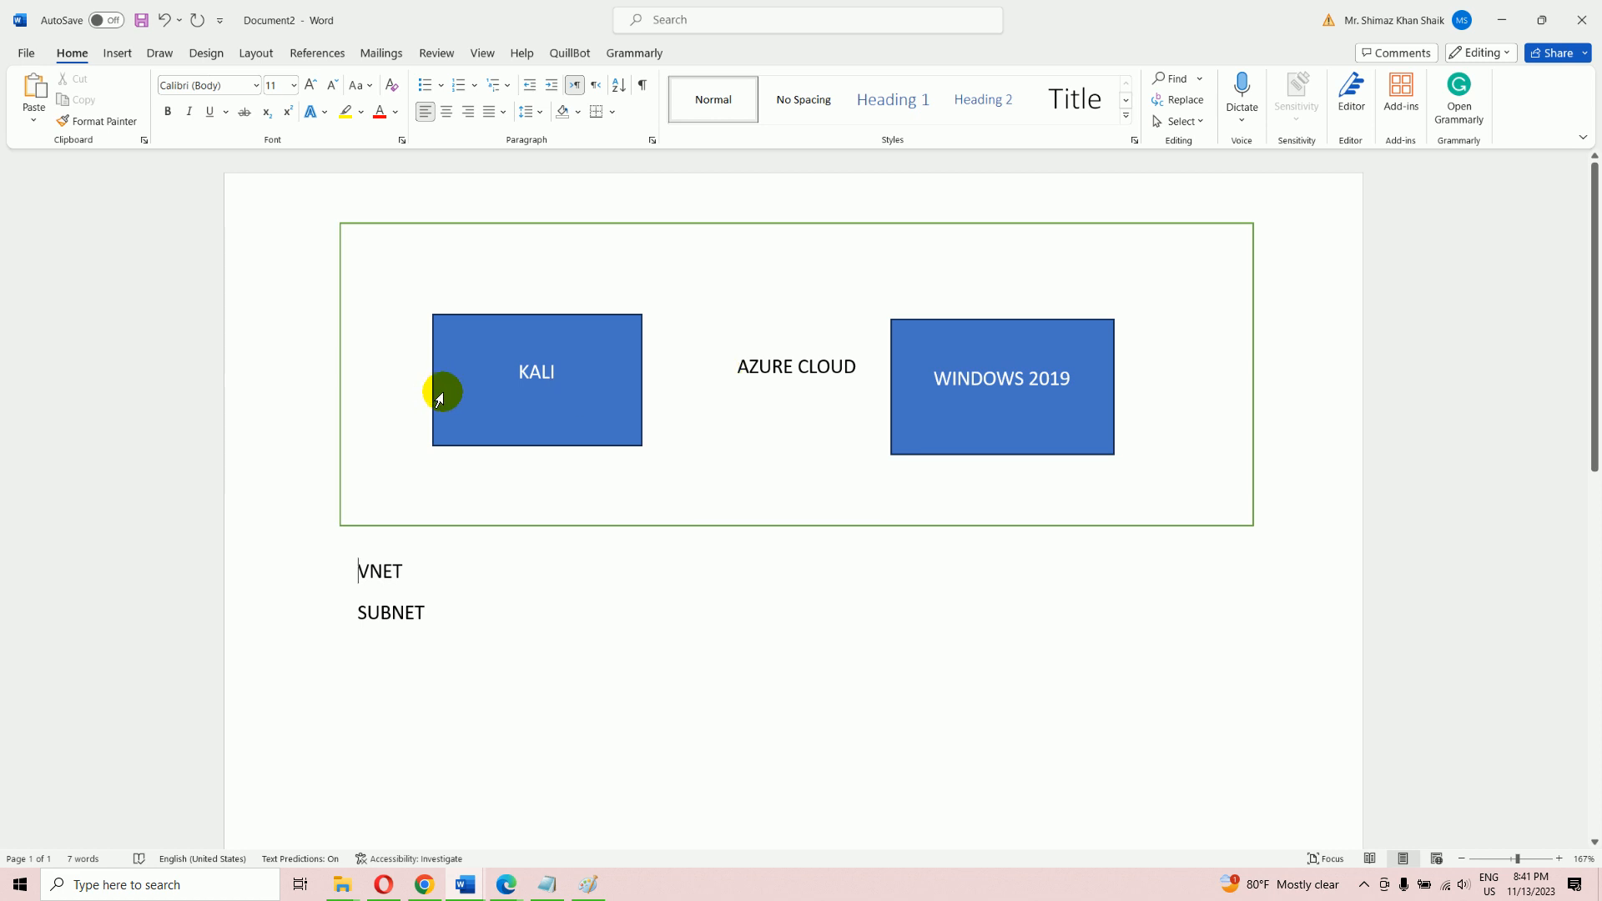
Select the VNET and SUBNET words in the Word diagram, then return to the Azure portal
left_click_drag(415, 565, 332, 566)
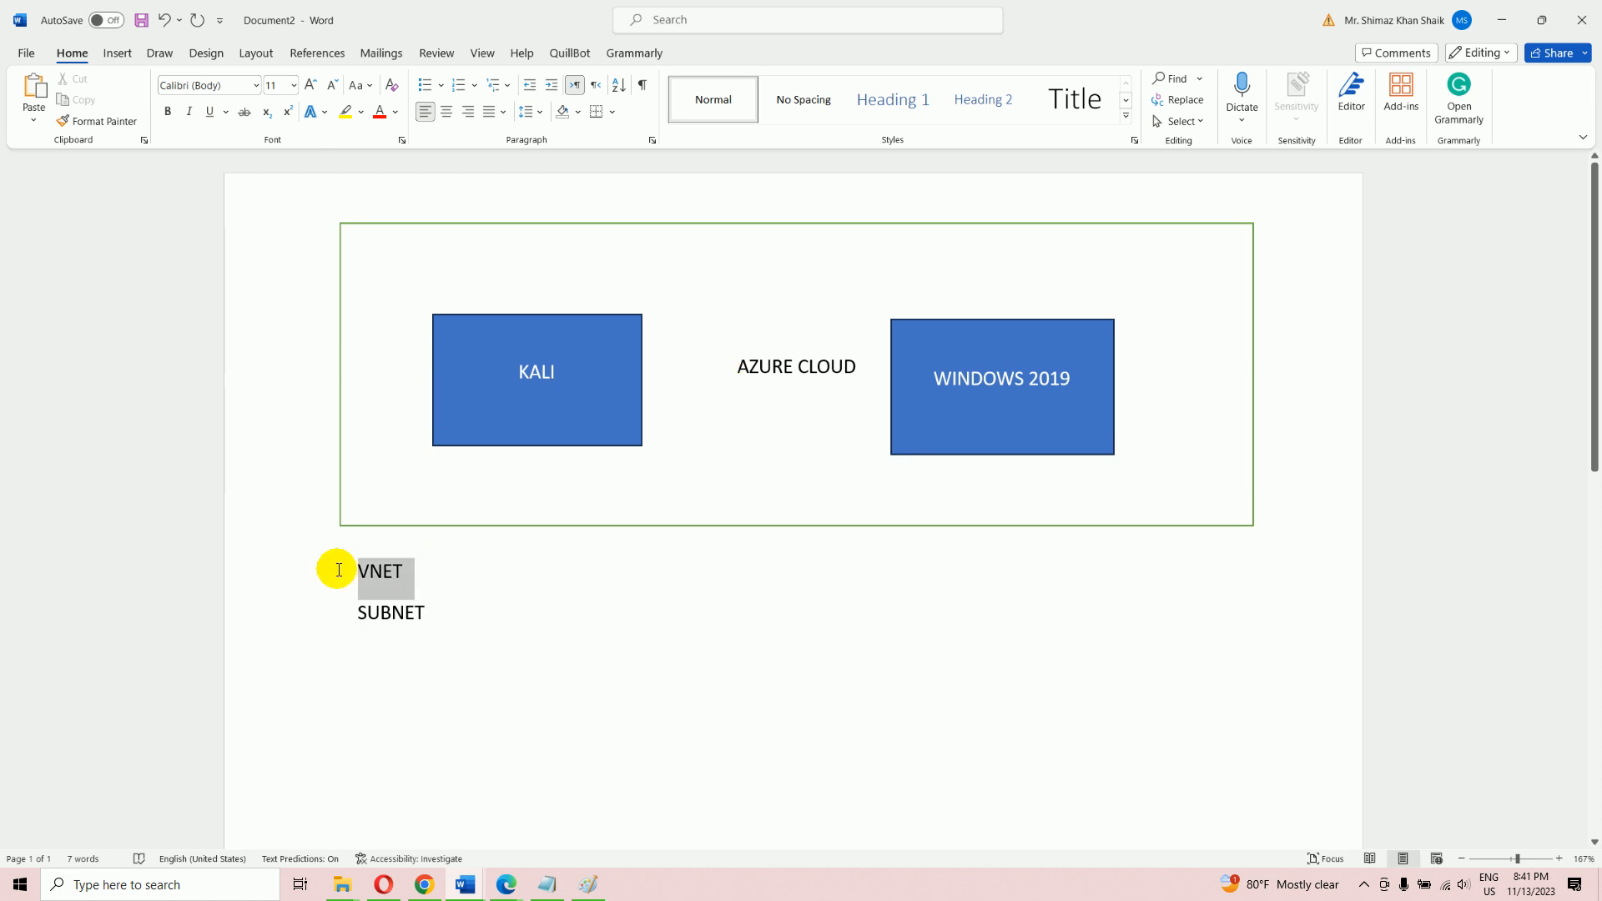
double_click(415, 611)
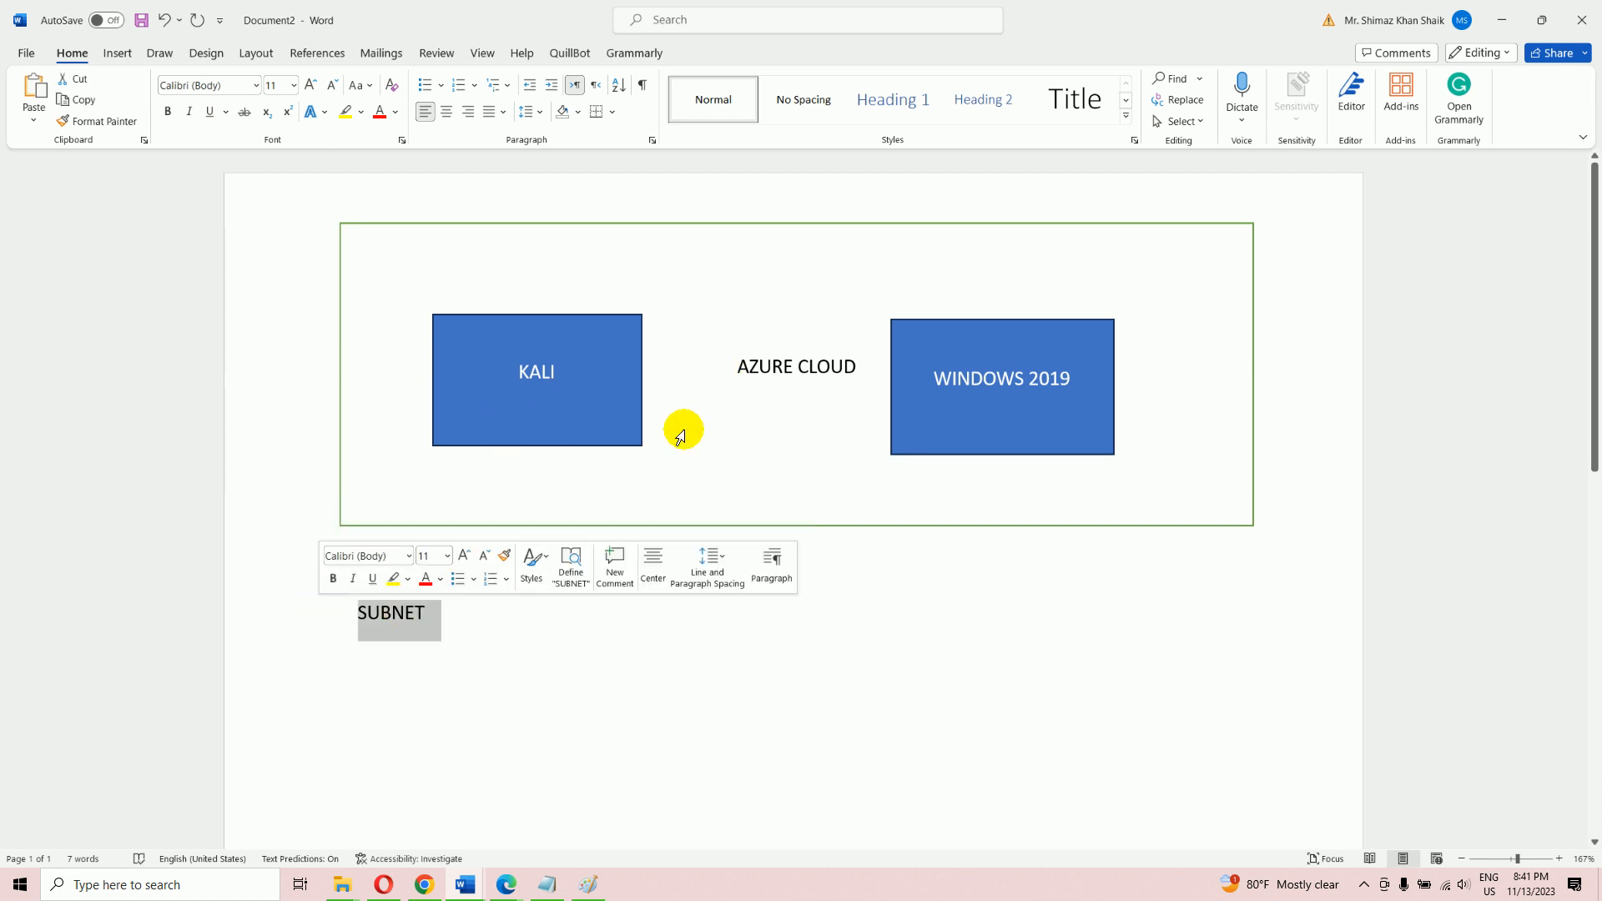
left_click(511, 885)
left_click(572, 826)
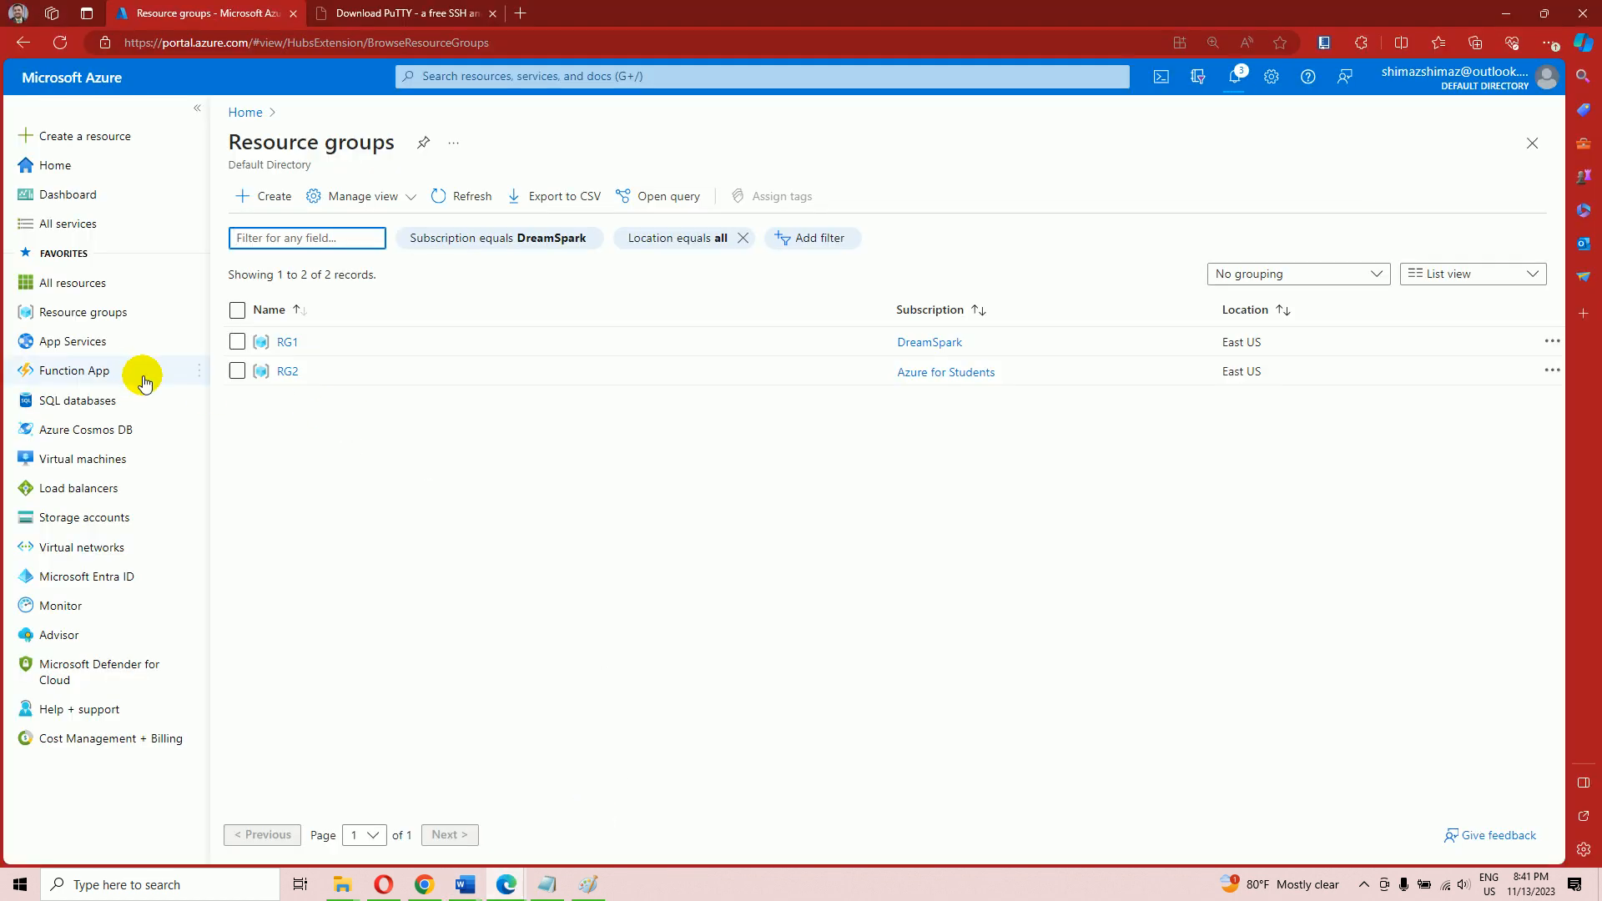
Create resource group RG3 in (US) East US under the Azure for Students subscription
mouse_move(102, 321)
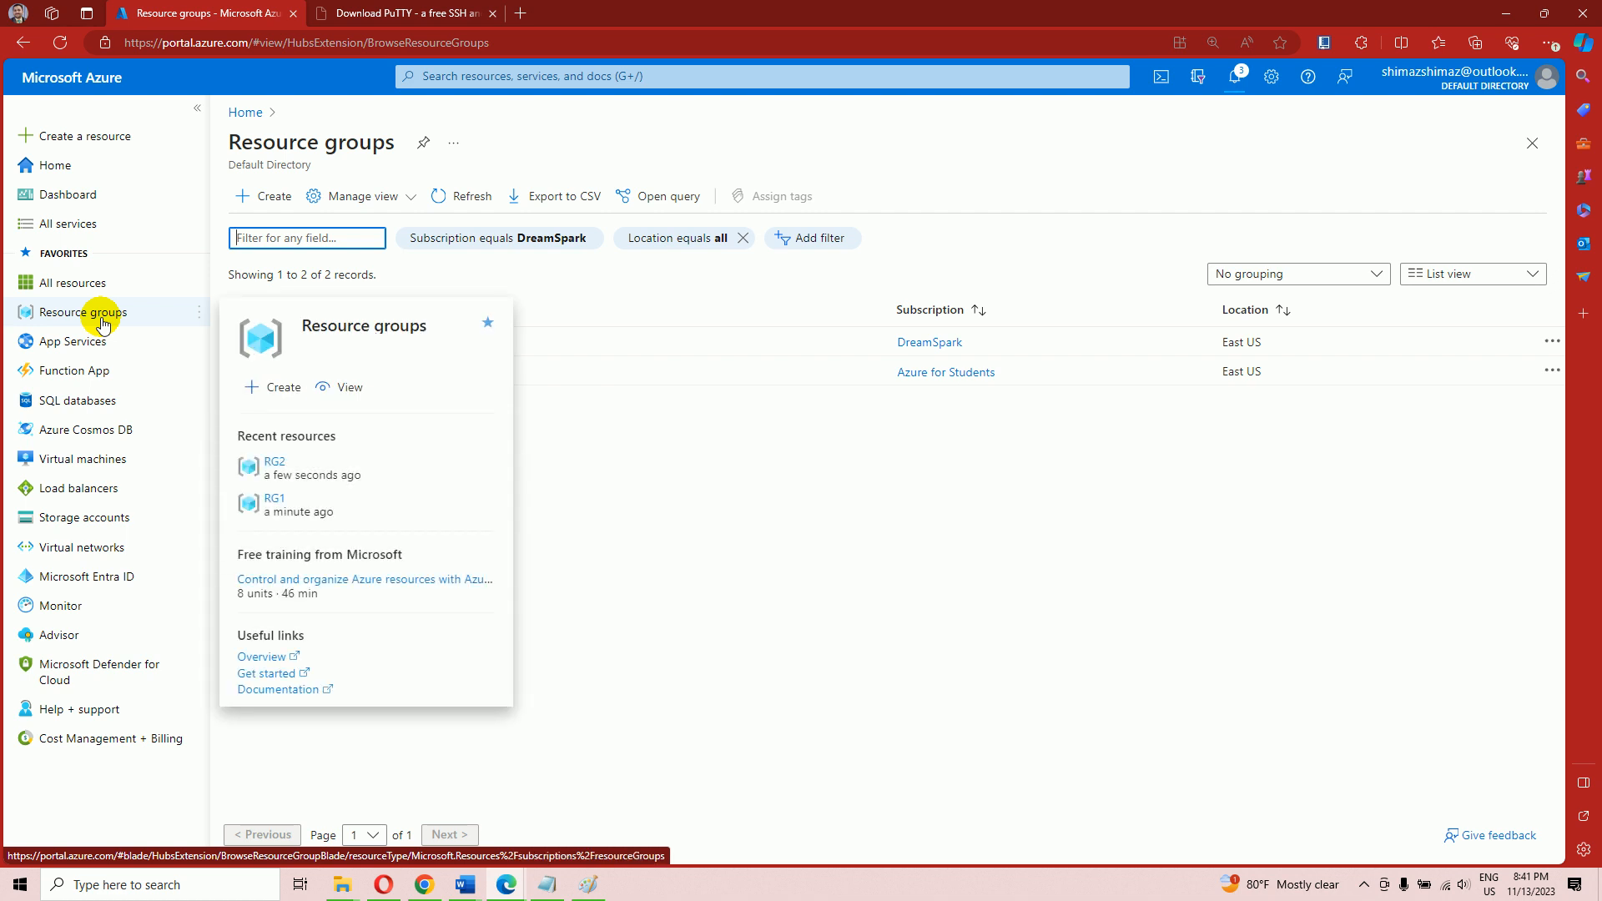
left_click(102, 321)
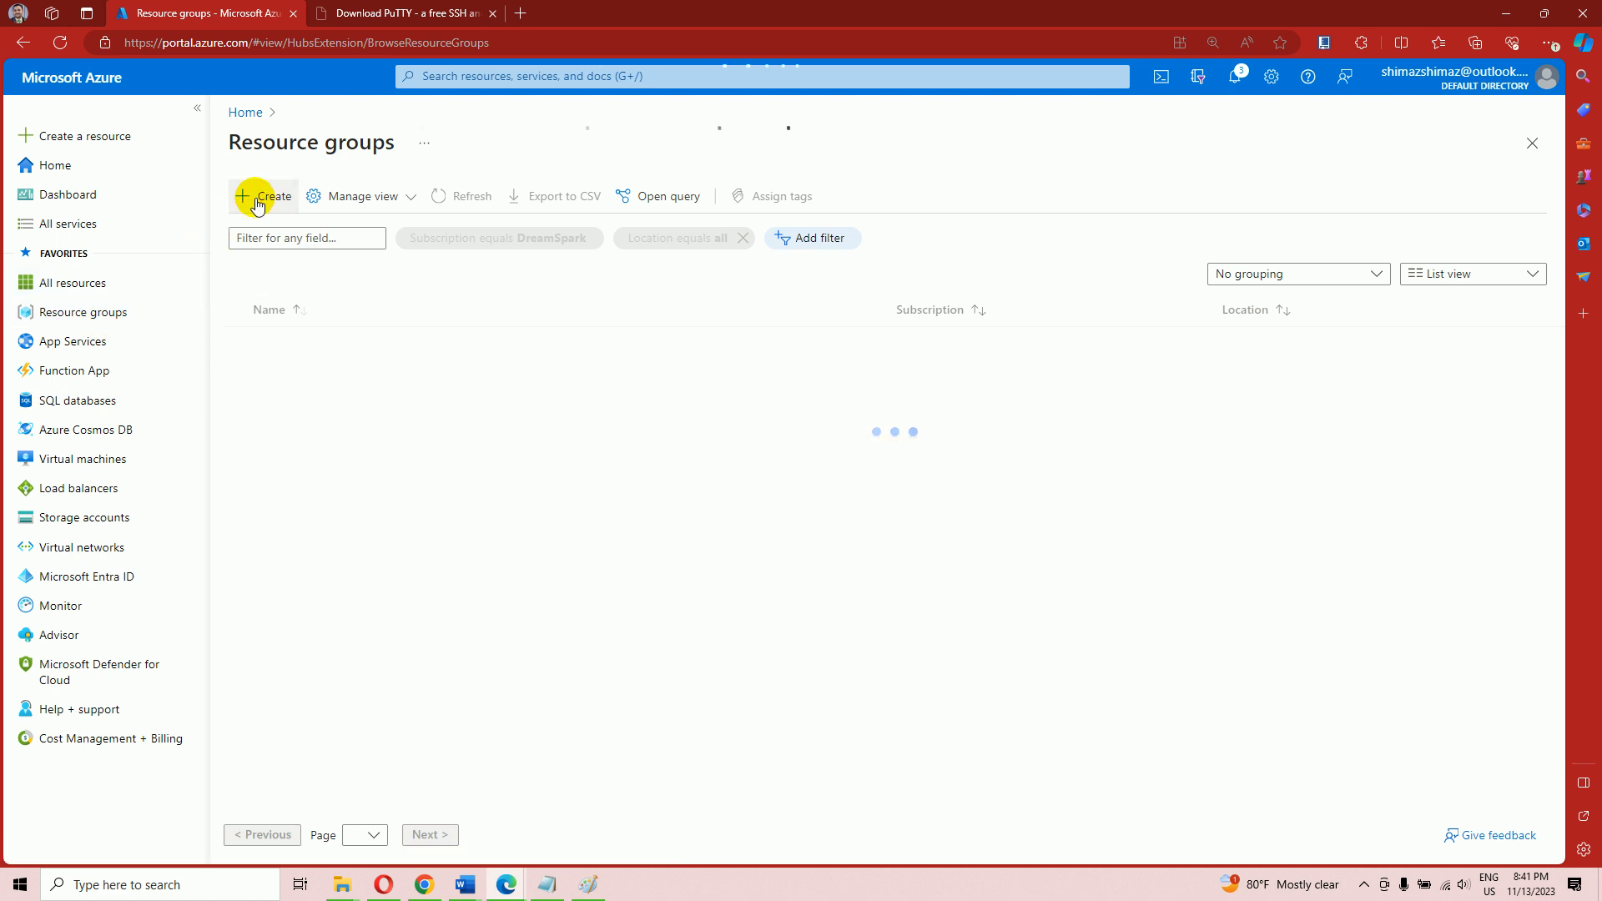
left_click(257, 200)
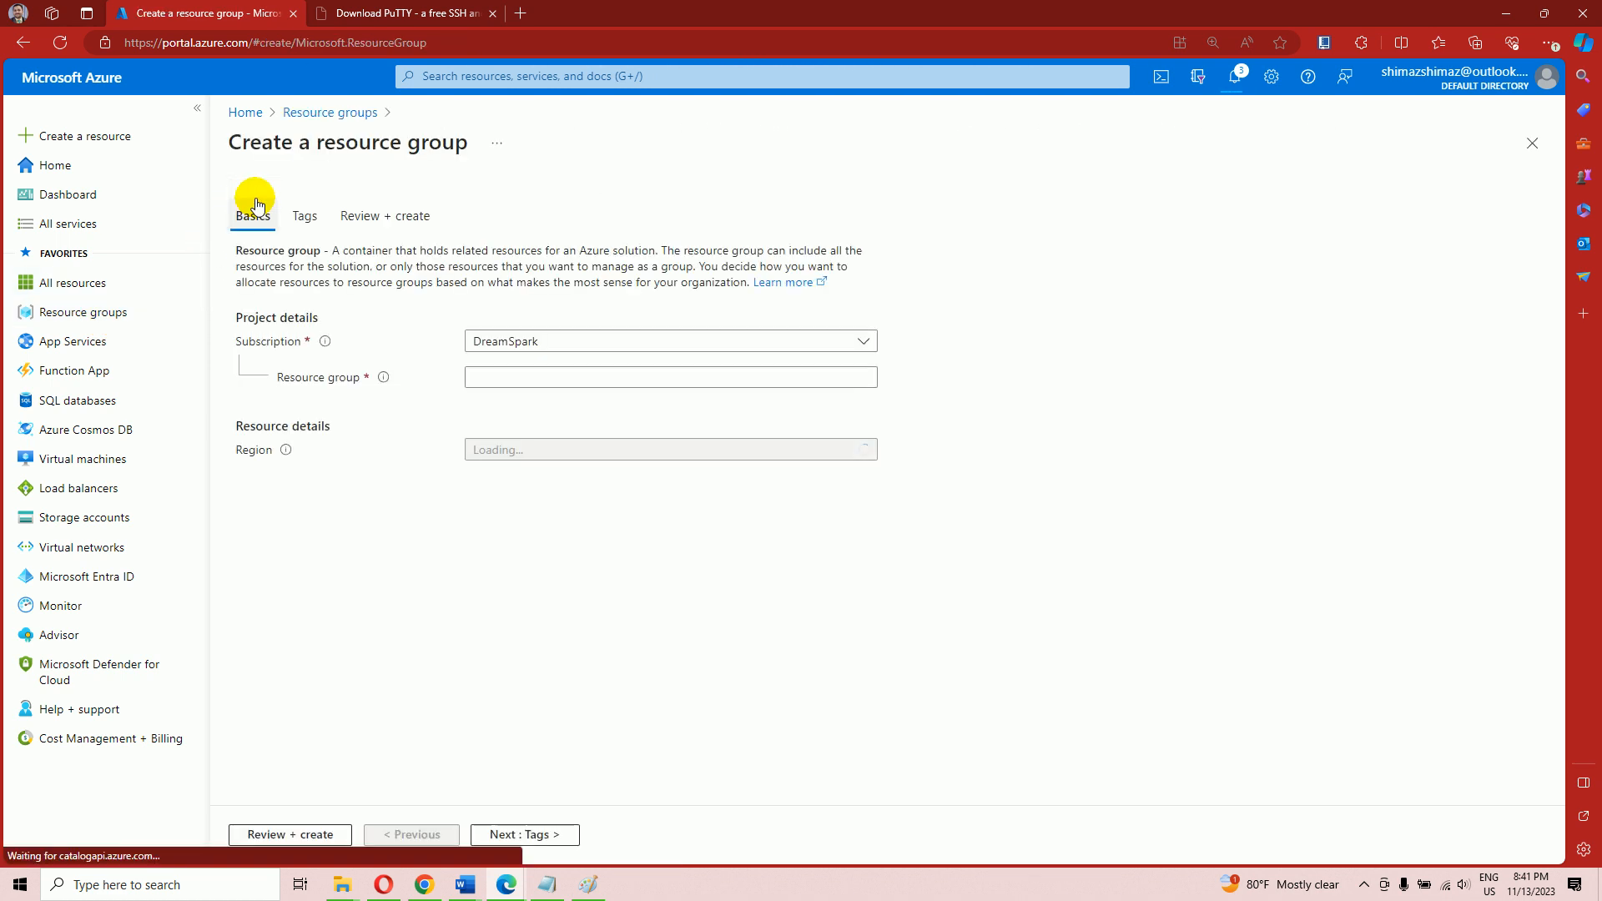
left_click(576, 342)
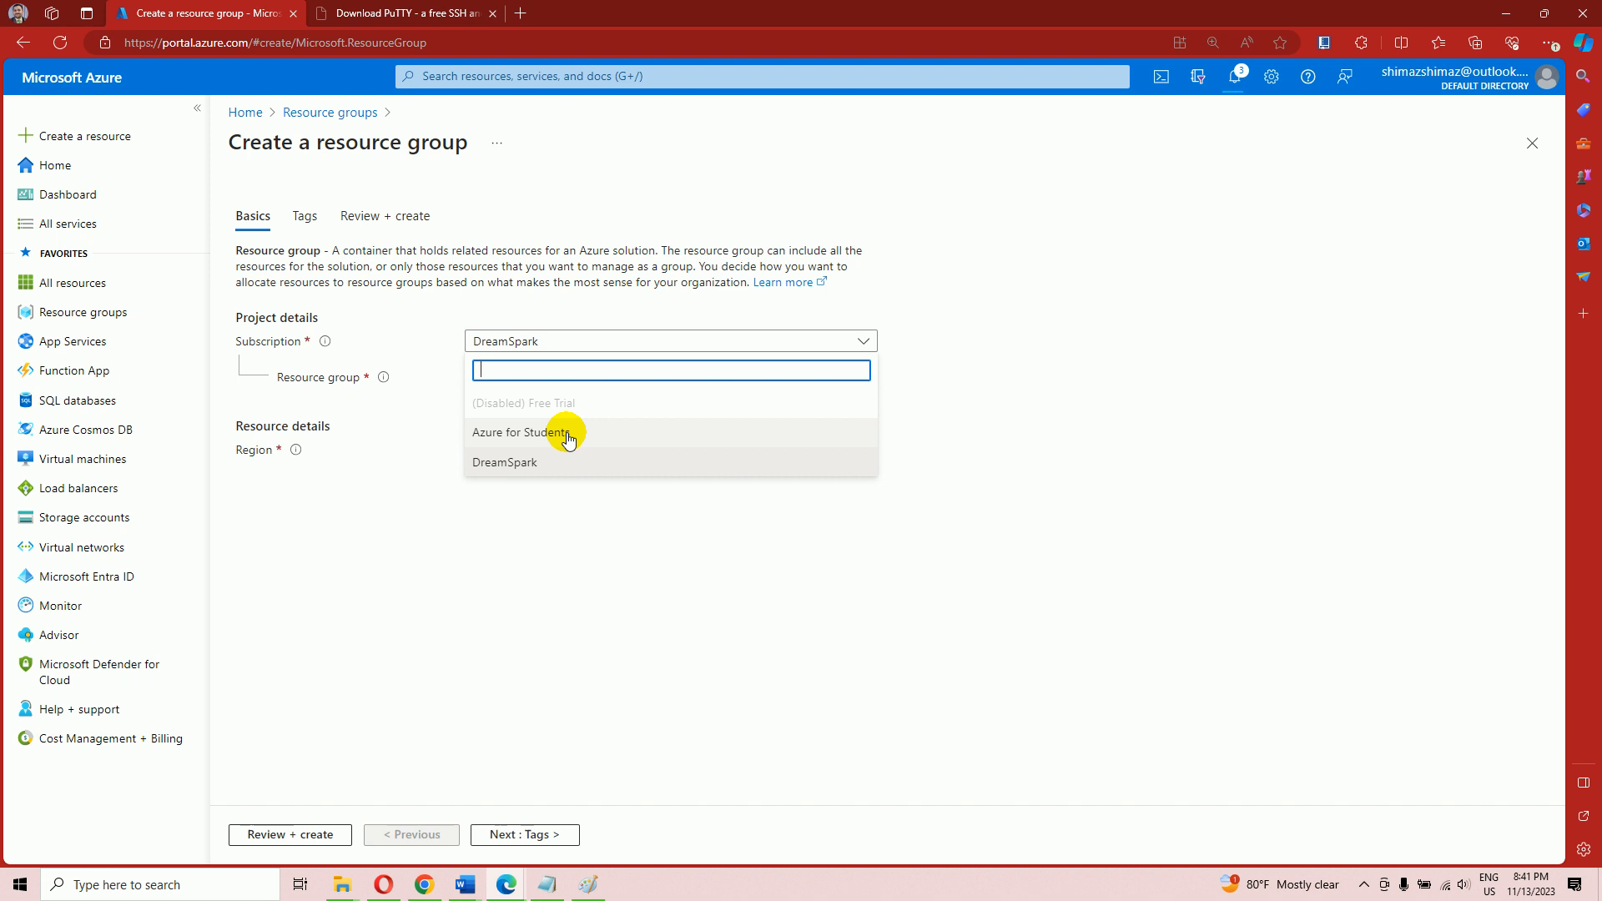
left_click(502, 433)
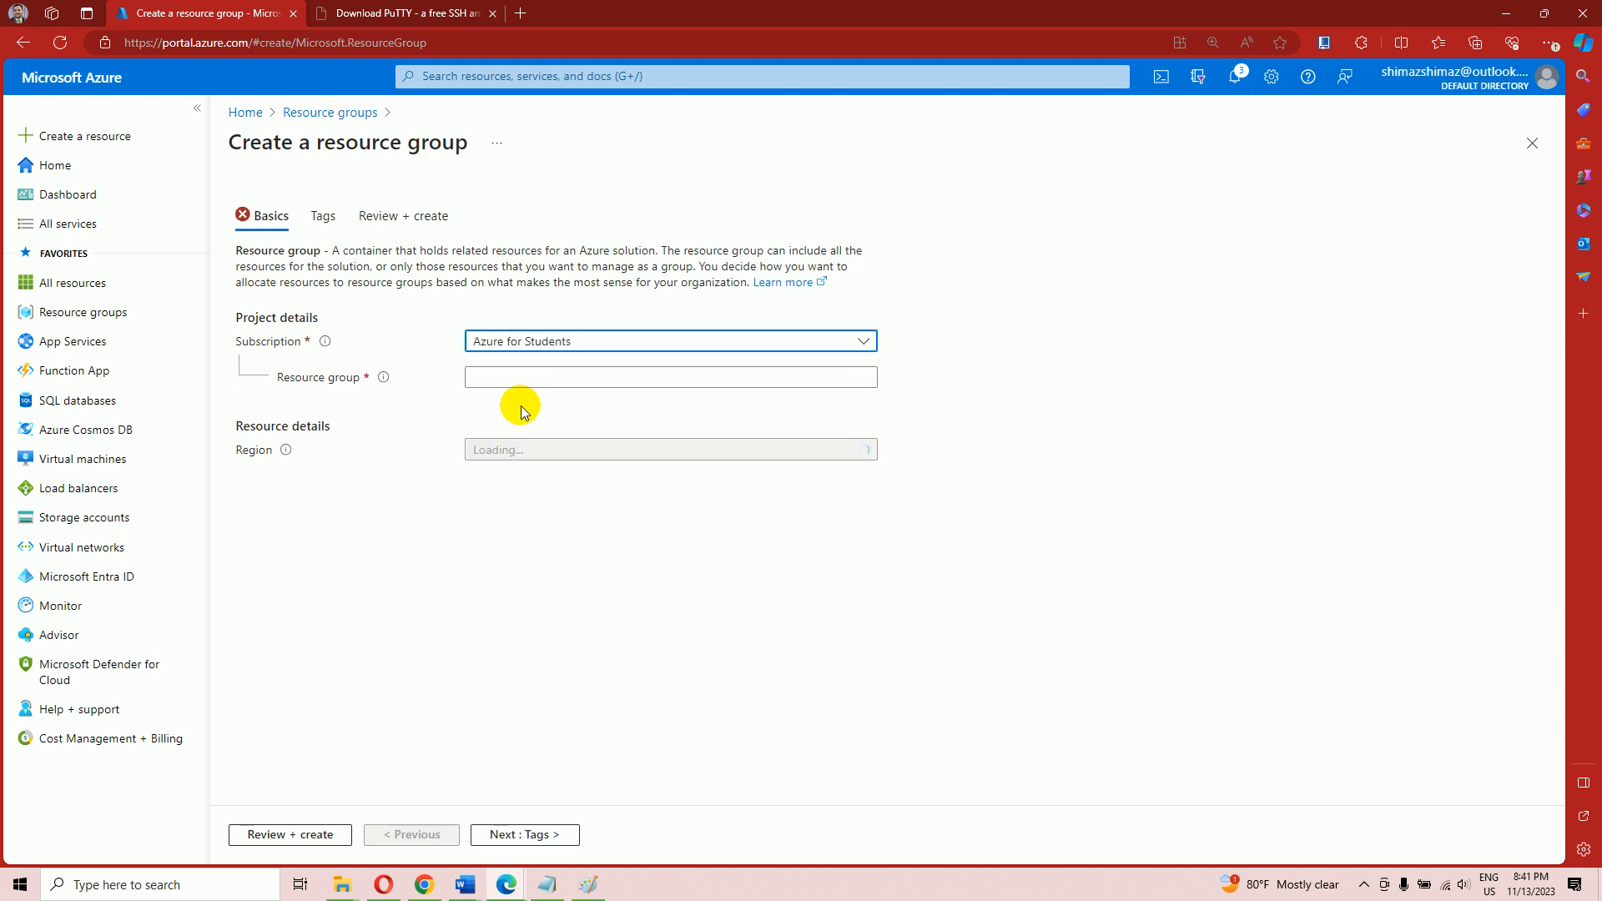
left_click(530, 378)
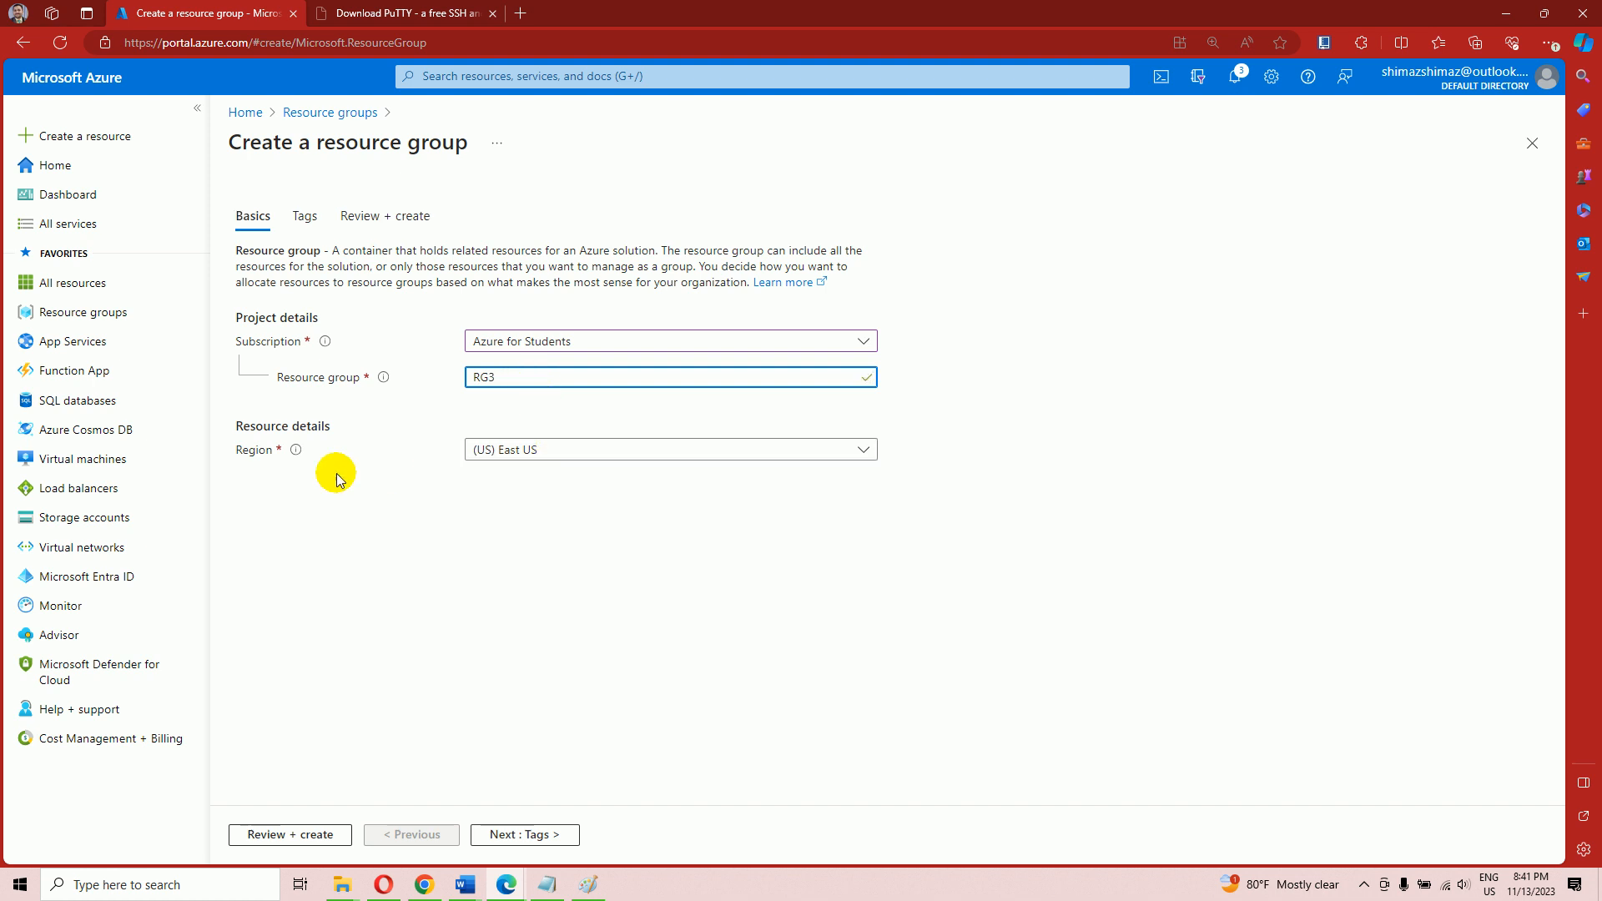
left_click(267, 834)
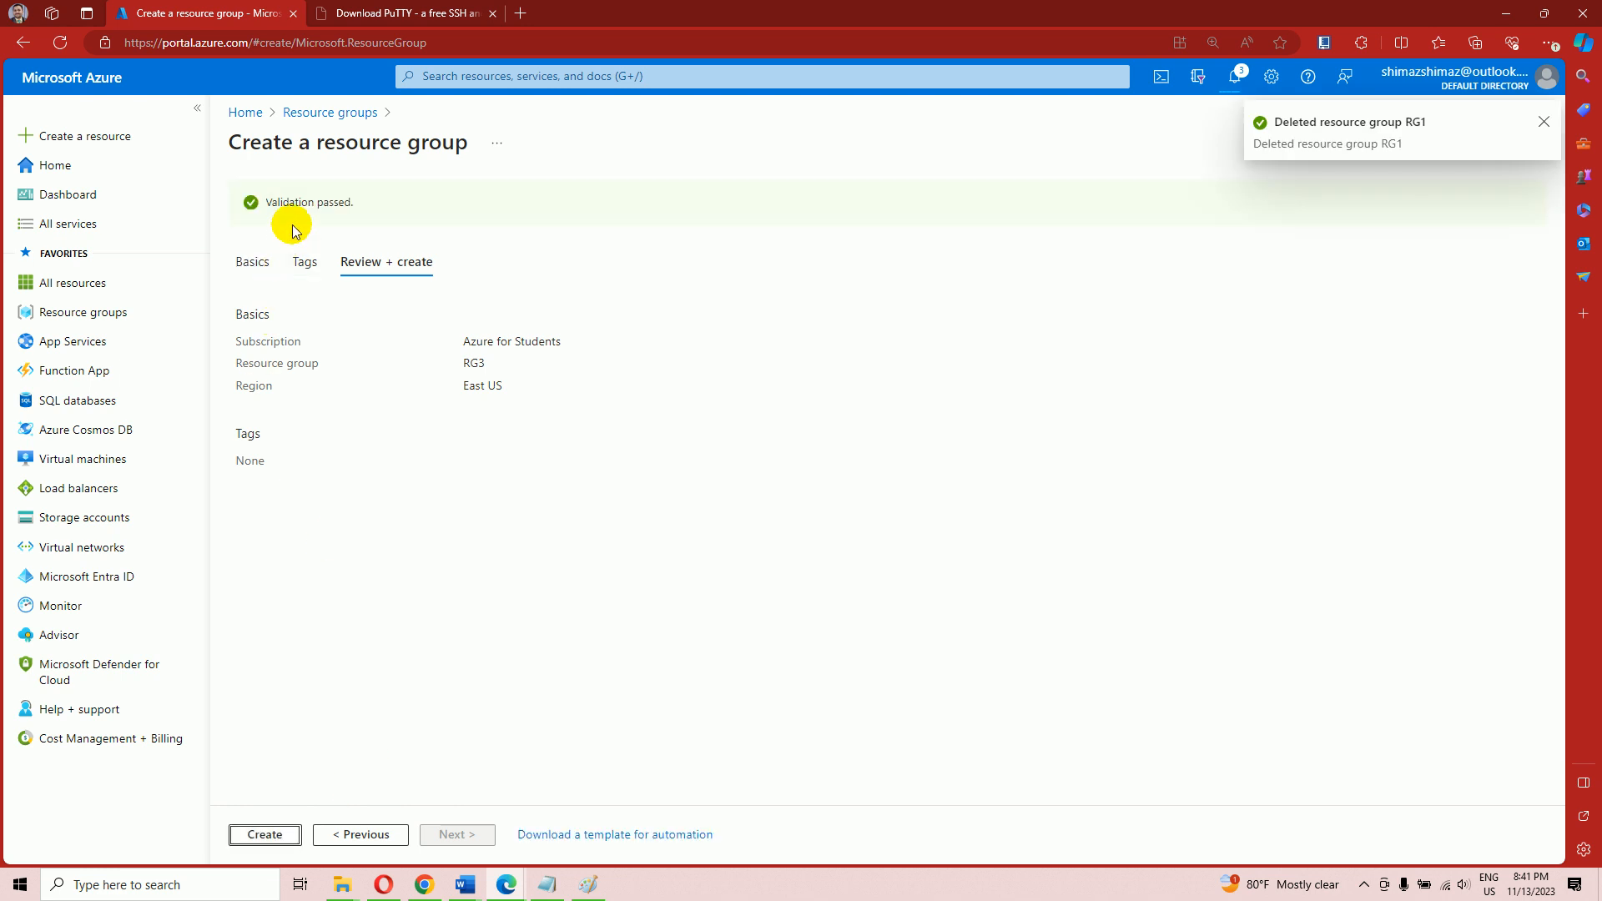
left_click(276, 836)
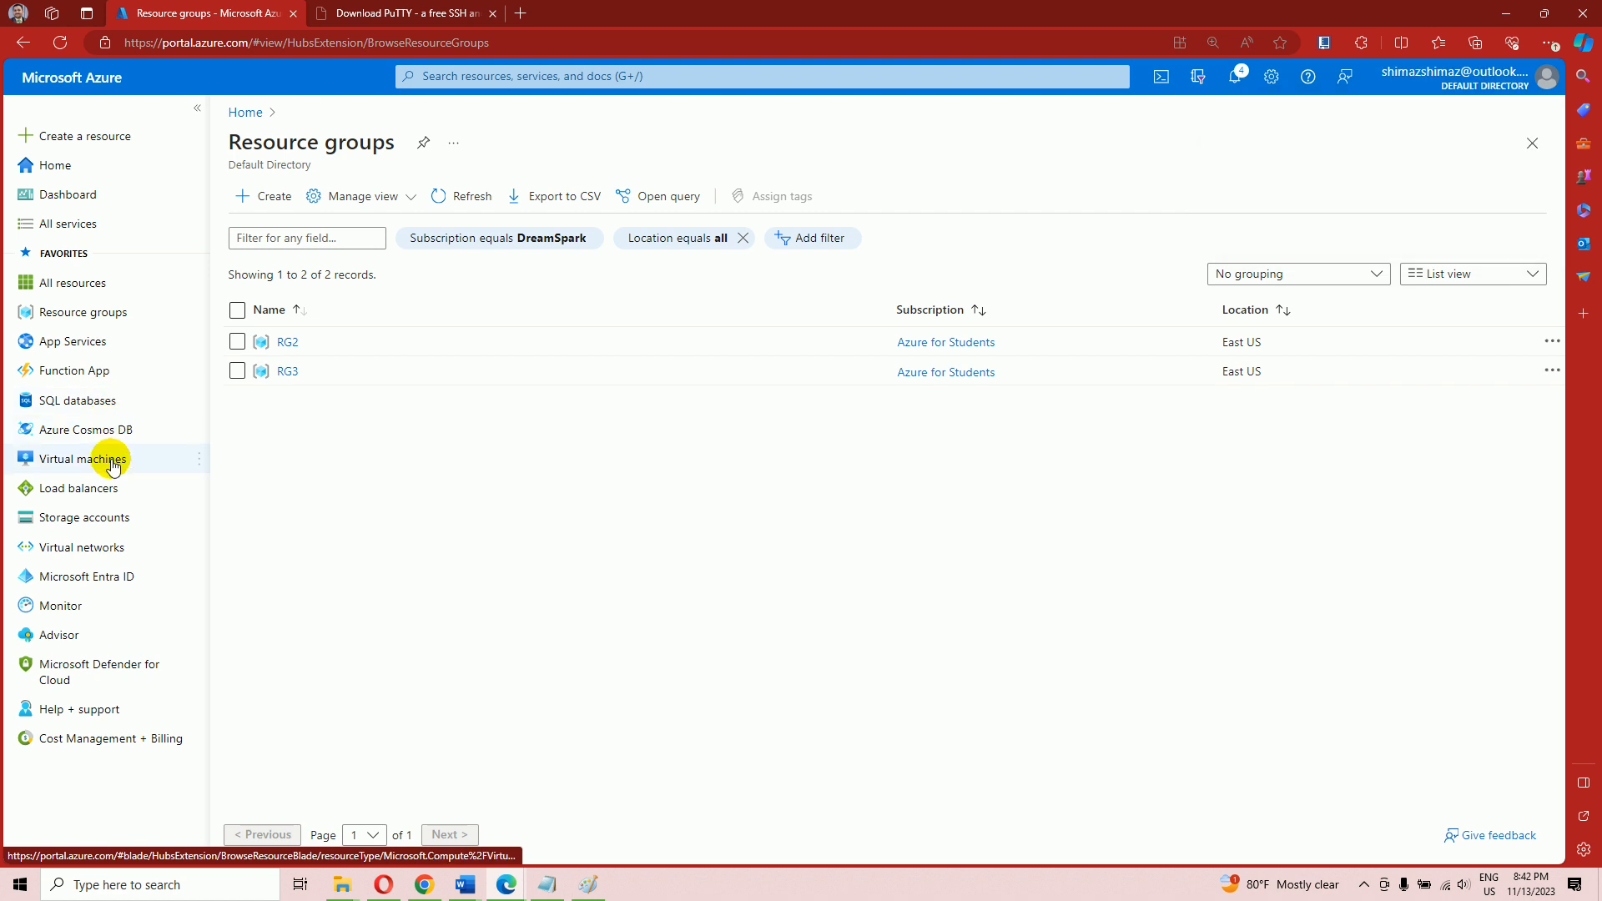
Set up virtual network PENTESTLAB in RG3, East US, and advance past Security to IP addresses
mouse_move(112, 472)
left_click(100, 548)
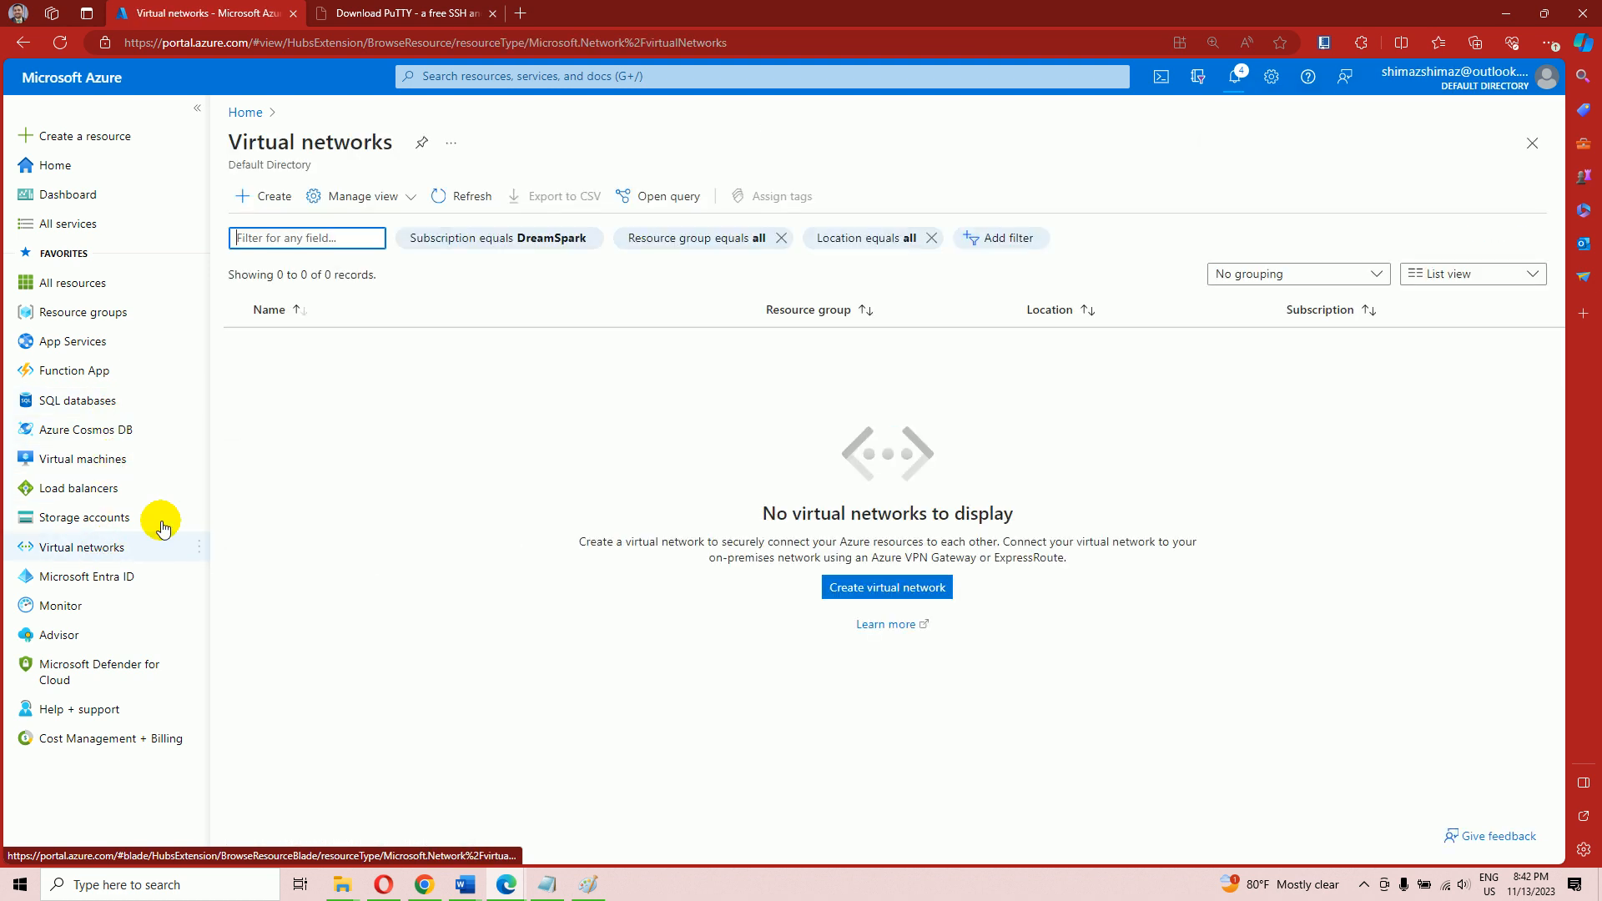
left_click(268, 197)
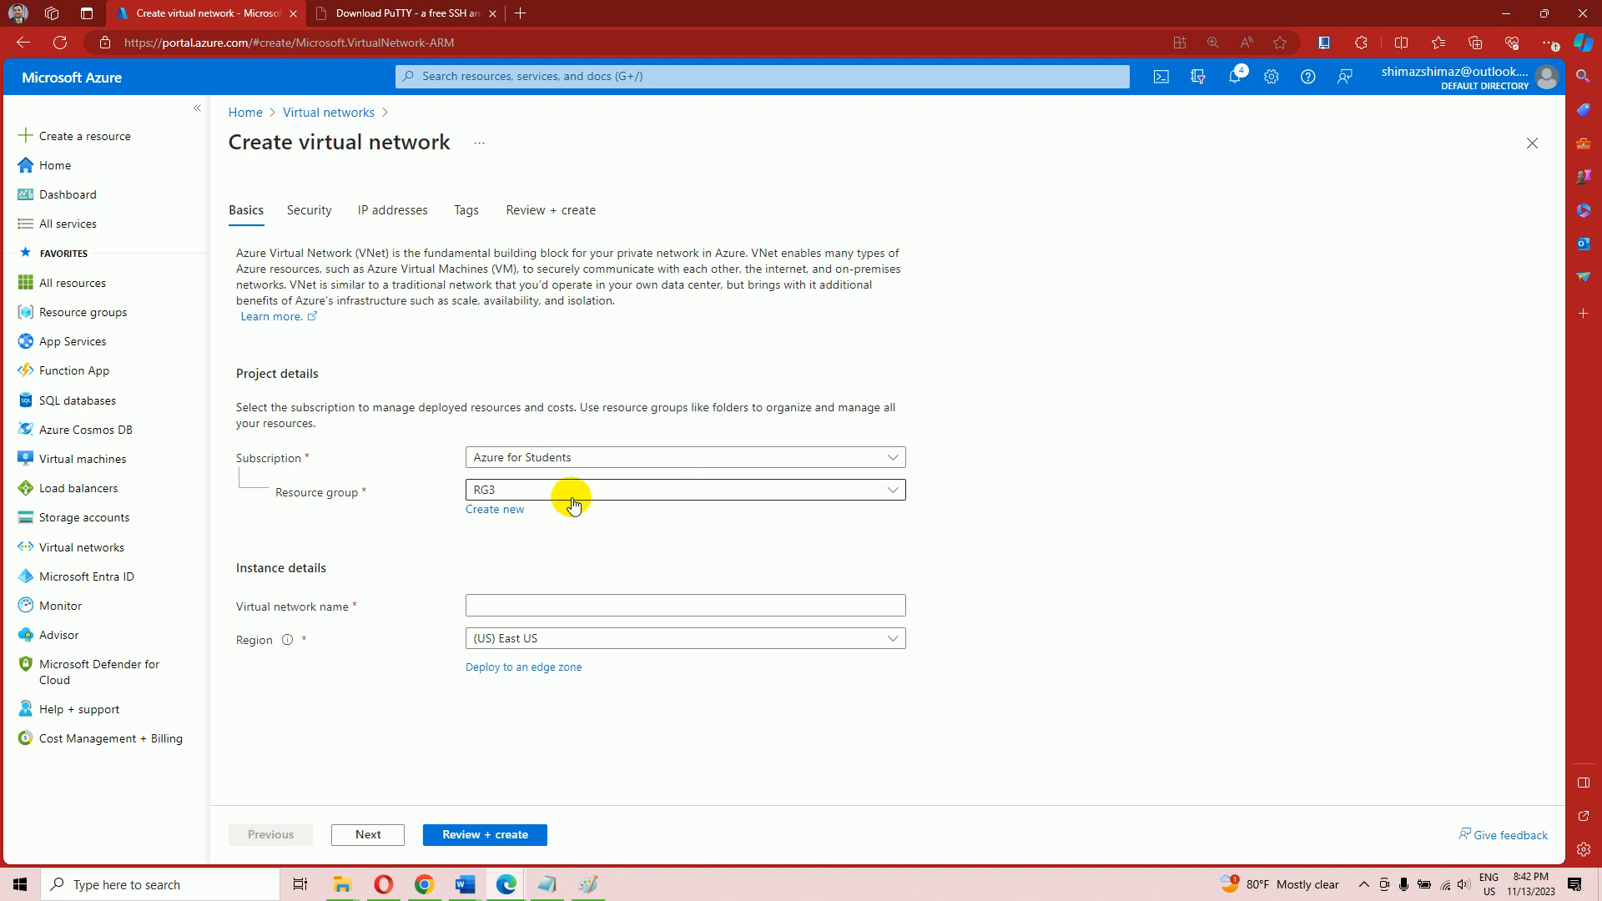
left_click(556, 492)
left_click(518, 554)
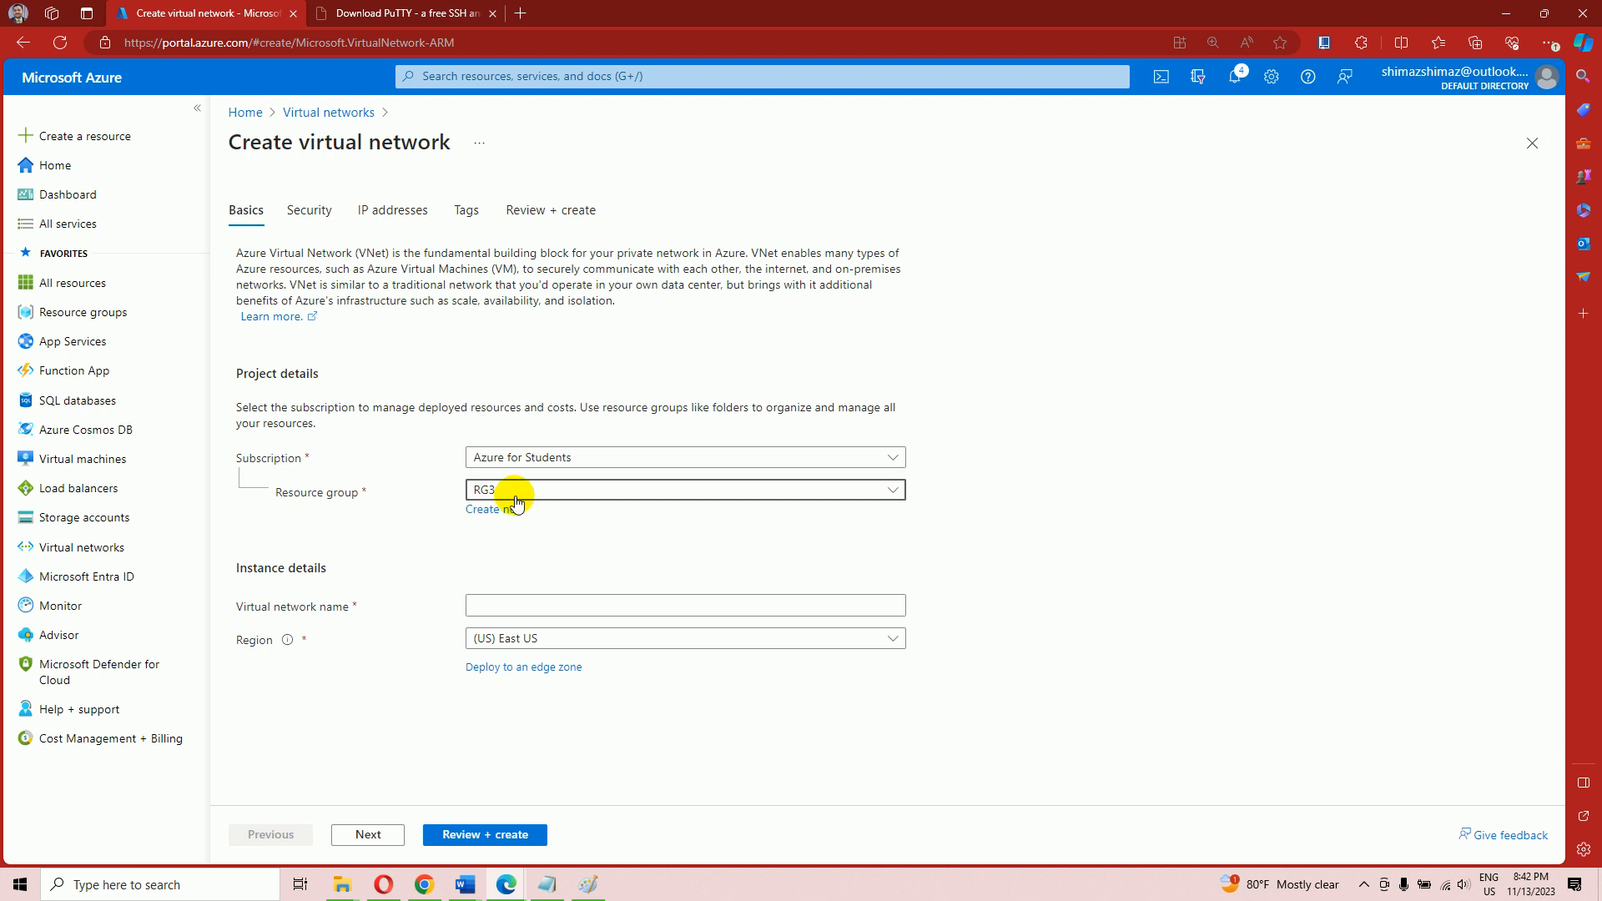
left_click(507, 607)
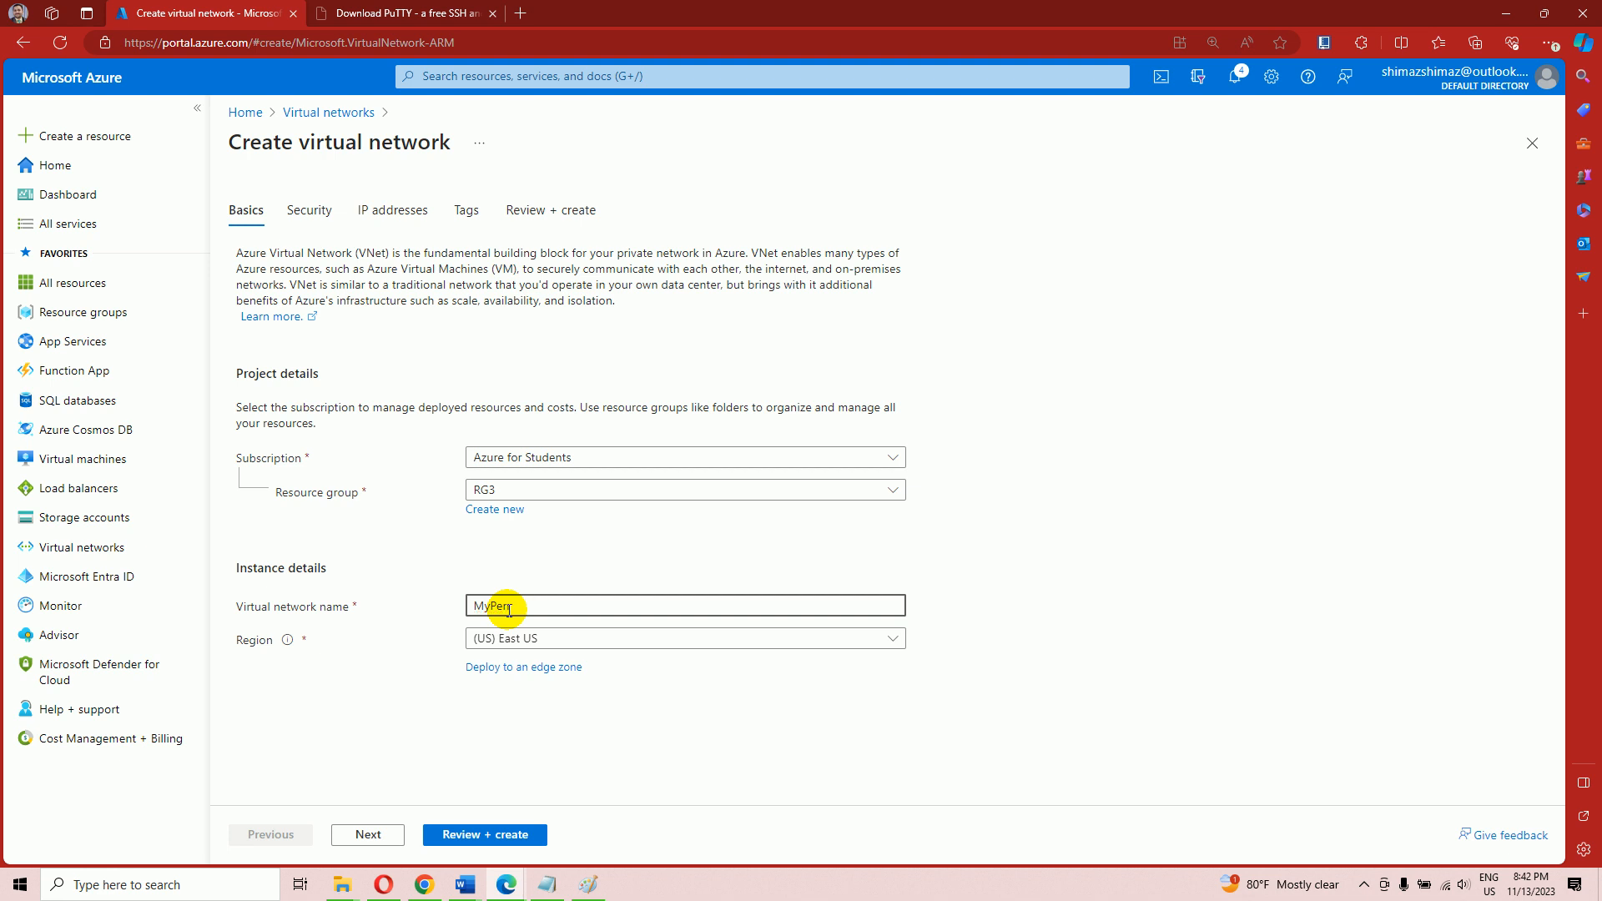
key("BackSpace")
key("BackSpace")
key("BackSpace")
key("BackSpace")
key("BackSpace")
key("BackSpace")
type("PENTESTLAB")
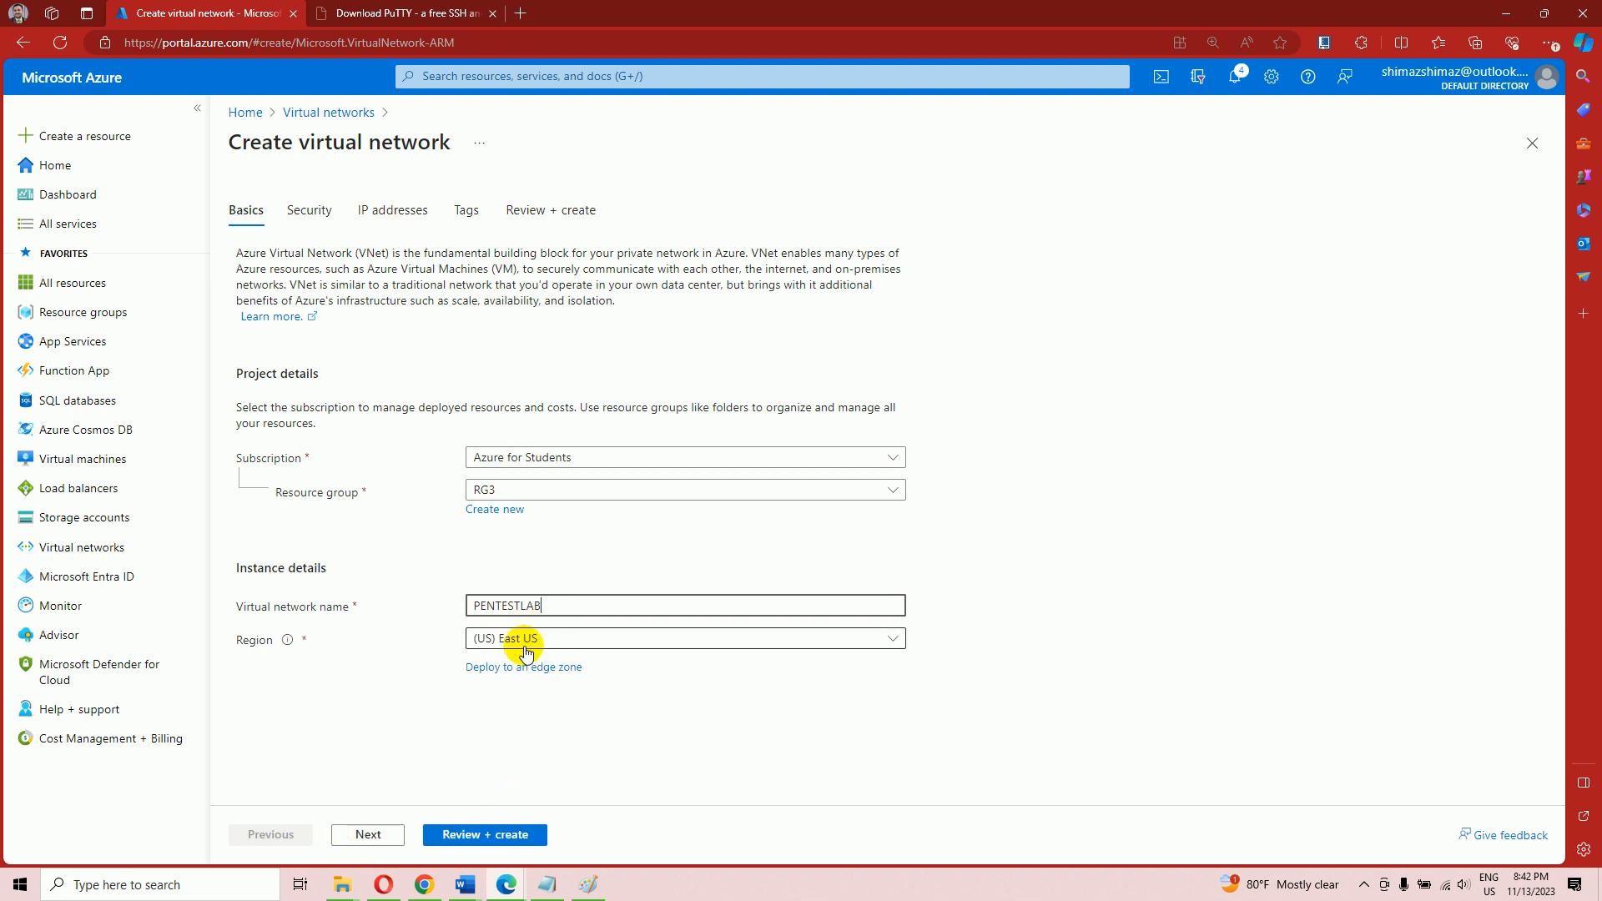
left_click(366, 836)
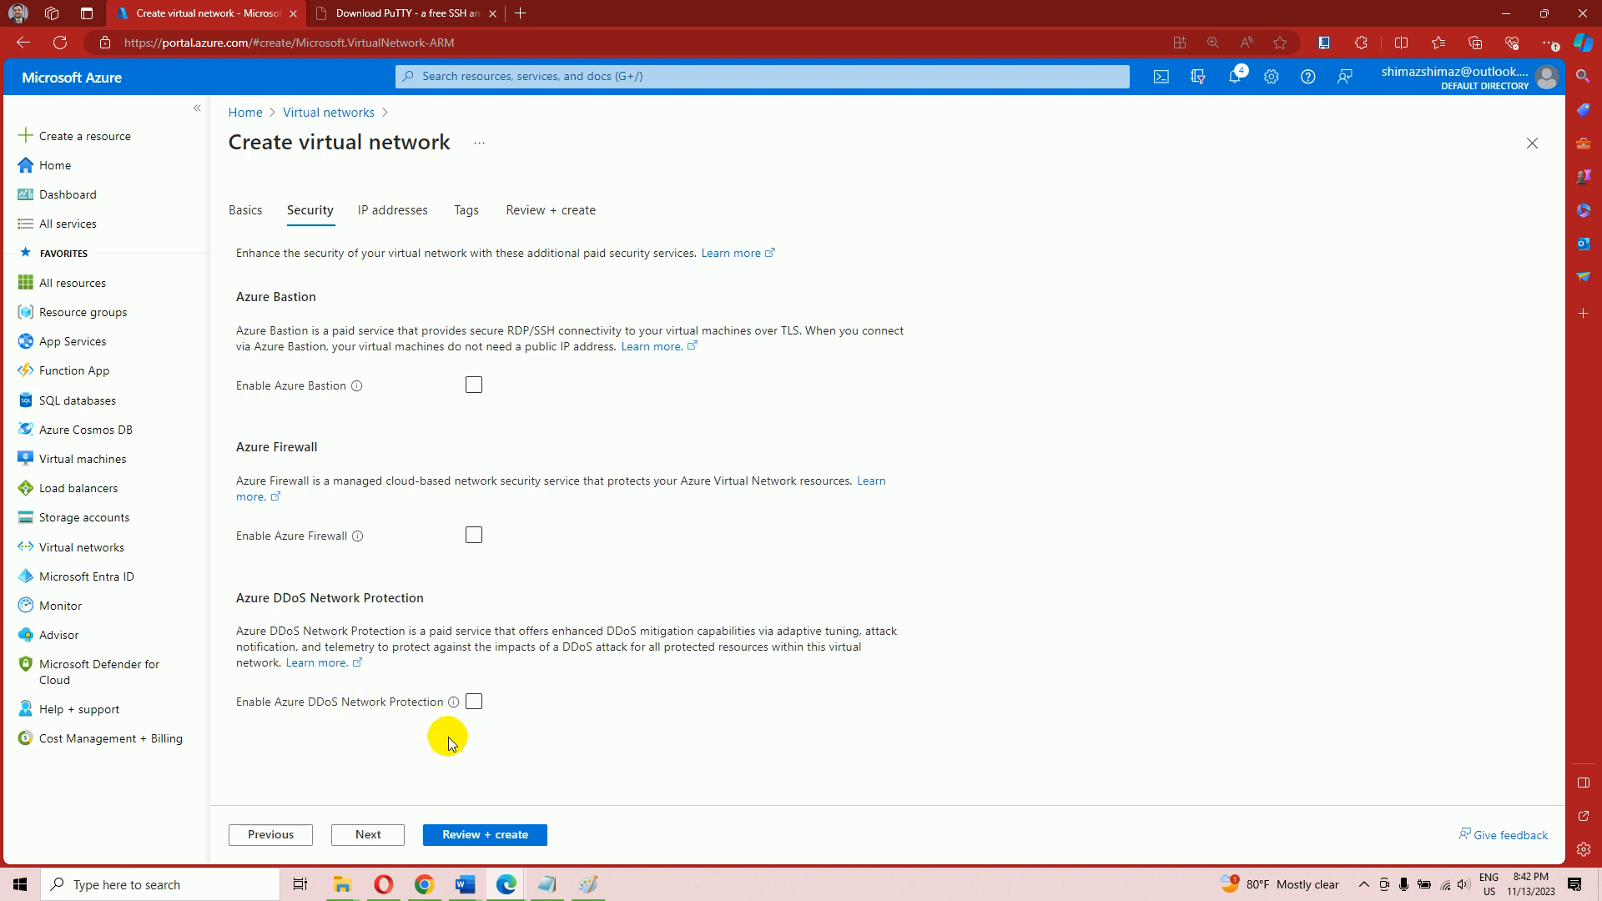
left_click(371, 835)
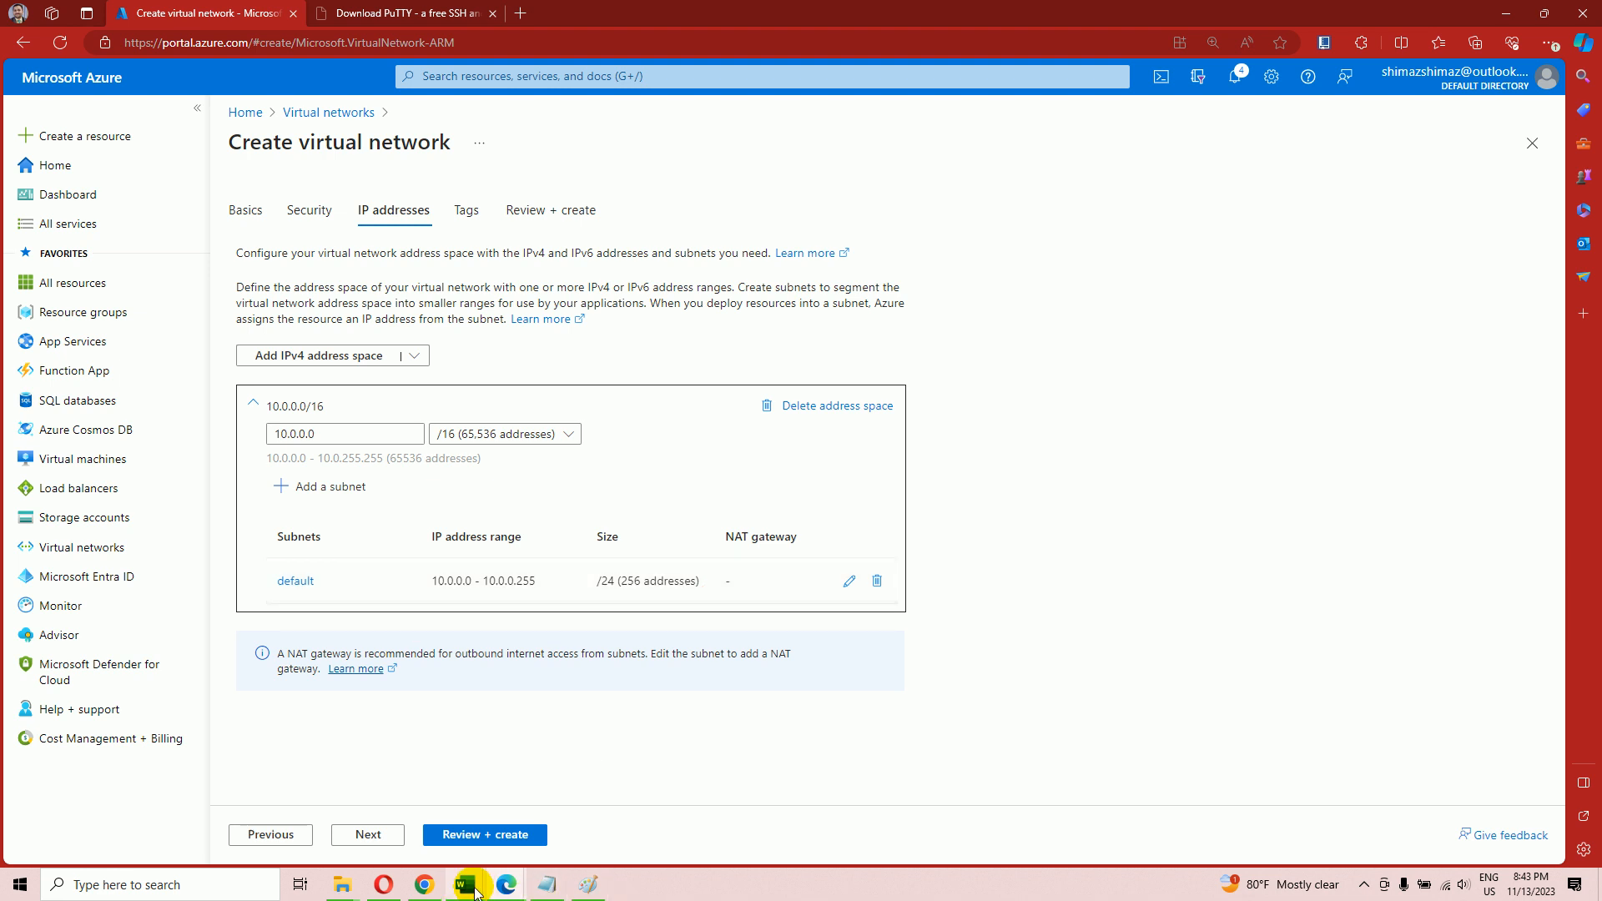
Bring the Word diagram forward and look through the Insert text box options on the canvas
mouse_move(466, 886)
left_click(559, 816)
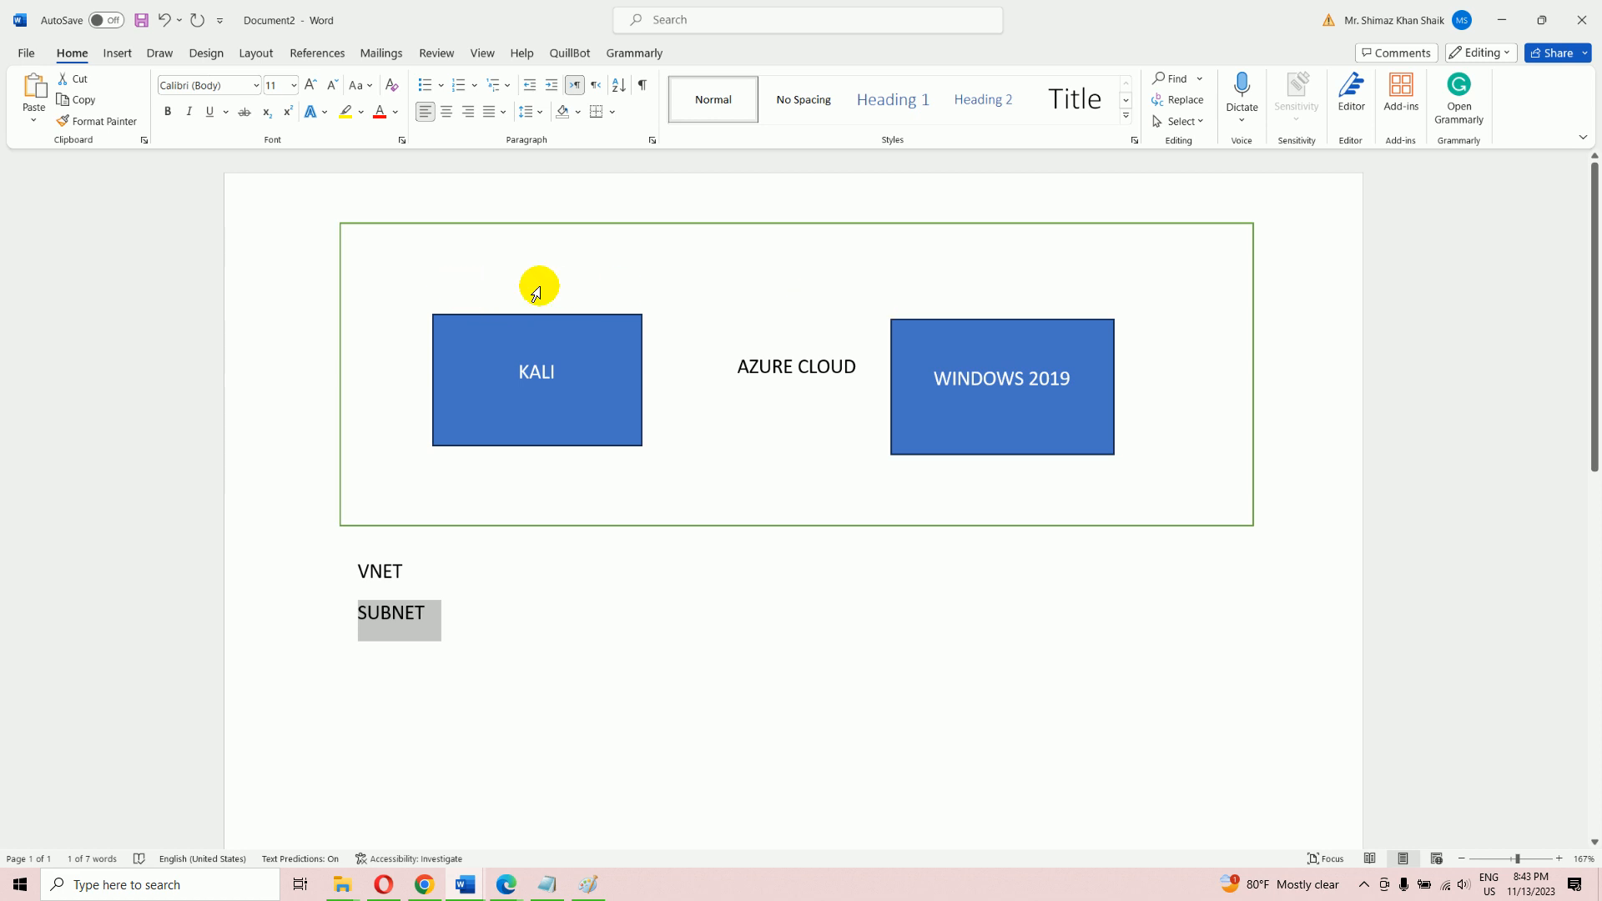
left_click(439, 290)
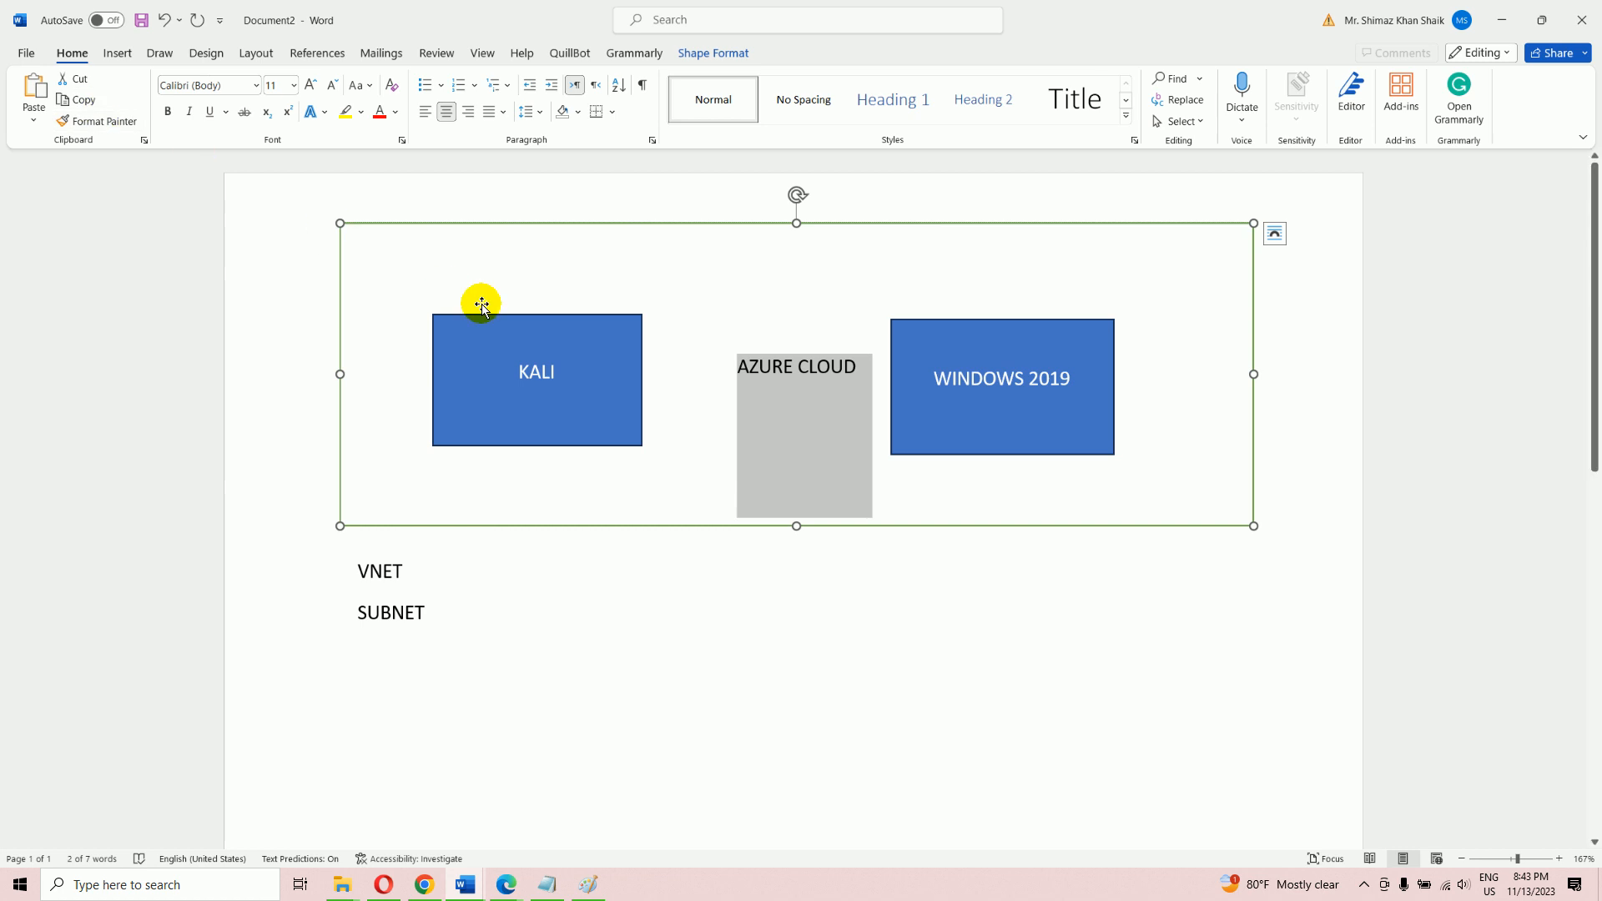
left_click(117, 52)
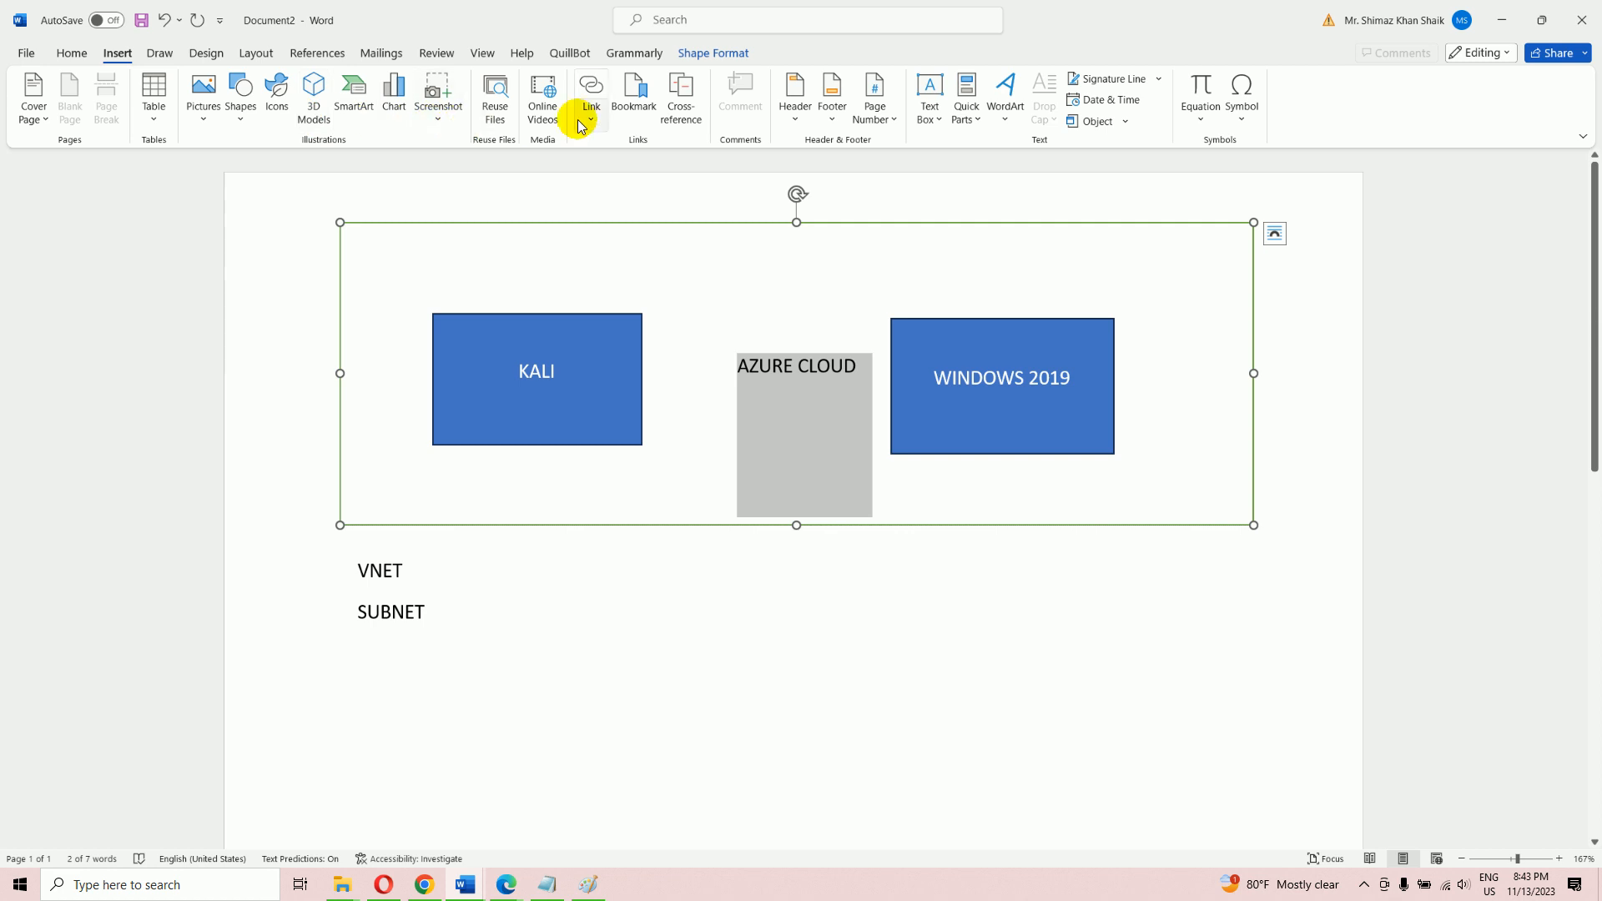
left_click(926, 120)
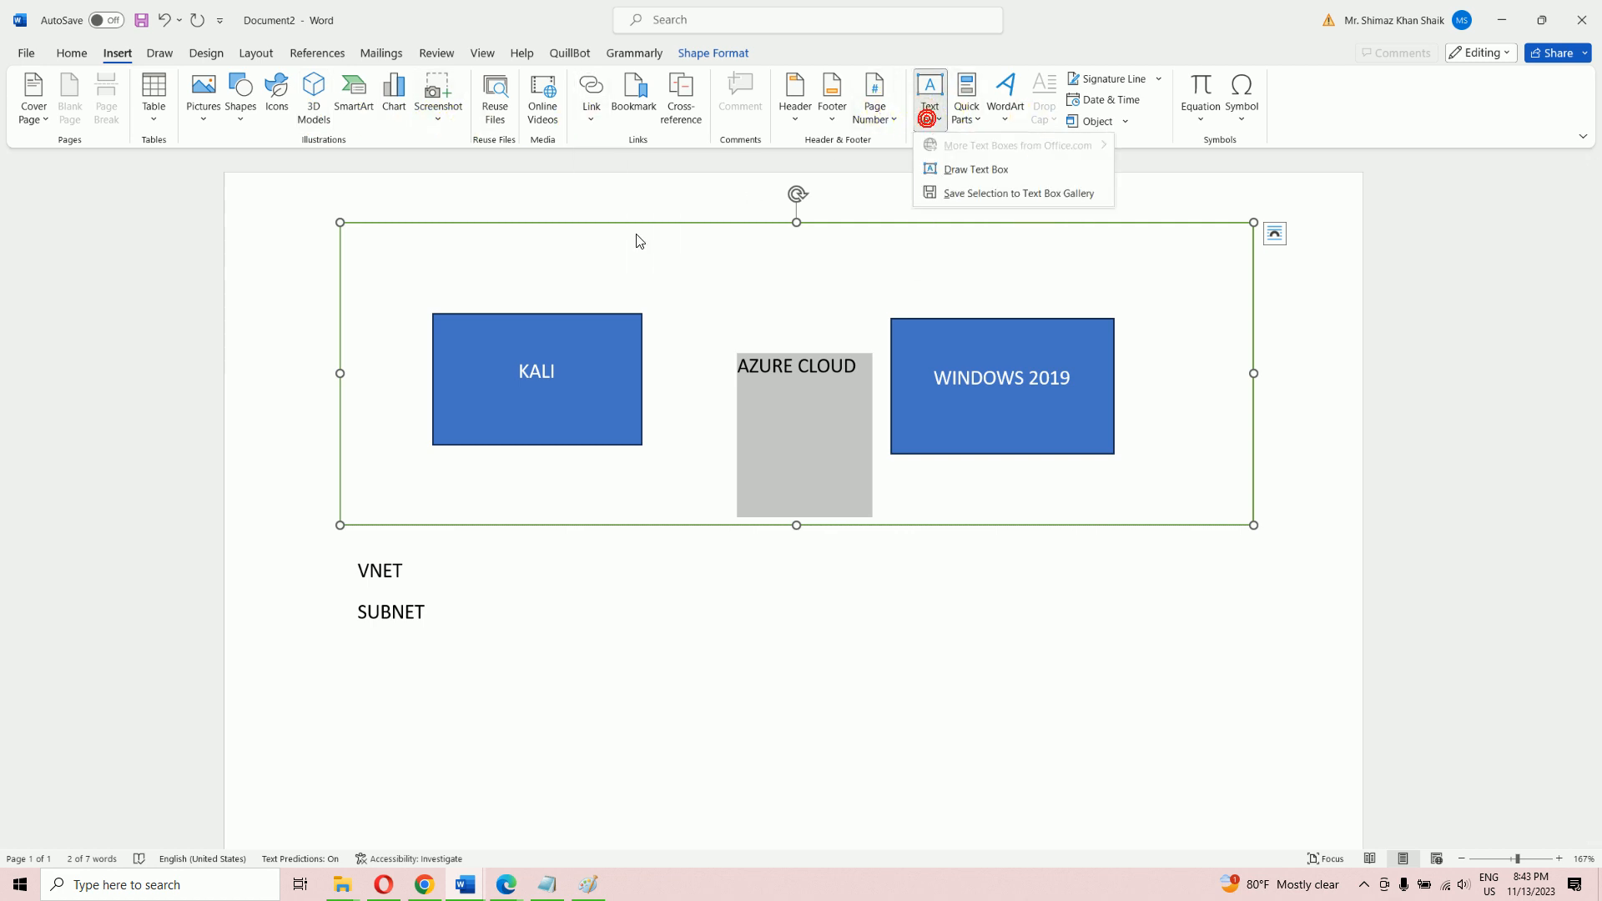
left_click(478, 268)
left_click(477, 268)
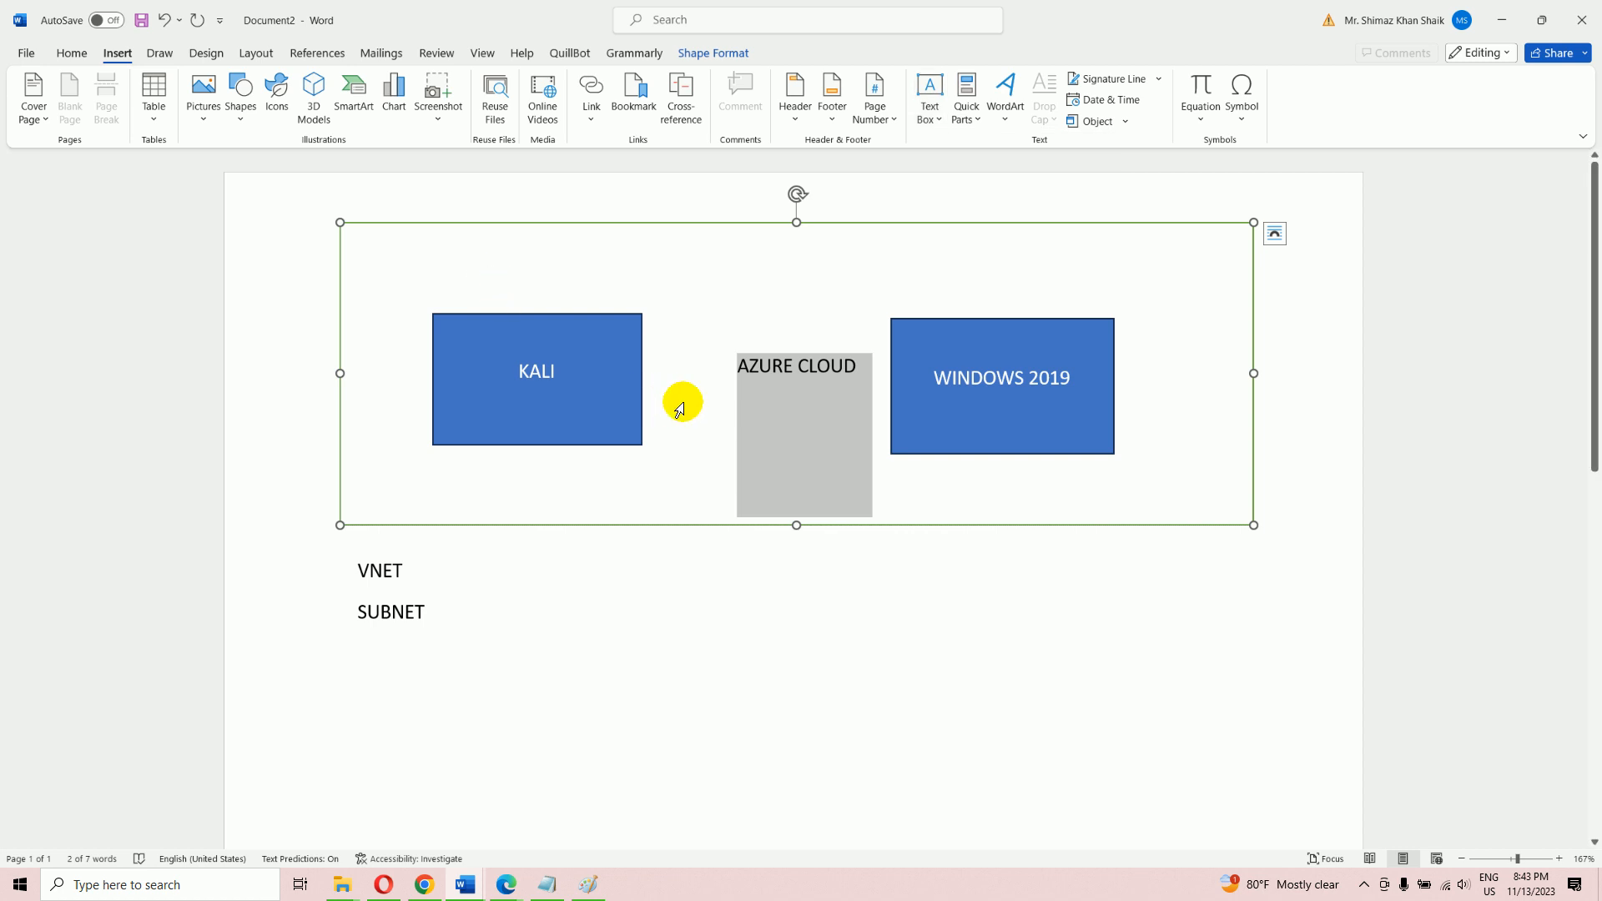
Add the AZURE CLOUD label as a text box, then undo it and deselect the diagram
left_click(750, 401)
left_click(769, 361)
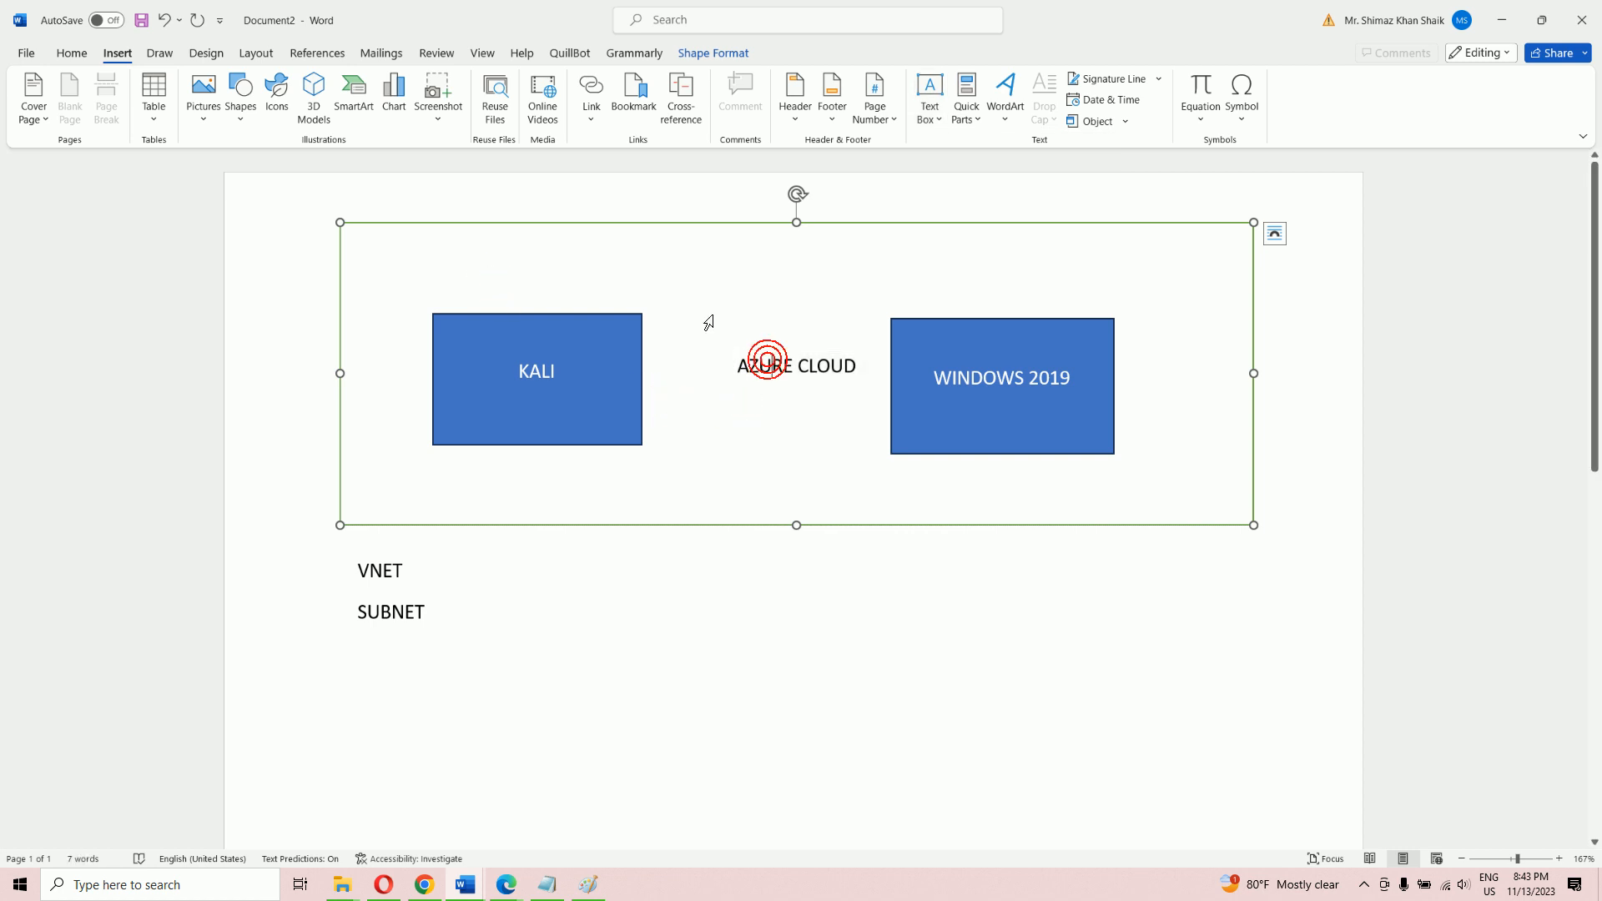
left_click(560, 279)
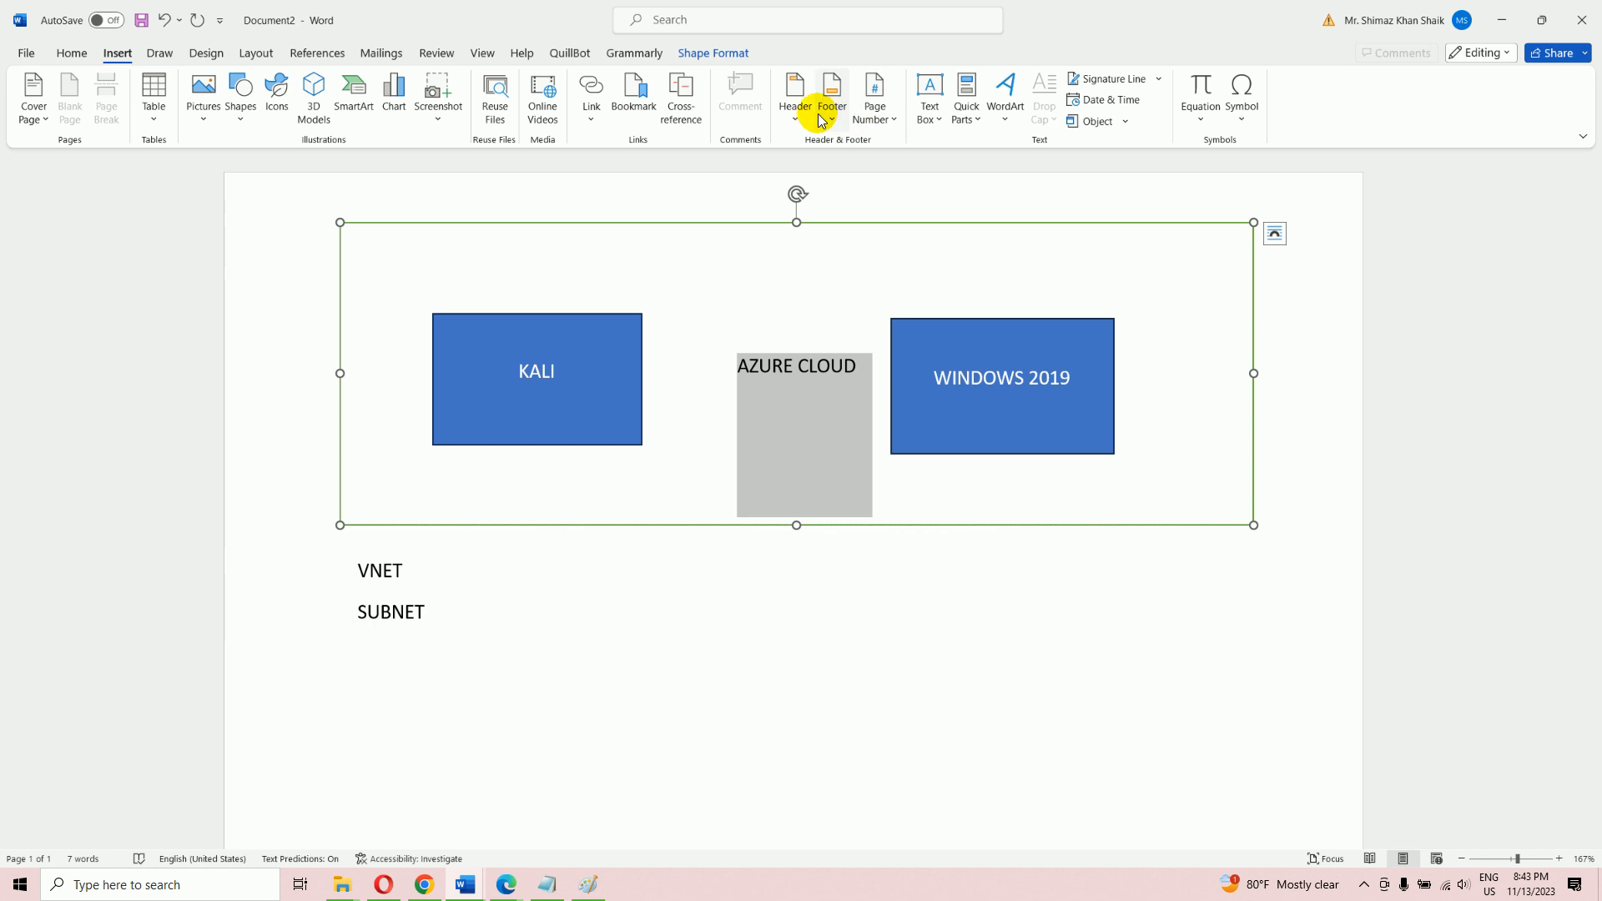
left_click(931, 119)
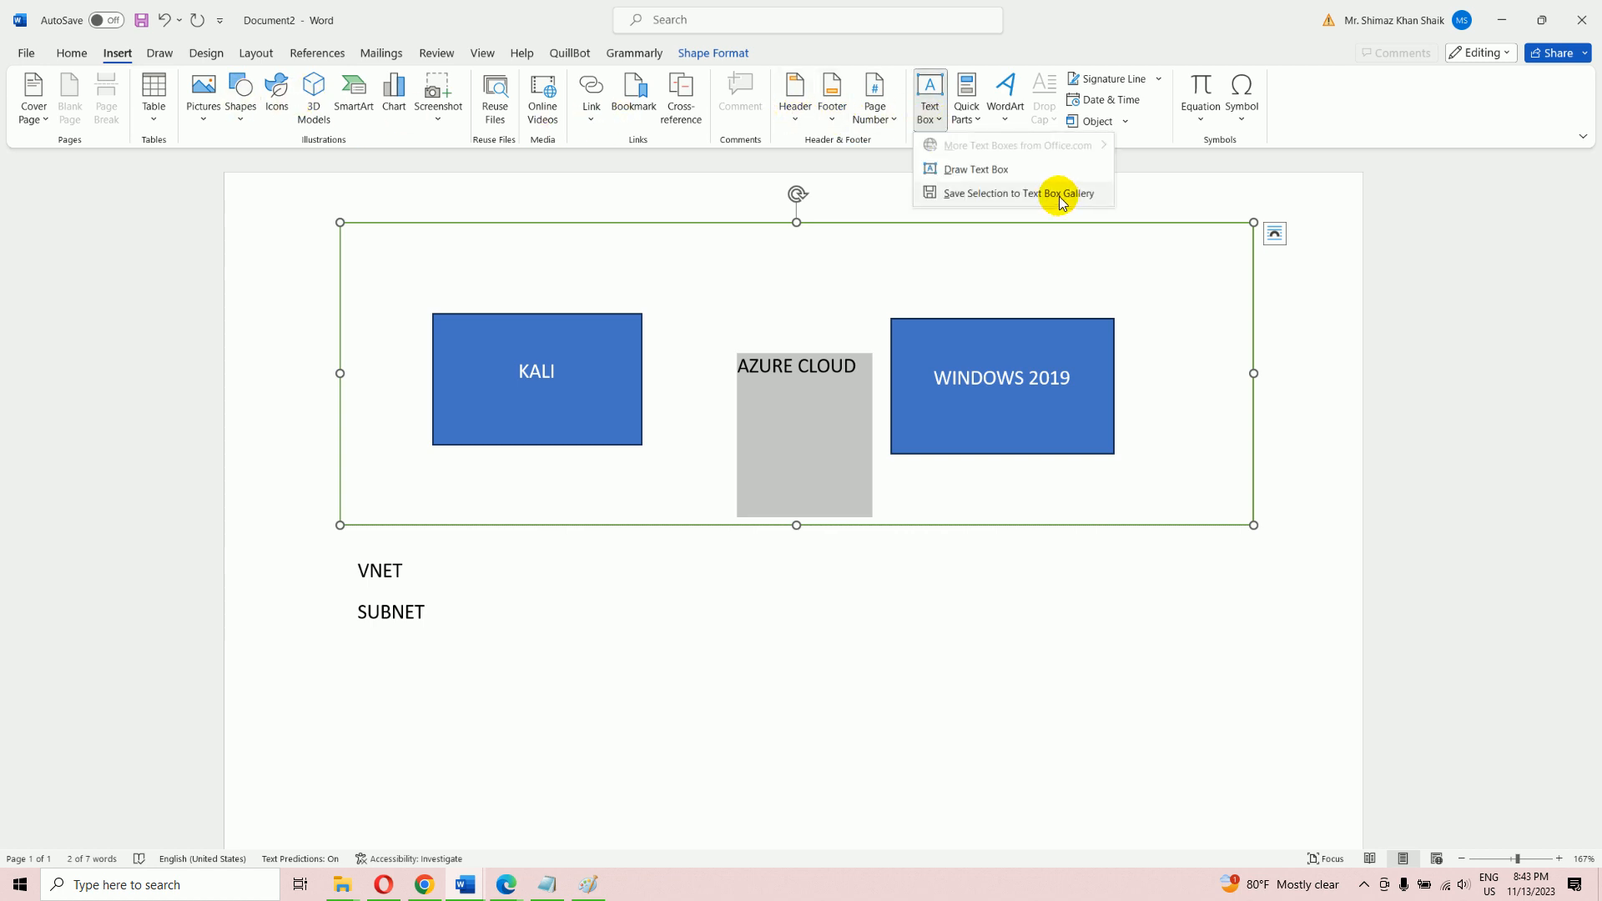
left_click(983, 172)
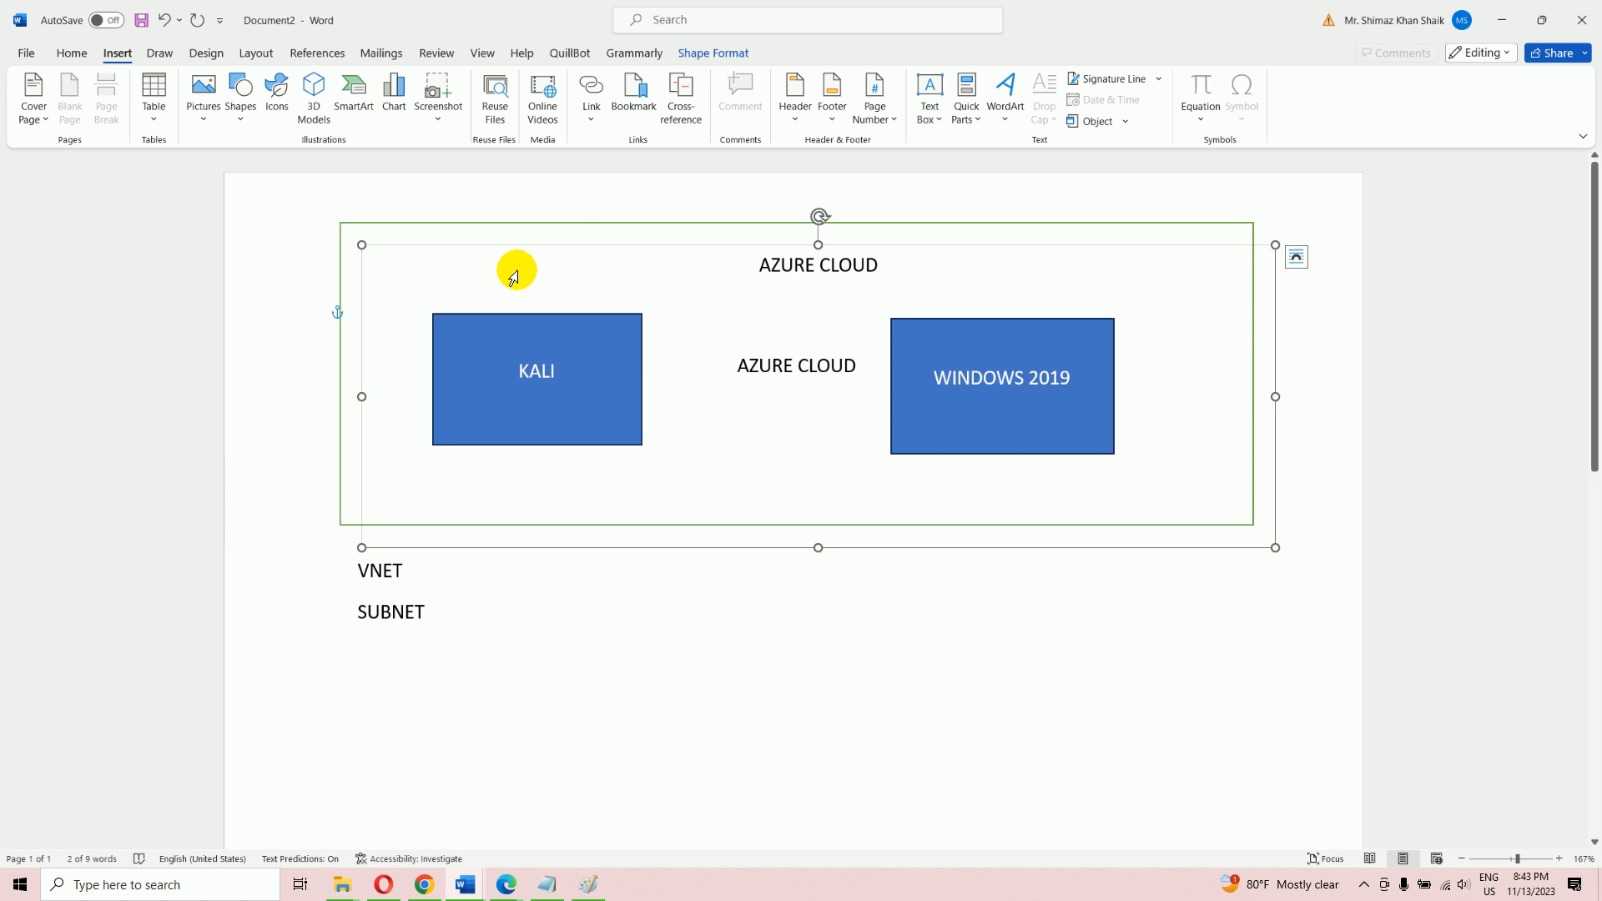
left_click(1366, 382)
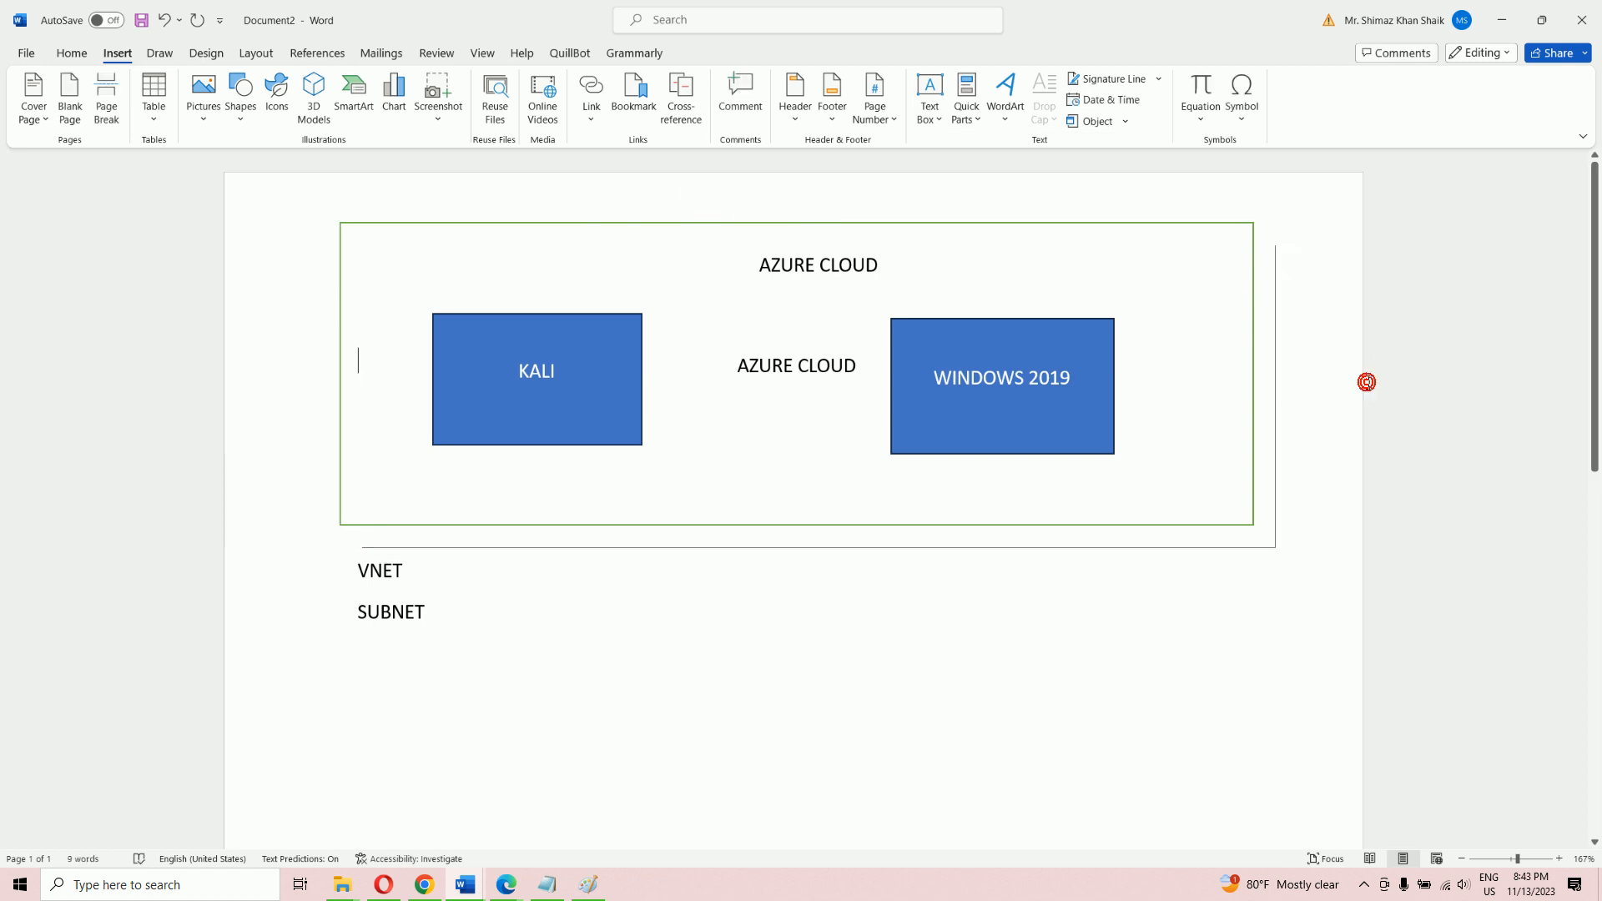
left_click(160, 23)
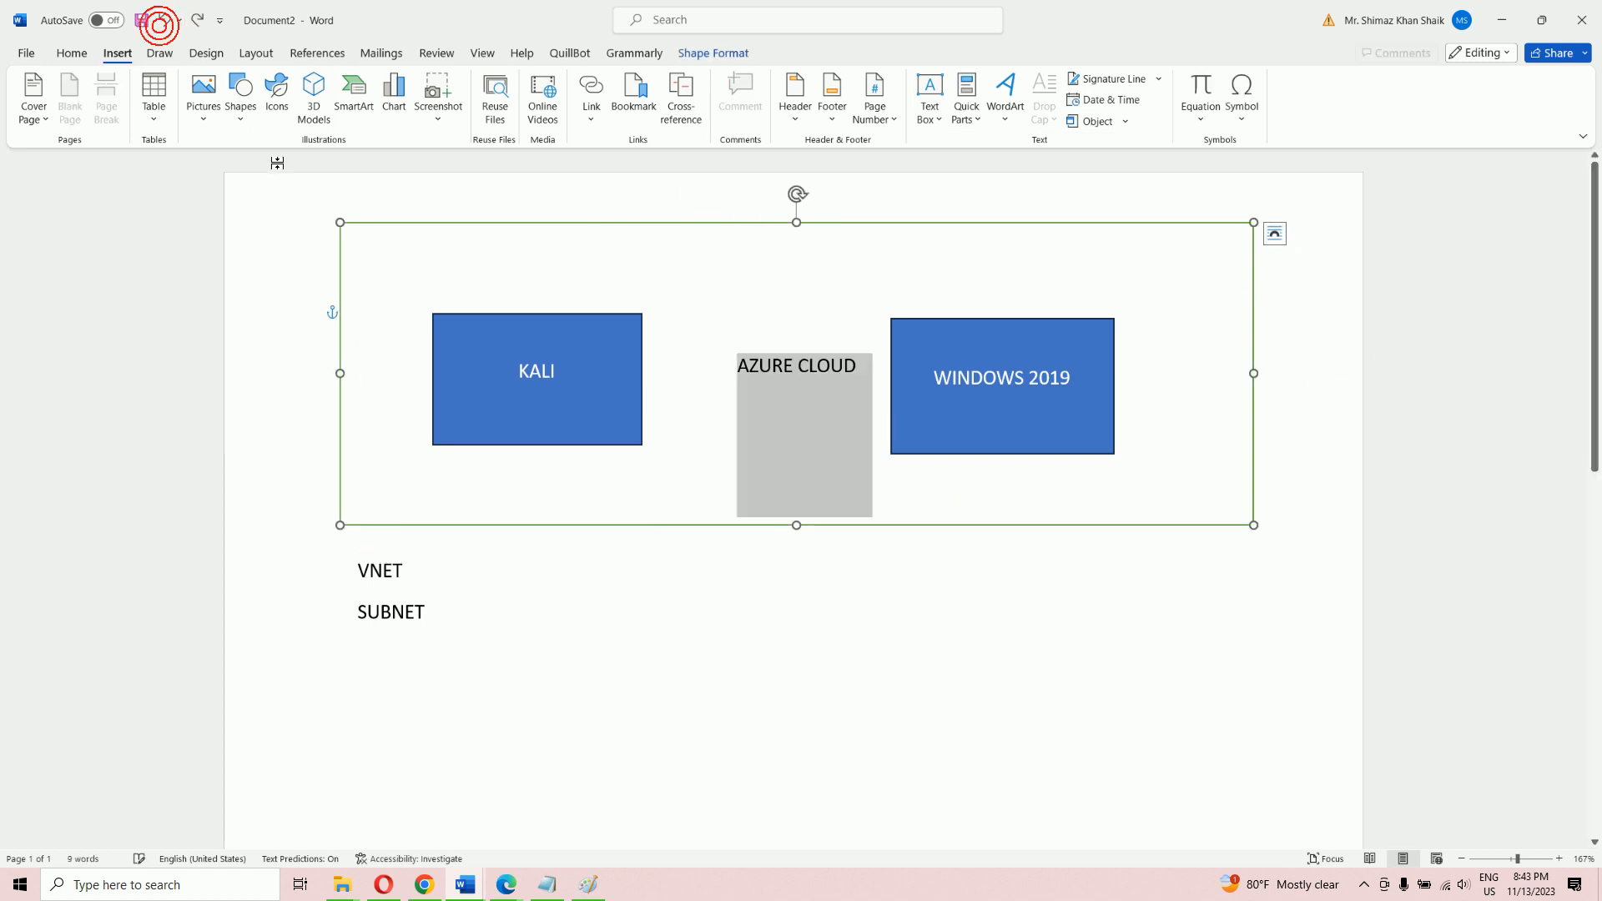
left_click(955, 615)
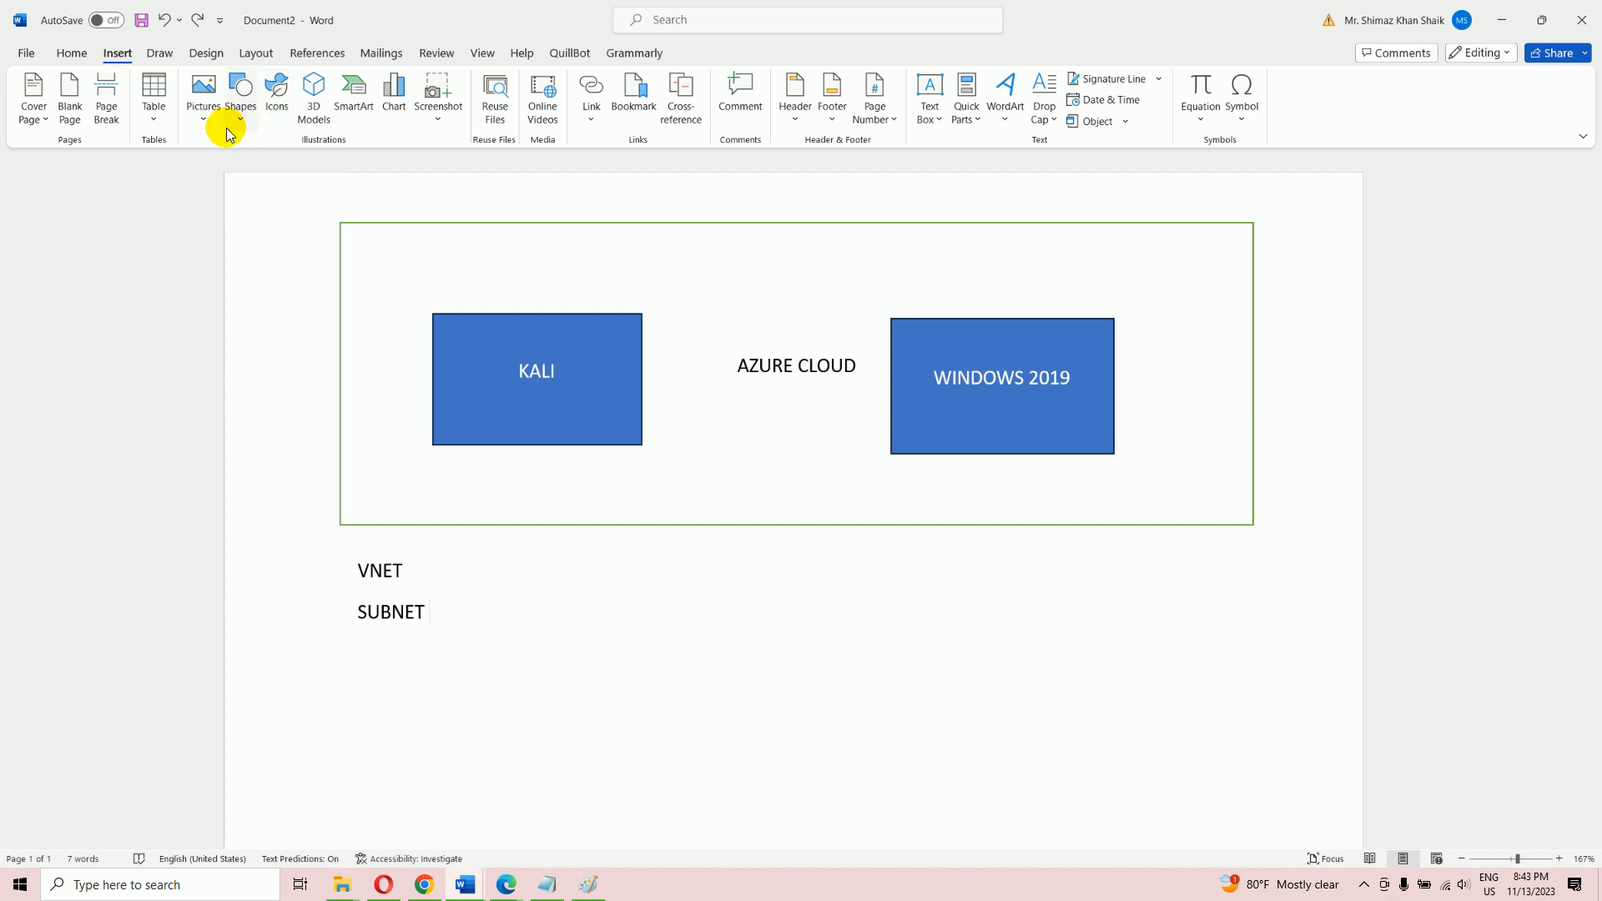
Draw a text box above KALI labelled 10.0.2.X
left_click(240, 100)
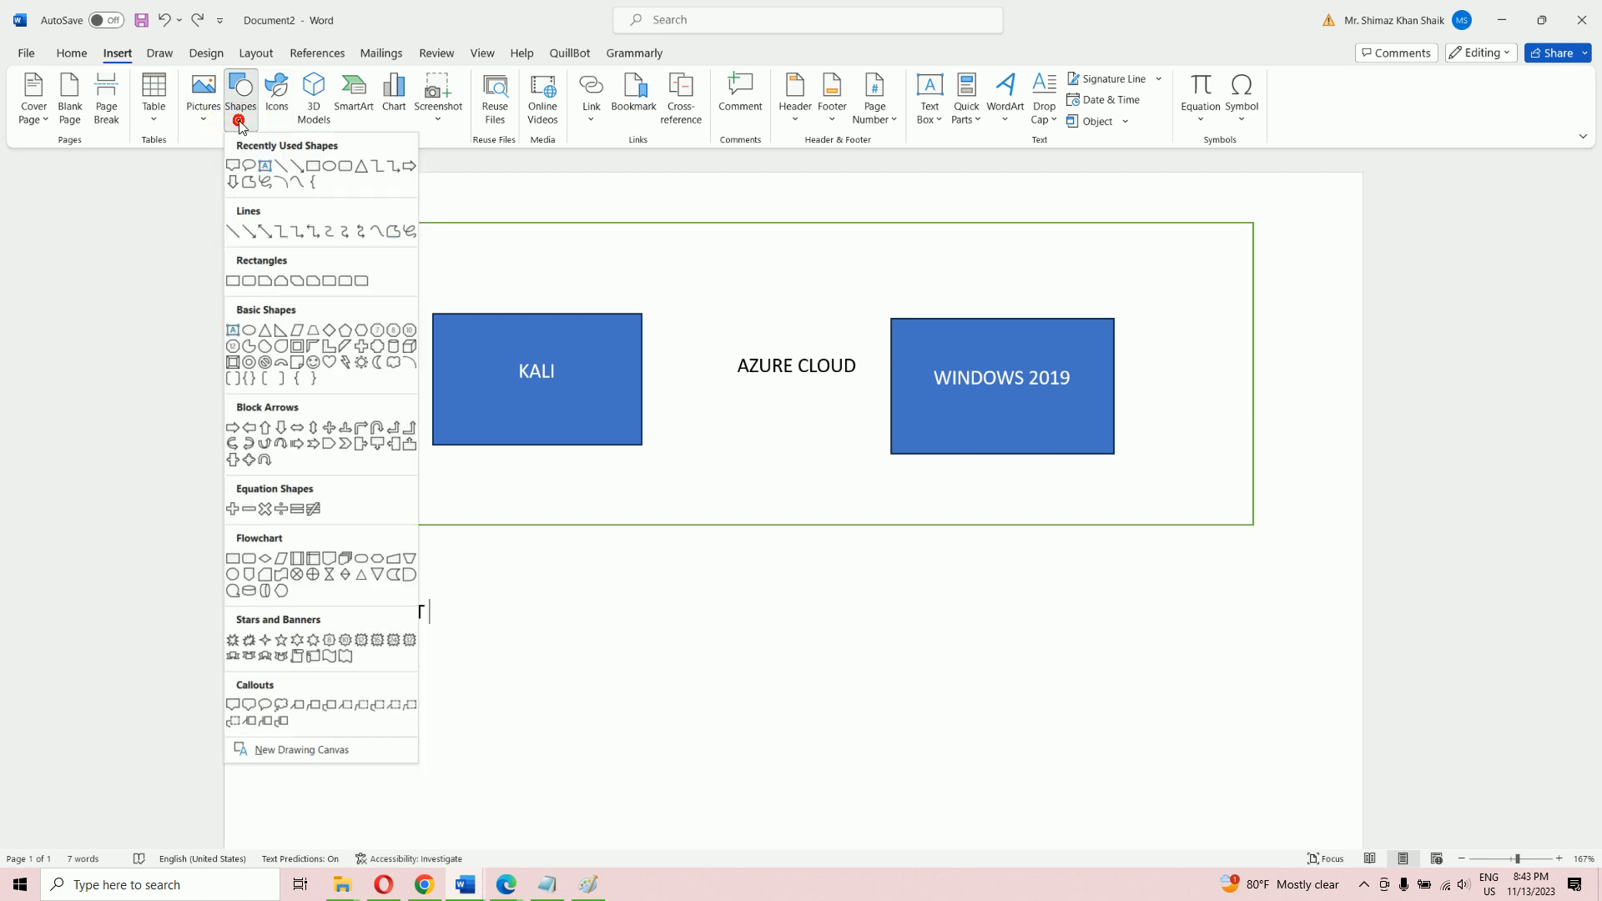
left_click(234, 169)
left_click_drag(432, 258, 590, 300)
type("10.0.2.10")
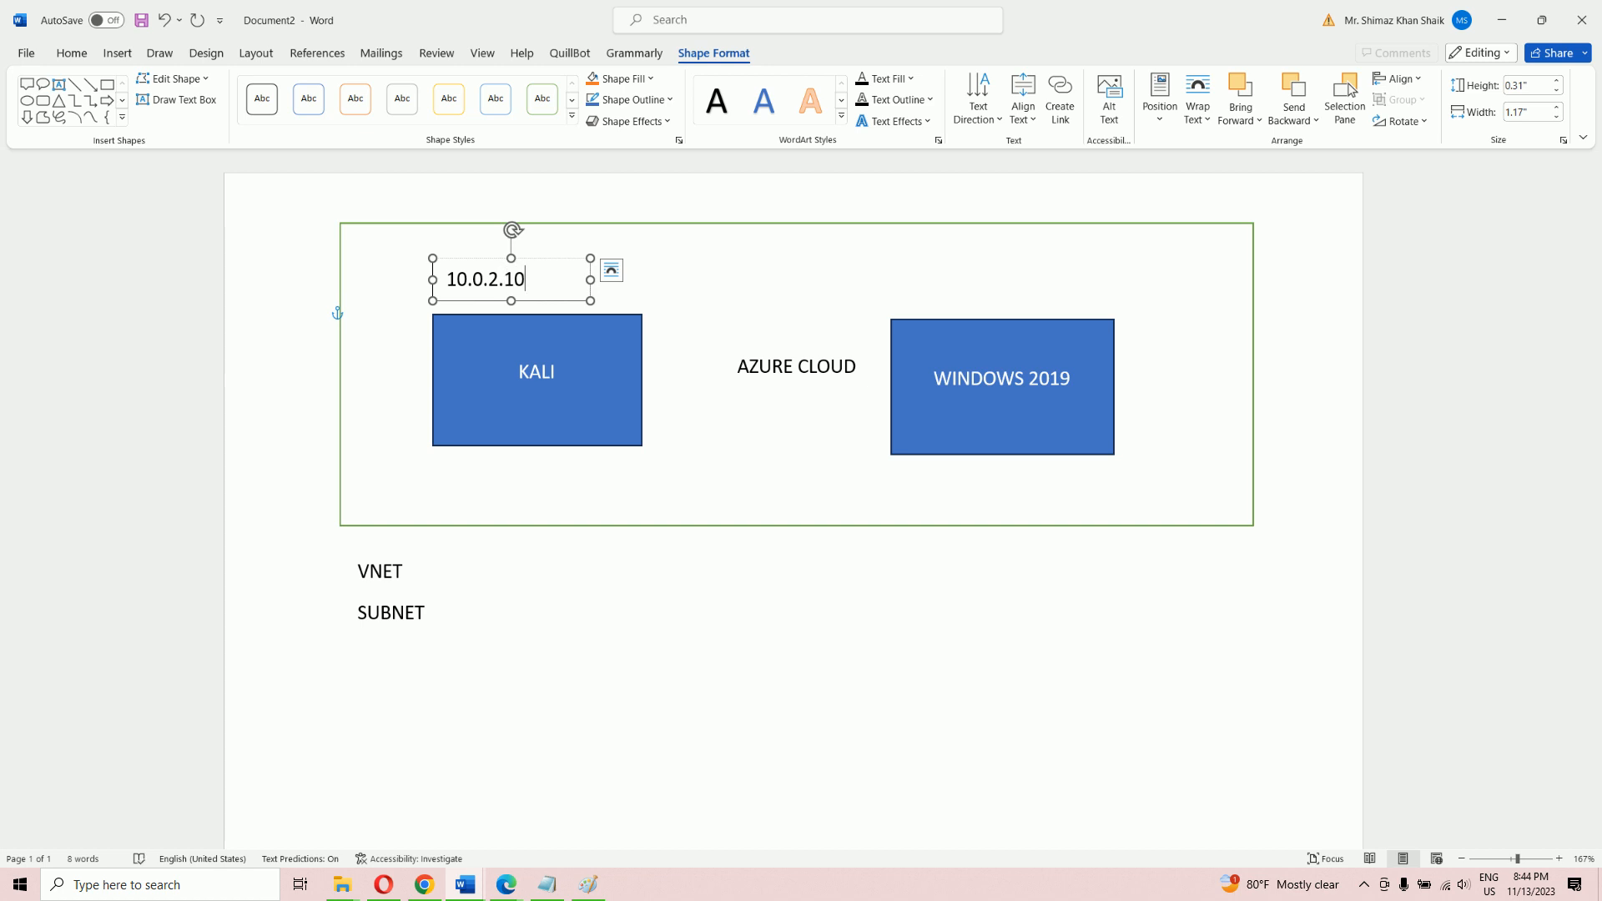
type("X")
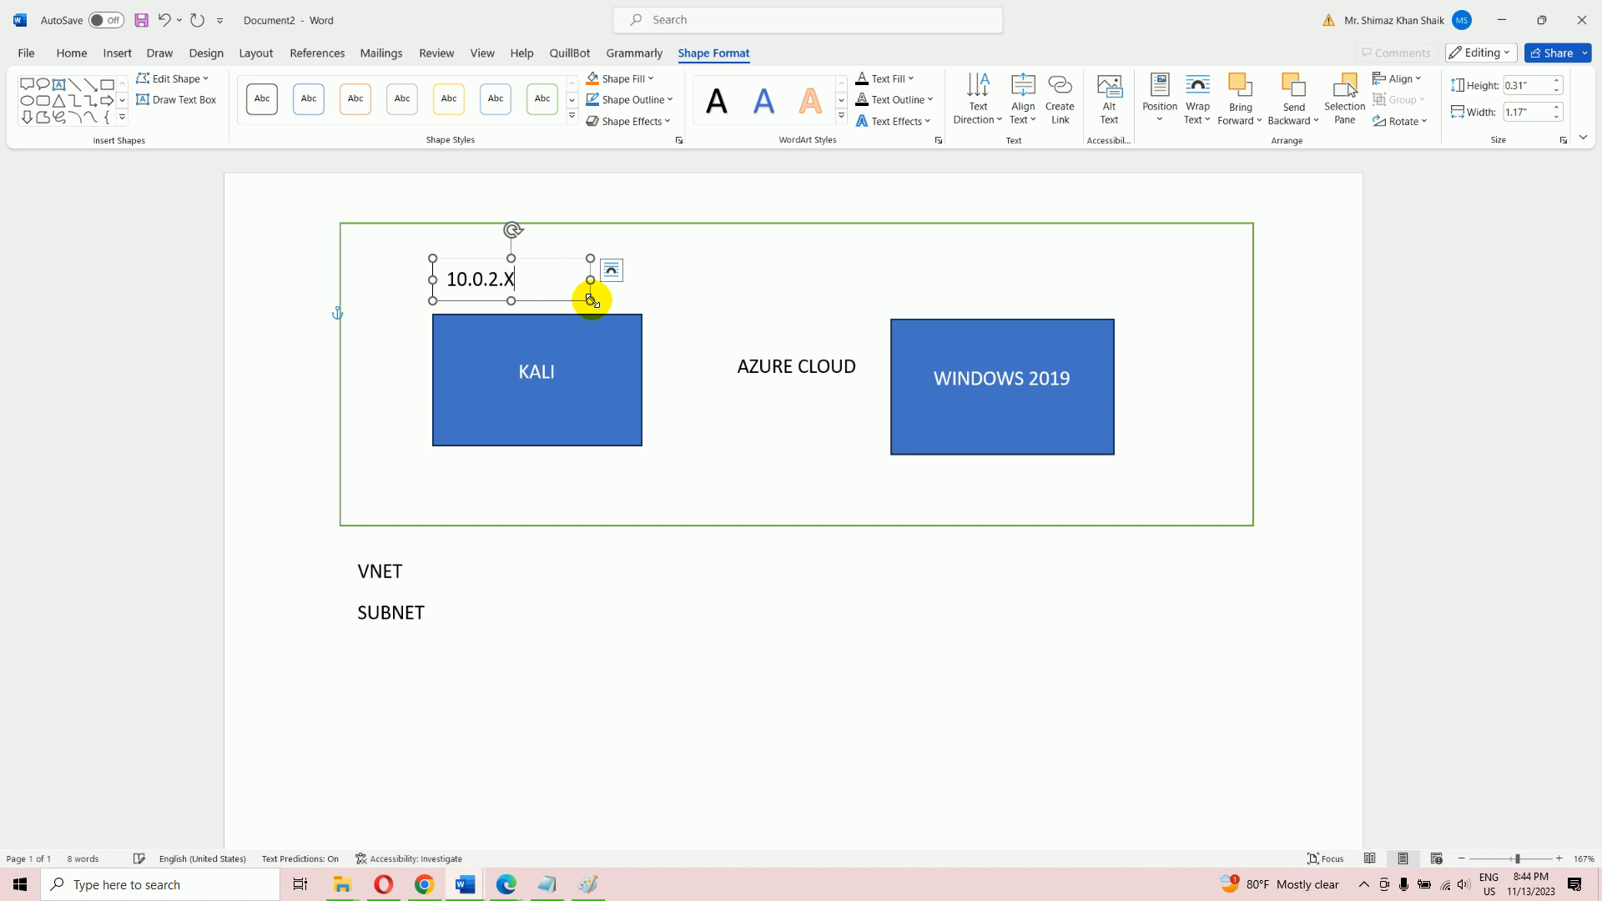
left_click(627, 570)
left_click(451, 286)
double_click(518, 281)
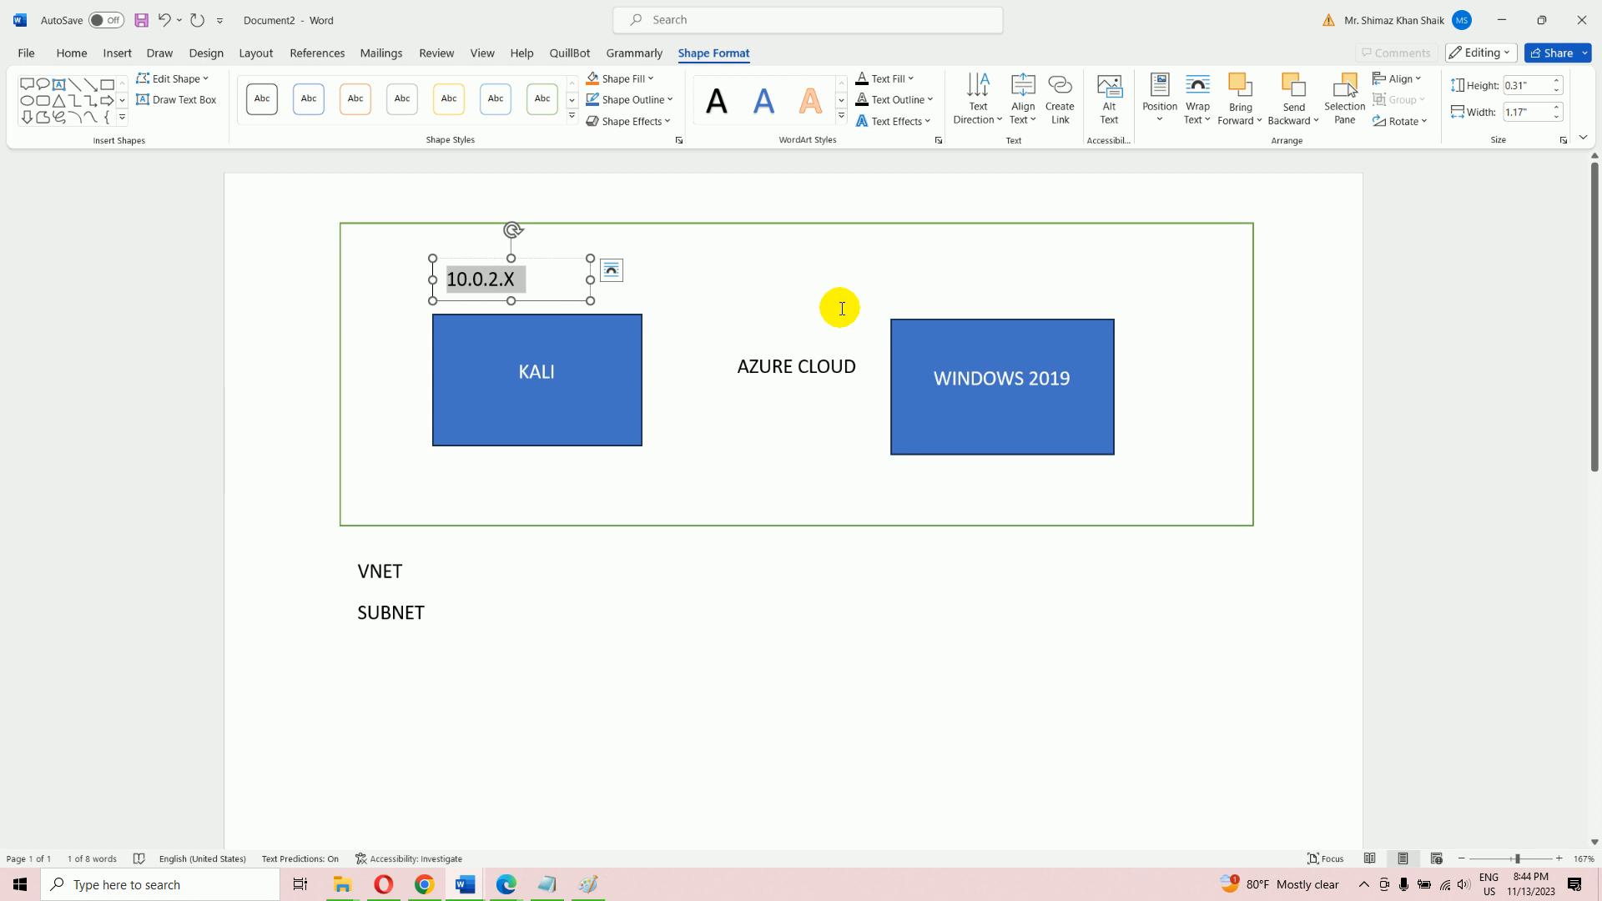
left_click(944, 288)
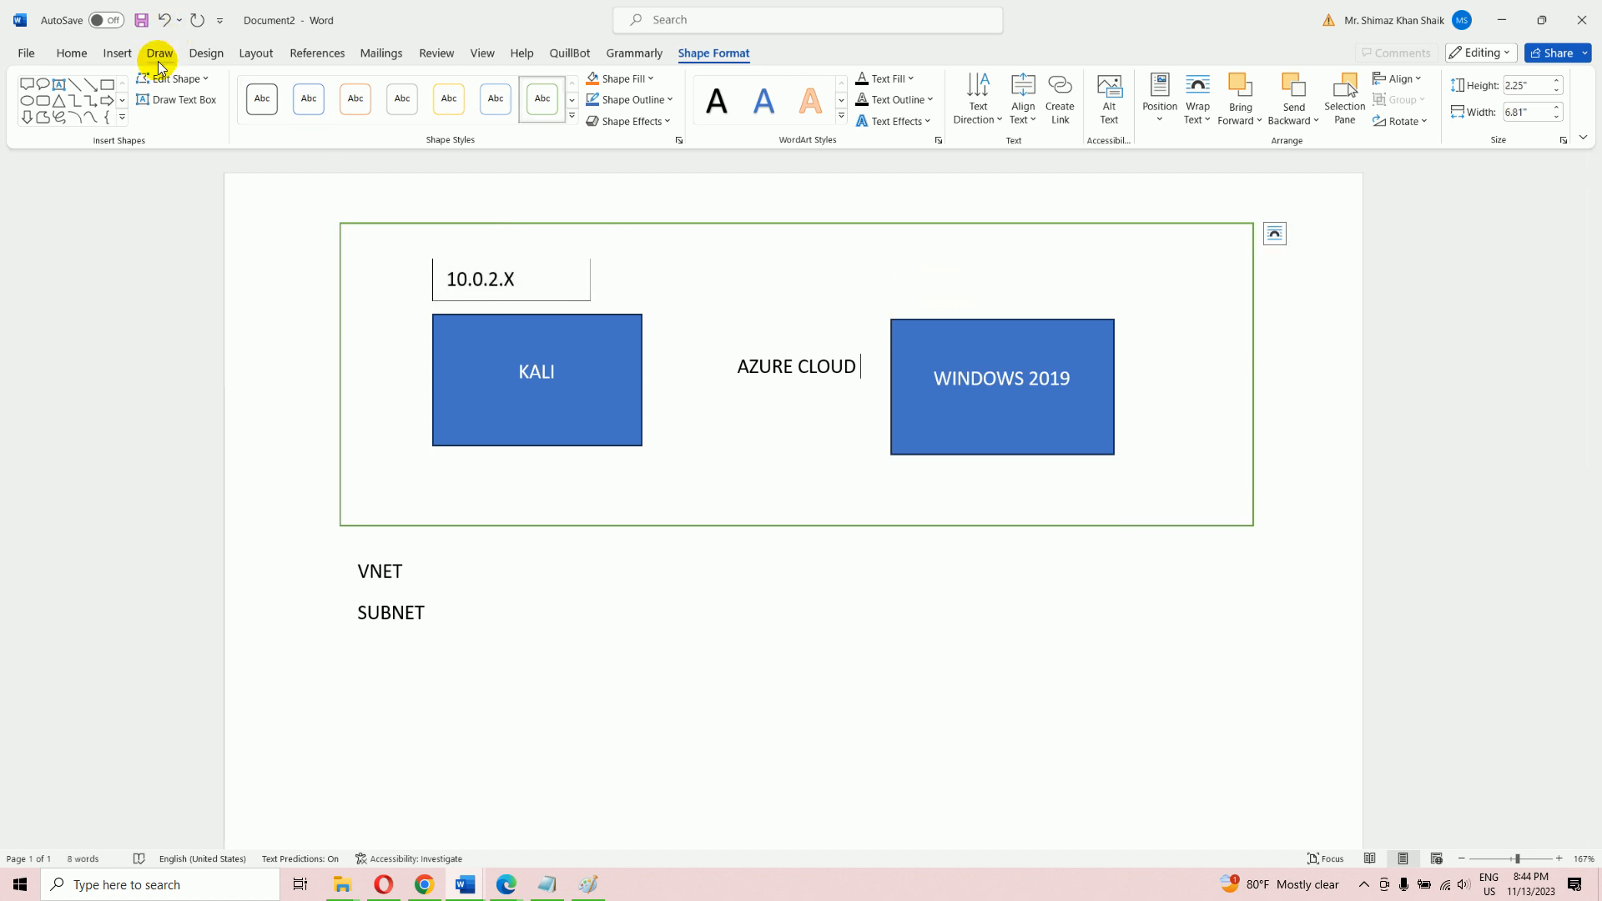
Draw a second text box above WINDOWS 2019 labelled 10.0.3.X
left_click(59, 84)
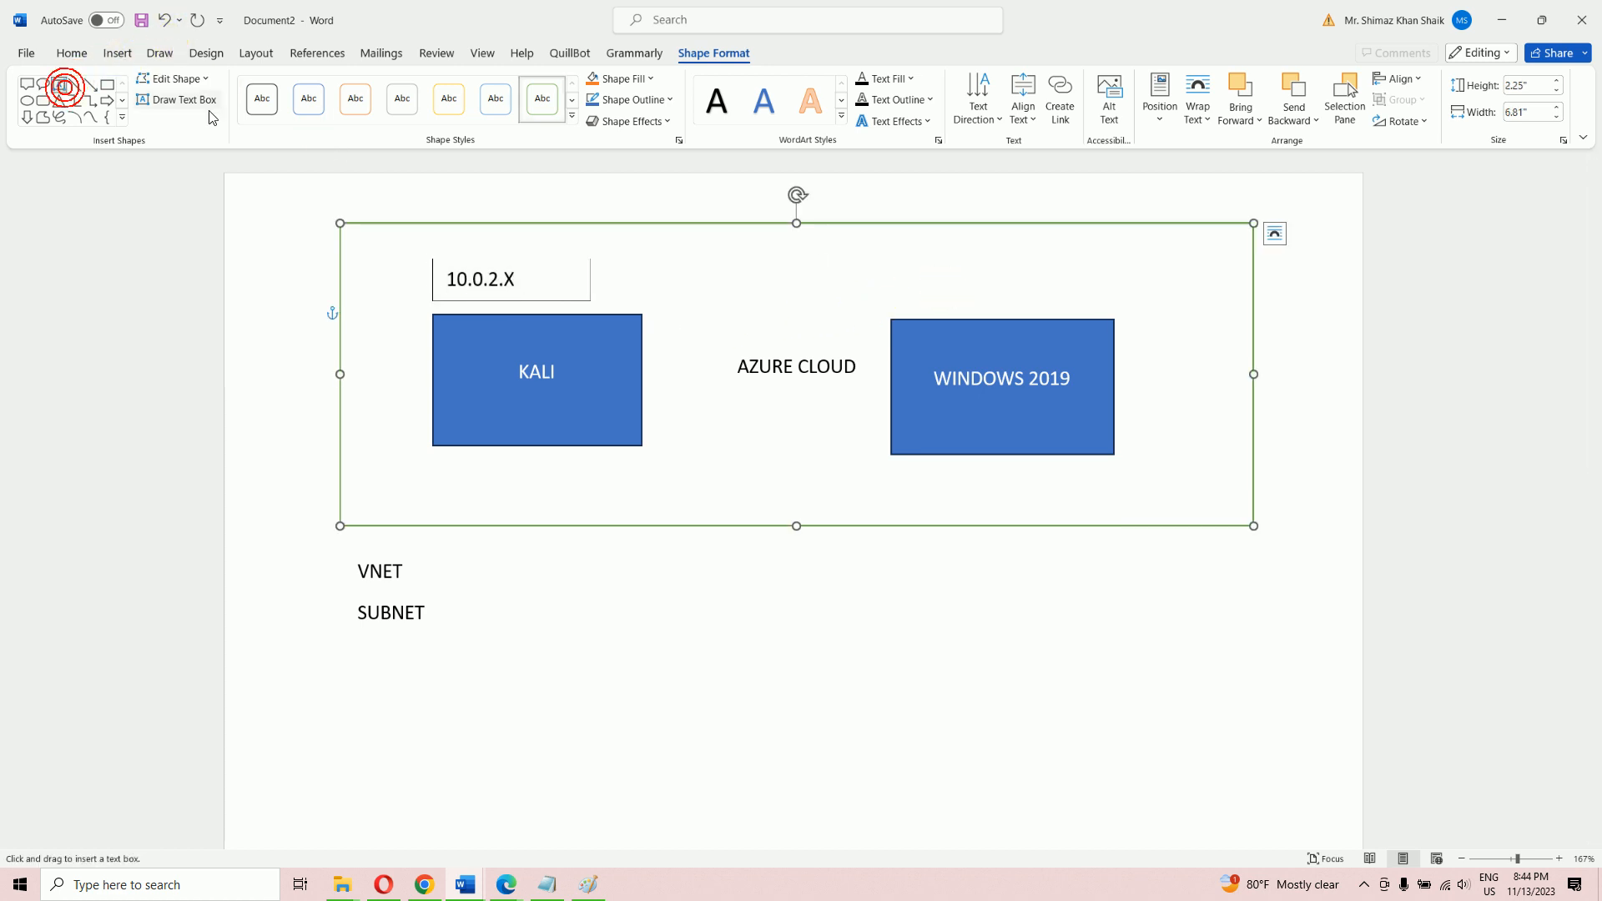
left_click_drag(891, 258, 1120, 298)
type("10.0.")
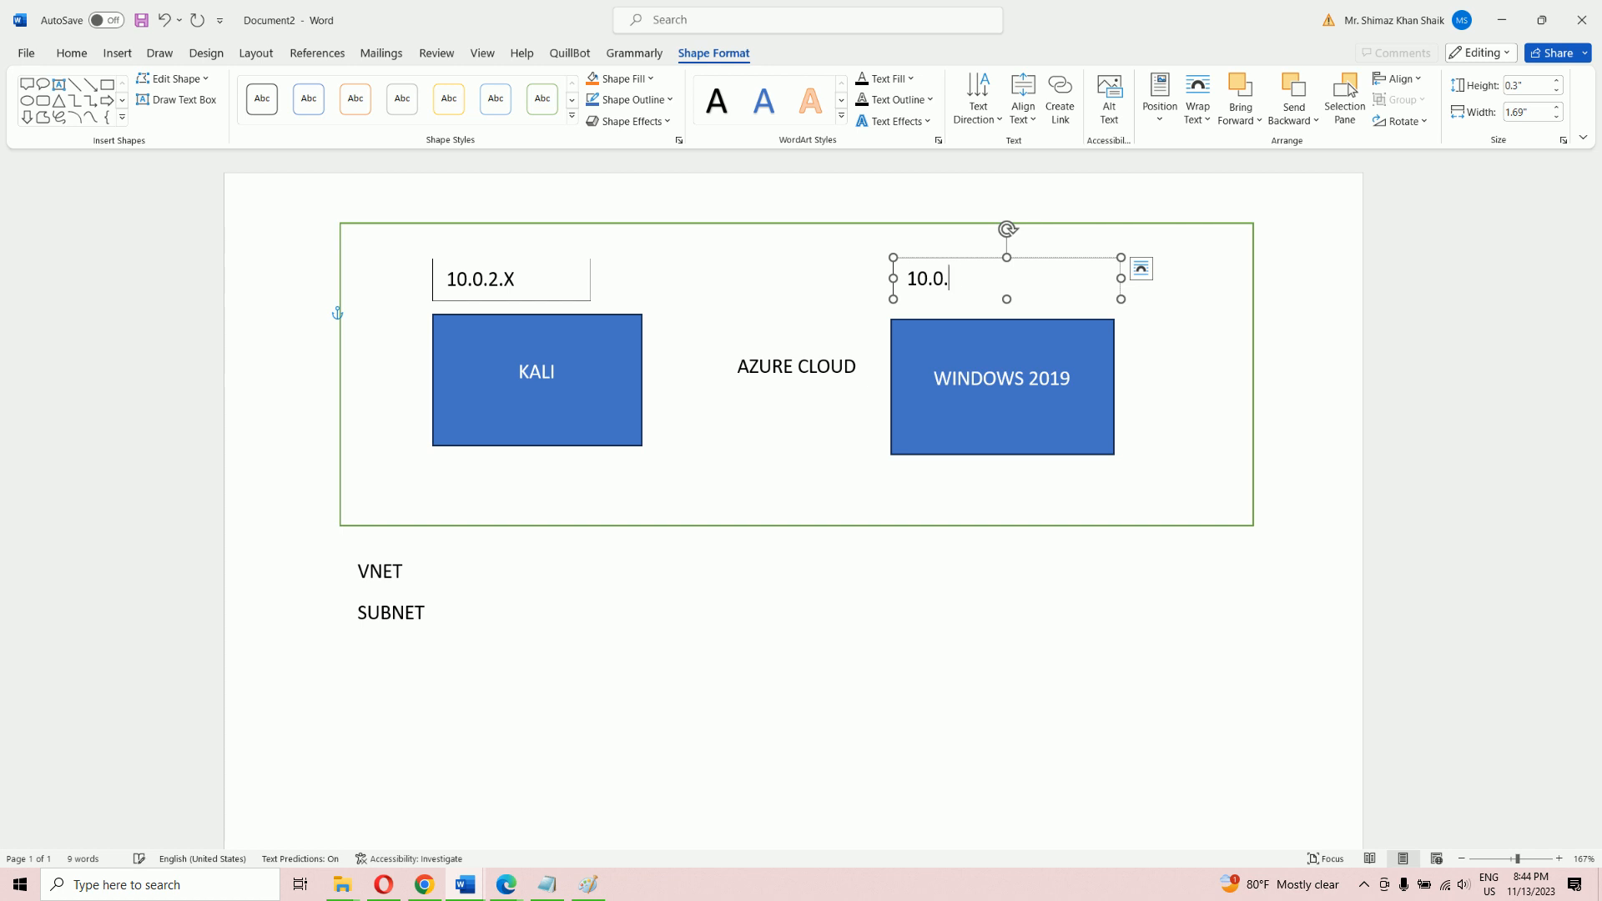
type("3.X")
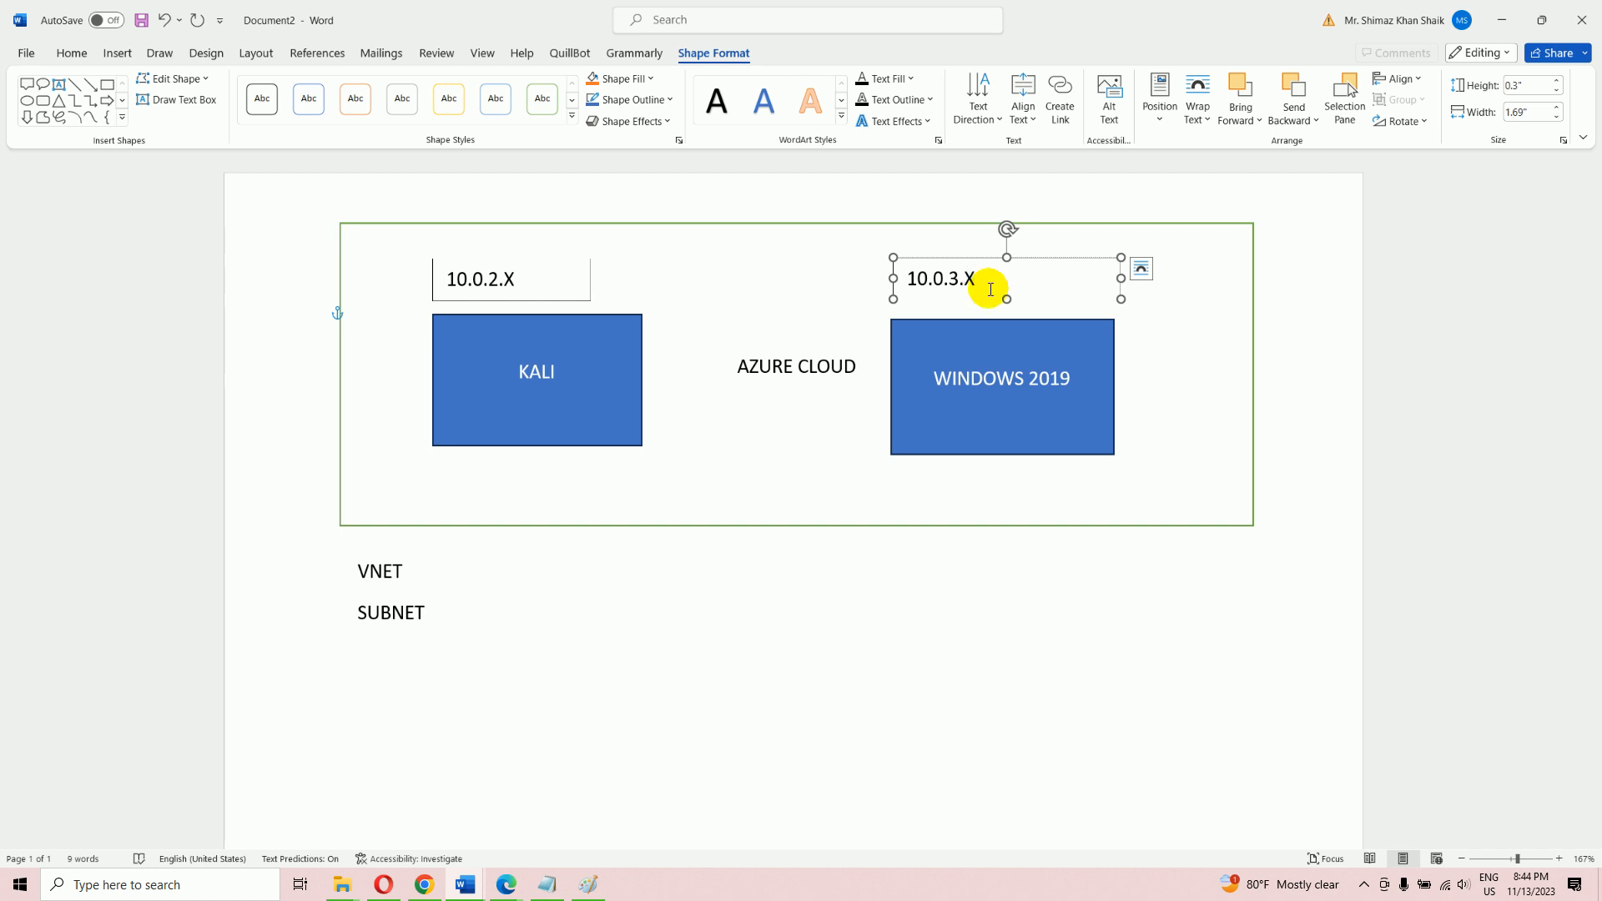
left_click(957, 621)
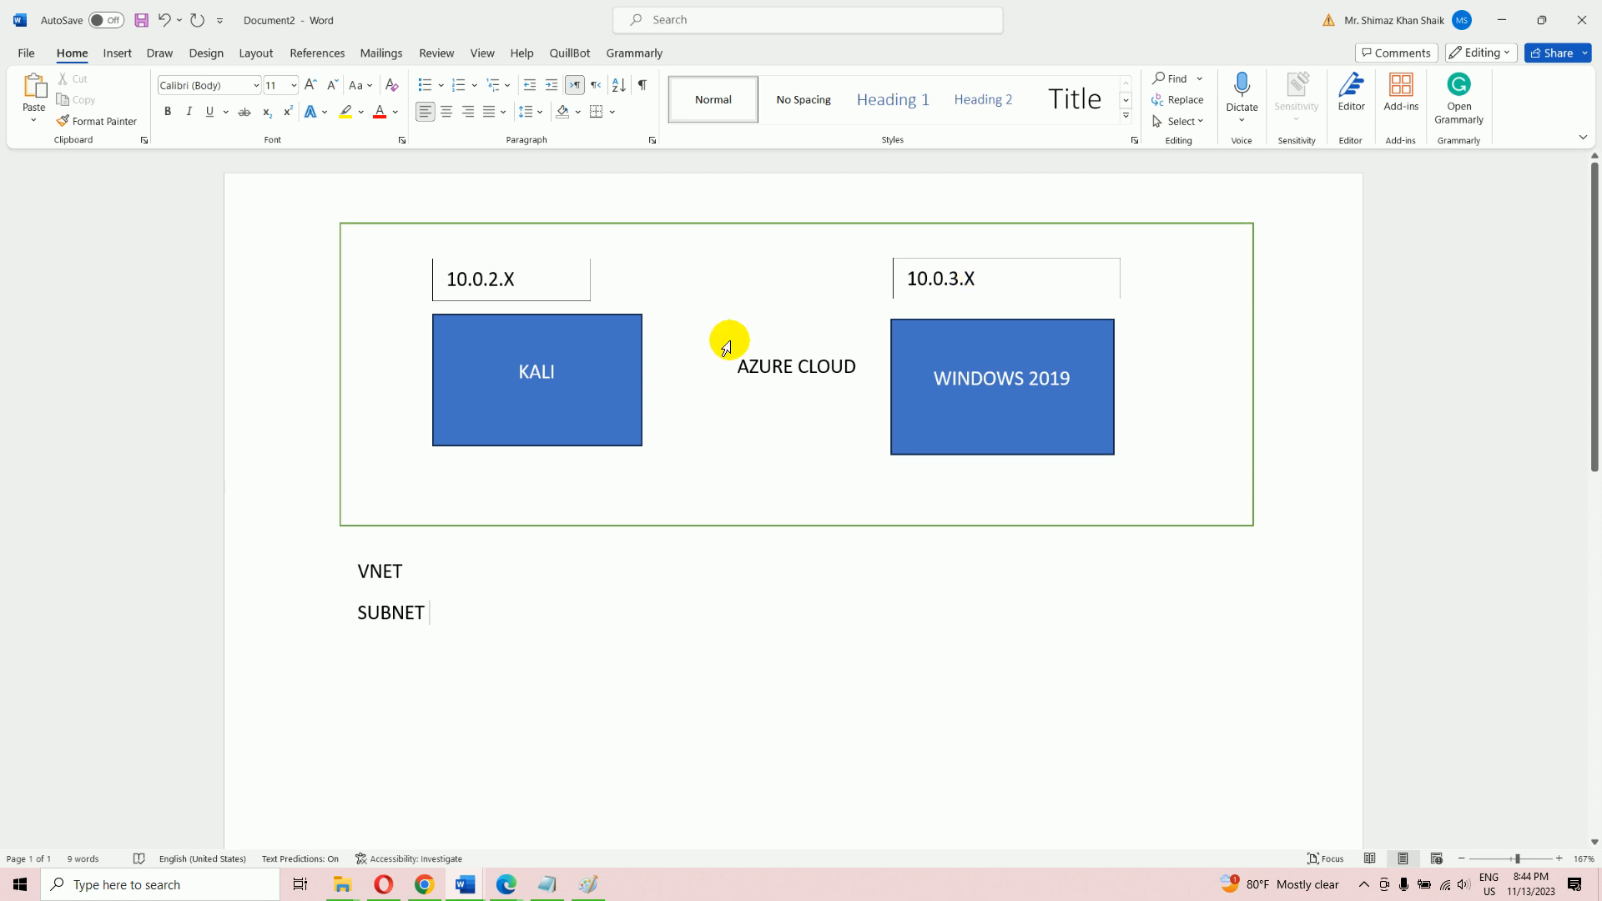
Draw a PENTESTLAB title text box above the green Azure cloud box
left_click_drag(408, 578, 357, 572)
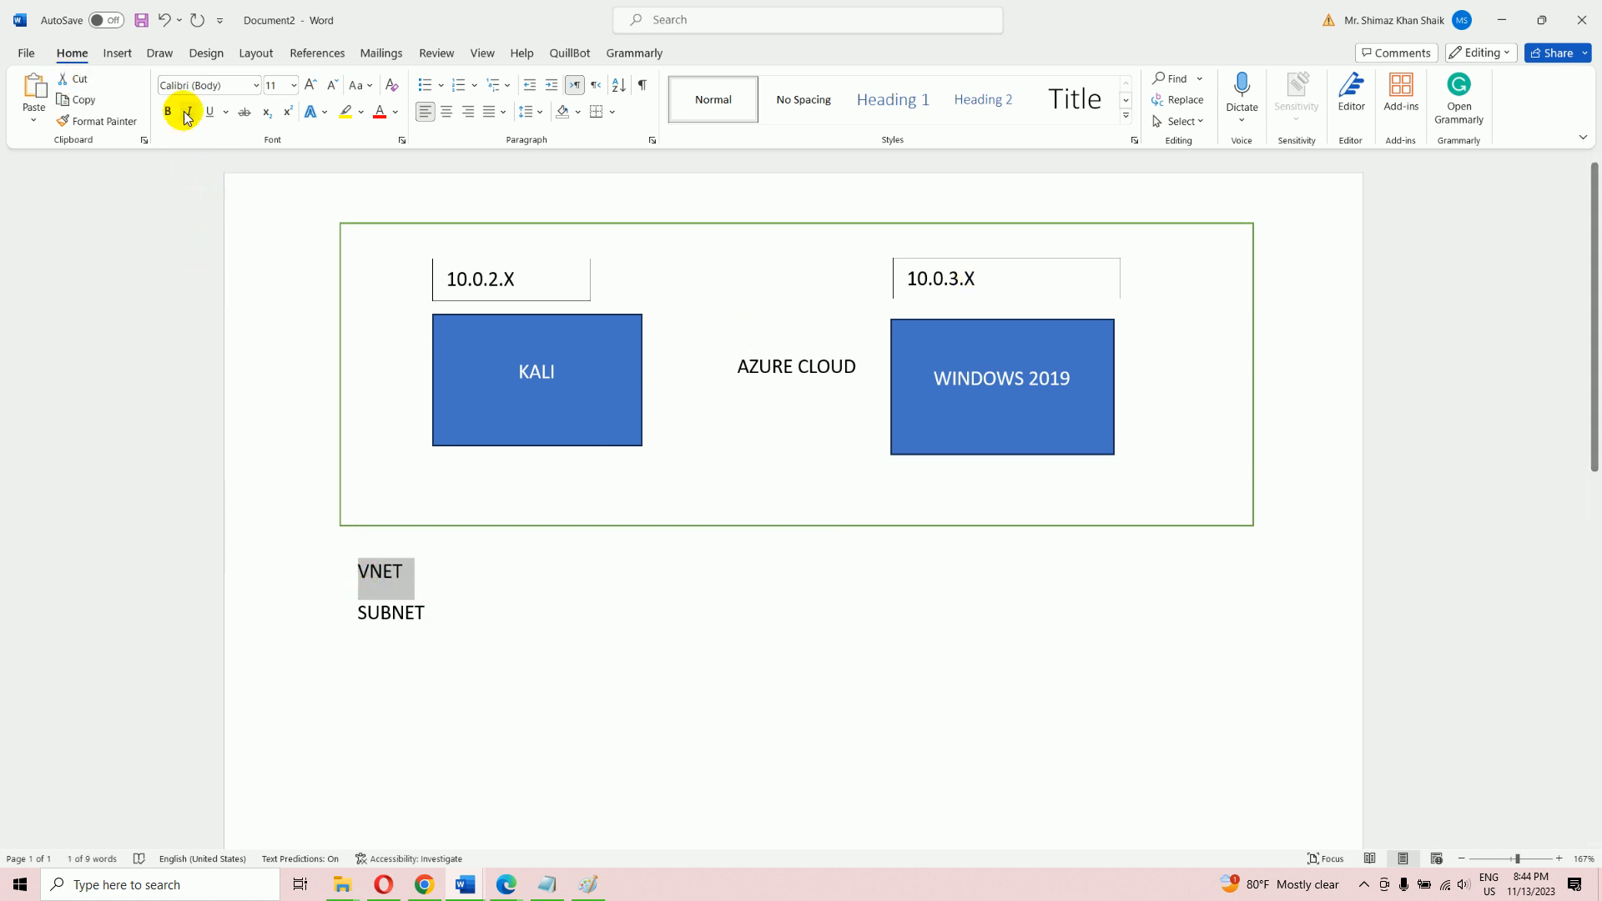
left_click(116, 55)
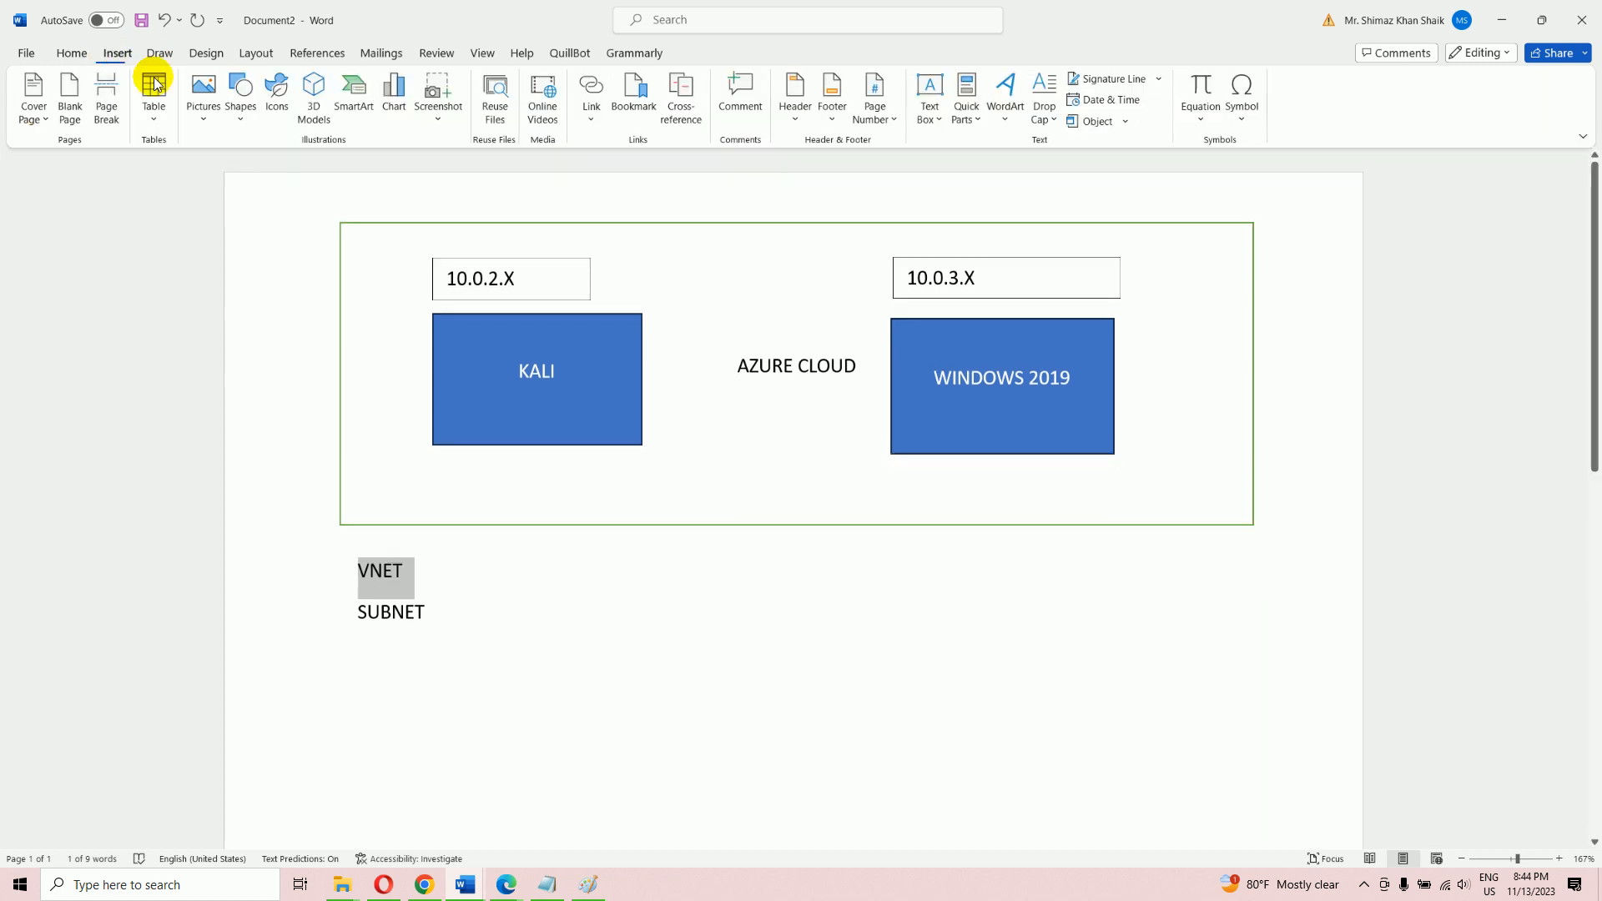
left_click(240, 98)
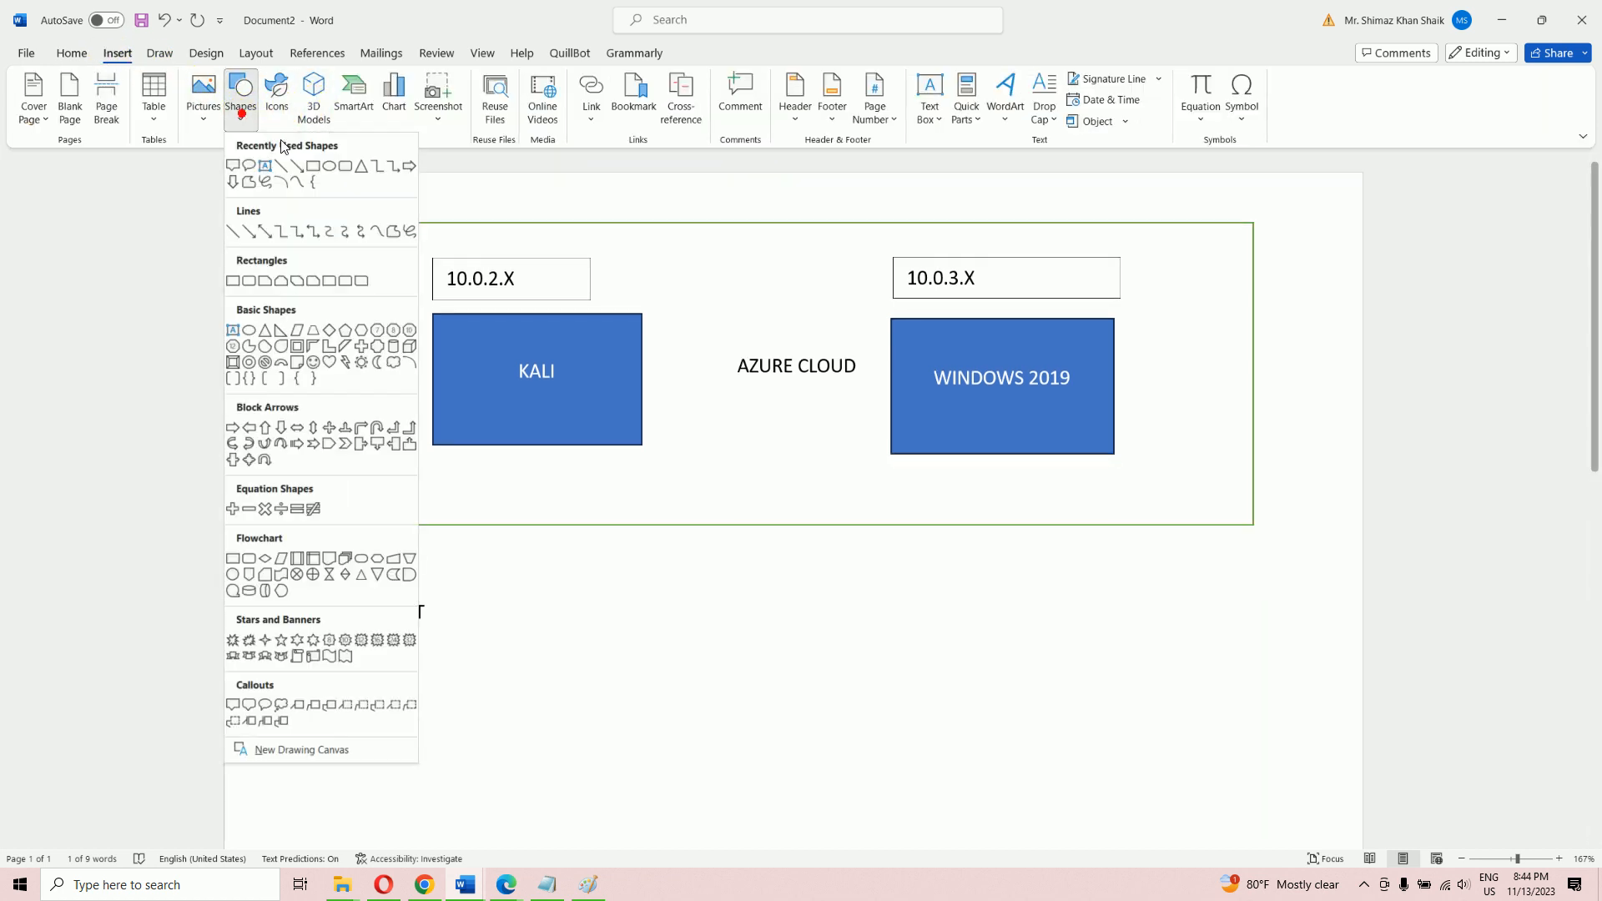
left_click(264, 161)
left_click_drag(372, 191, 610, 218)
type("DEN")
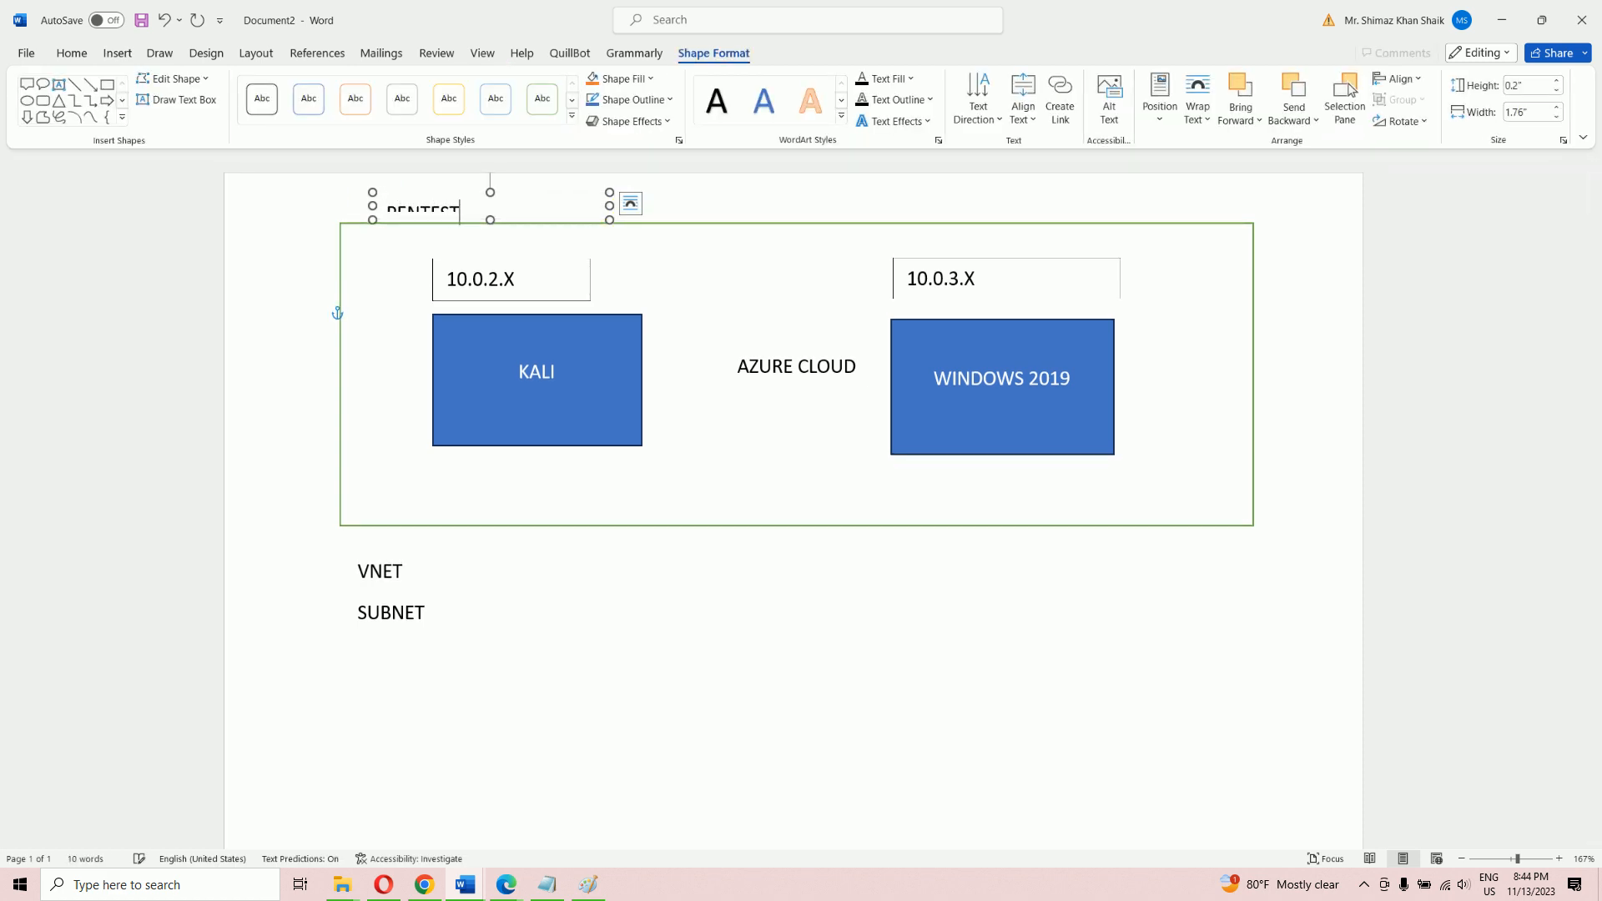
type("TESTLAB")
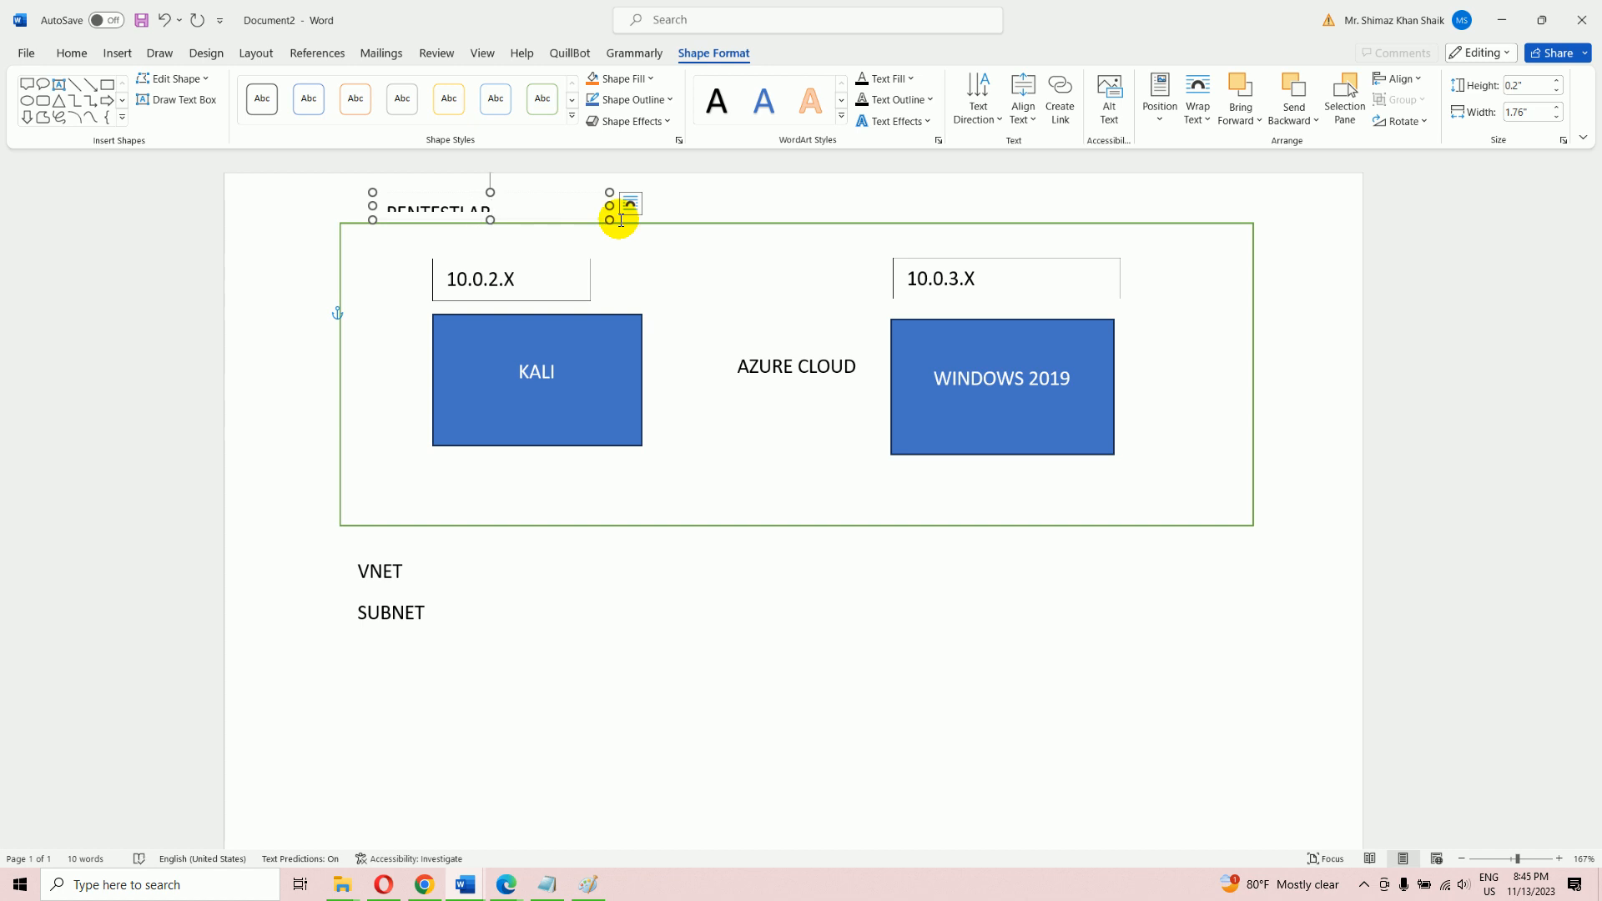
Lower the cloud box's top edge, enlarge the title box, and prefix it with 'VNET ->'
left_click(829, 223)
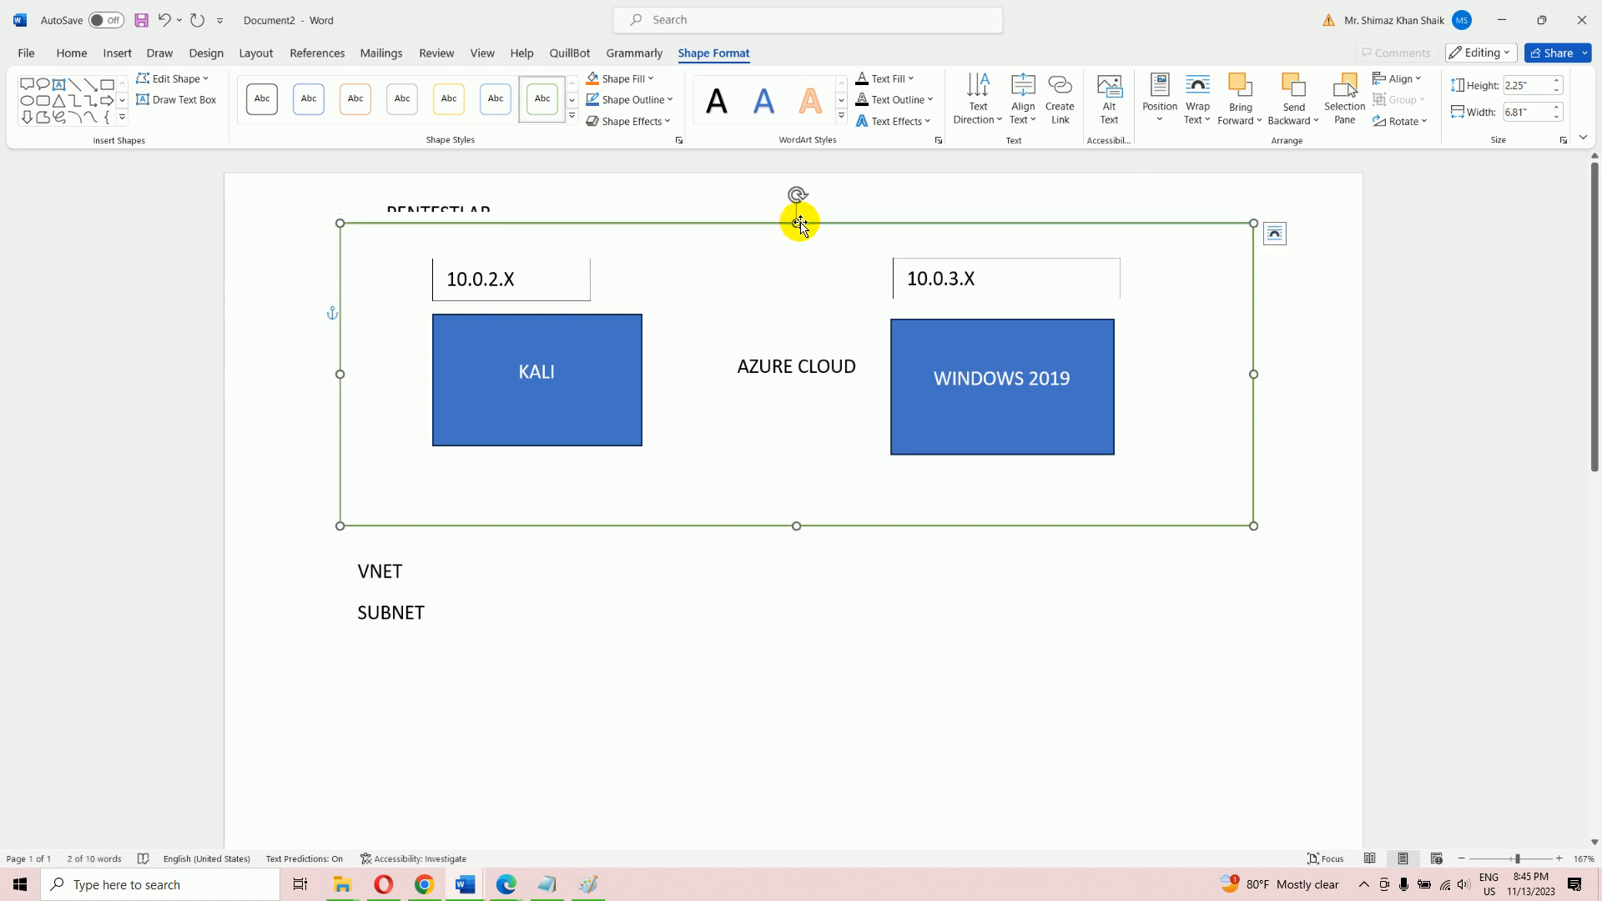
left_click_drag(797, 224, 798, 251)
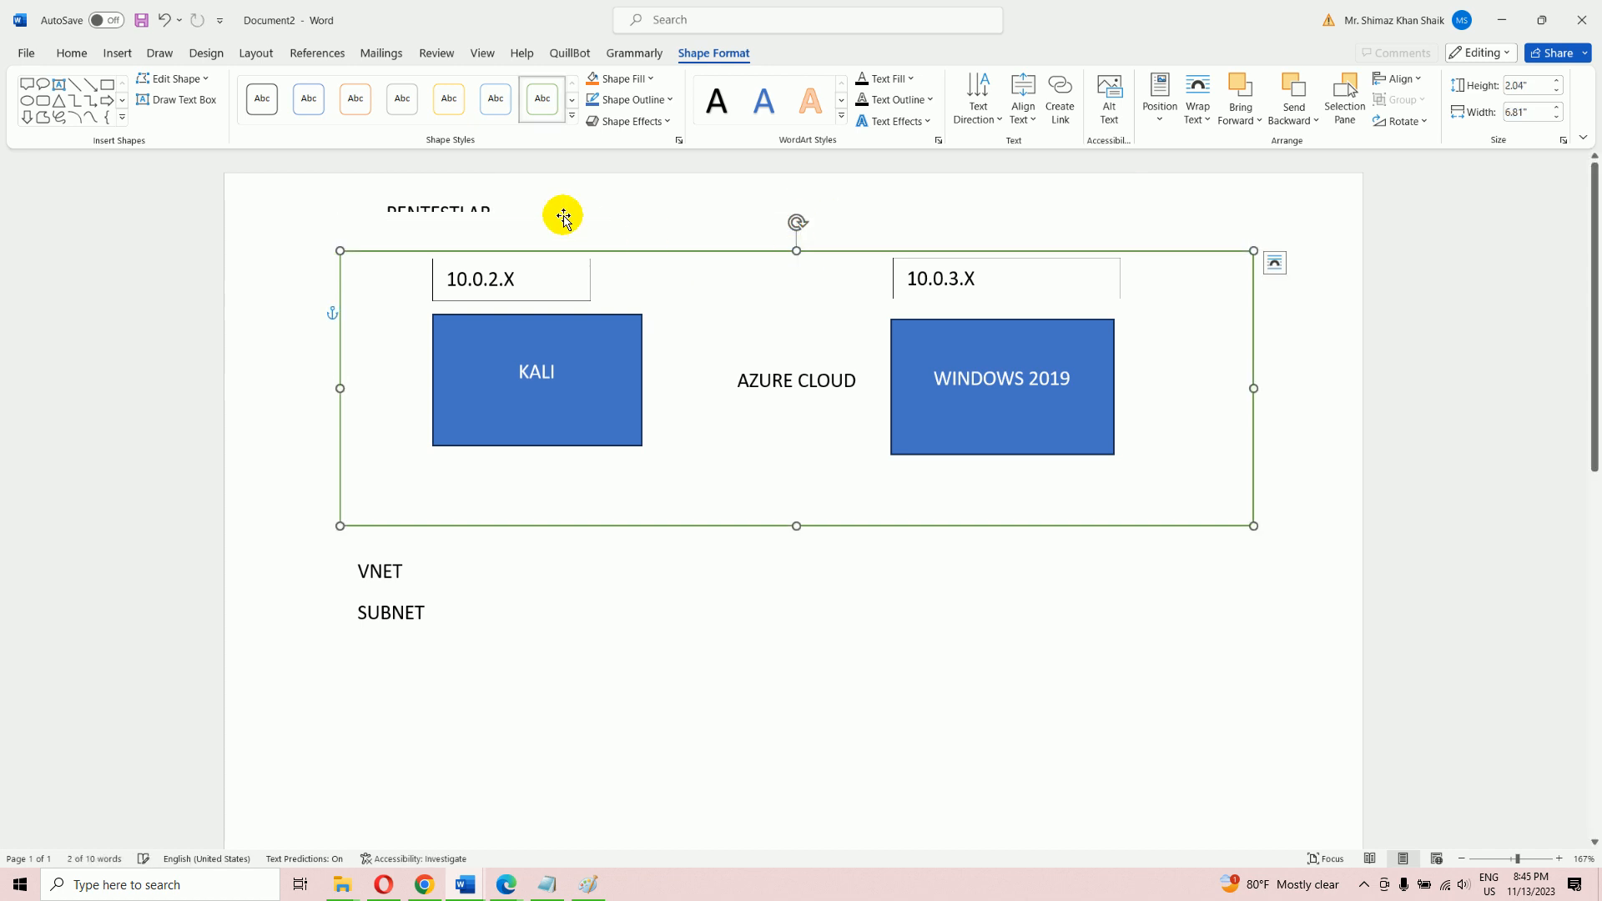
left_click(463, 214)
left_click_drag(489, 220, 490, 237)
left_click(749, 583)
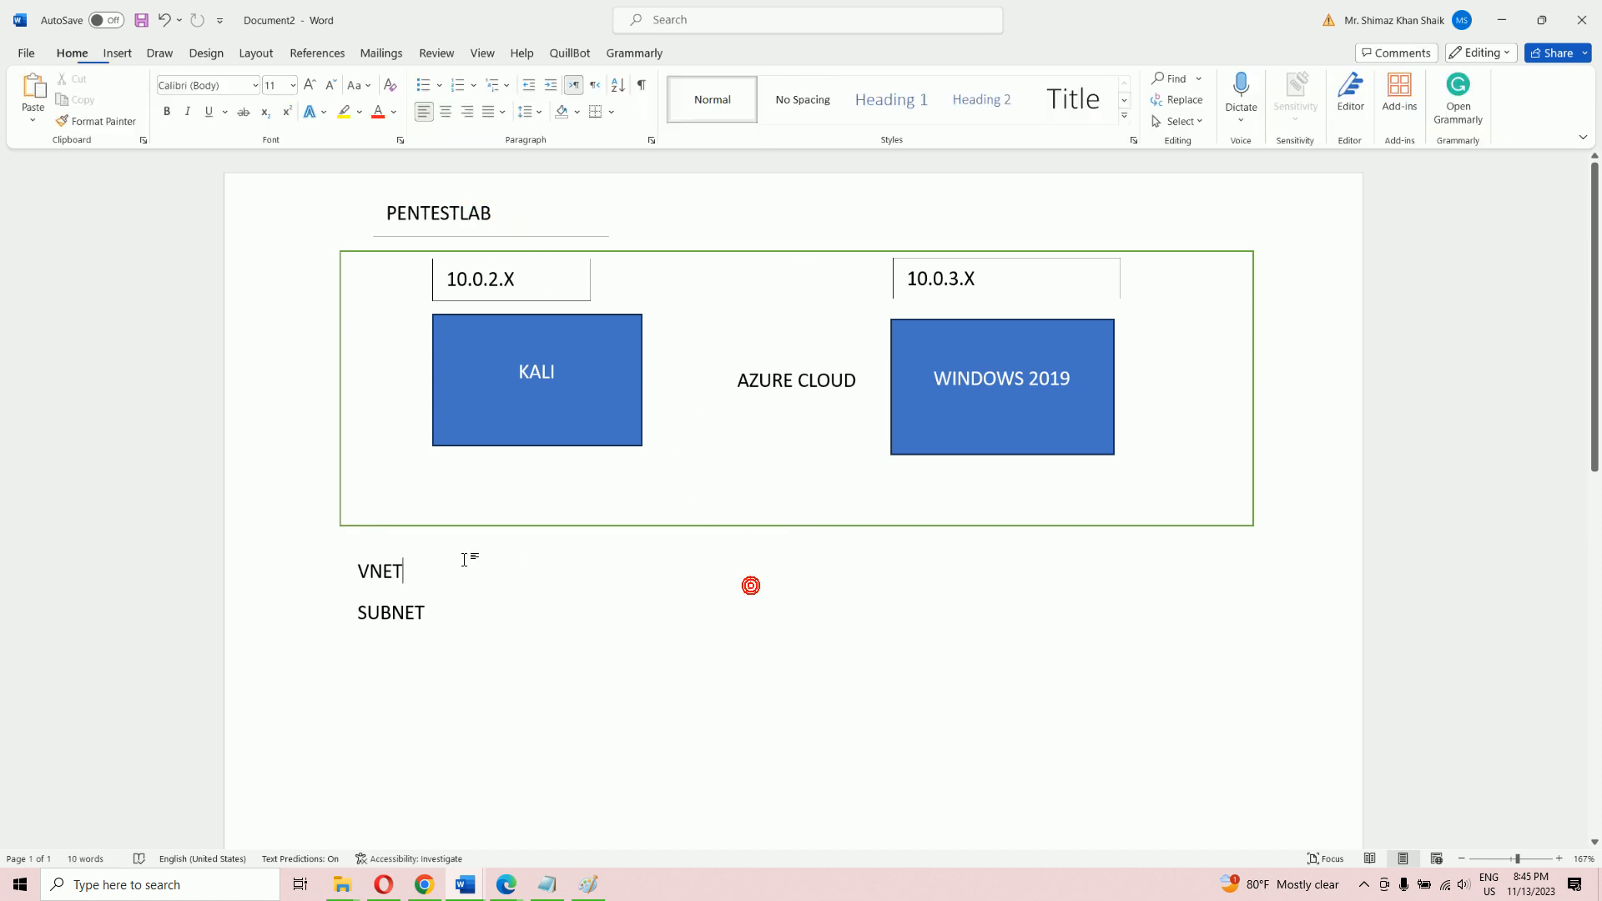
left_click(385, 220)
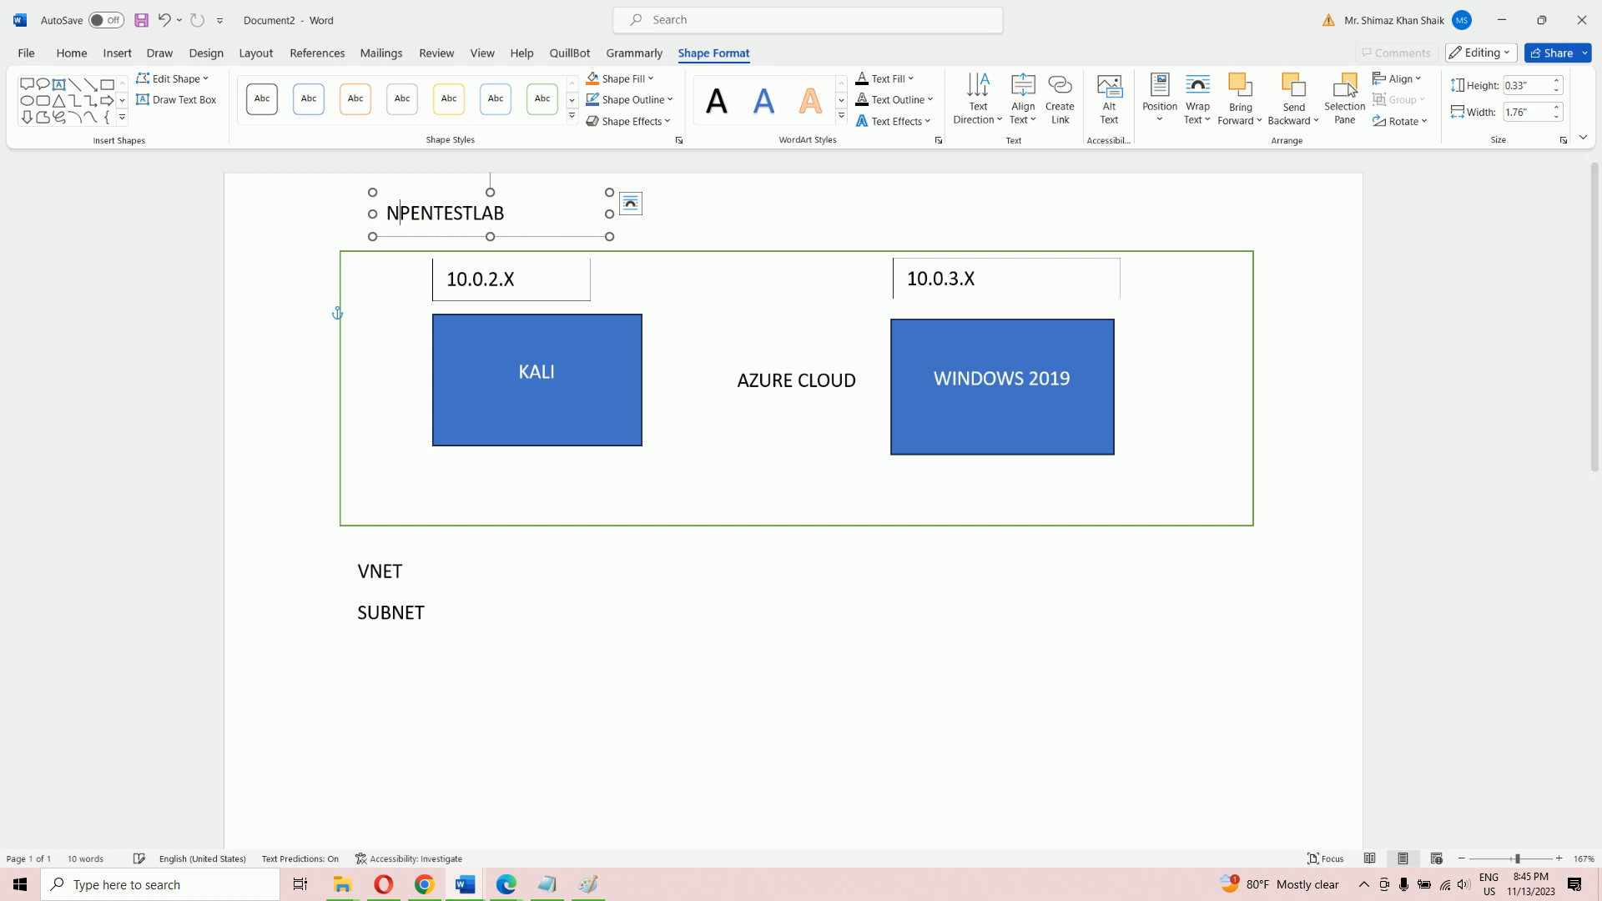
type("VNET ")
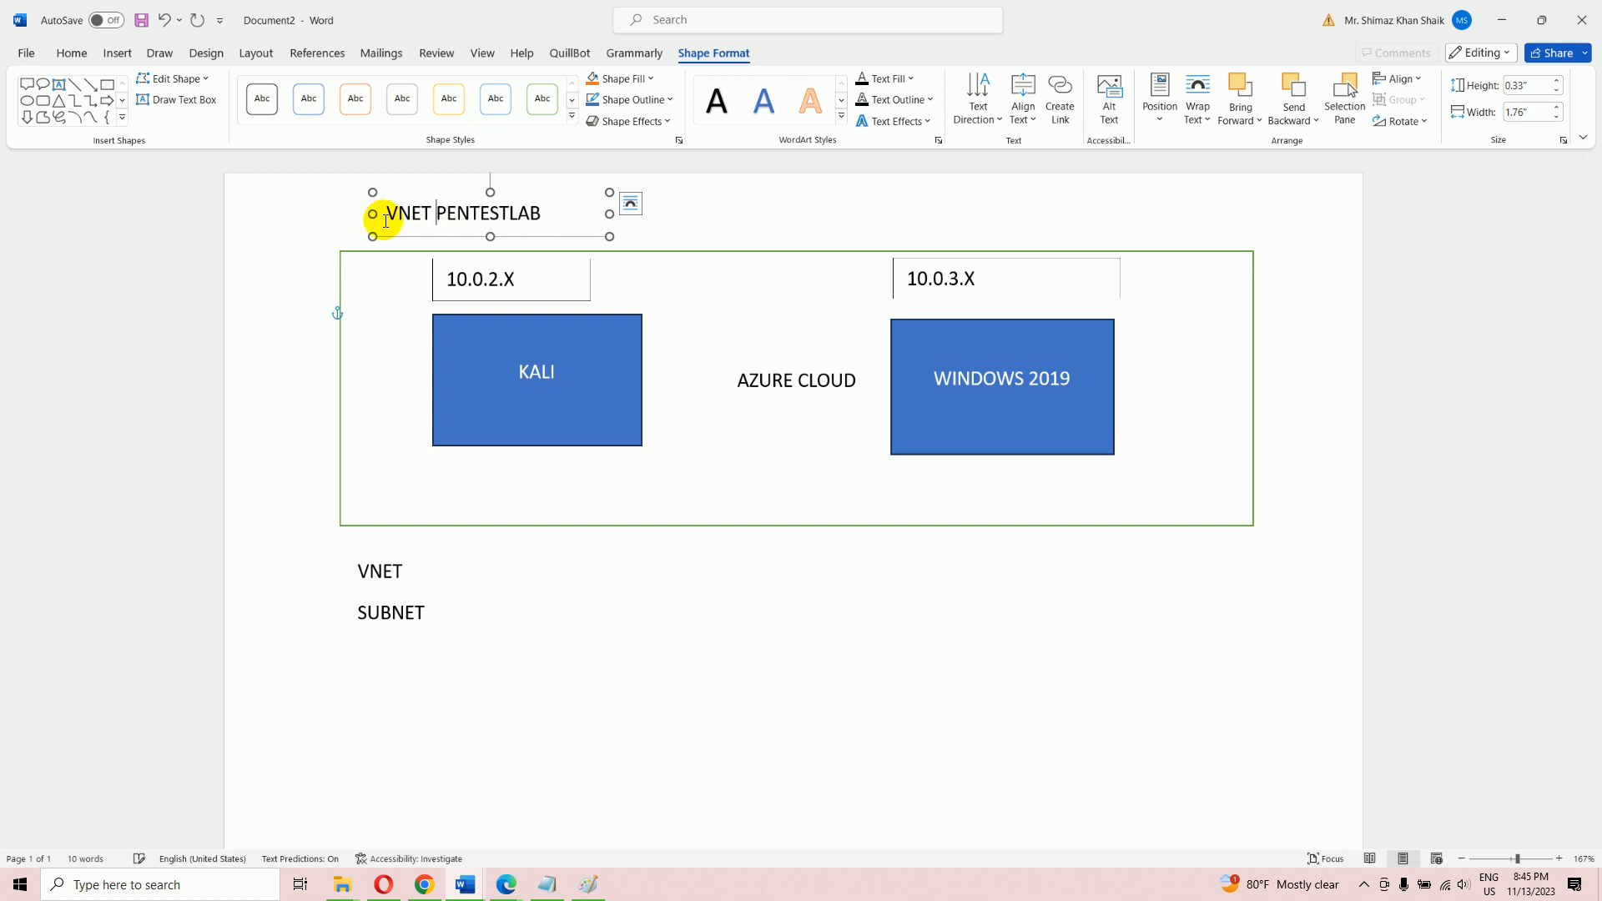
type("->")
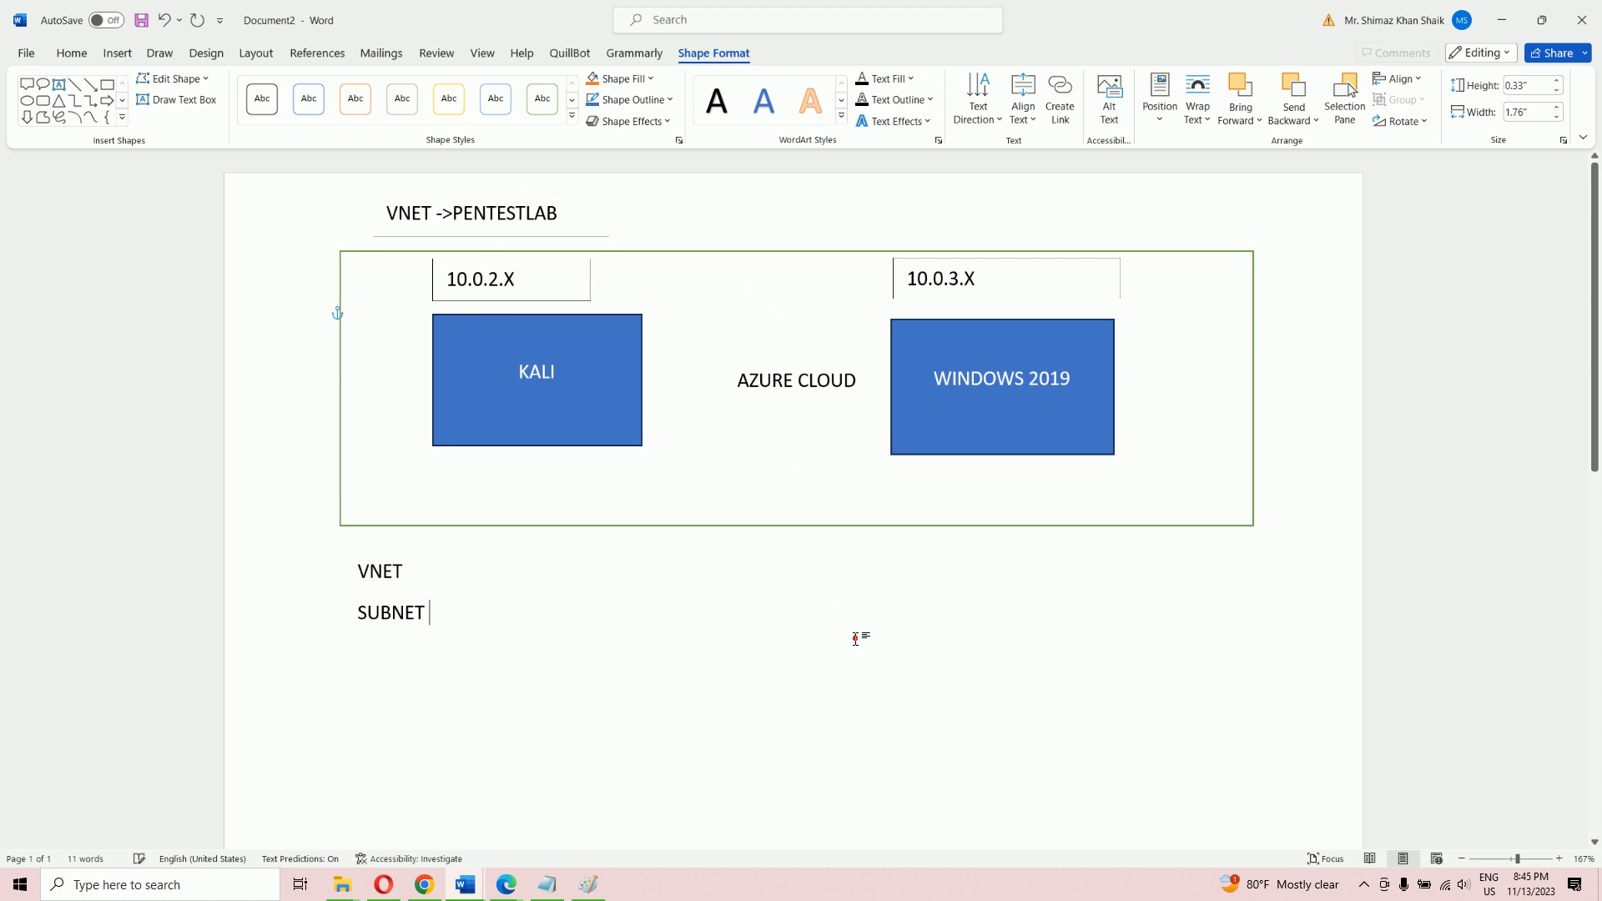
left_click(855, 639)
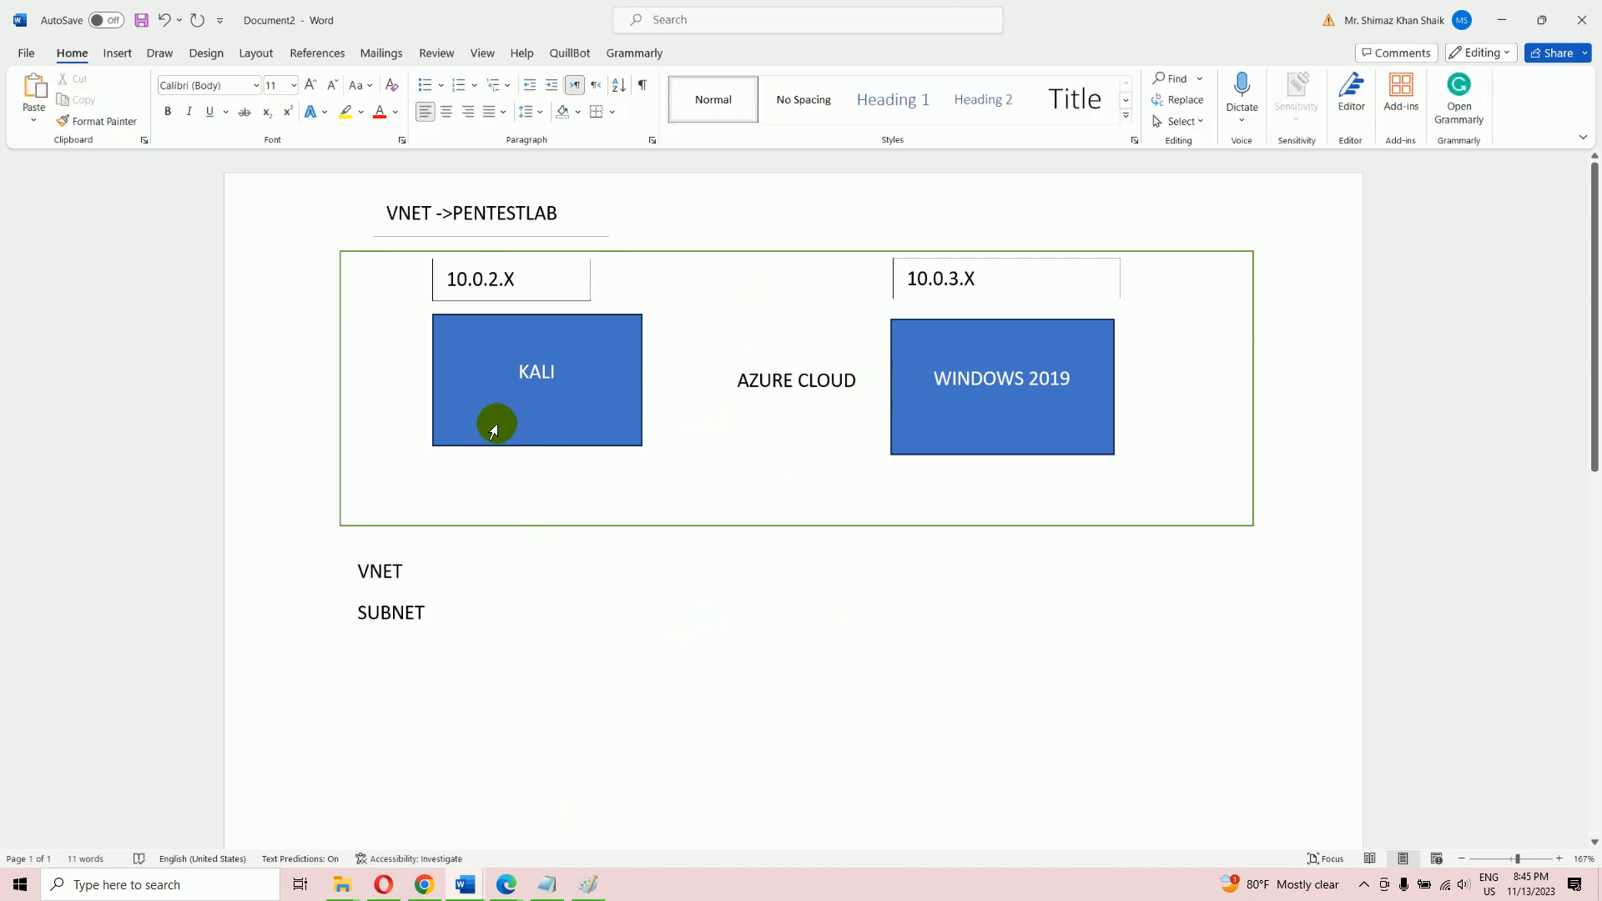
left_click(507, 884)
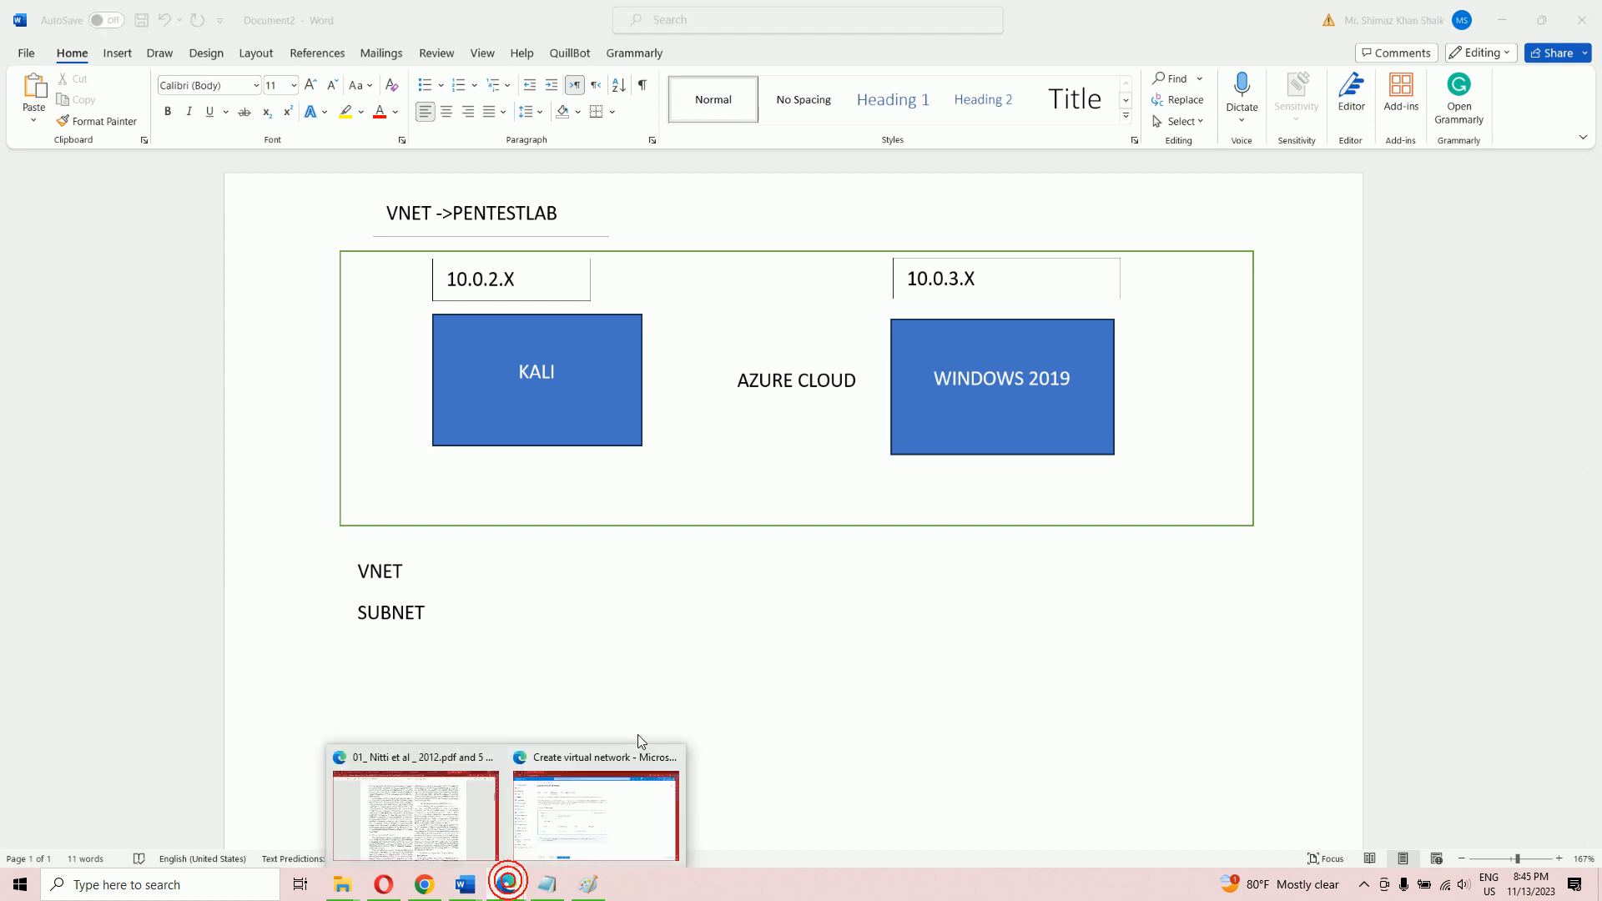
Delete the default 10.0.0.0/24 subnet and open the Add a subnet form
left_click(607, 802)
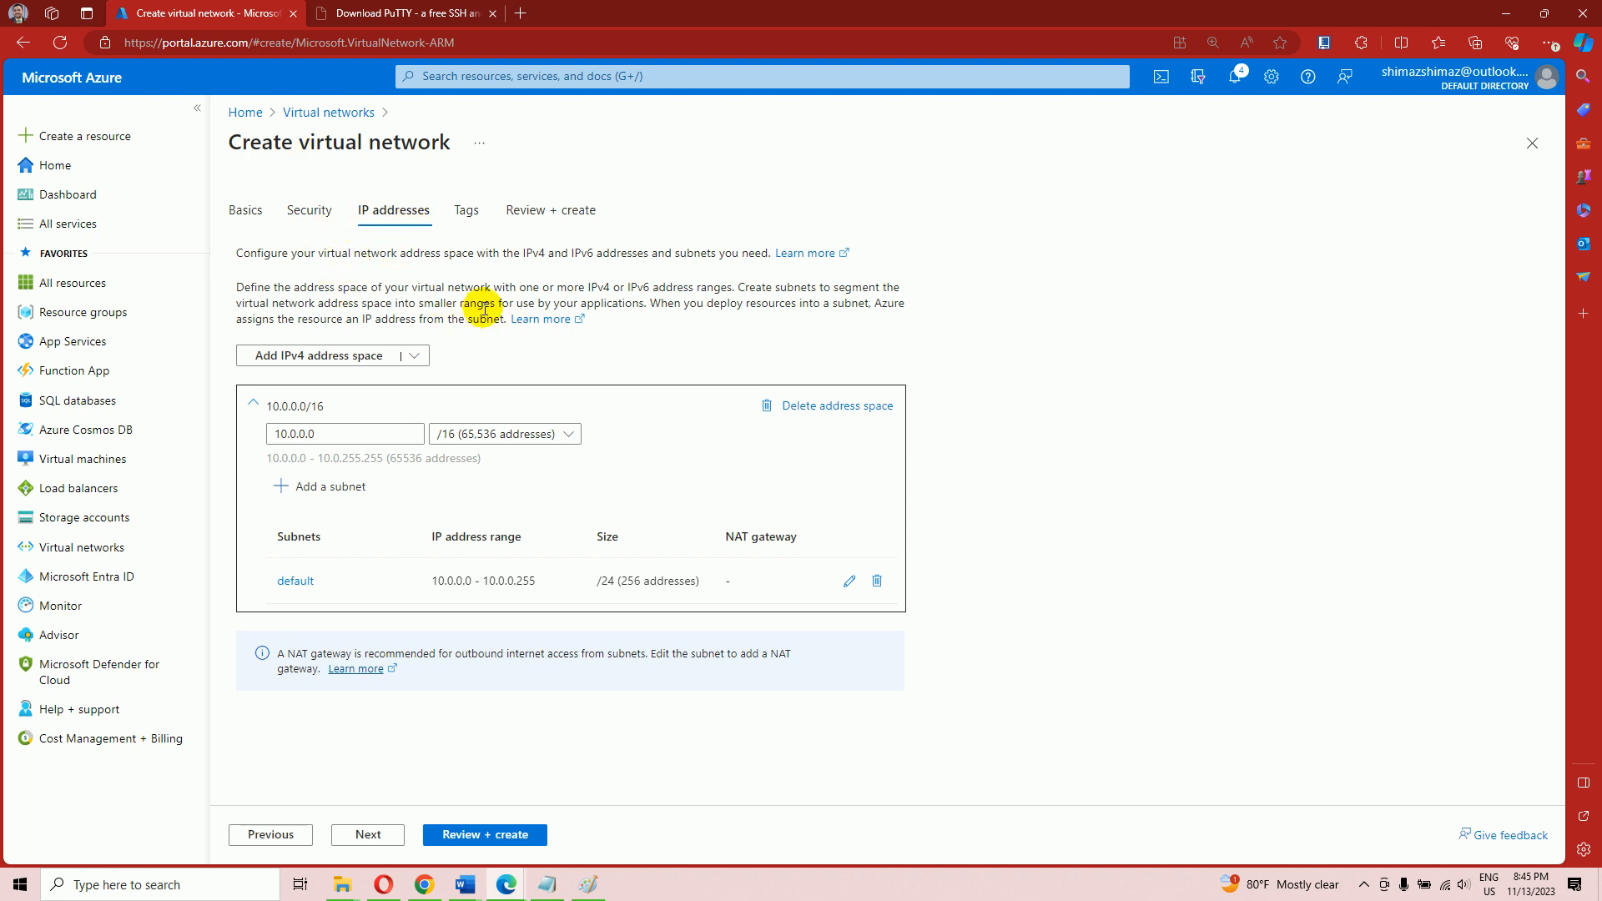
left_click(876, 581)
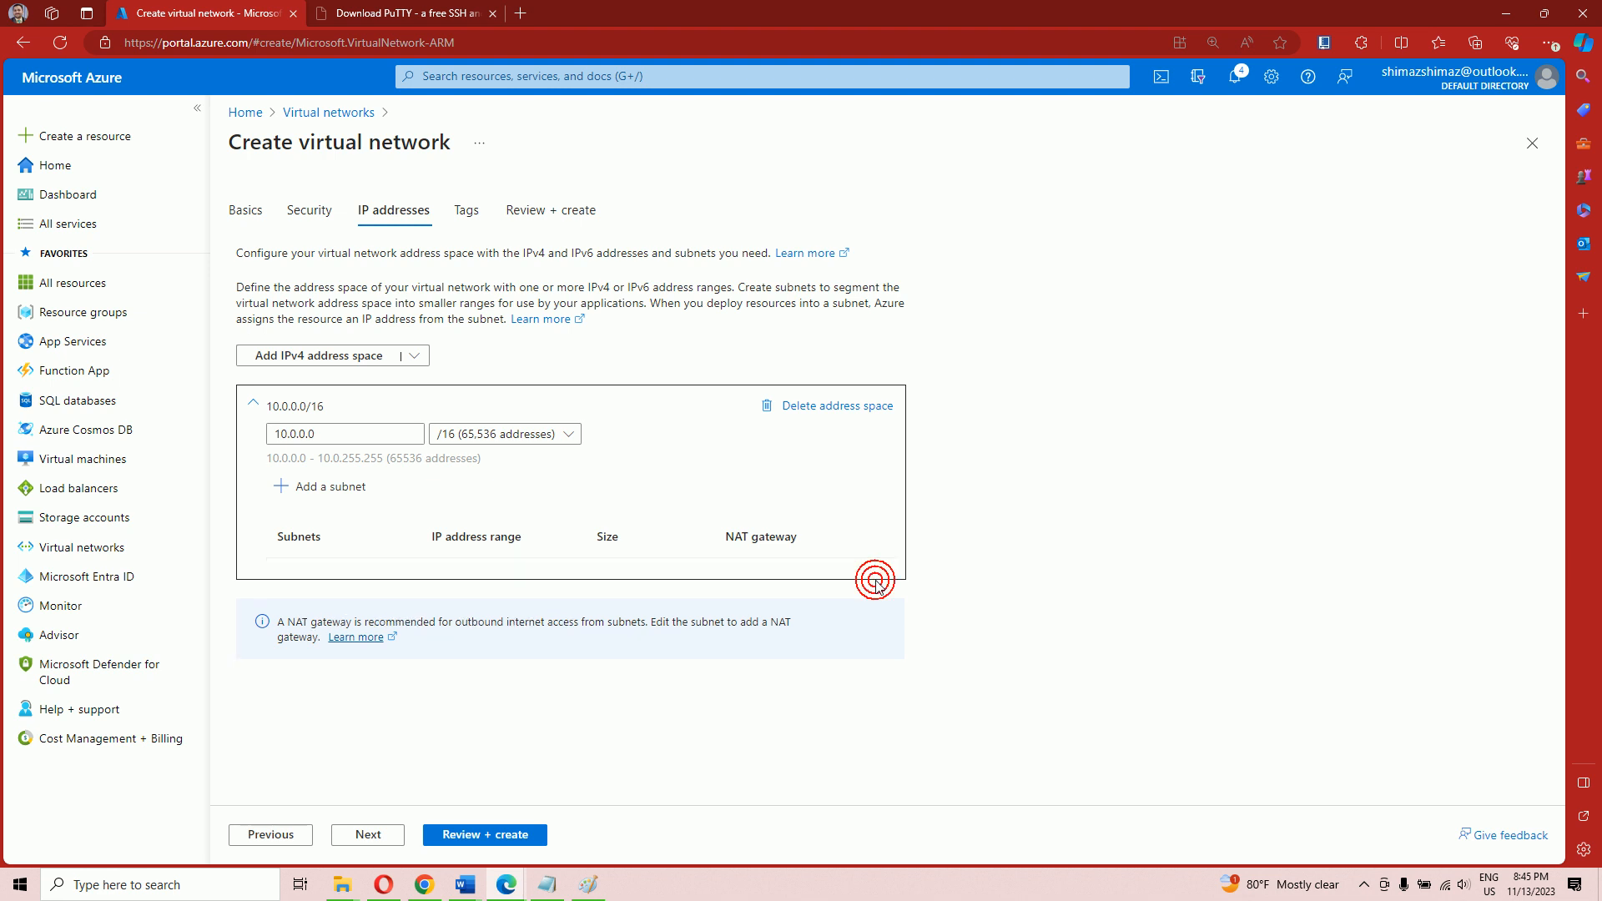
left_click(344, 488)
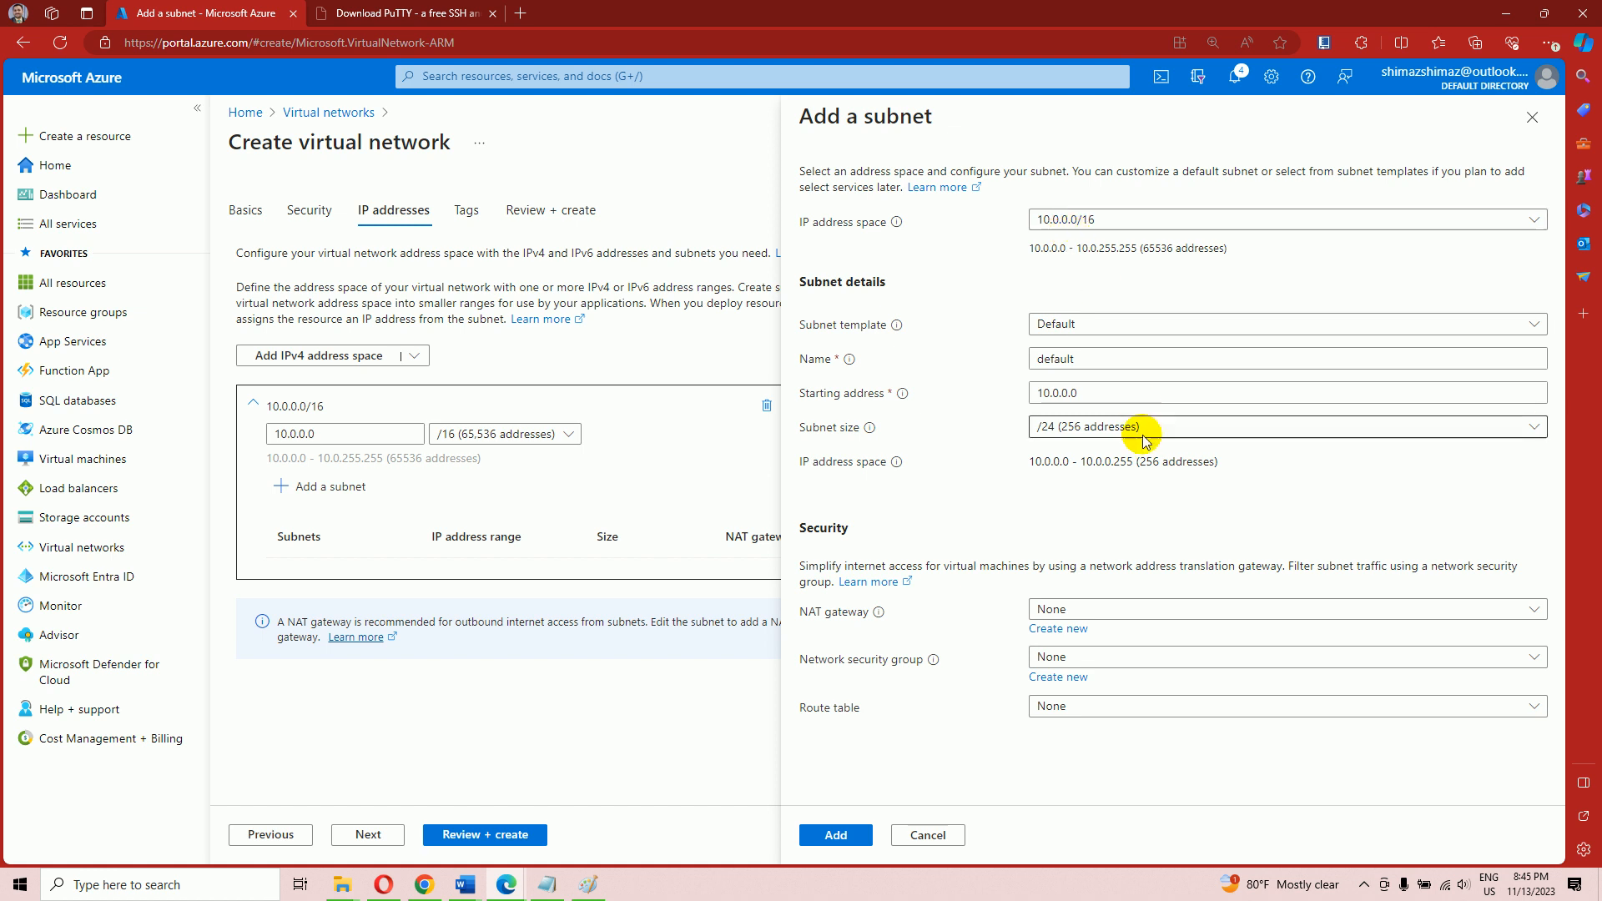
Add subnet Lab1 starting at 10.0.2.0, size /24, within the 10.0.0.0/16 address space
left_click(1068, 394)
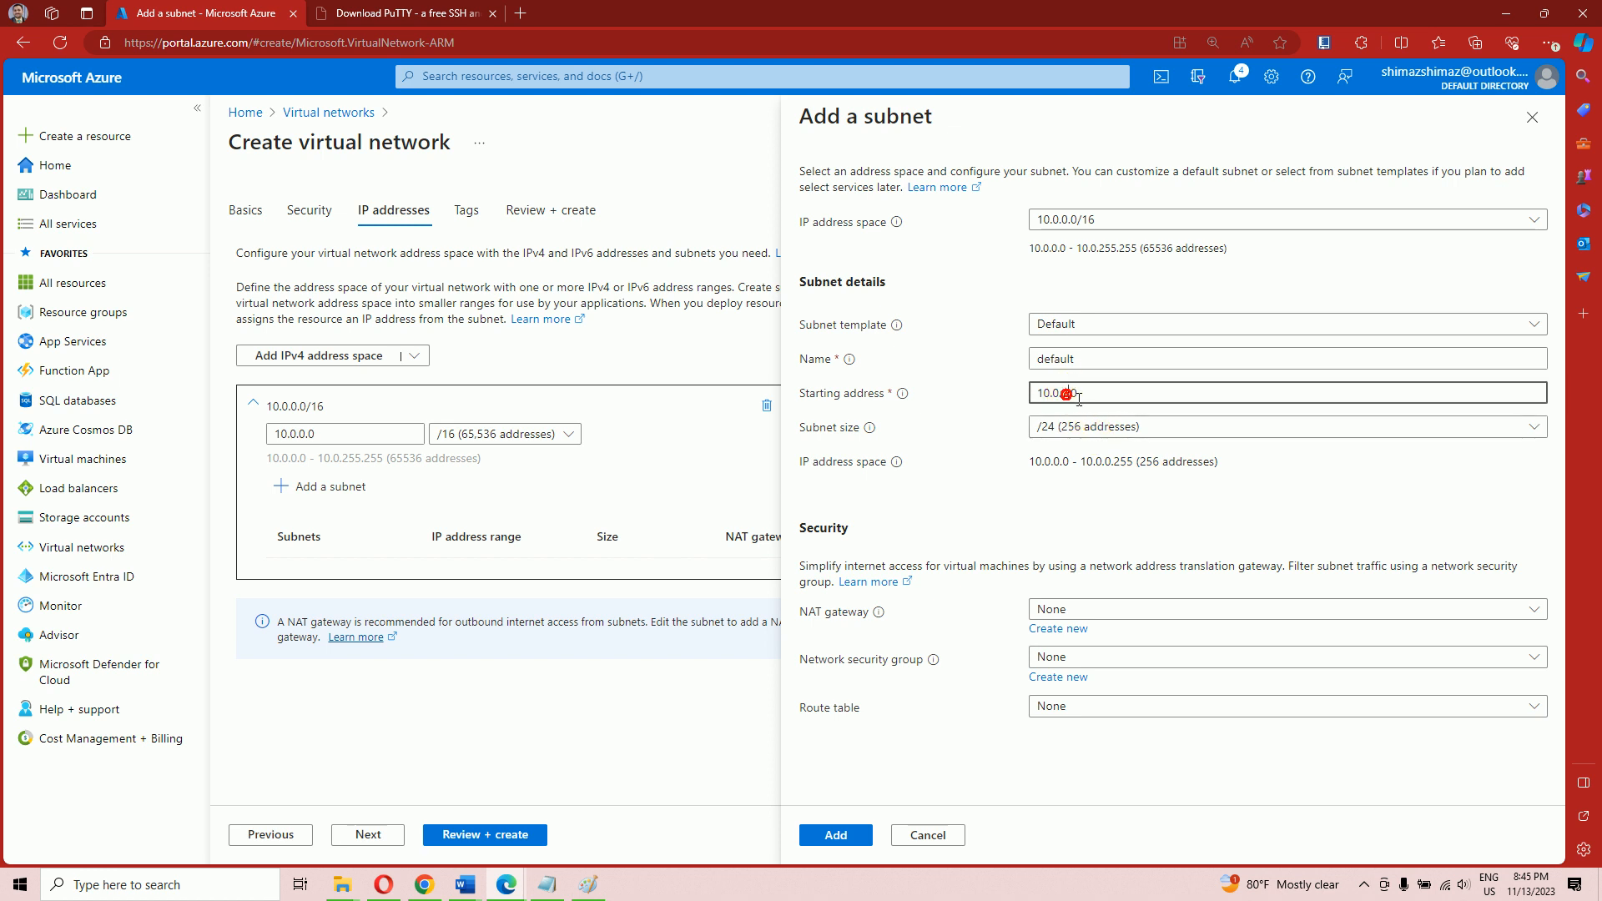
key("BackSpace")
type("2")
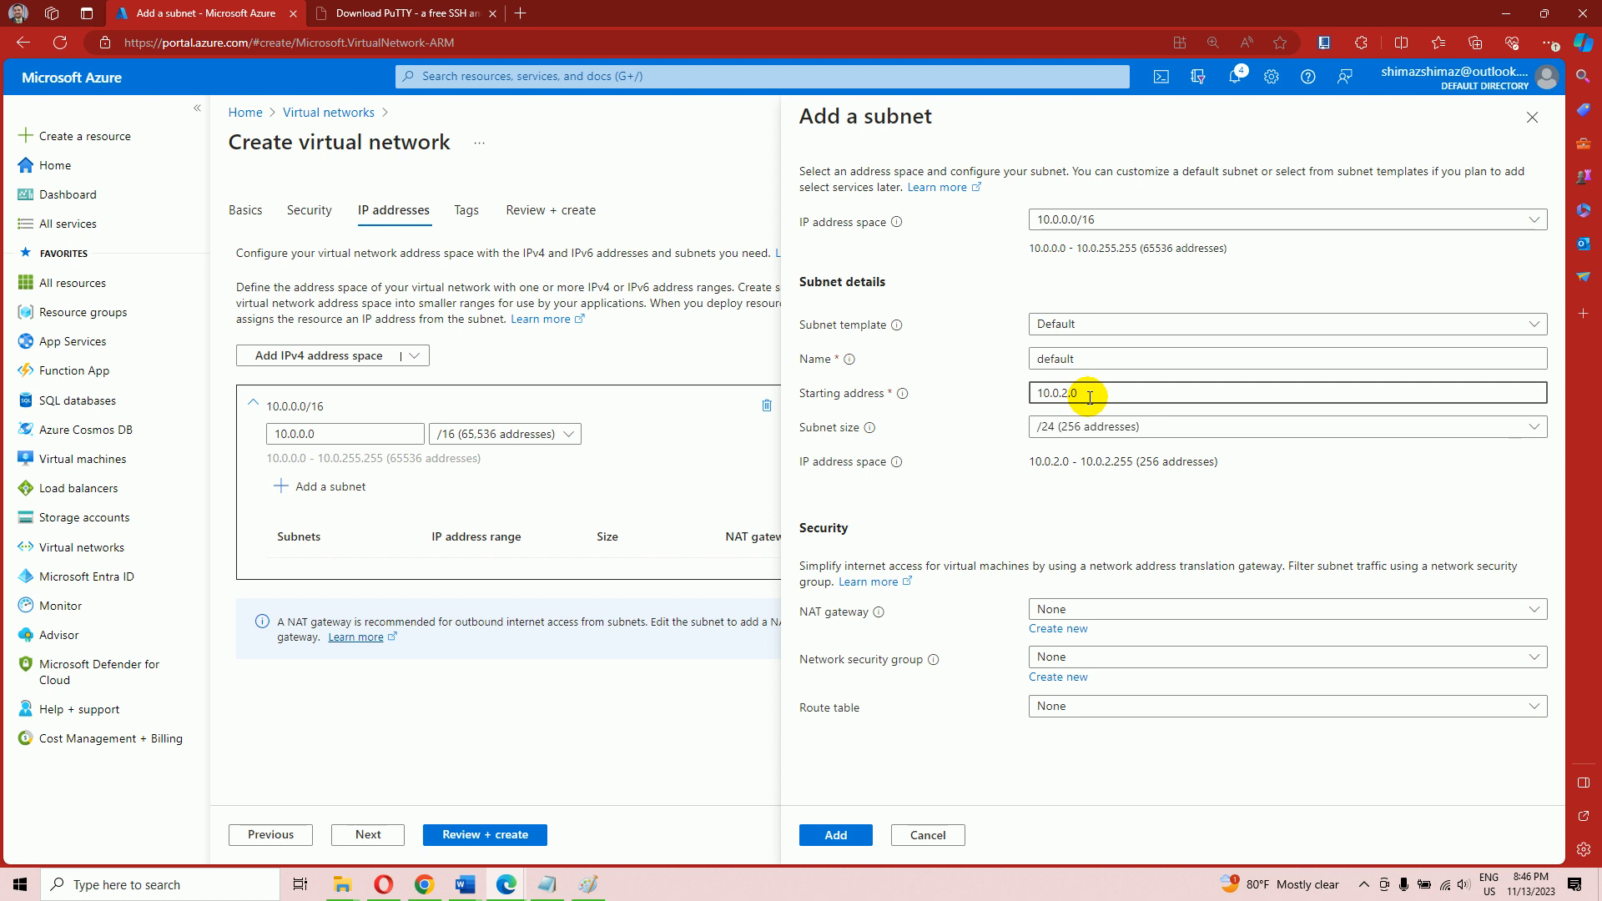
left_click(1079, 358)
left_click_drag(1080, 359, 1033, 360)
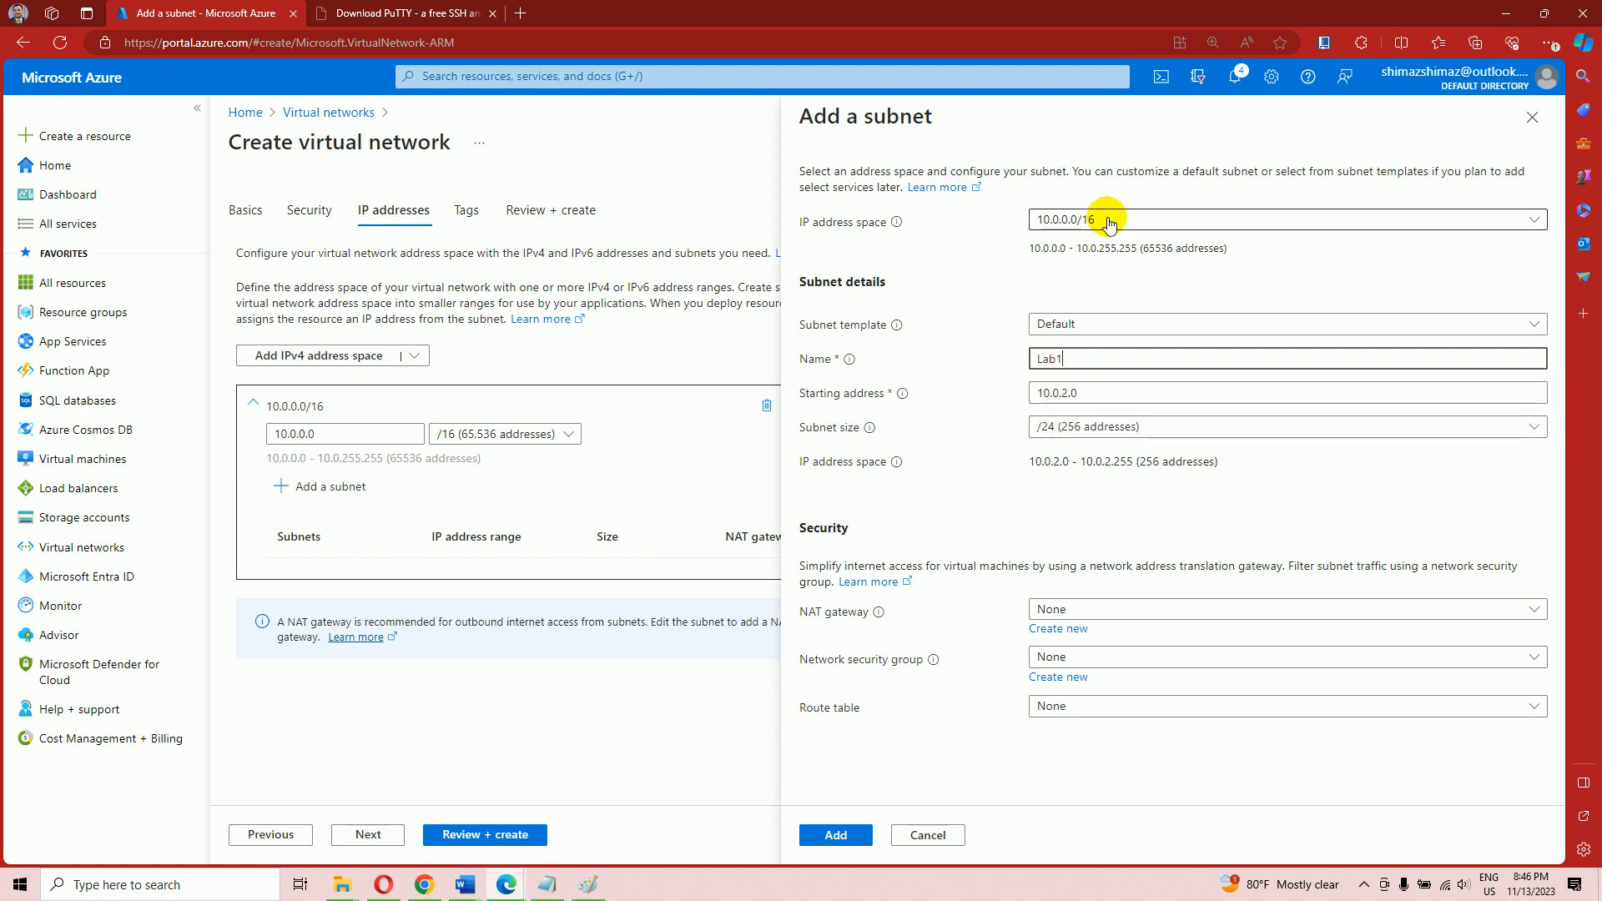
left_click(1073, 219)
left_click(1084, 247)
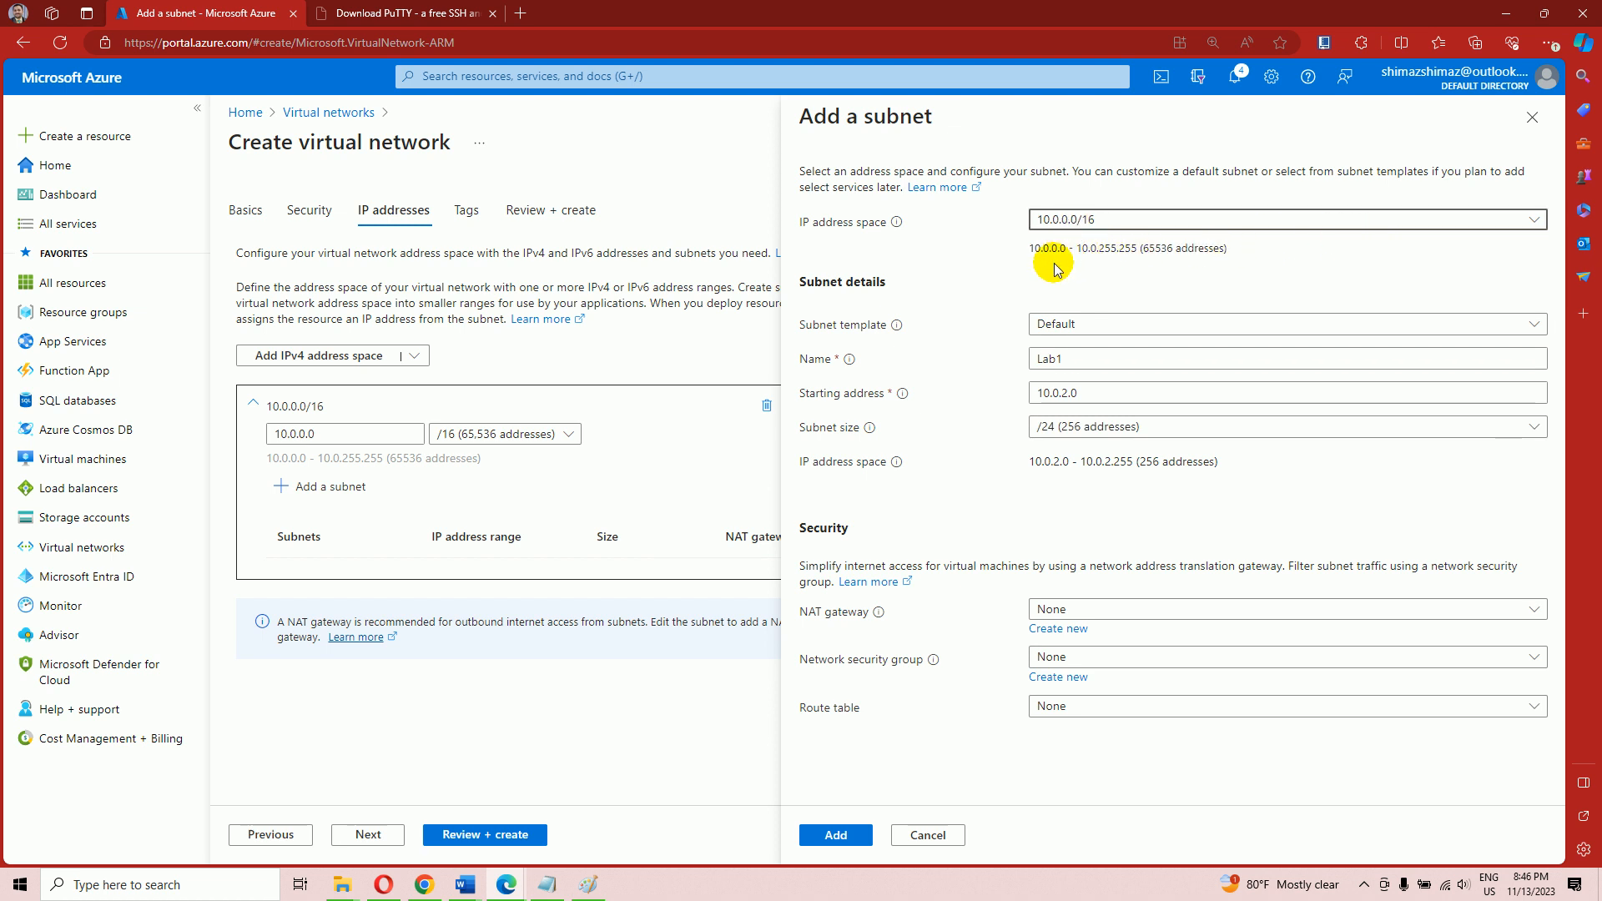
left_click(1068, 394)
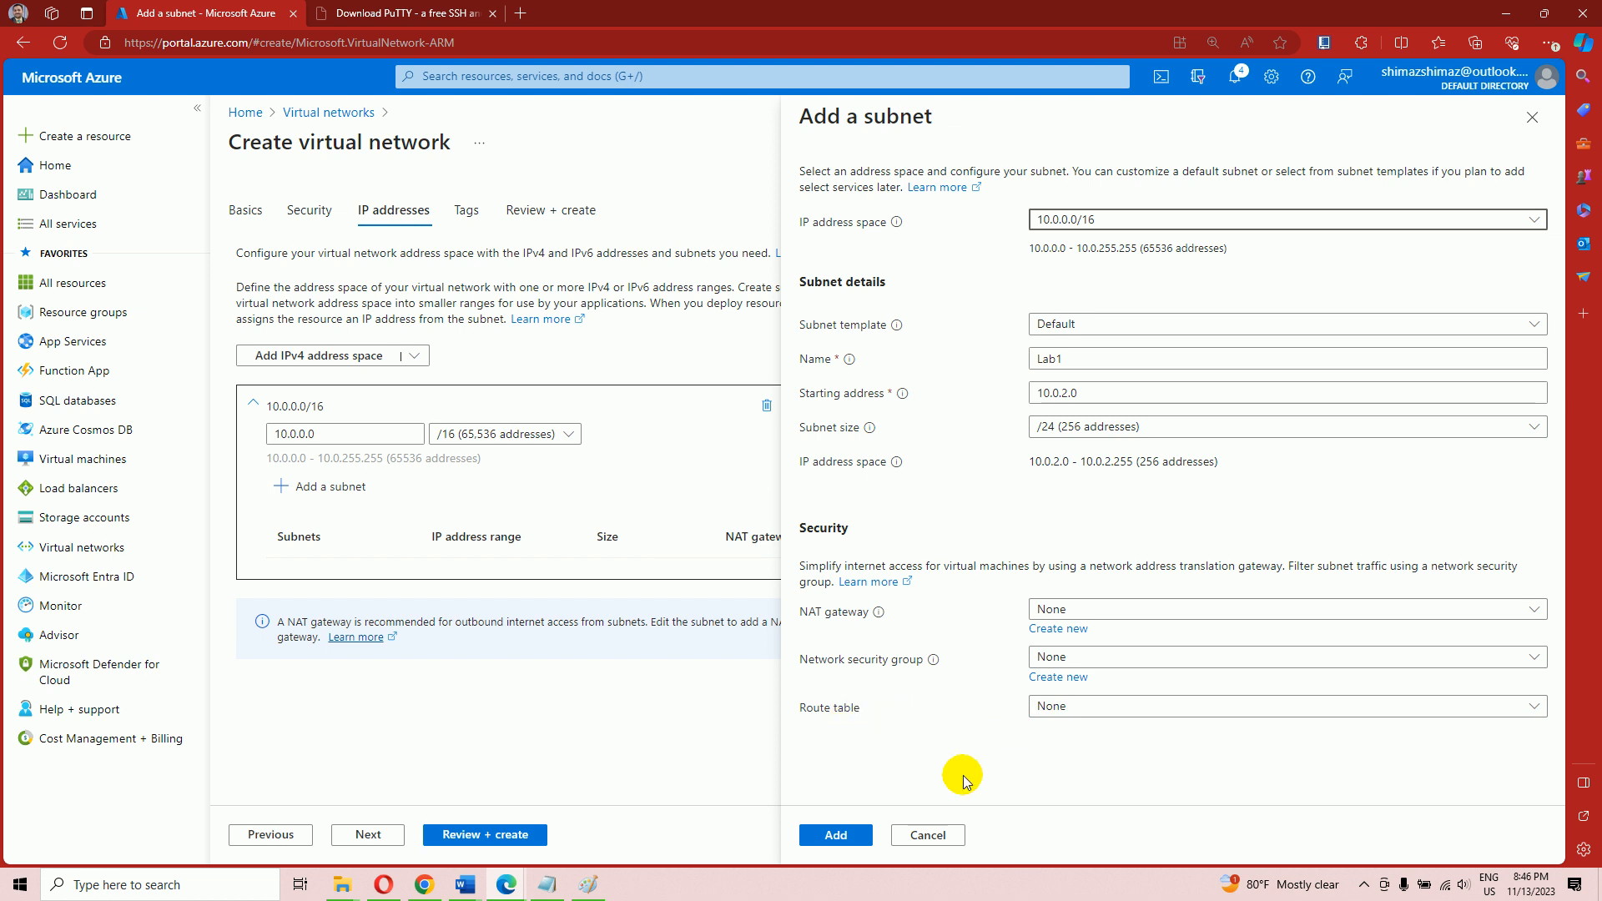
left_click(835, 835)
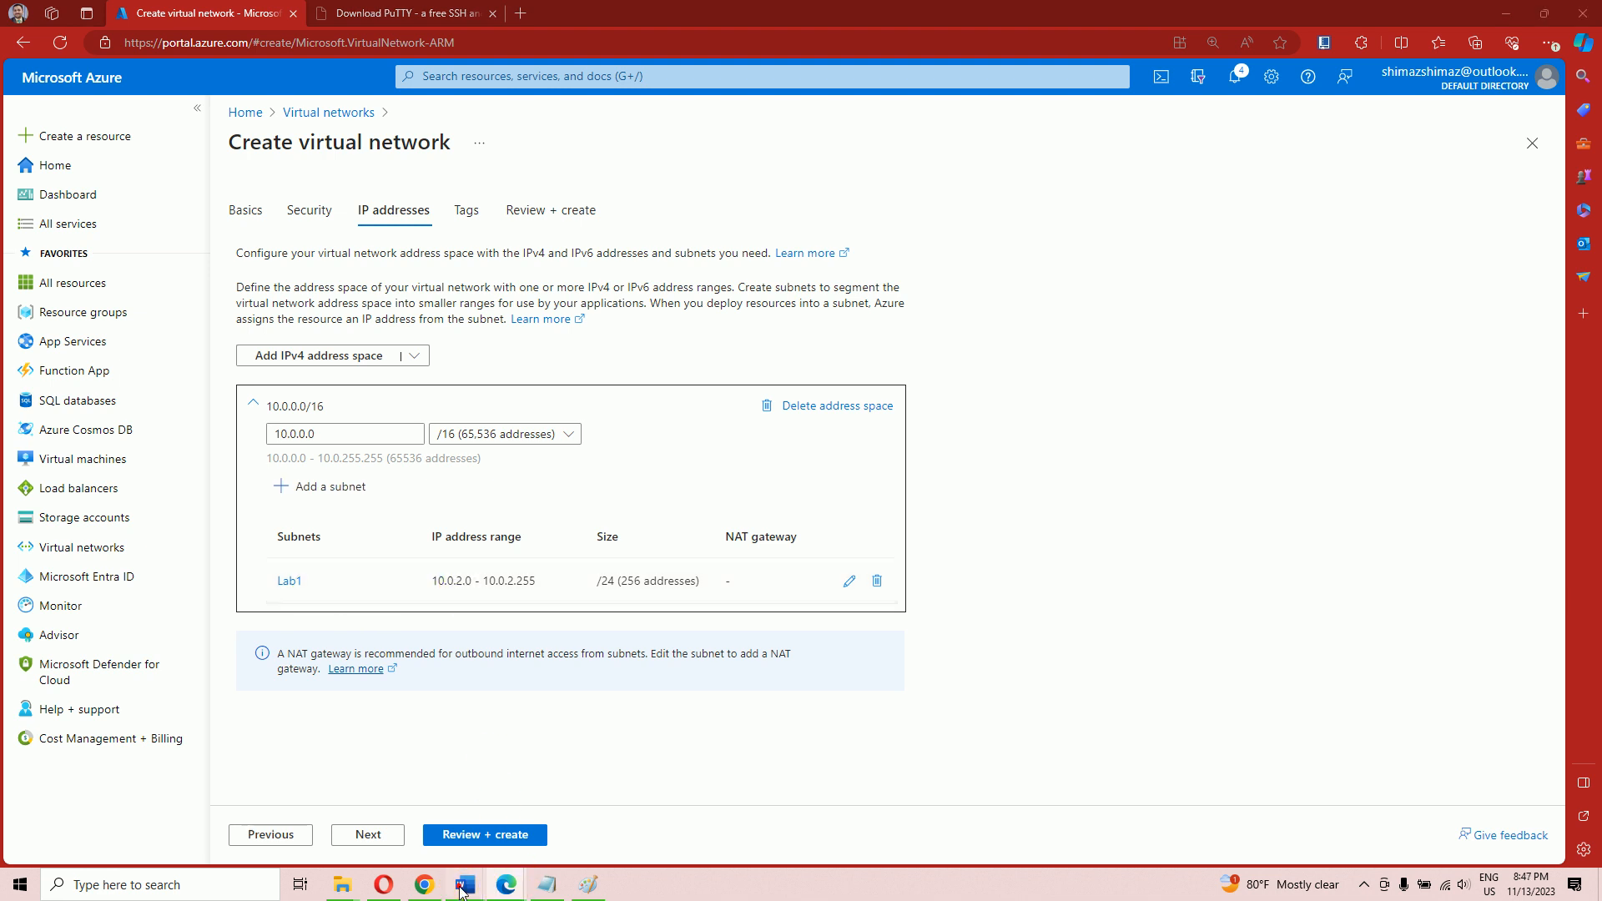
mouse_move(465, 885)
left_click(557, 836)
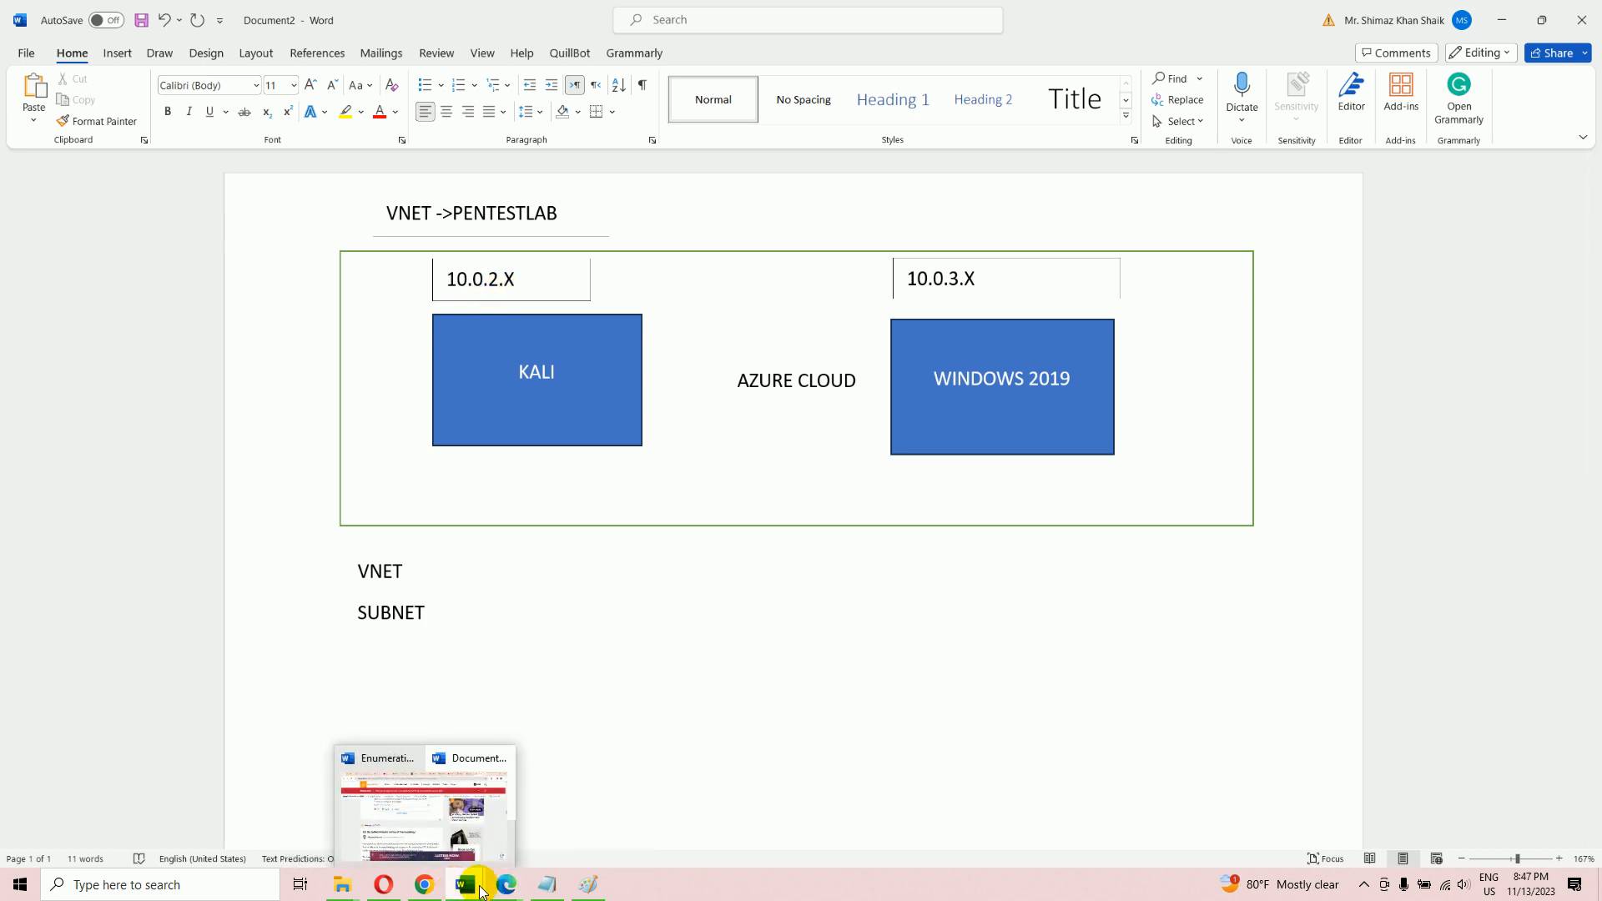
Minimize the PDF window to review the Word diagram, then head back to the browser
left_click(506, 885)
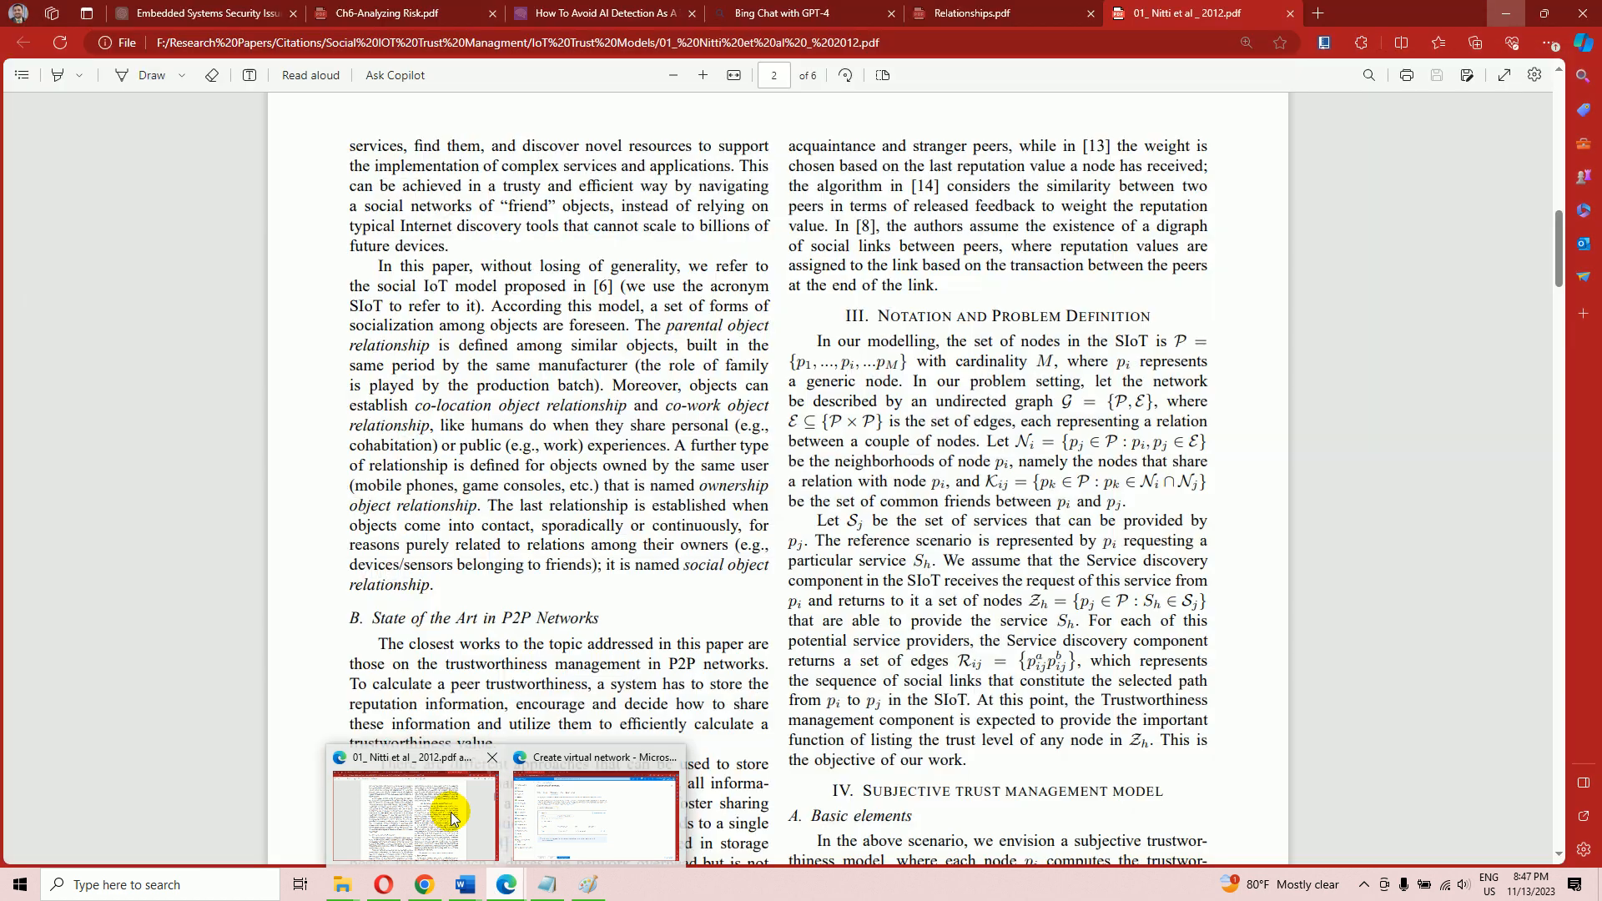
left_click(560, 823)
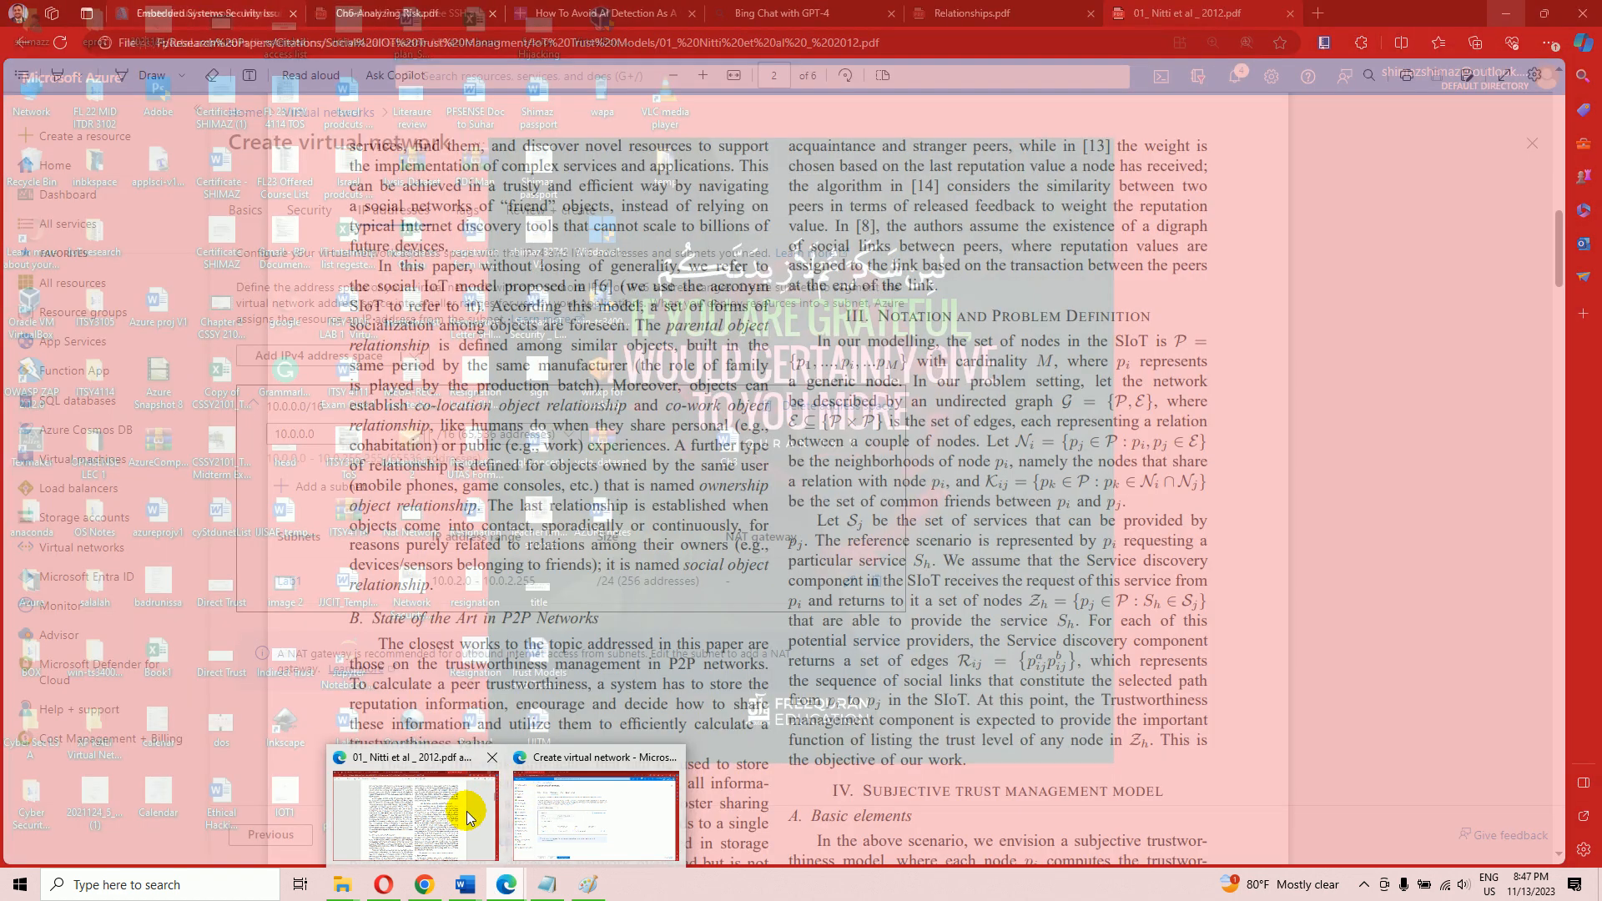
left_click(465, 815)
left_click(1501, 21)
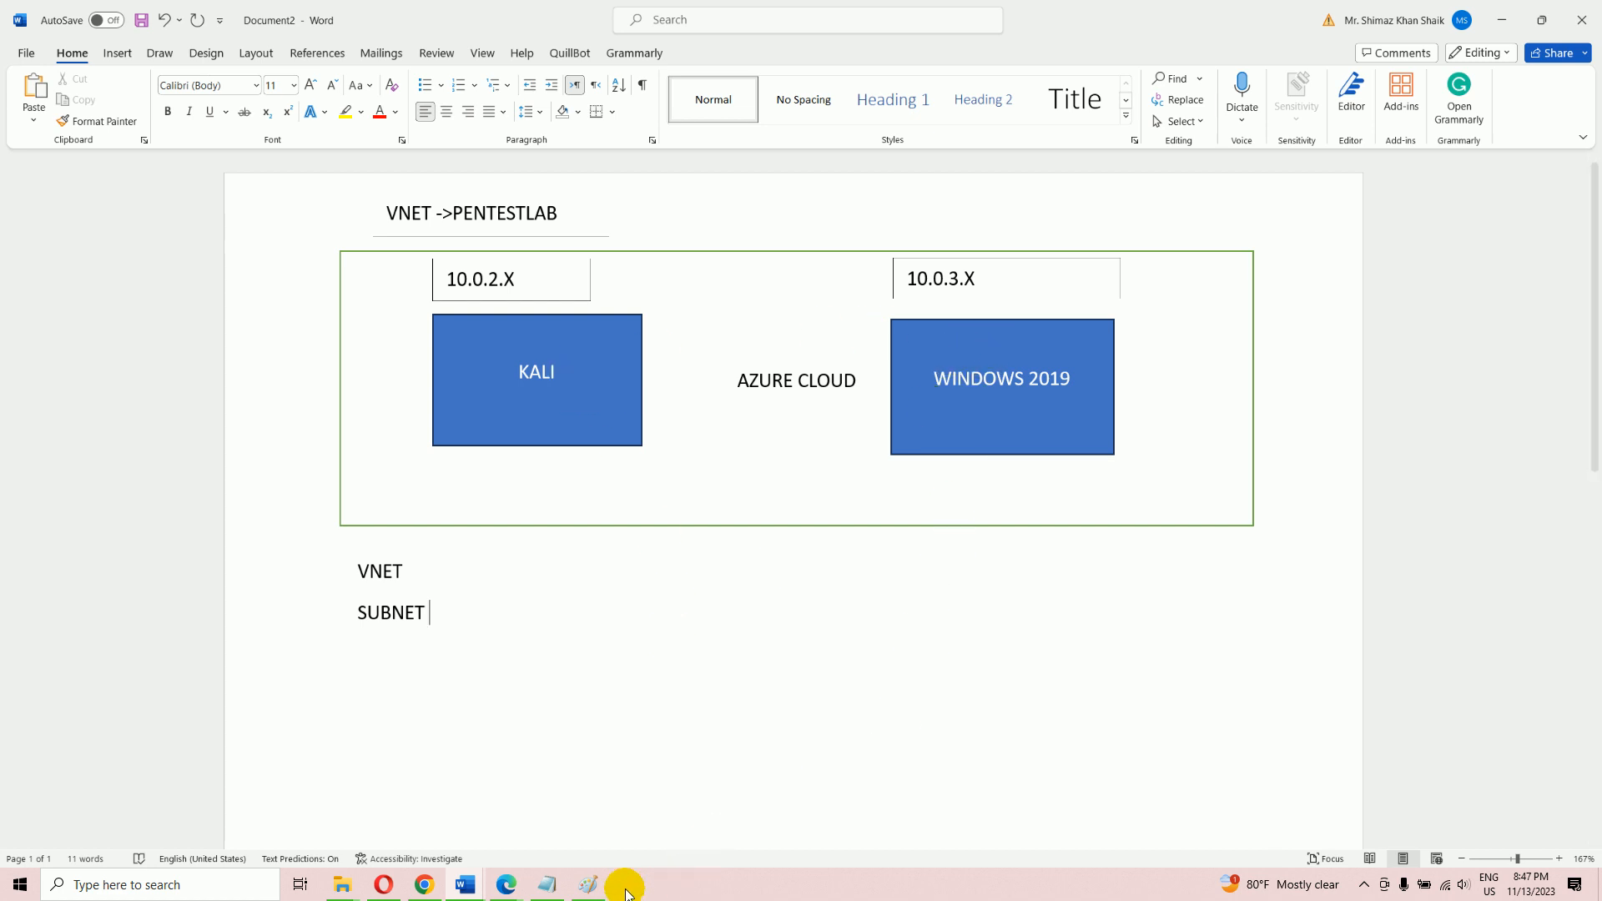
left_click(516, 886)
left_click(513, 882)
Add subnet Lab2 starting at 10.0.3.0 with the default /24 size
left_click(558, 837)
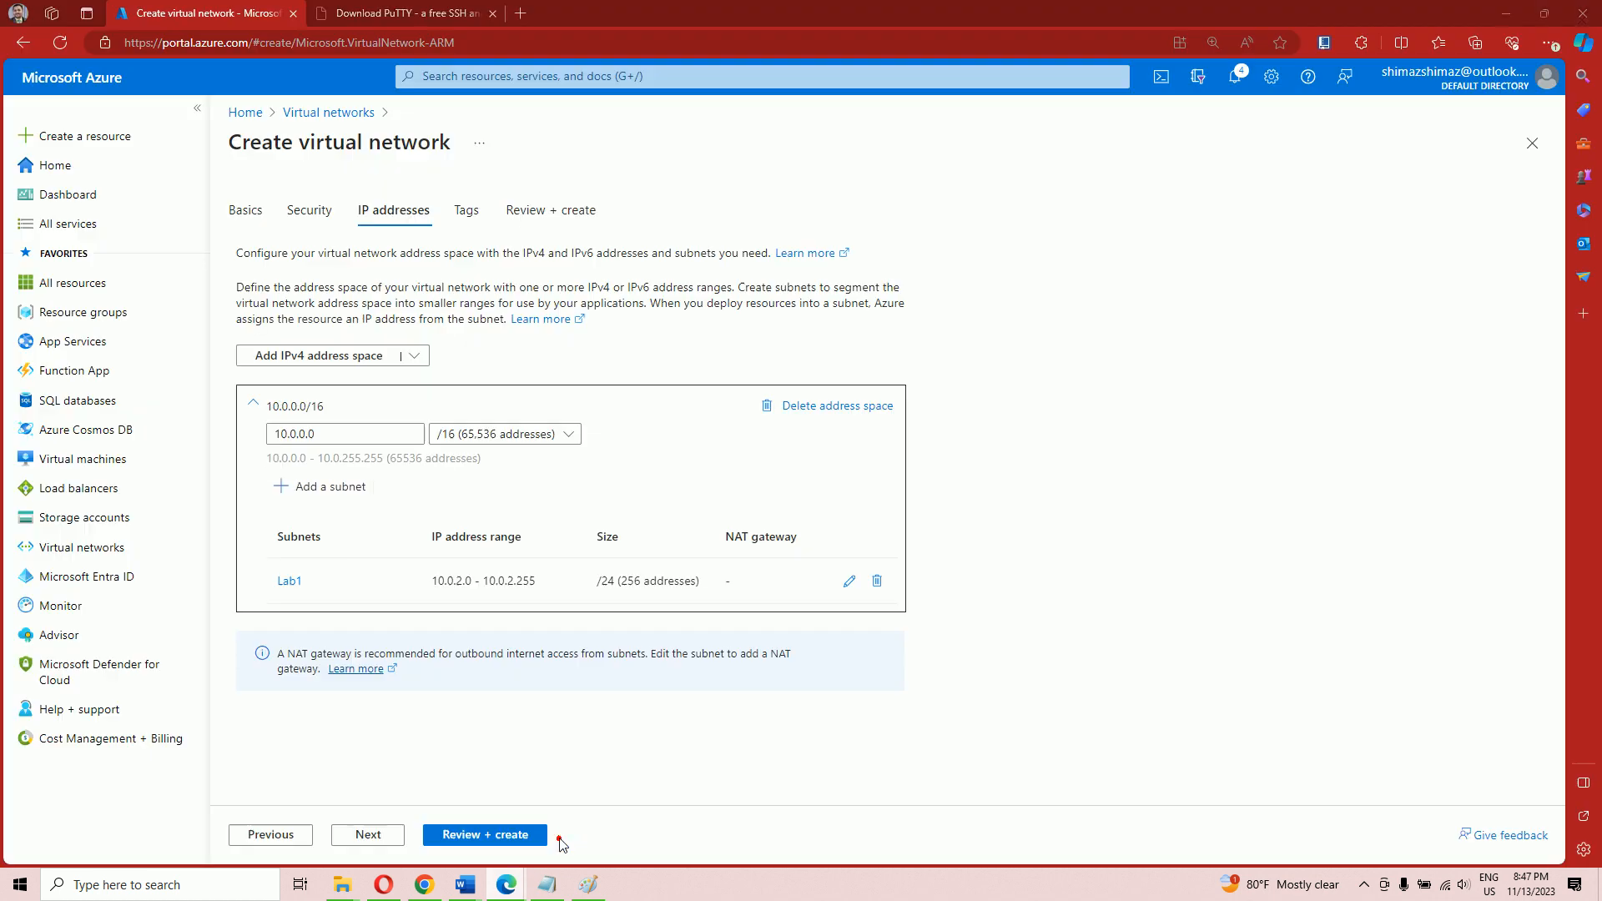
left_click(339, 491)
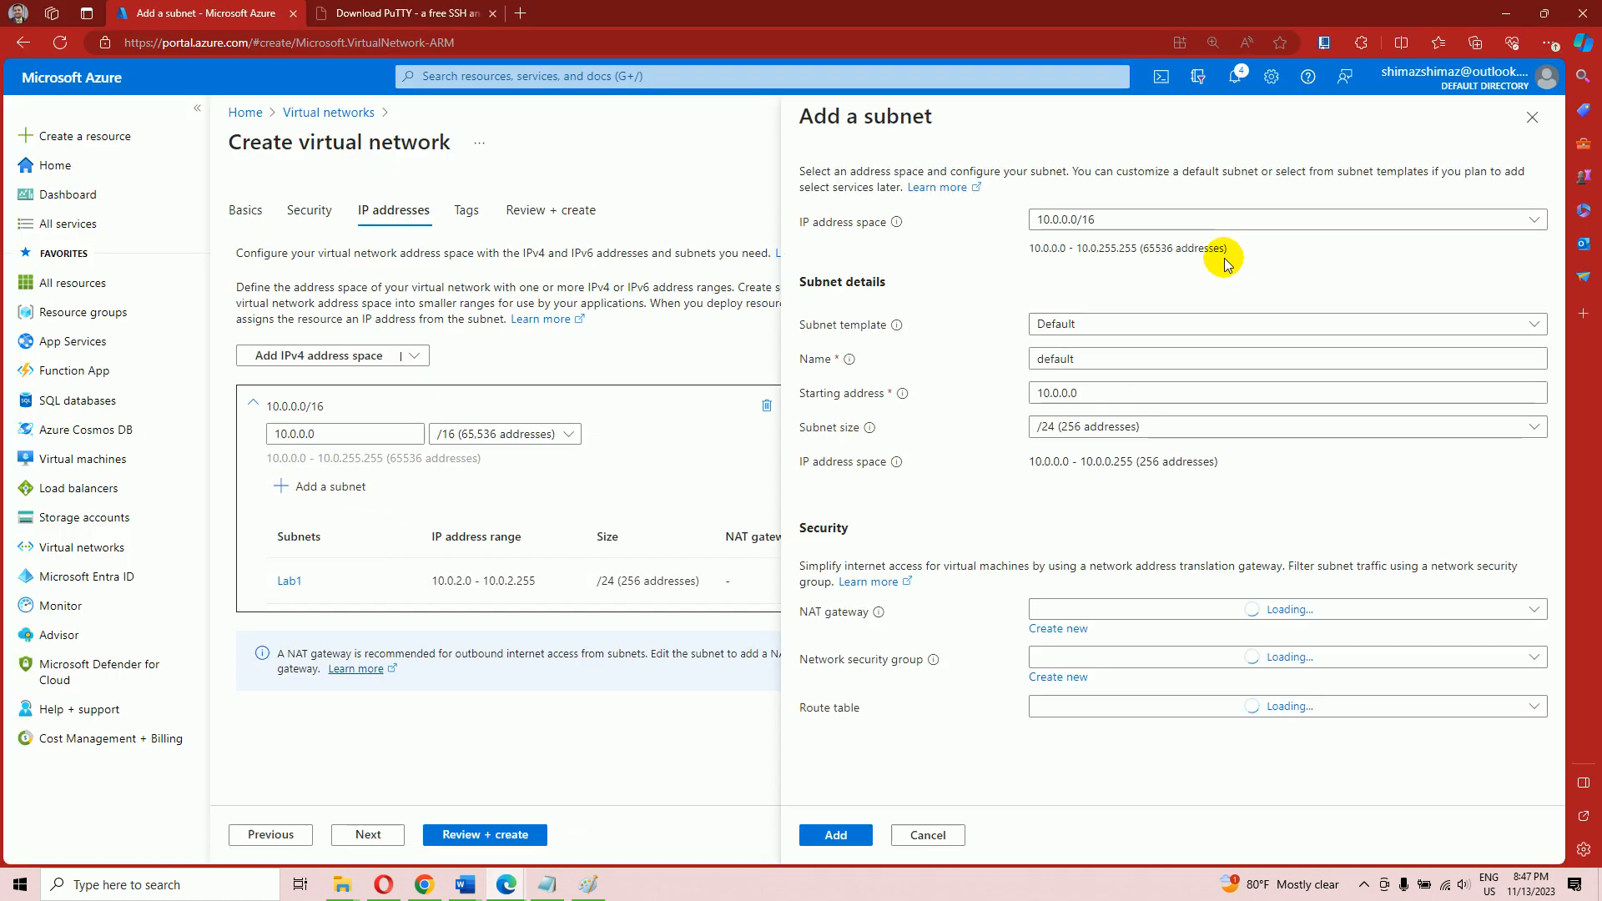
left_click(1070, 393)
key("BackSpace")
type("3")
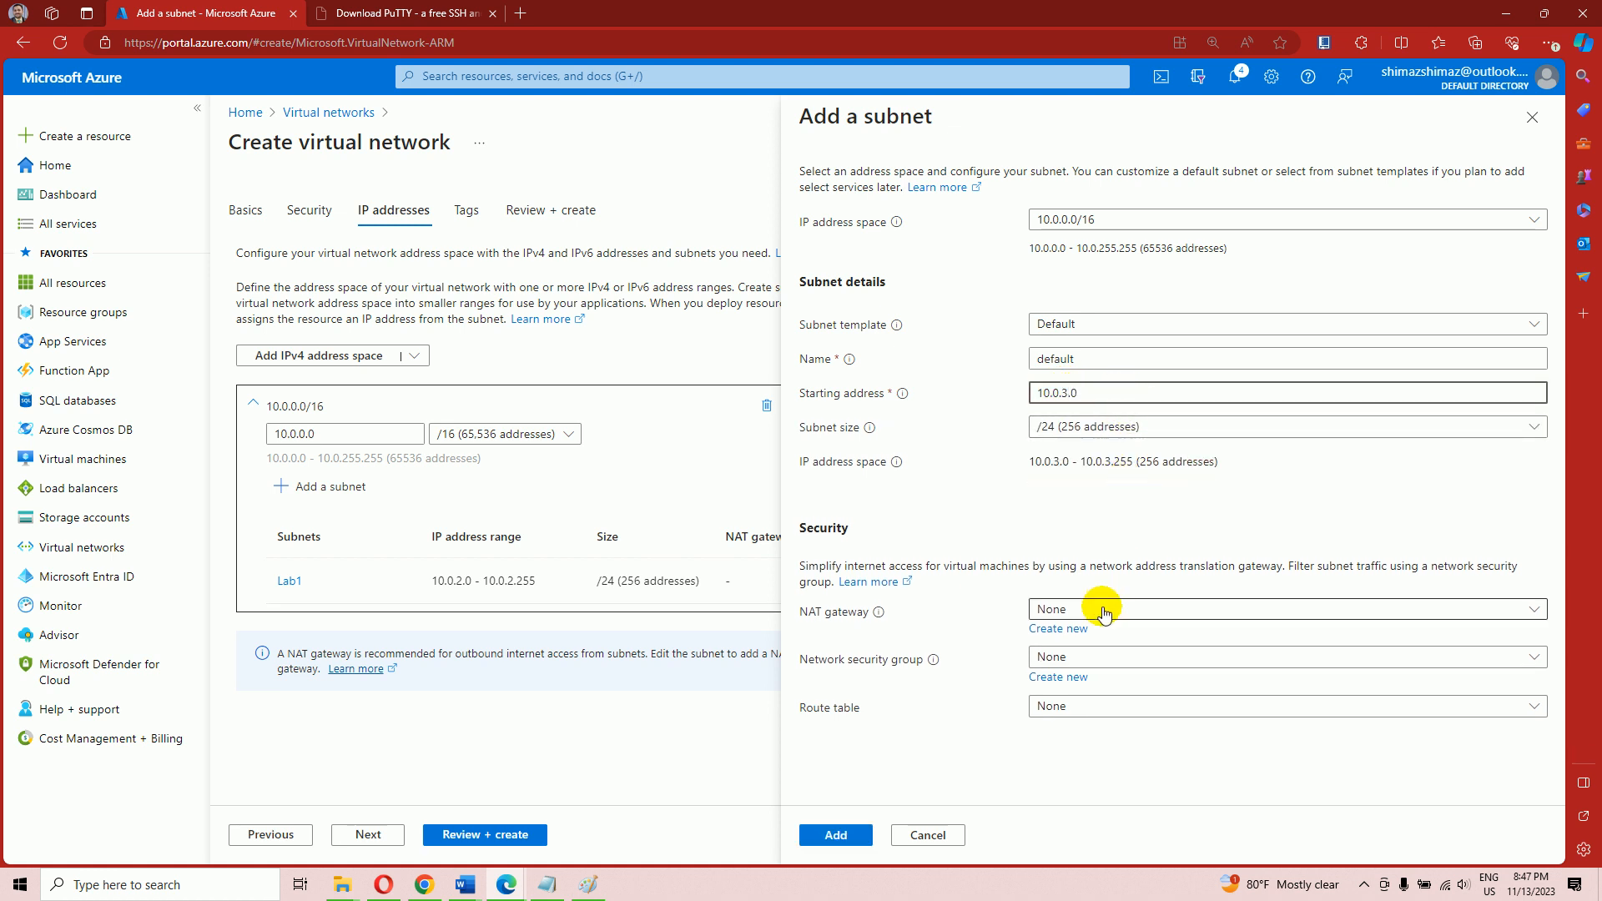
double_click(1076, 359)
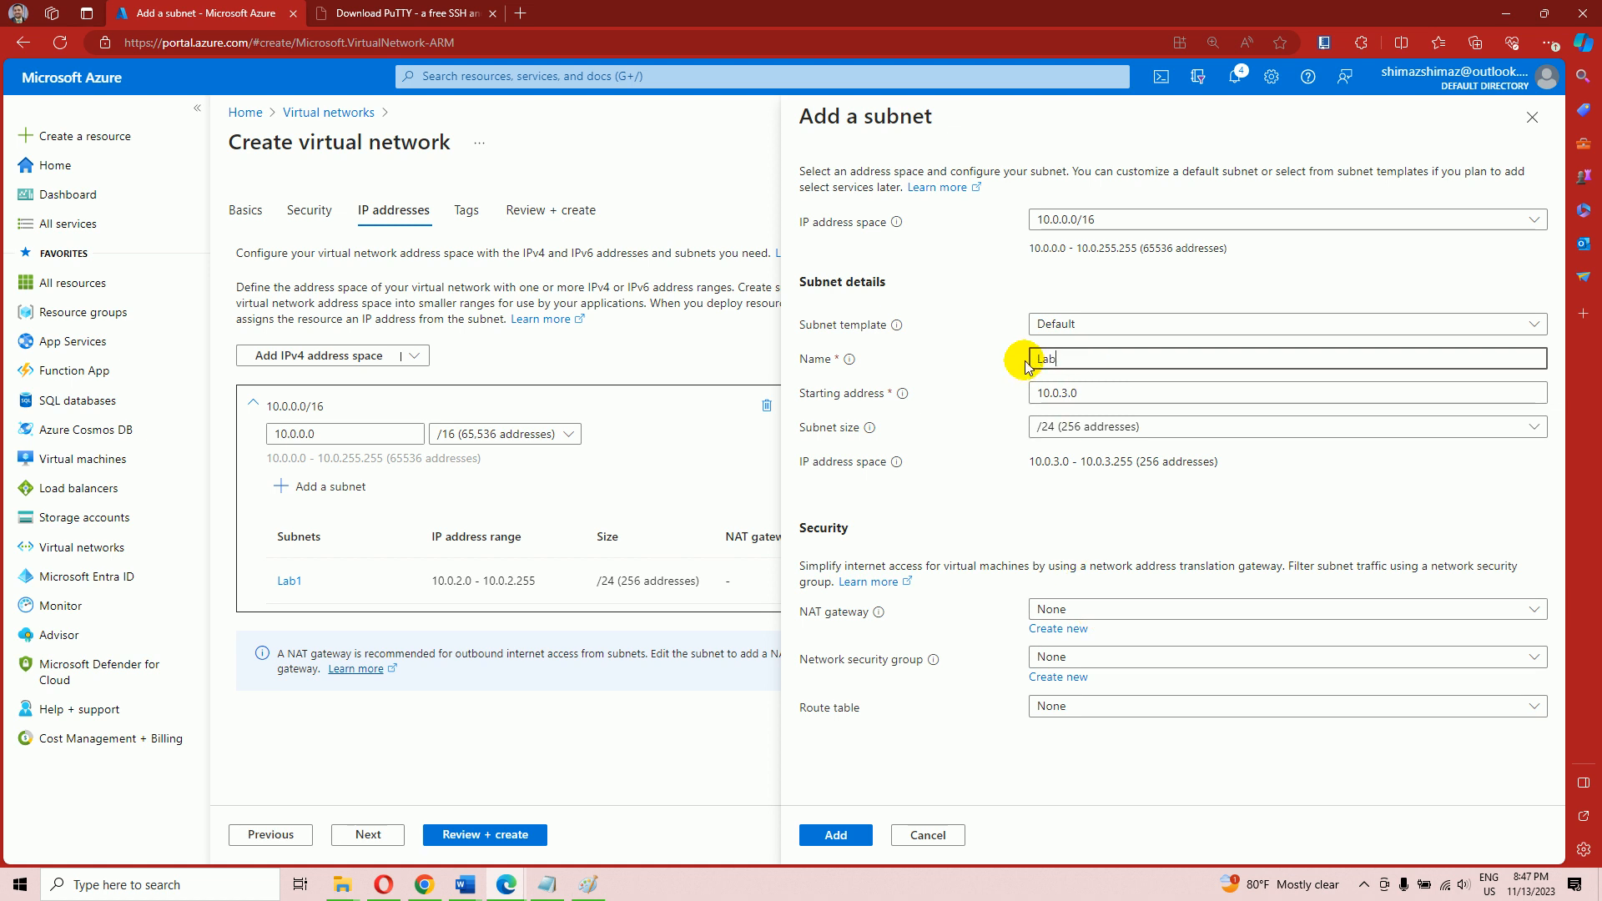
left_click(836, 834)
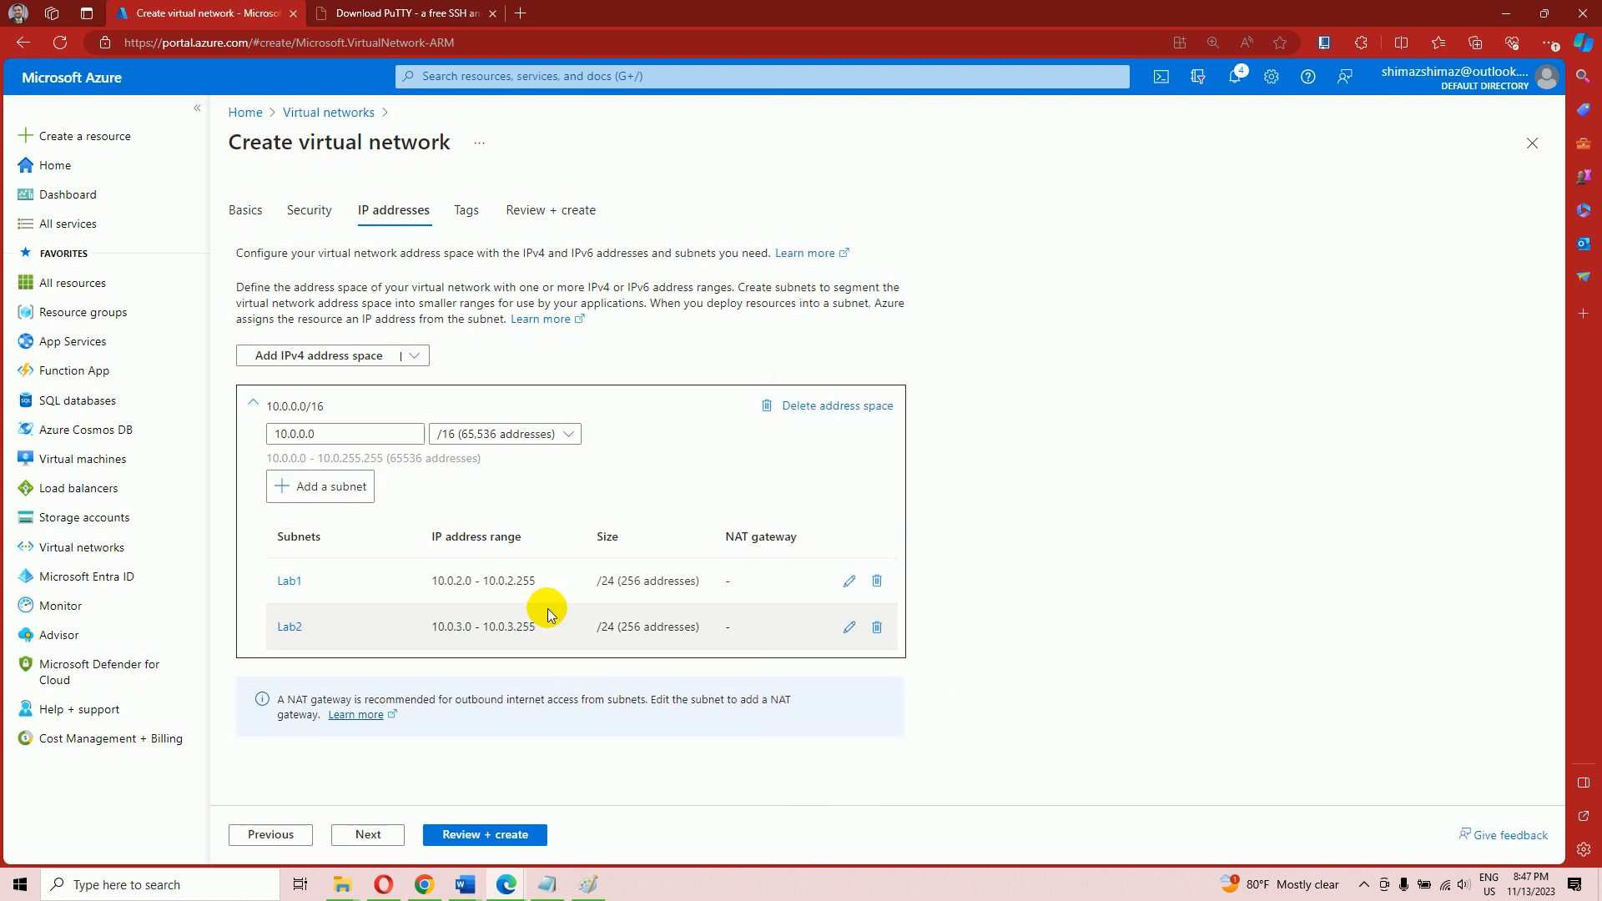
Step through Tags to Review + create and create PENTESTLAB with subnets Lab1 and Lab2
left_click(385, 837)
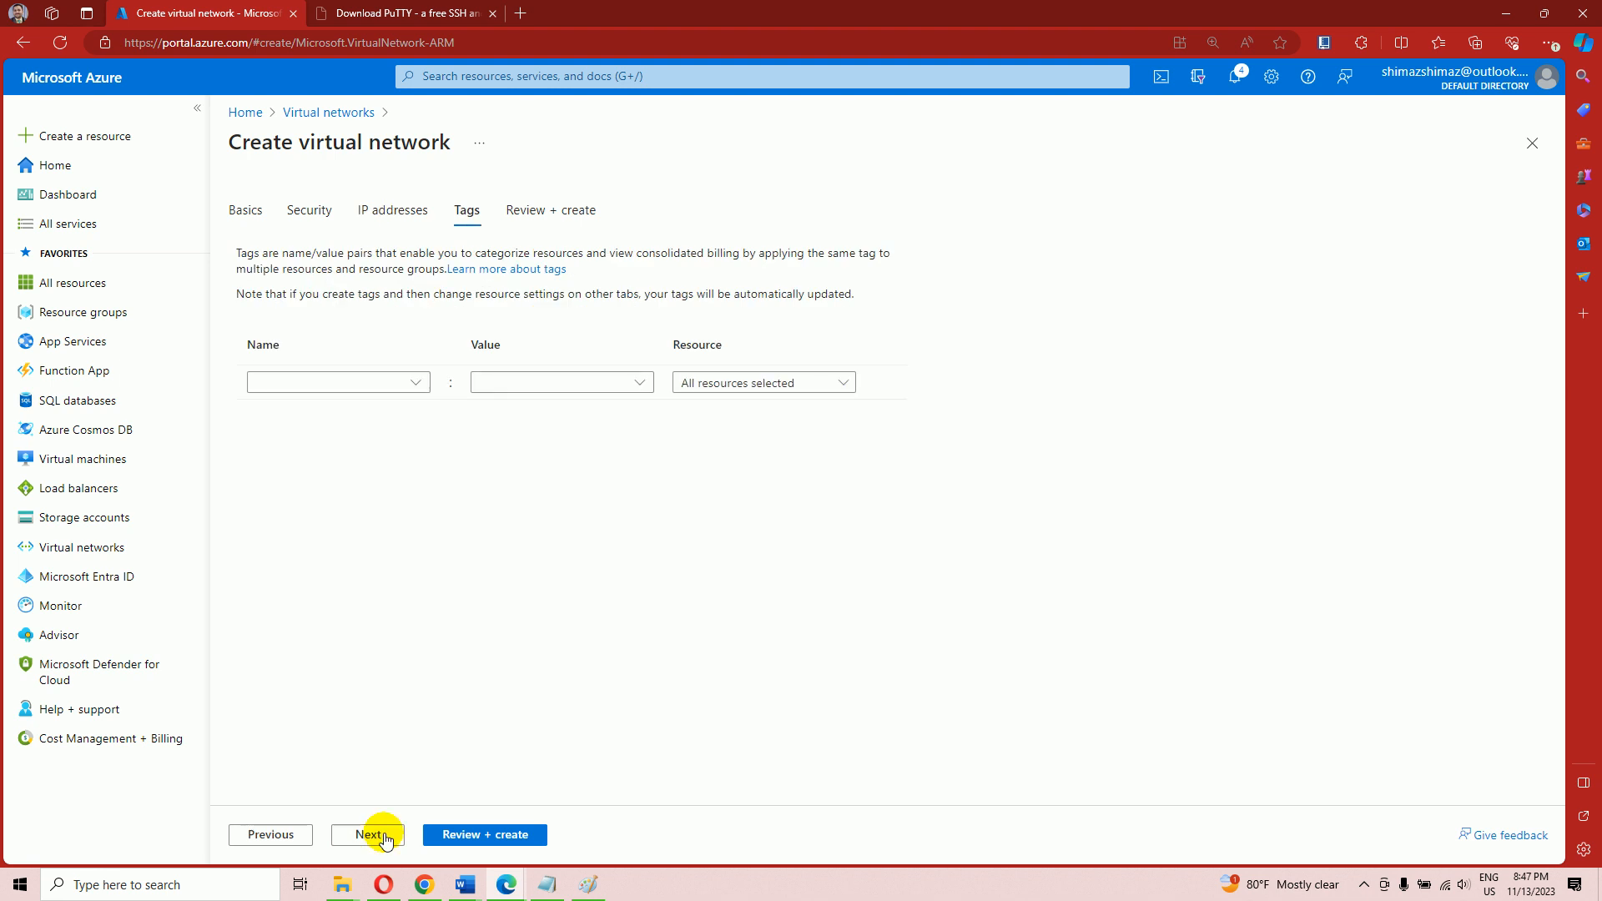
left_click(385, 837)
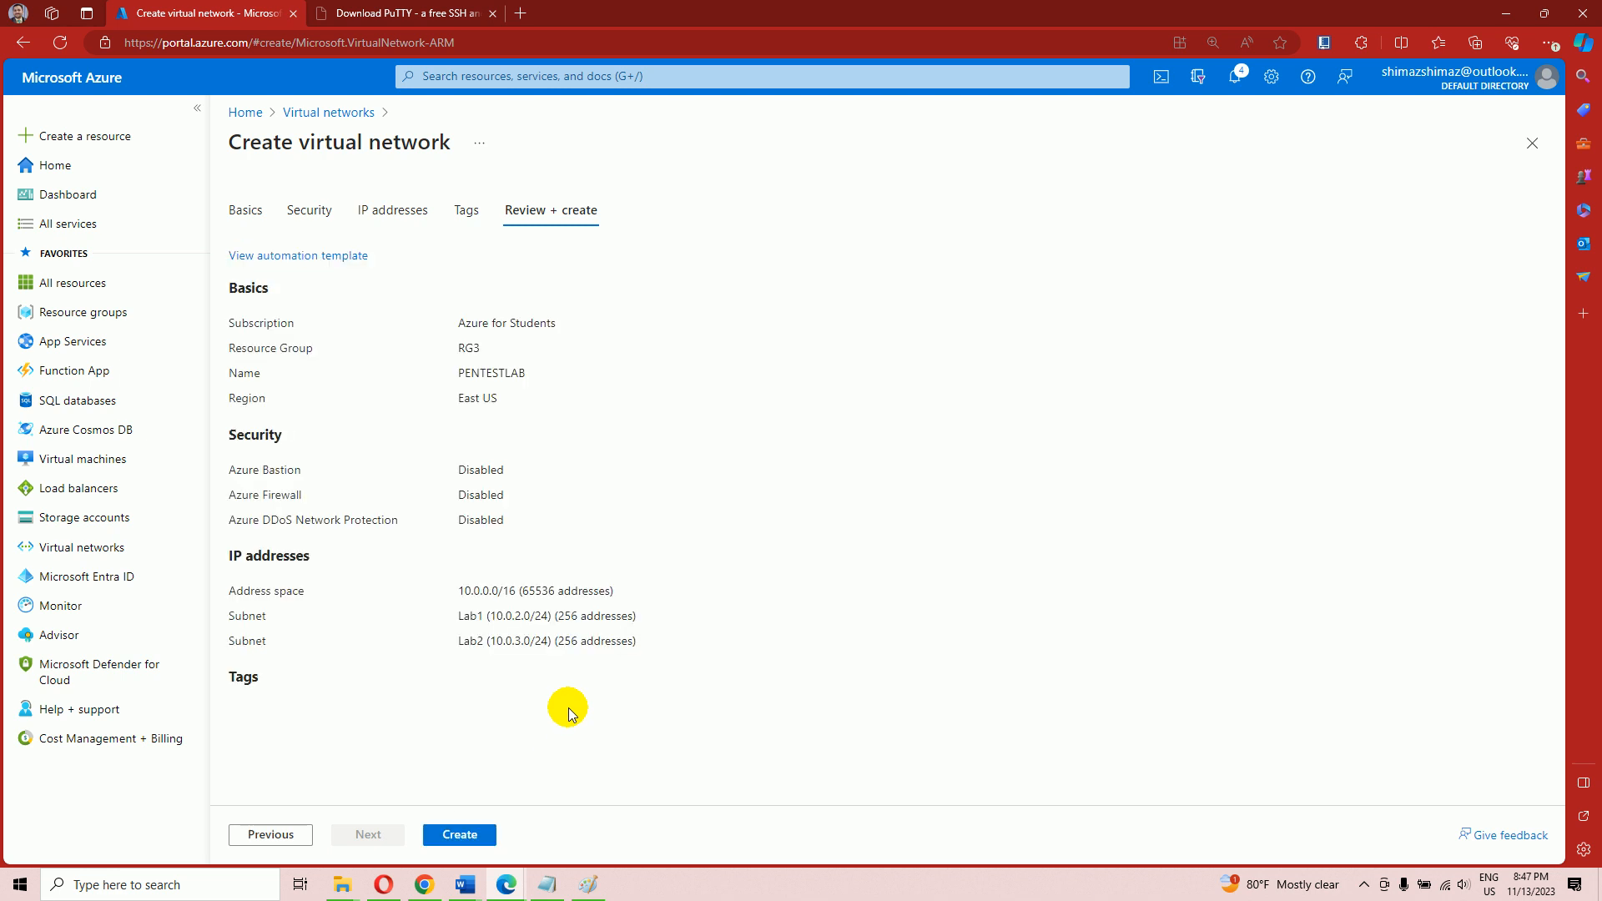
left_click(458, 835)
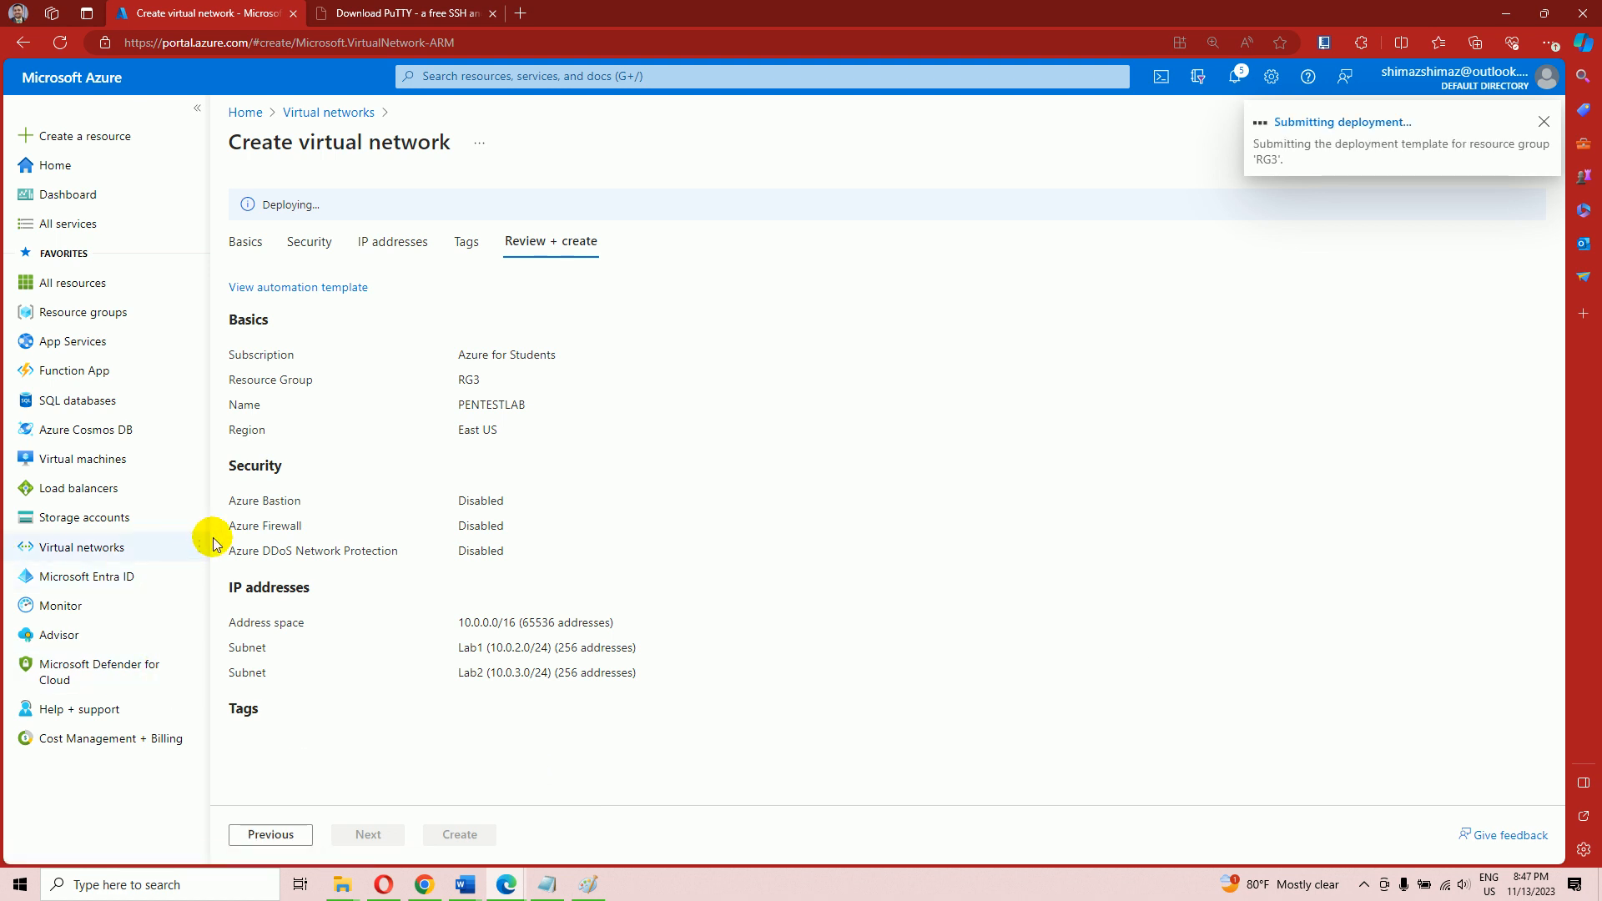
left_click(90, 558)
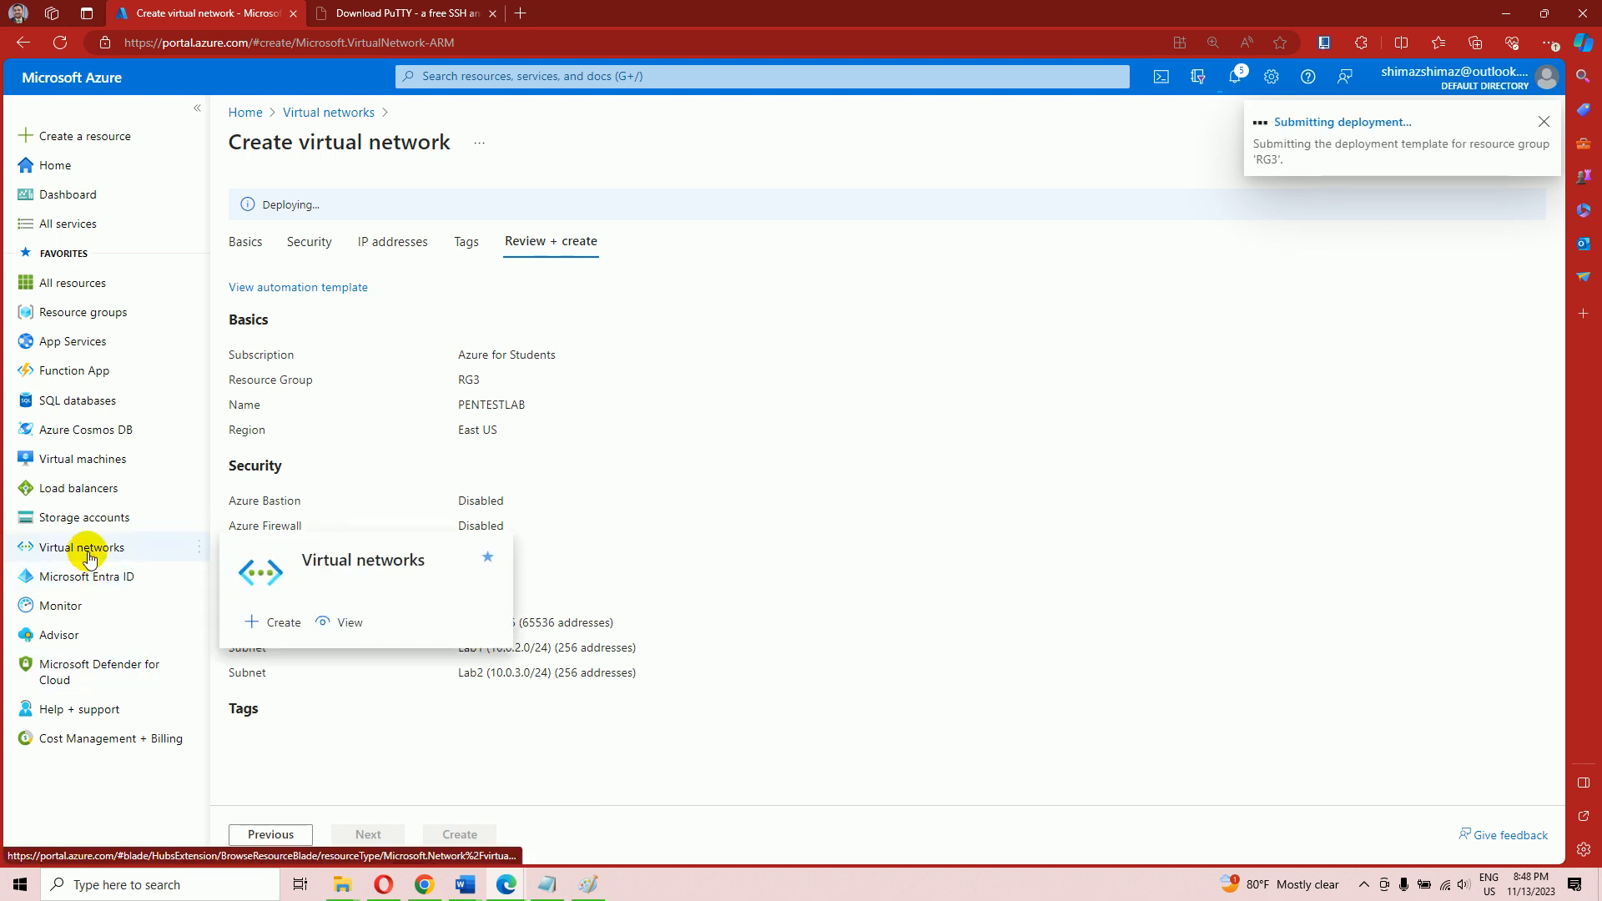
In the Word diagram, prefix the address labels to read Lab1->10.0.2.X and Lab2->10.0.3.X
mouse_move(471, 889)
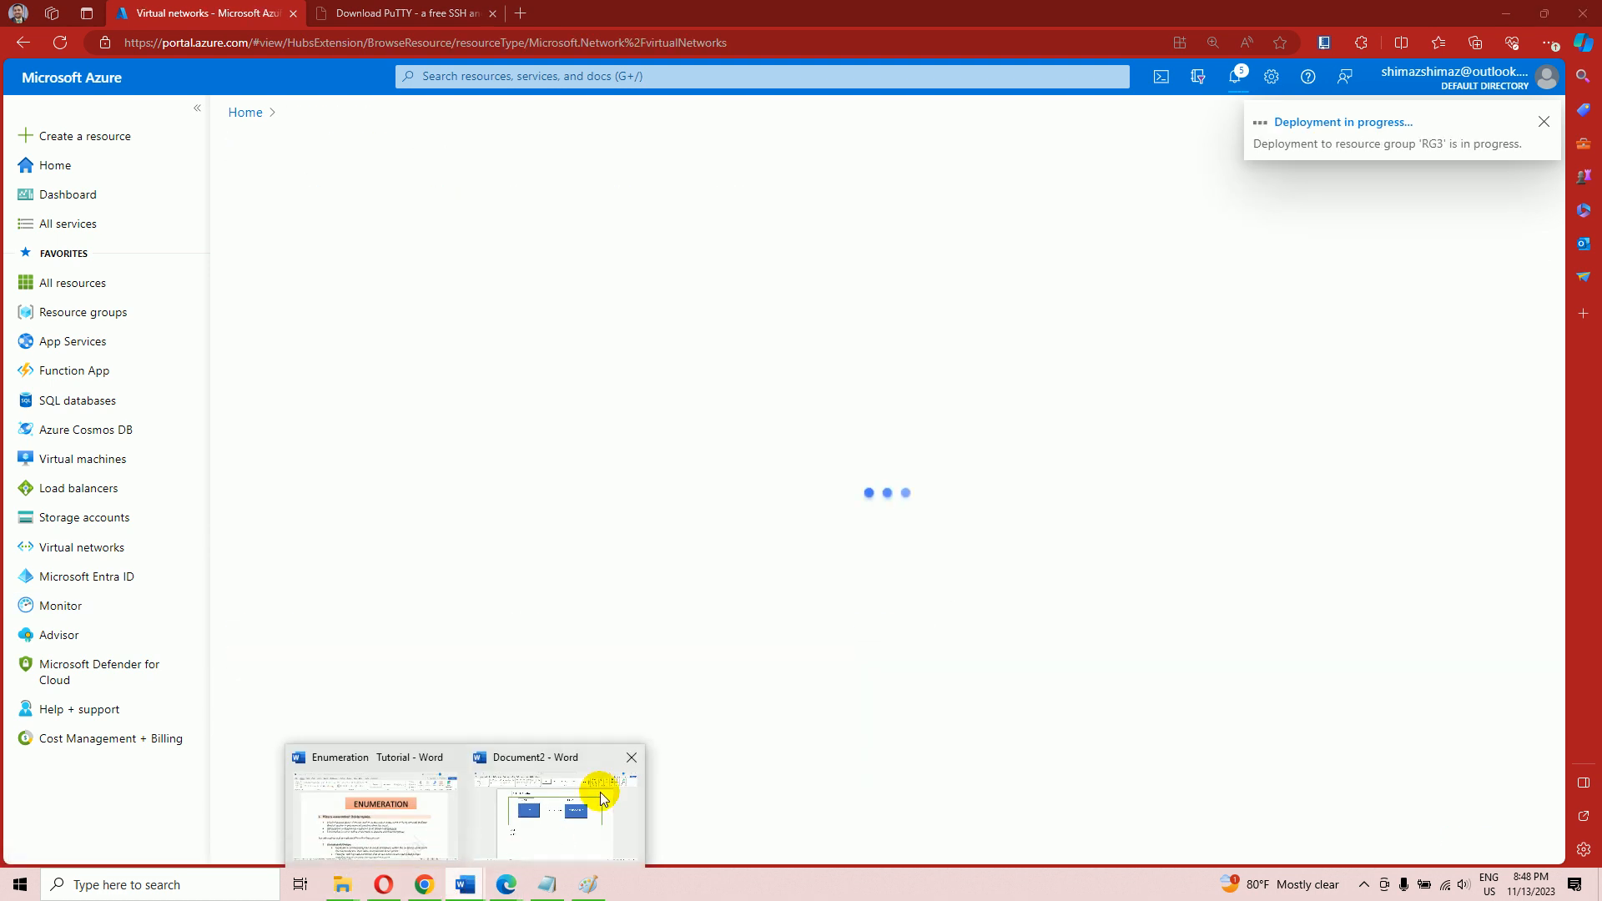
left_click(599, 796)
left_click(579, 801)
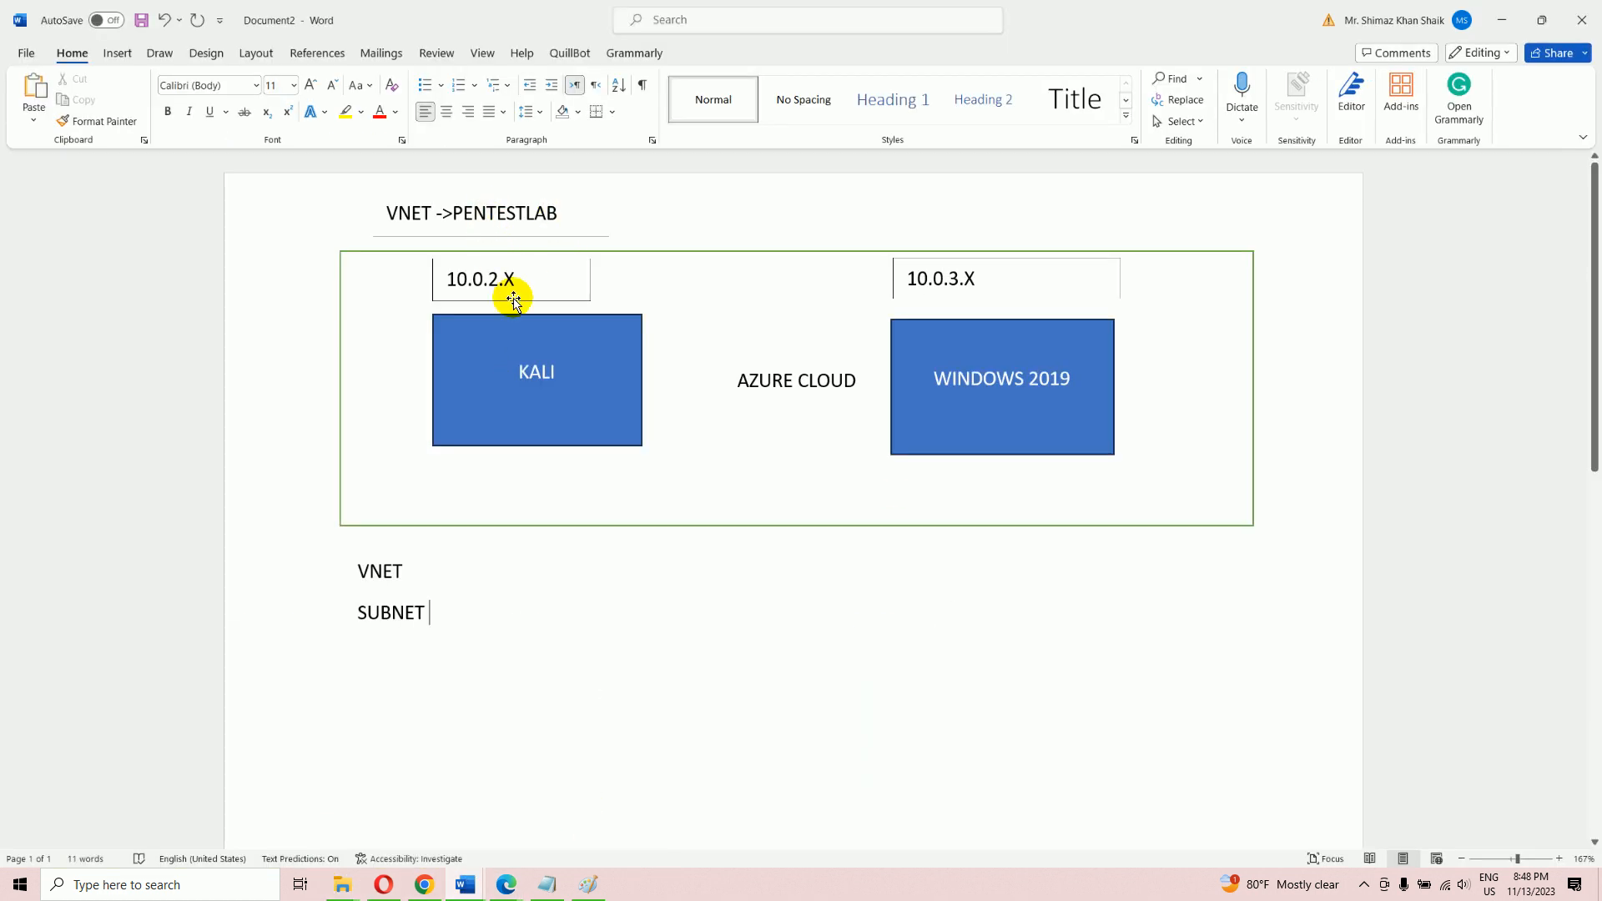
left_click(450, 279)
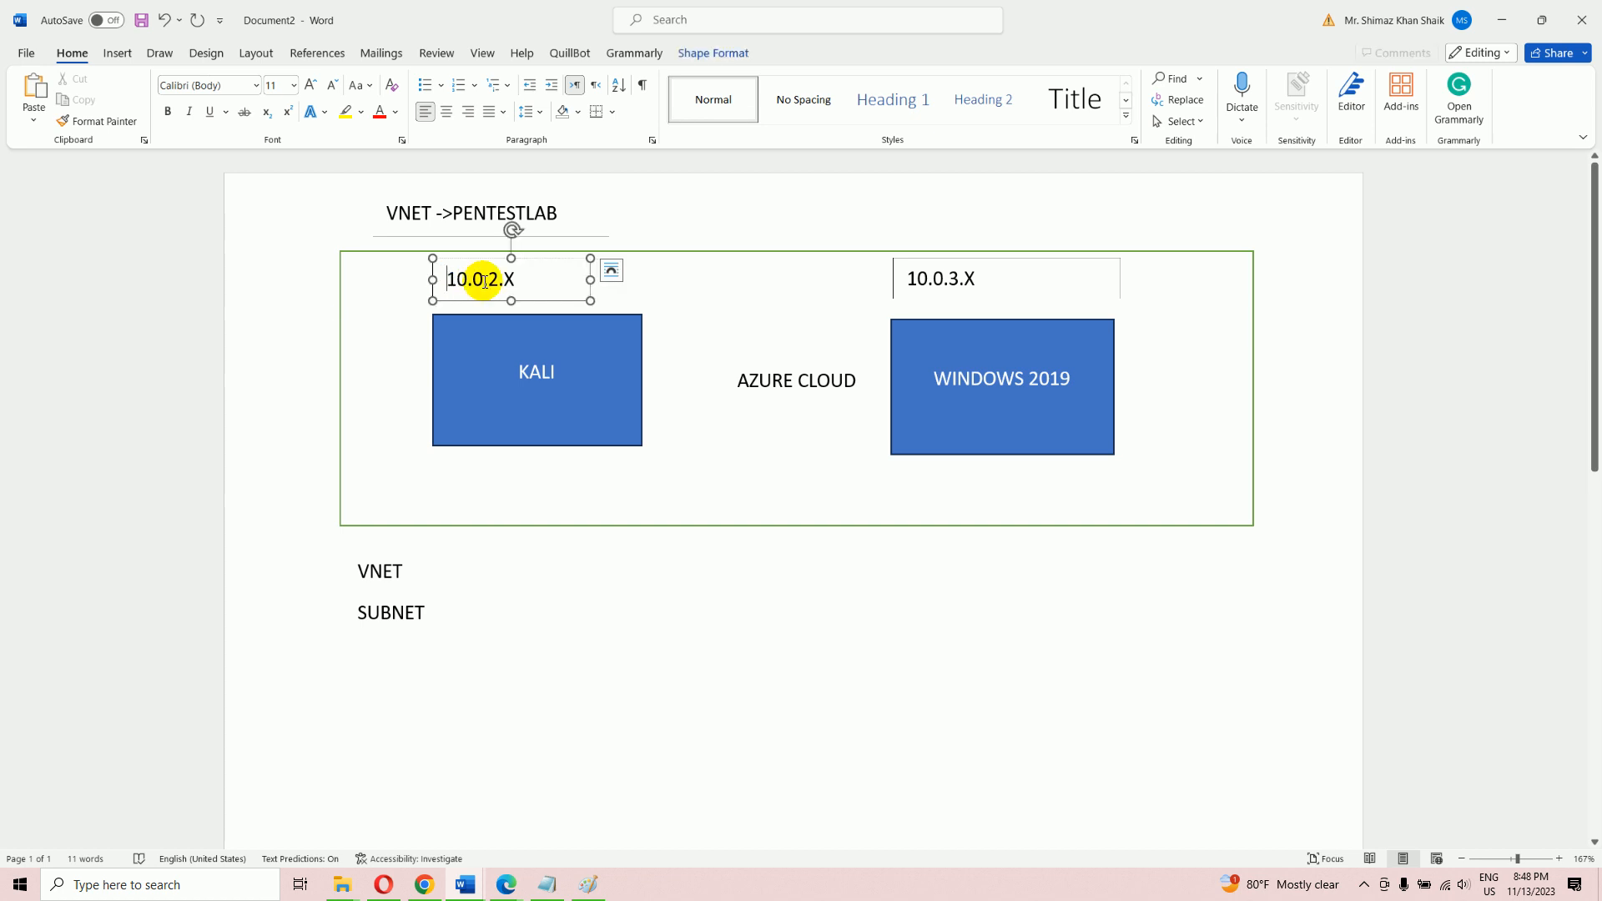
type("Lab1->")
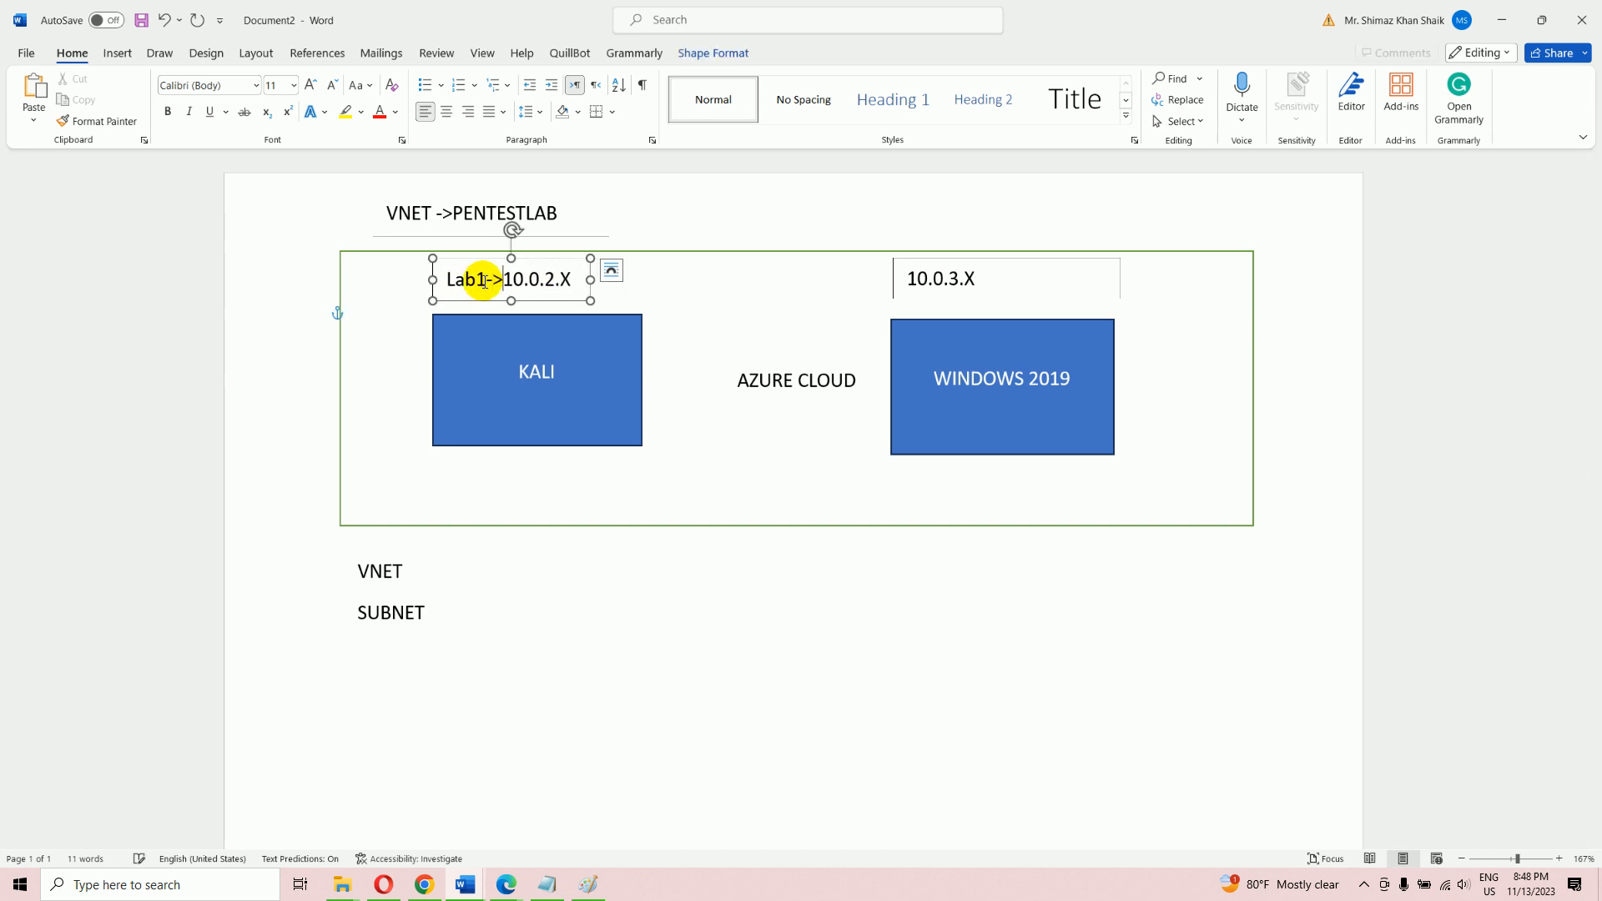
left_click(906, 279)
type("Lab2->")
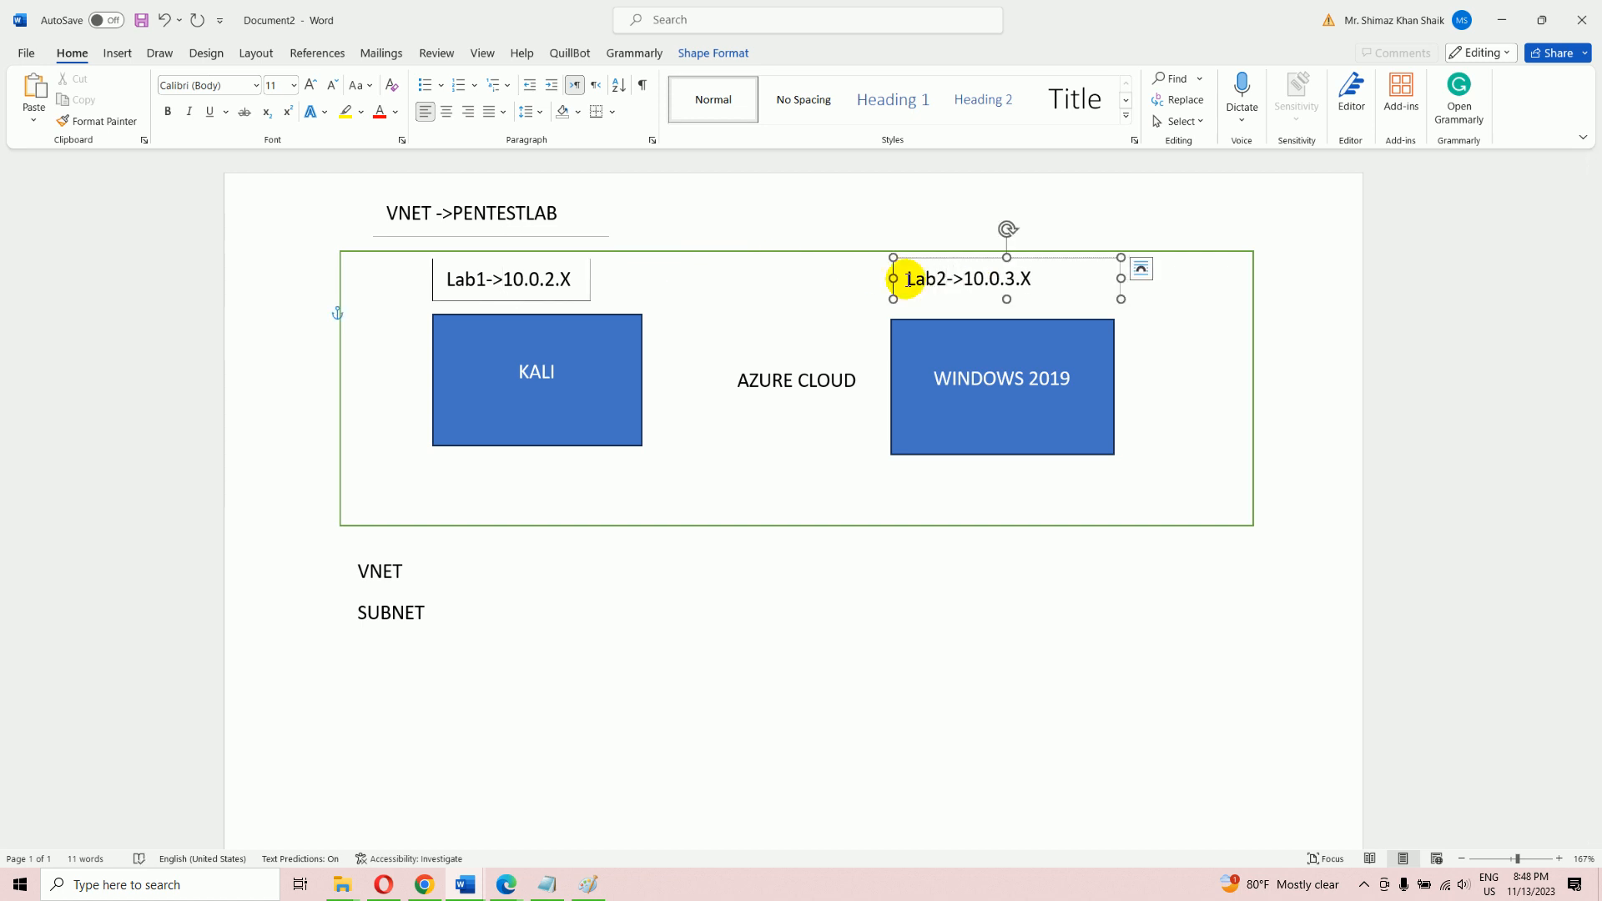
left_click(850, 576)
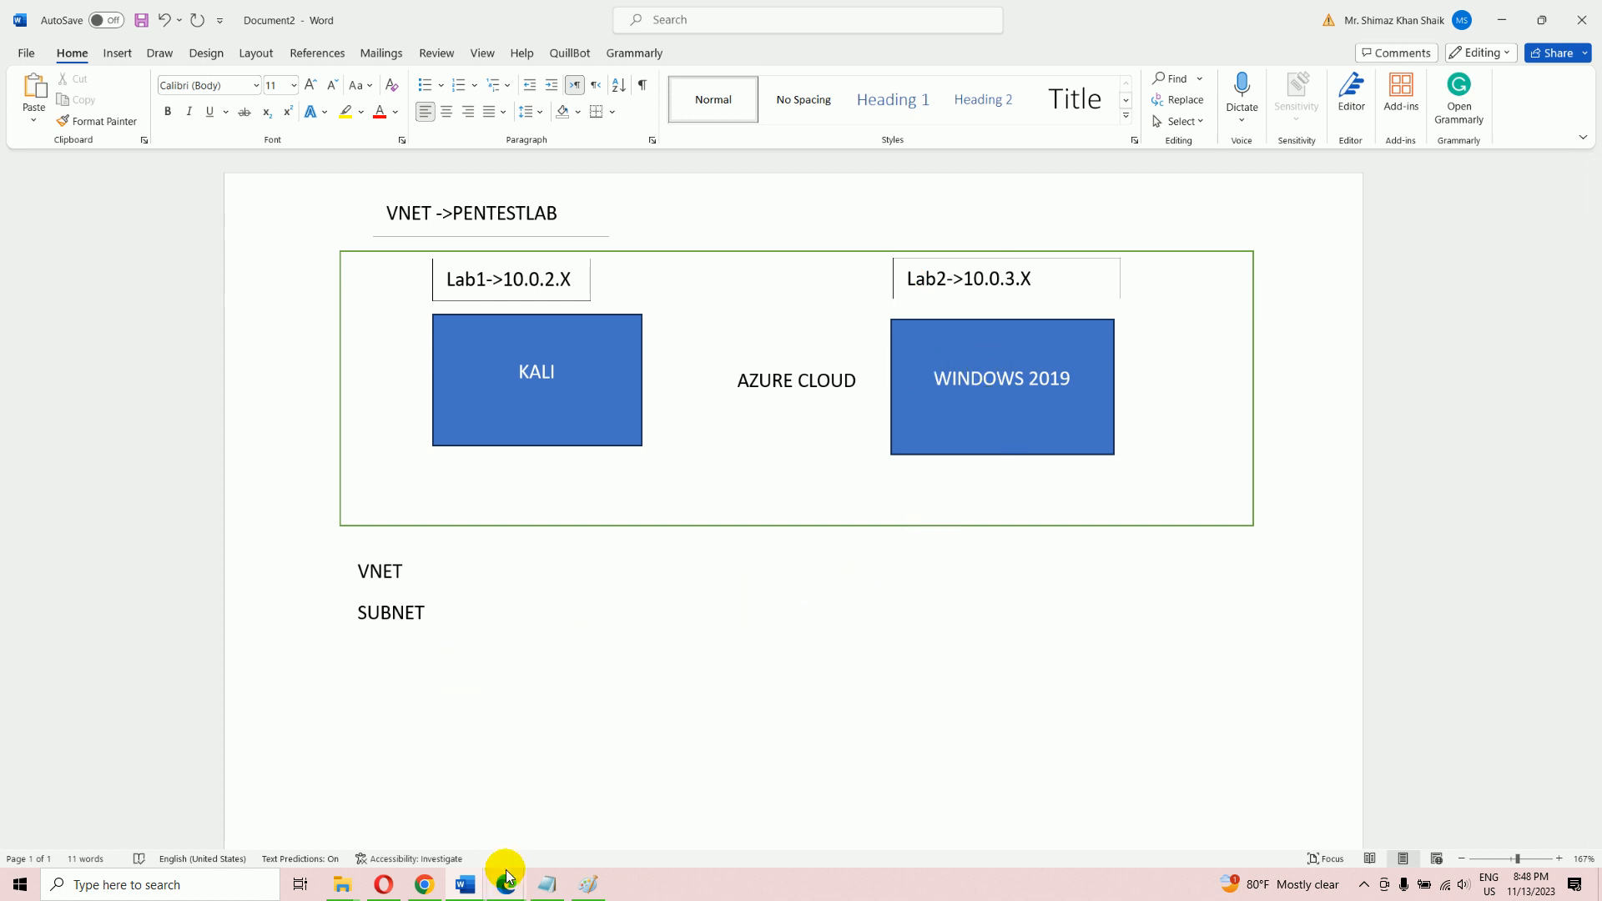
Back in the portal, start an Azure virtual machine from Virtual machines > Create
mouse_move(507, 876)
left_click(584, 821)
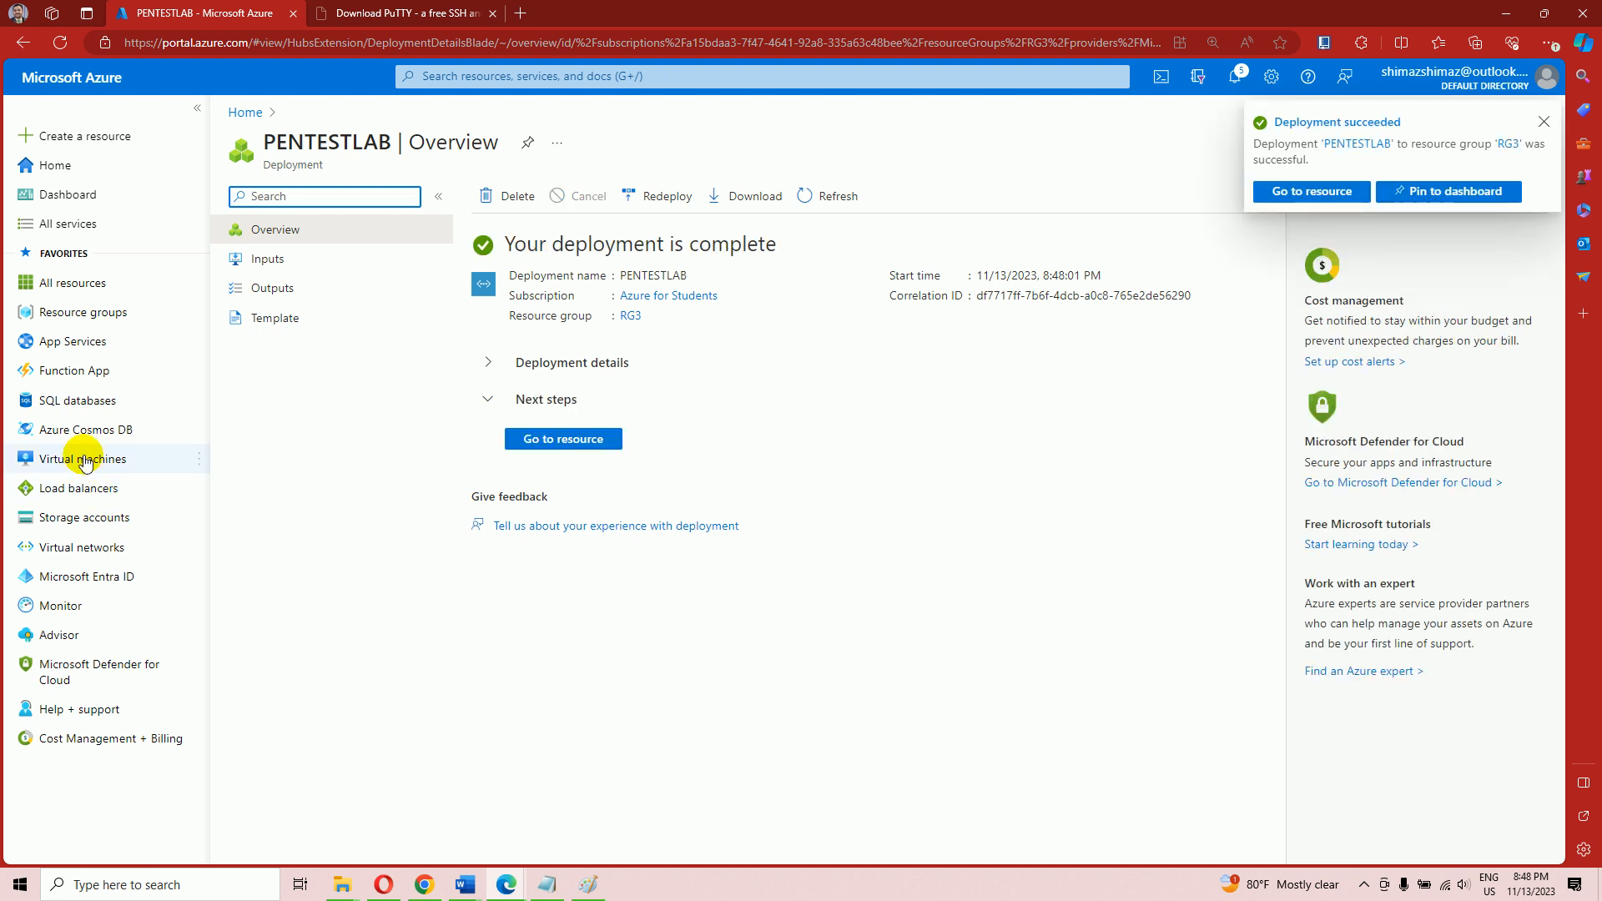
mouse_move(82, 446)
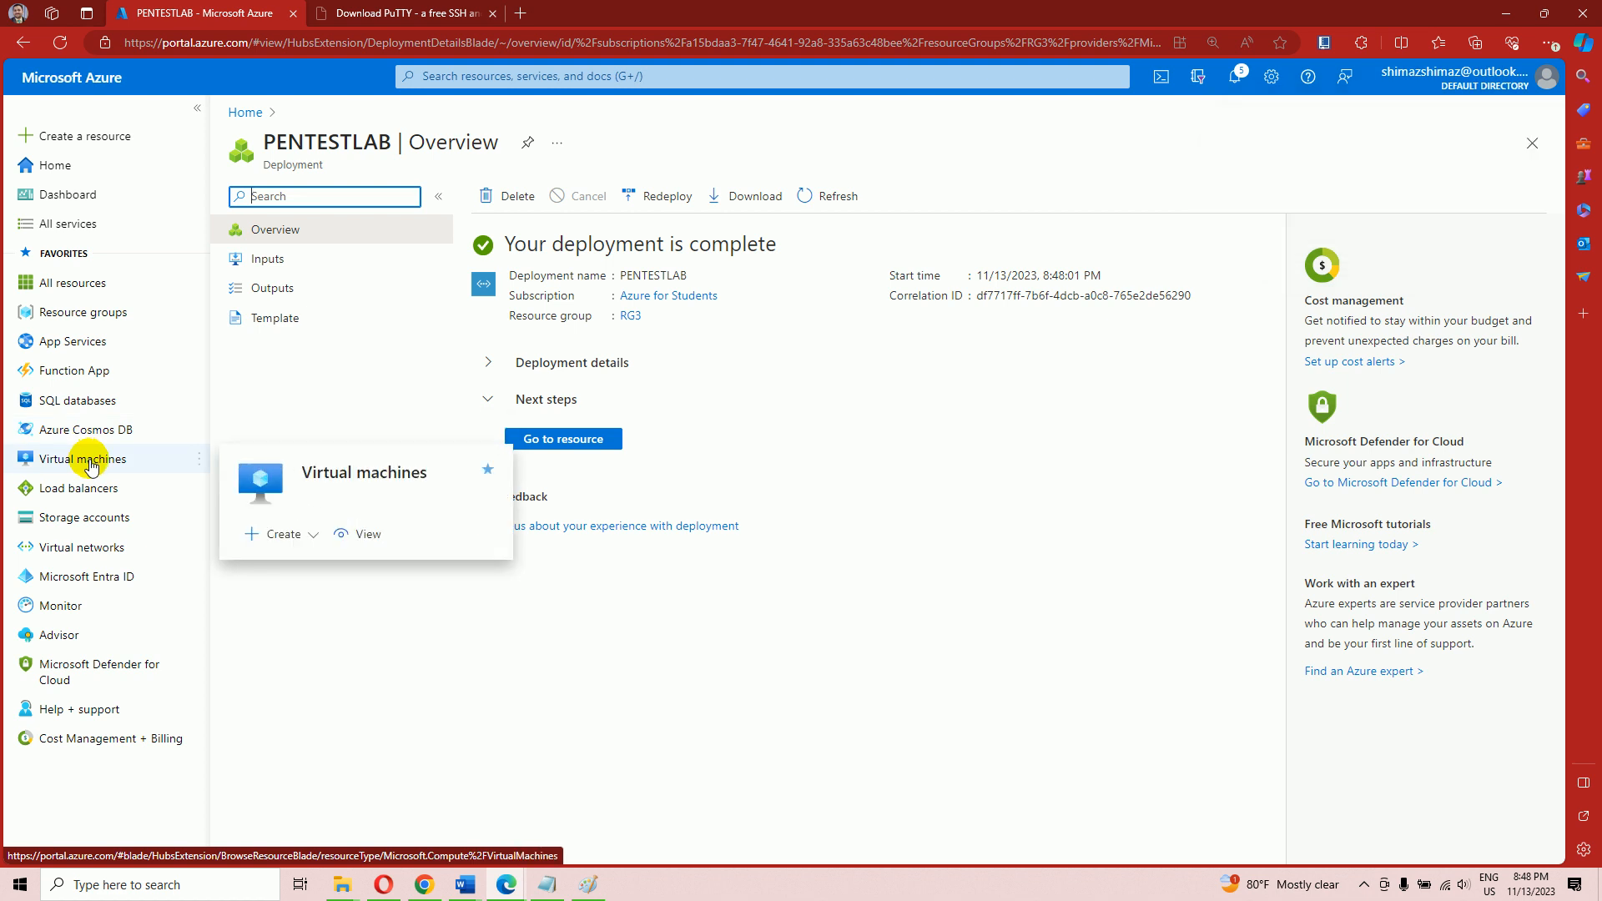
left_click(90, 464)
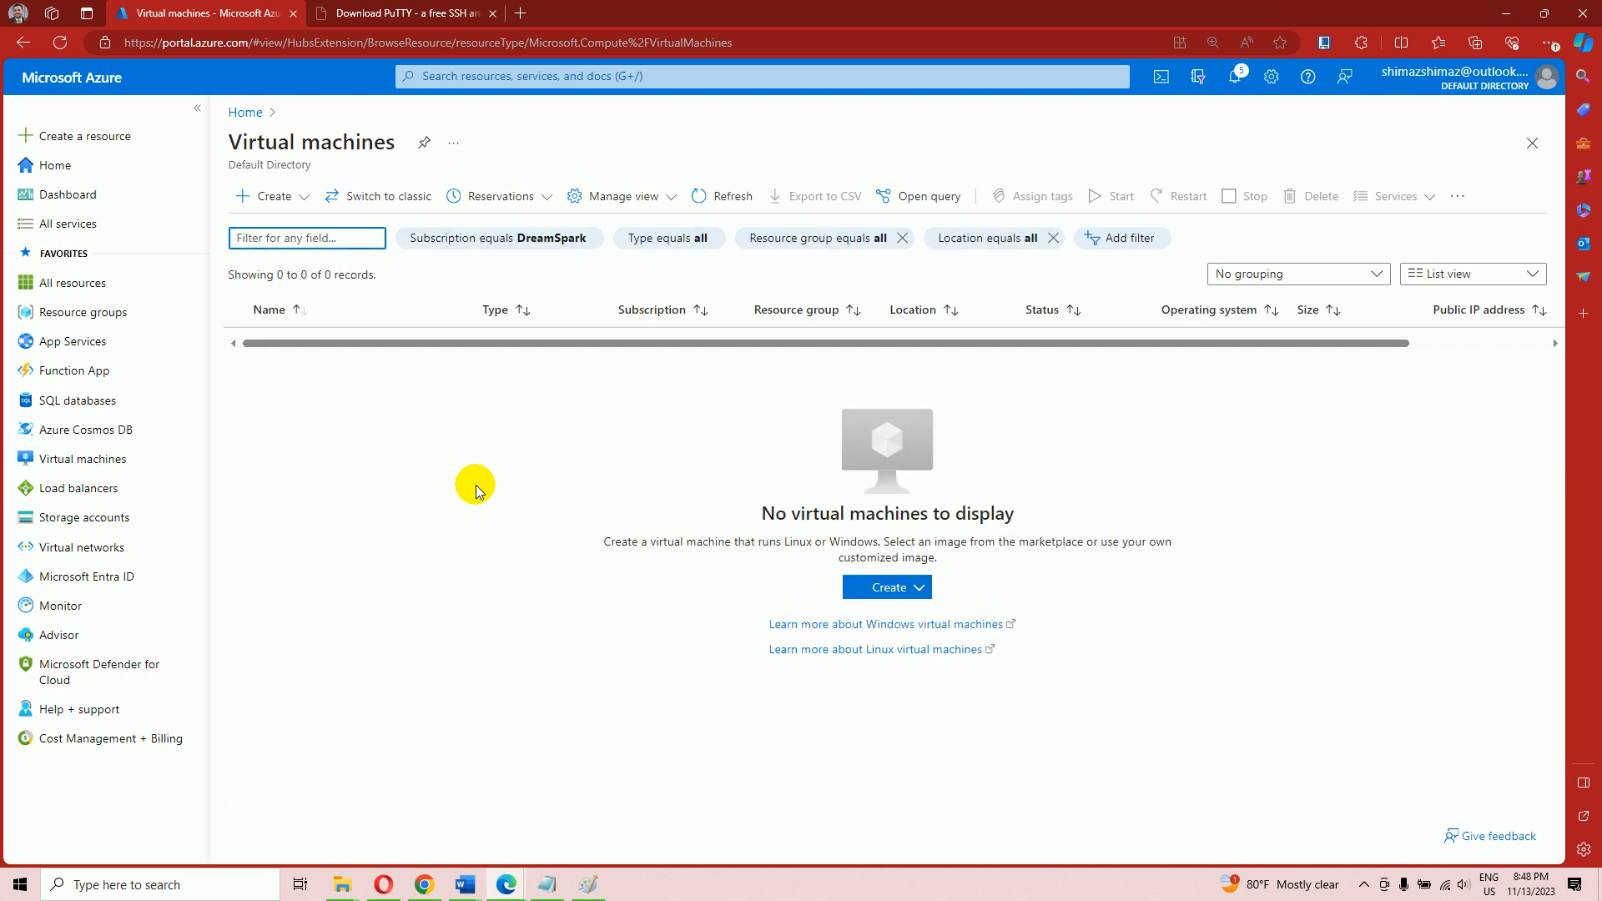
left_click(275, 199)
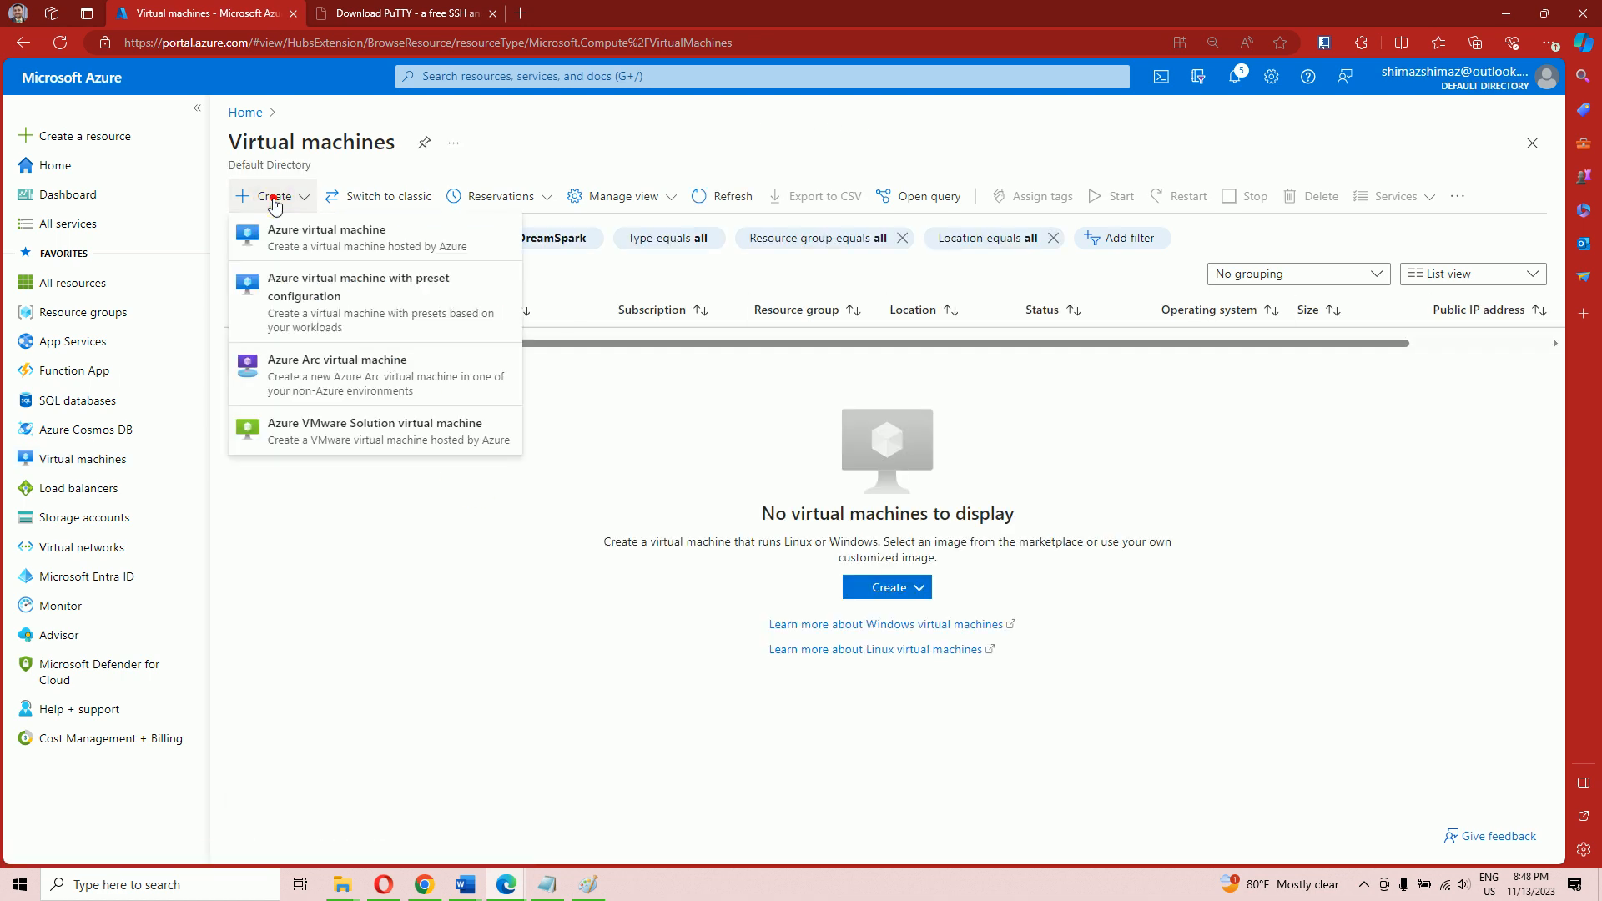
left_click(319, 249)
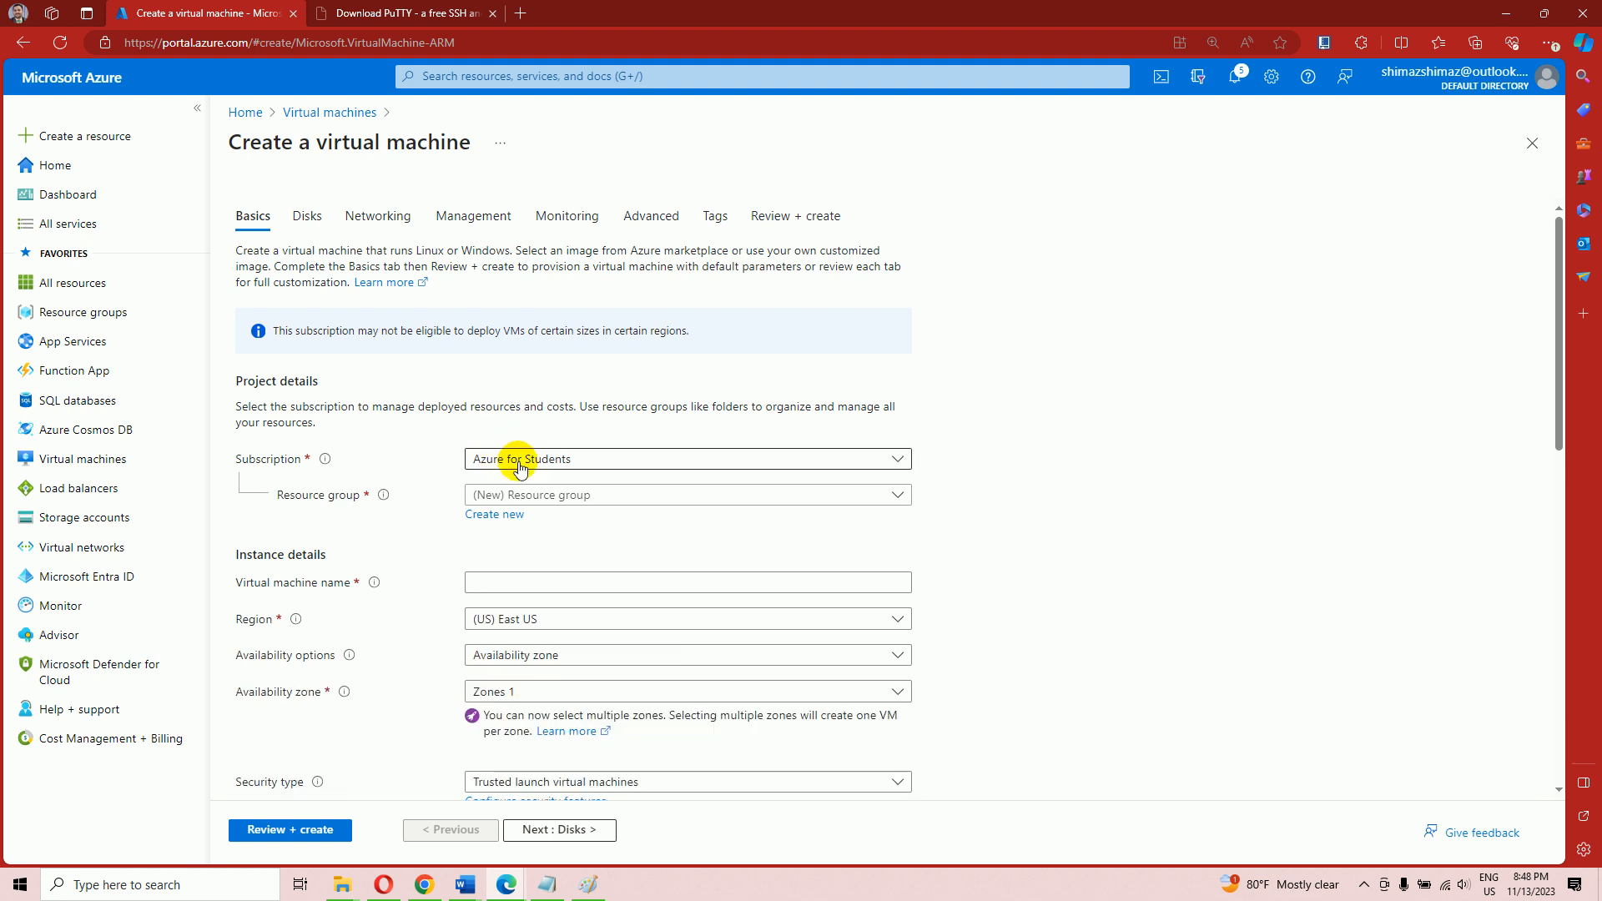
Put the machine in resource group RG3 and name it KALI
scroll(519, 467, "down", 2)
left_click(573, 315)
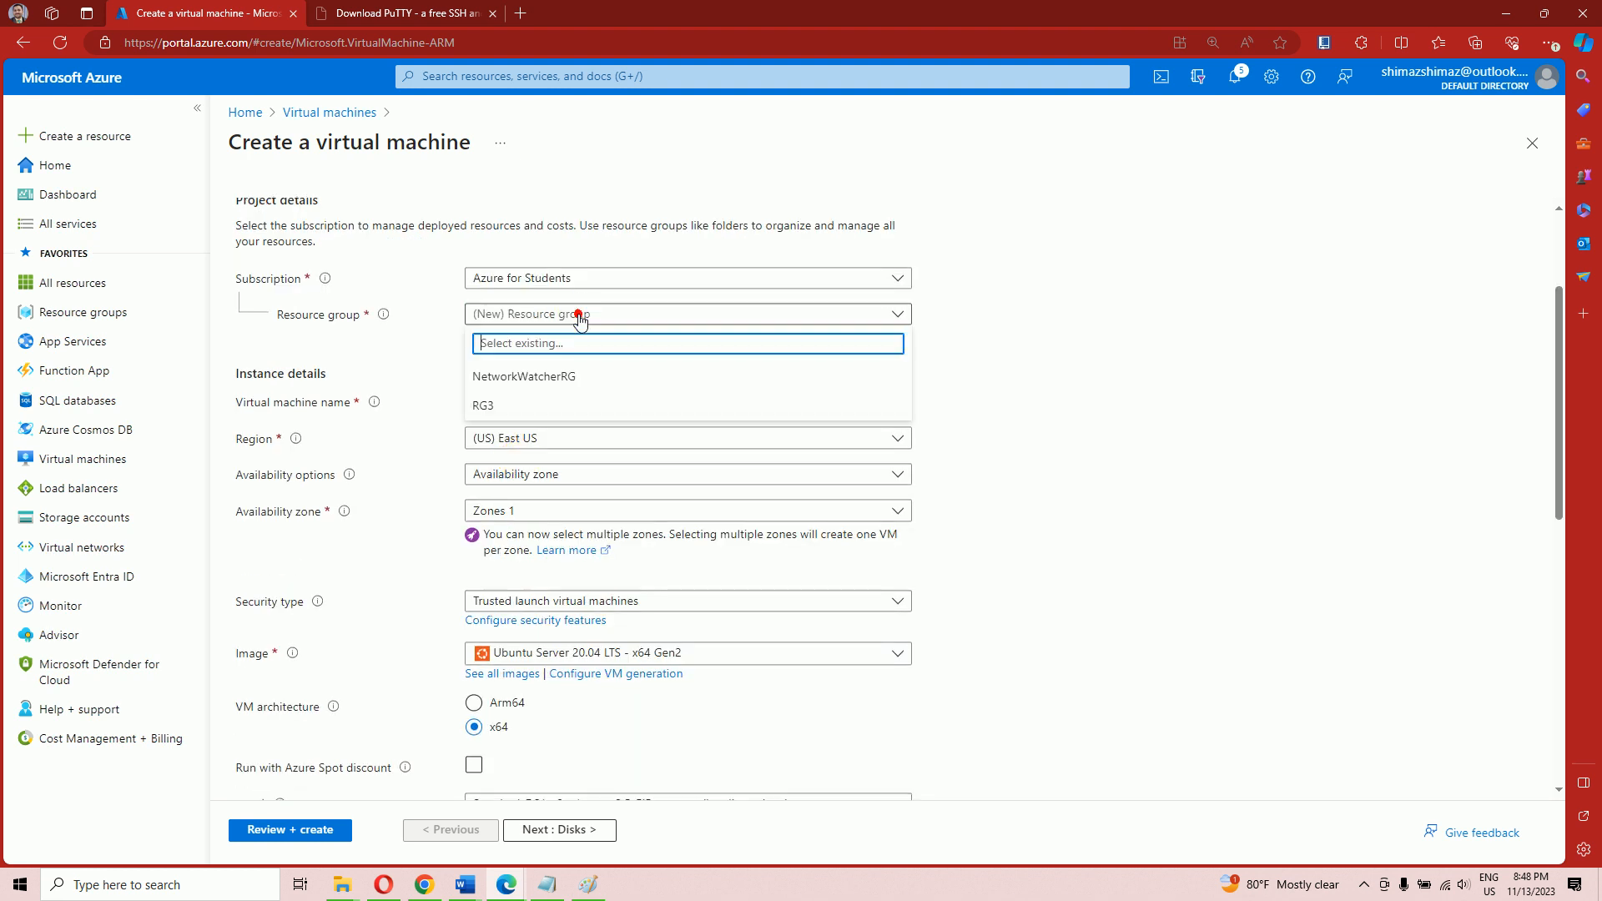
left_click(517, 407)
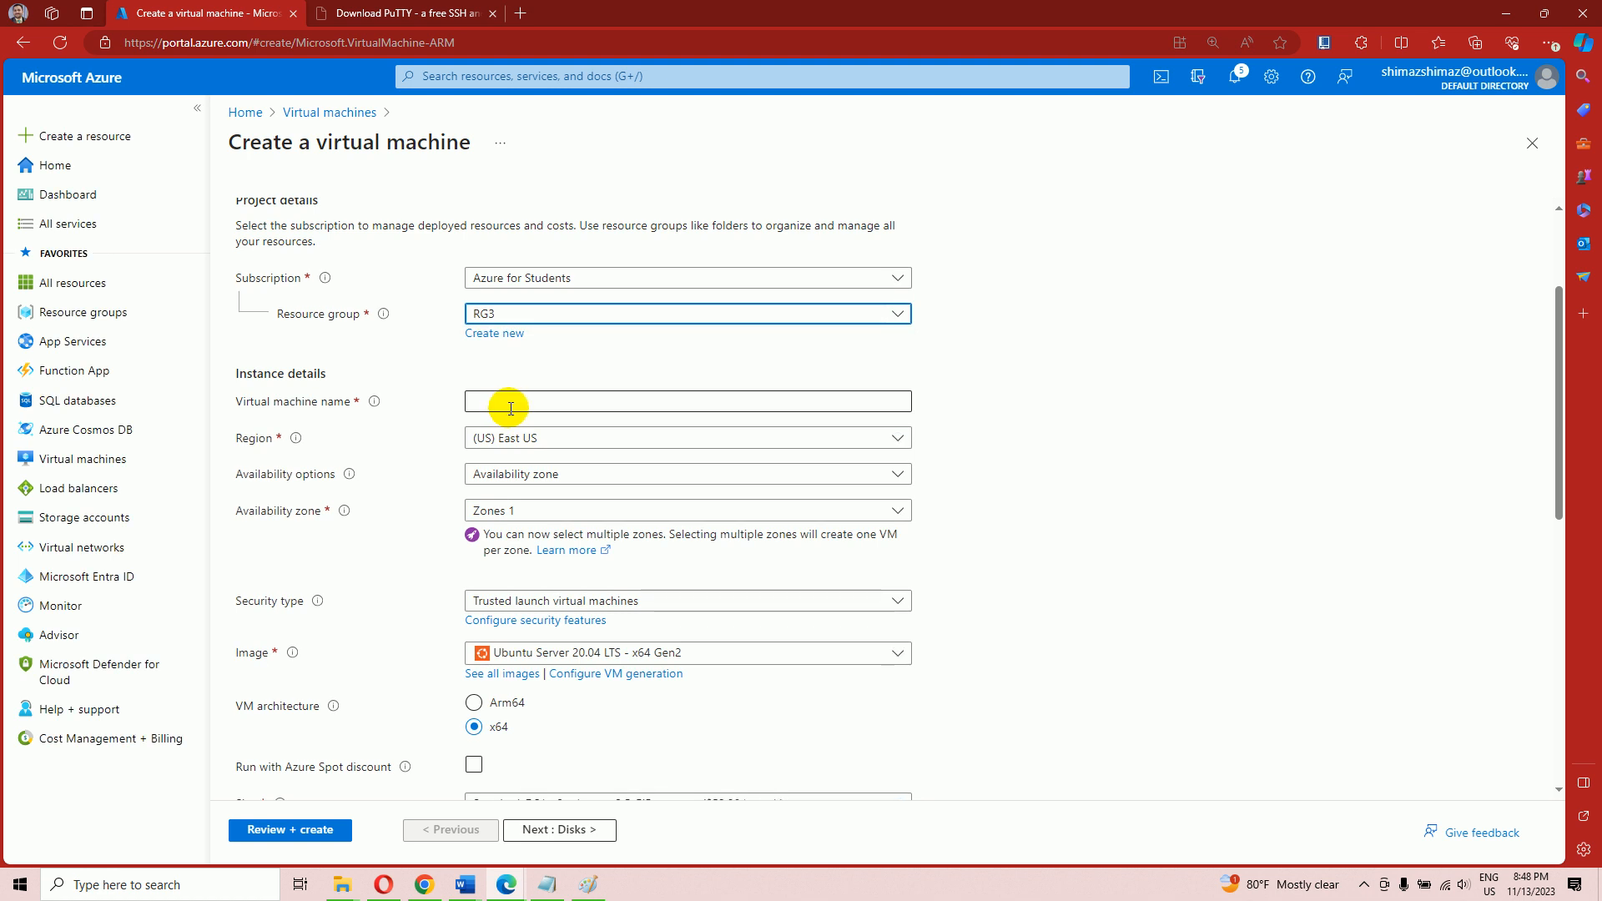
left_click(511, 408)
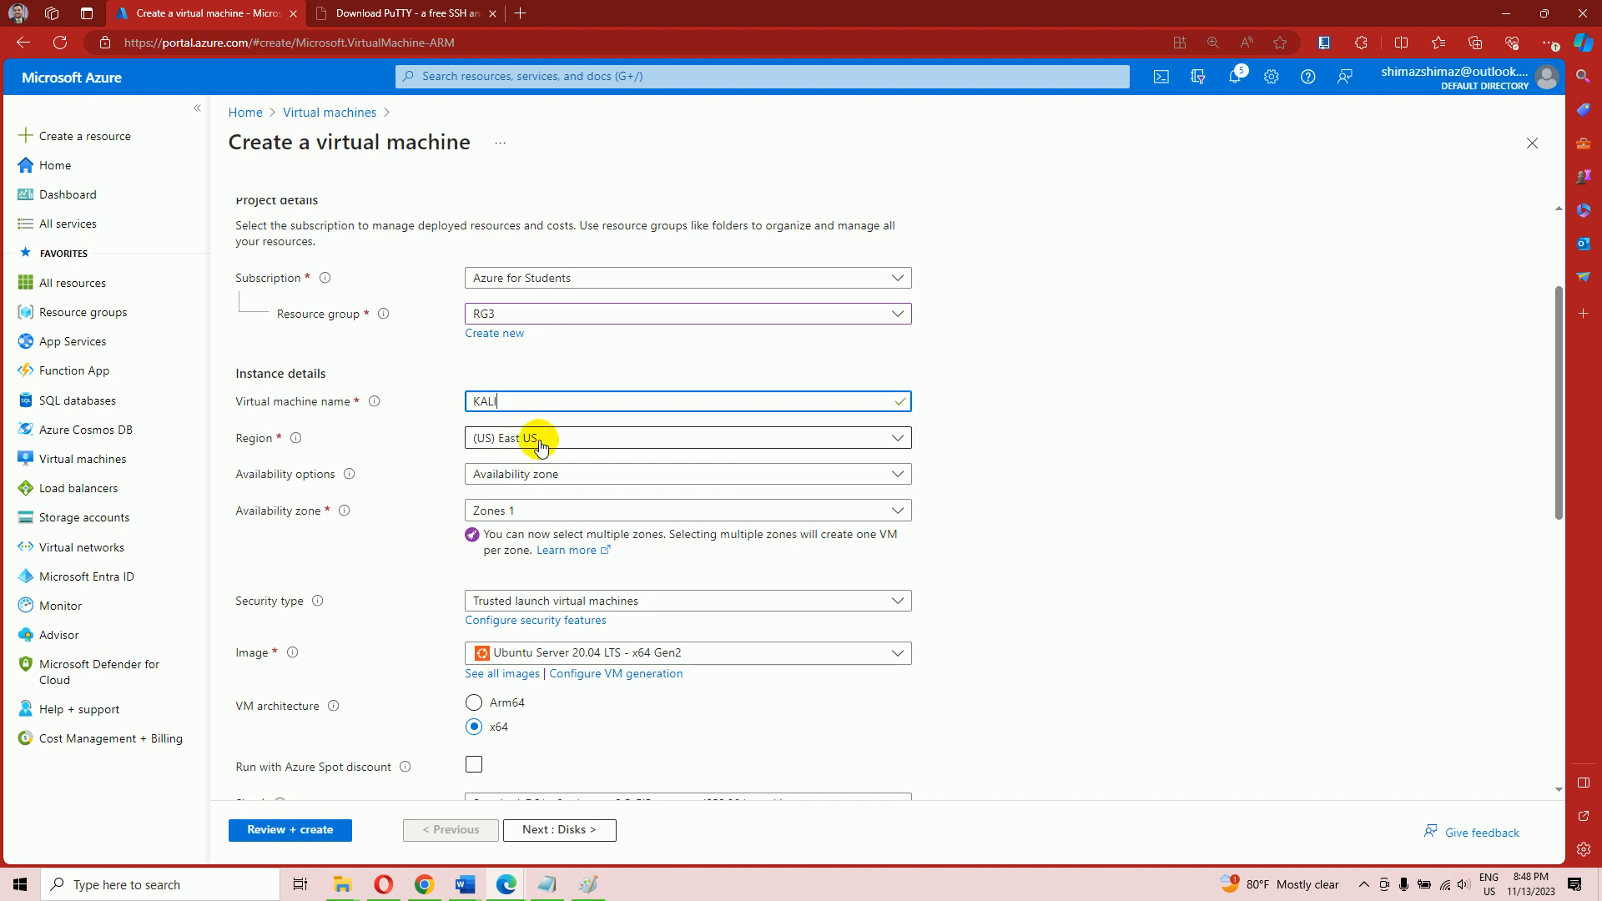
scroll(538, 446, "down", 3)
scroll(542, 333, "up", 1)
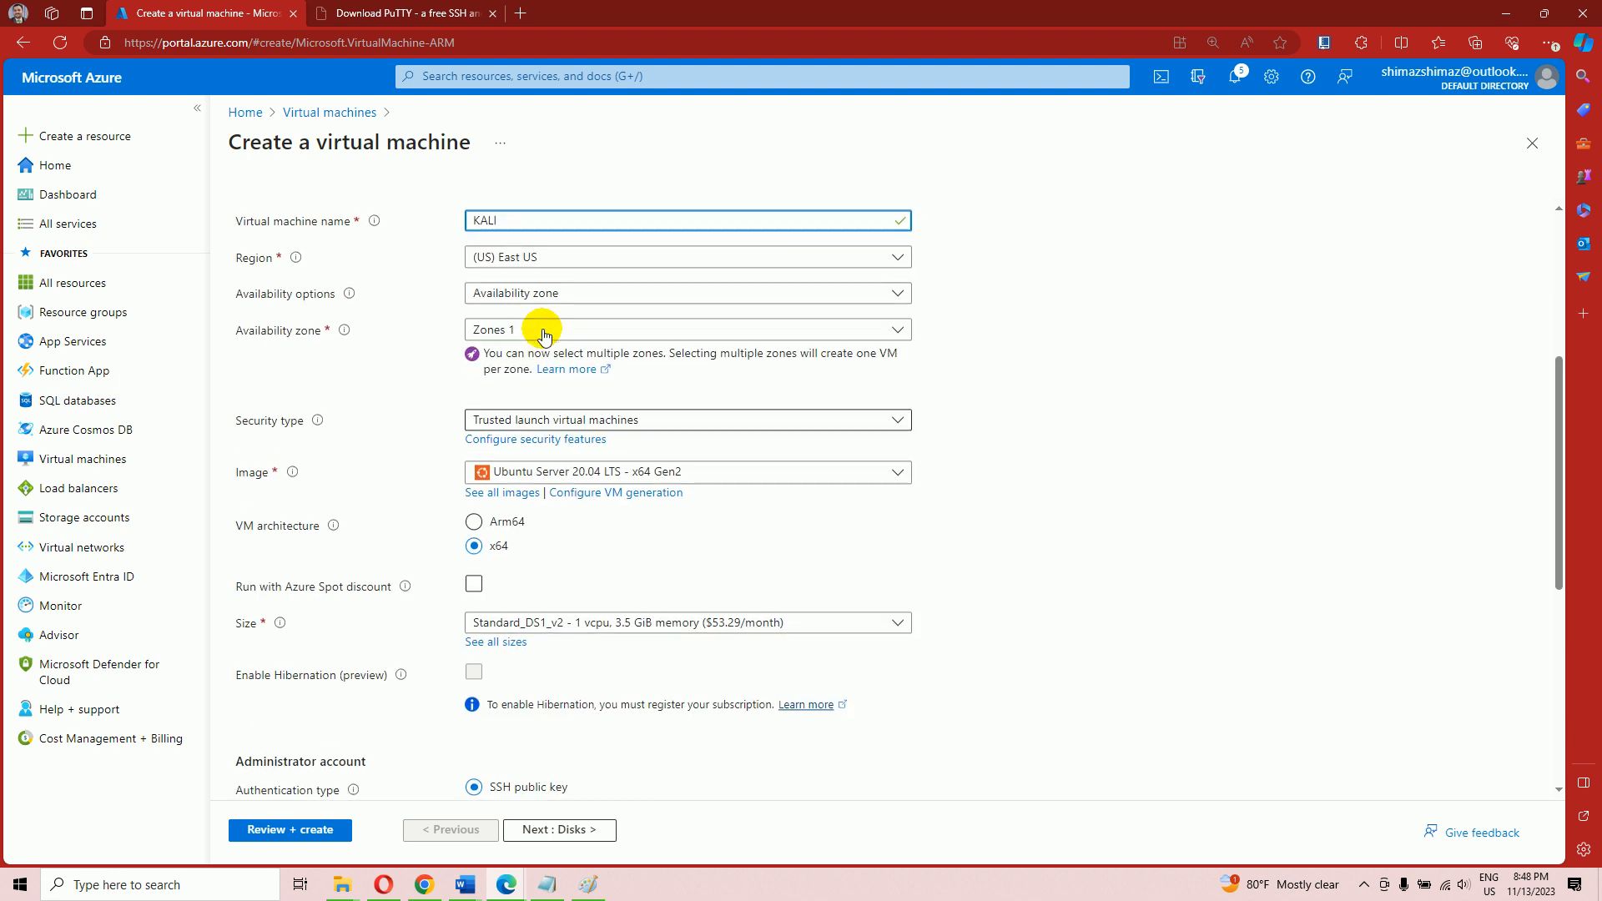
Set availability to No infrastructure redundancy required and security type to Standard
left_click(538, 292)
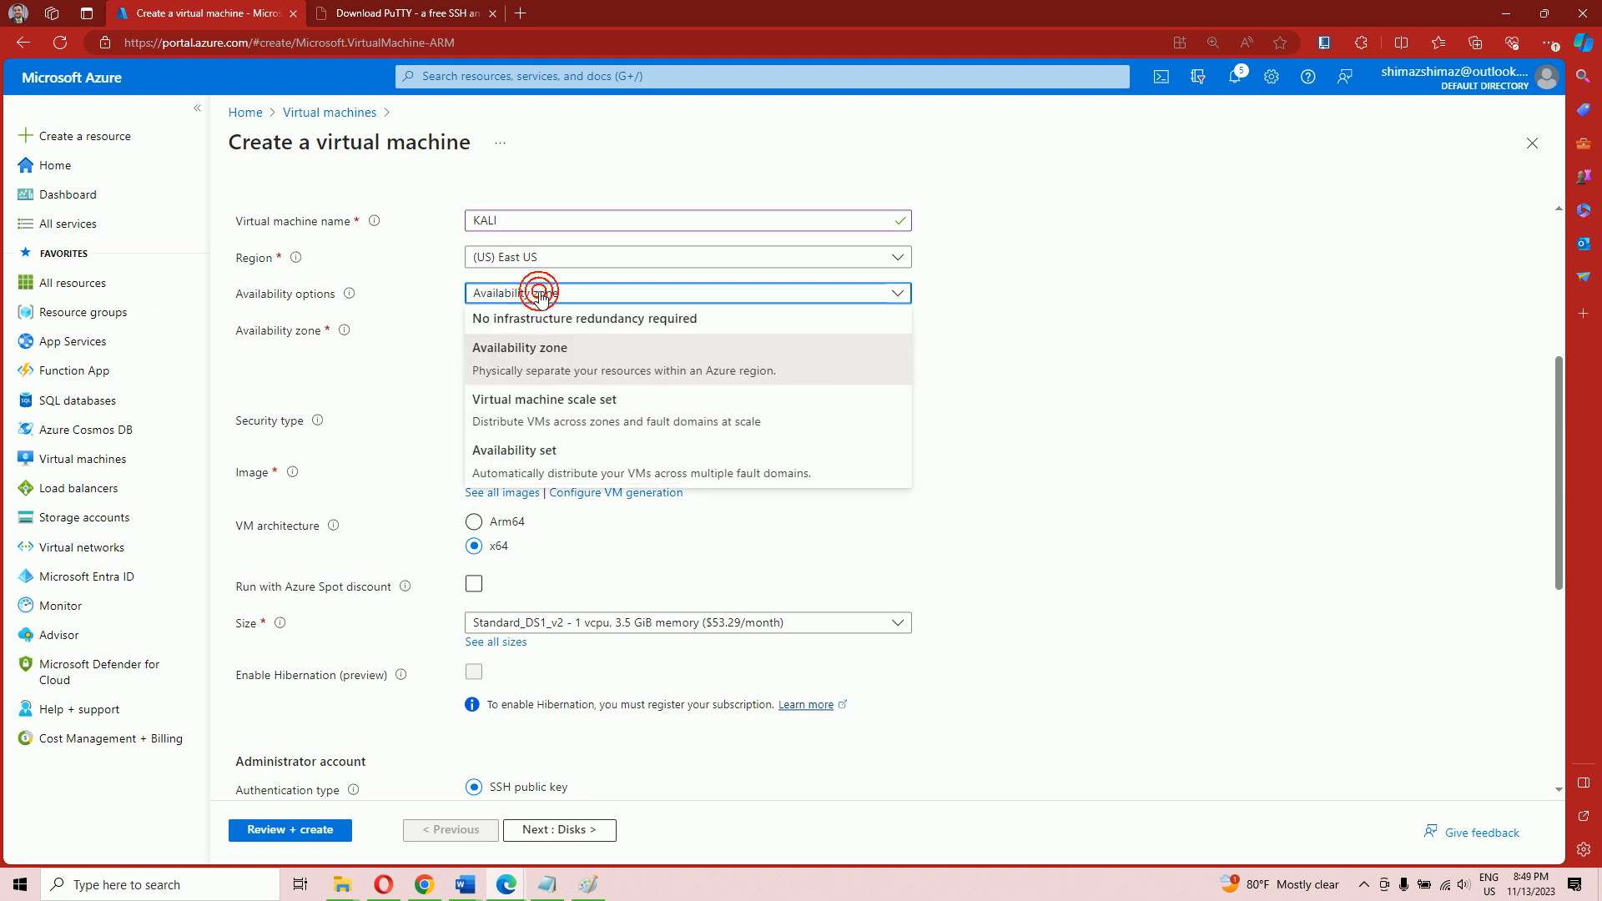
left_click(538, 318)
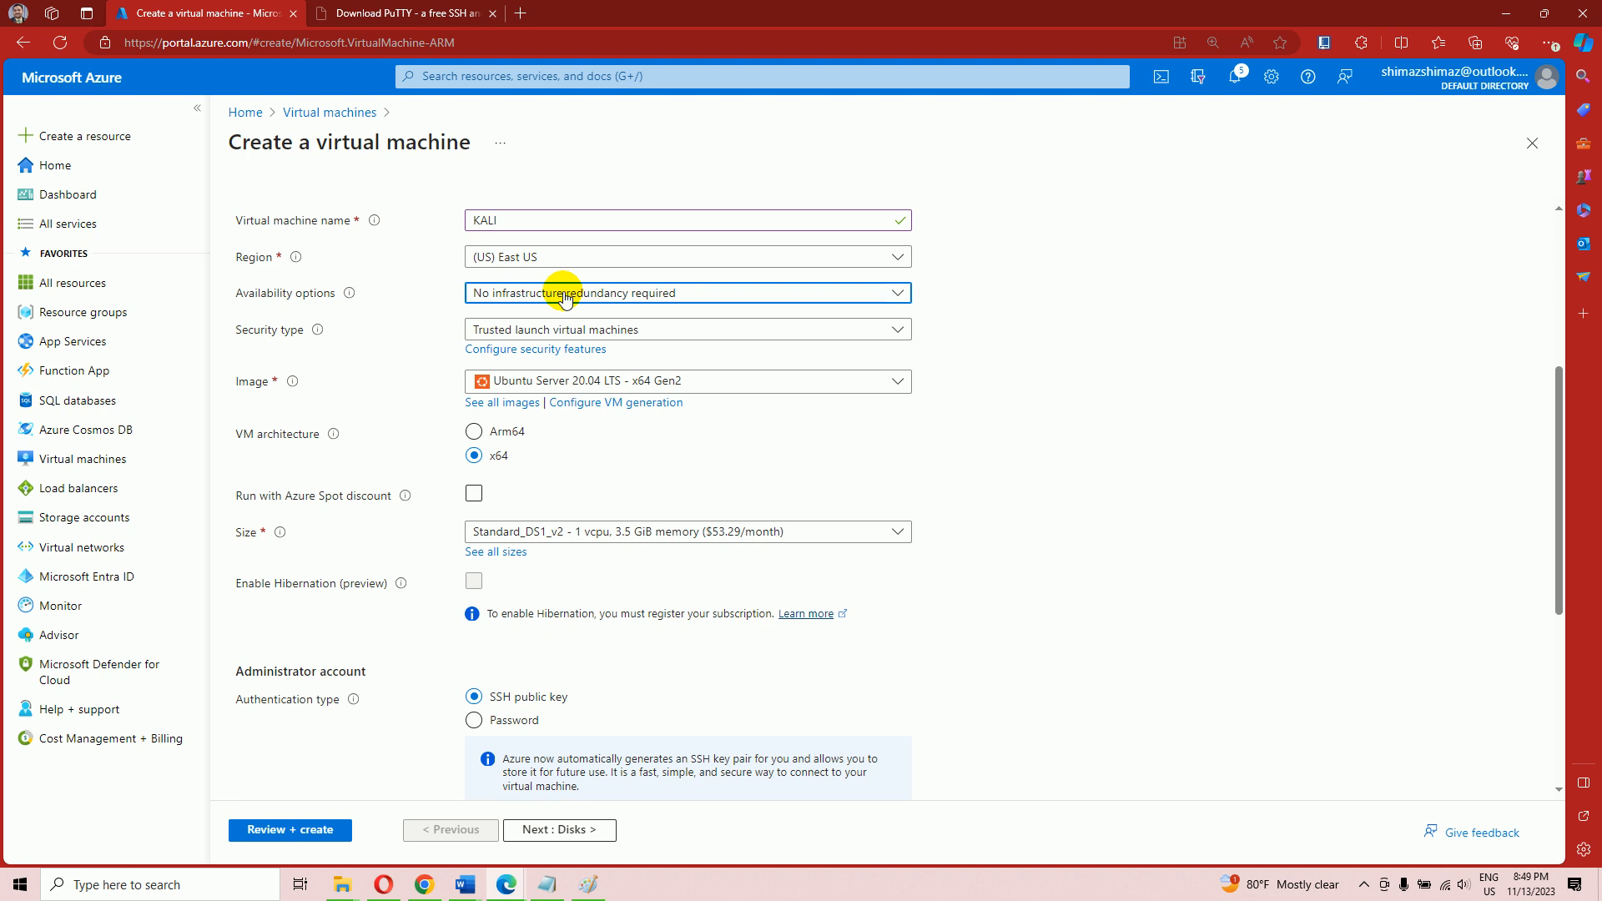
left_click(526, 292)
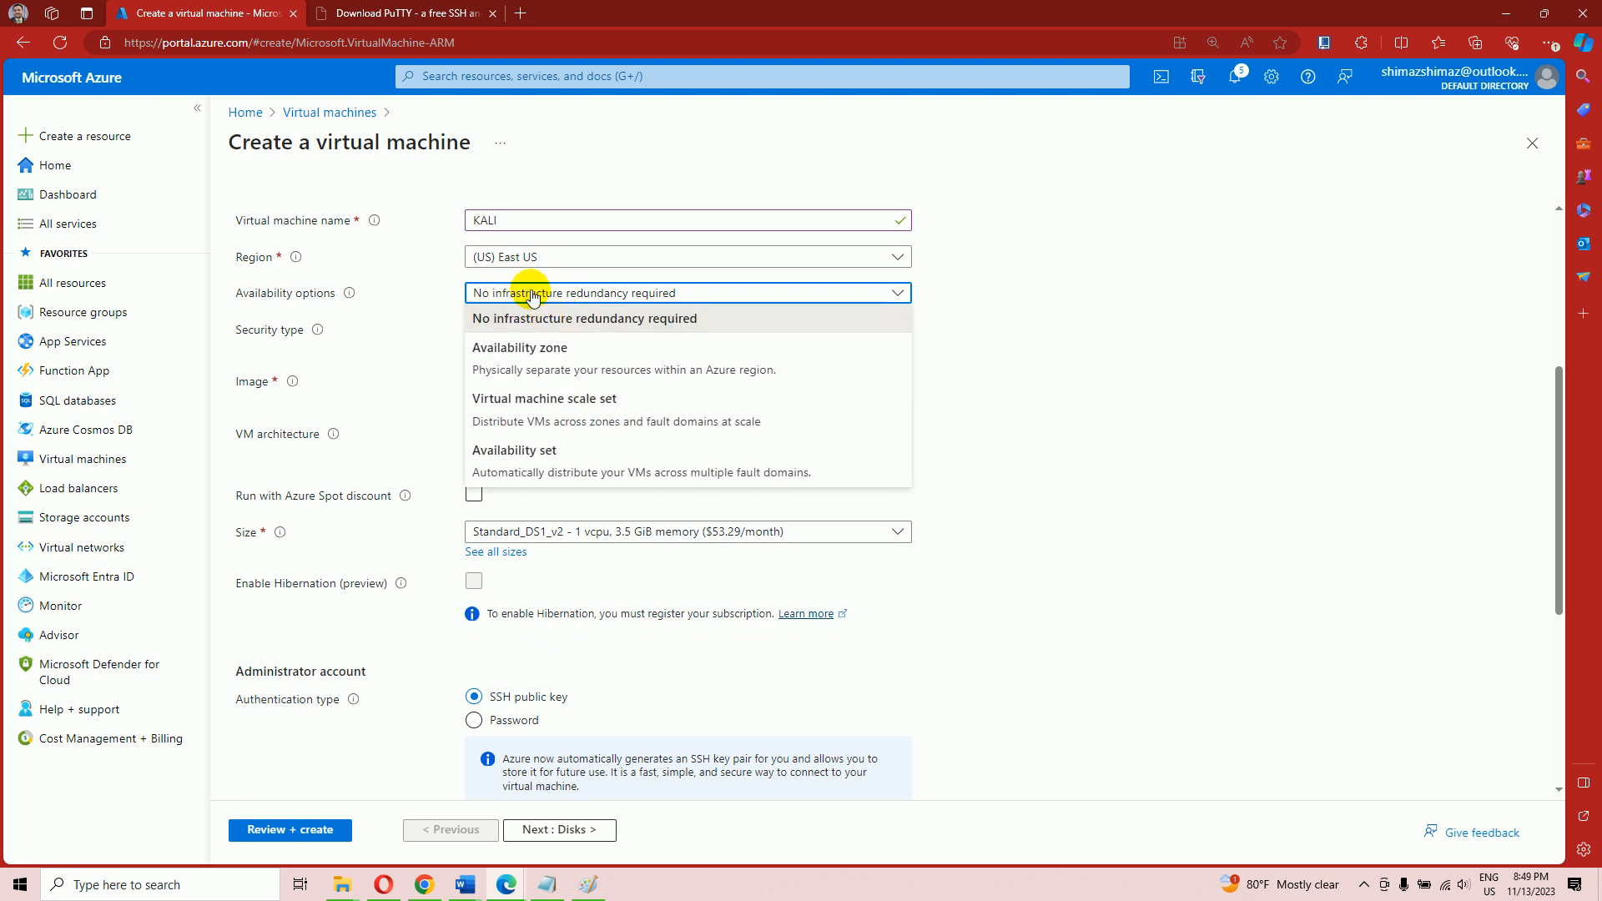
left_click(528, 320)
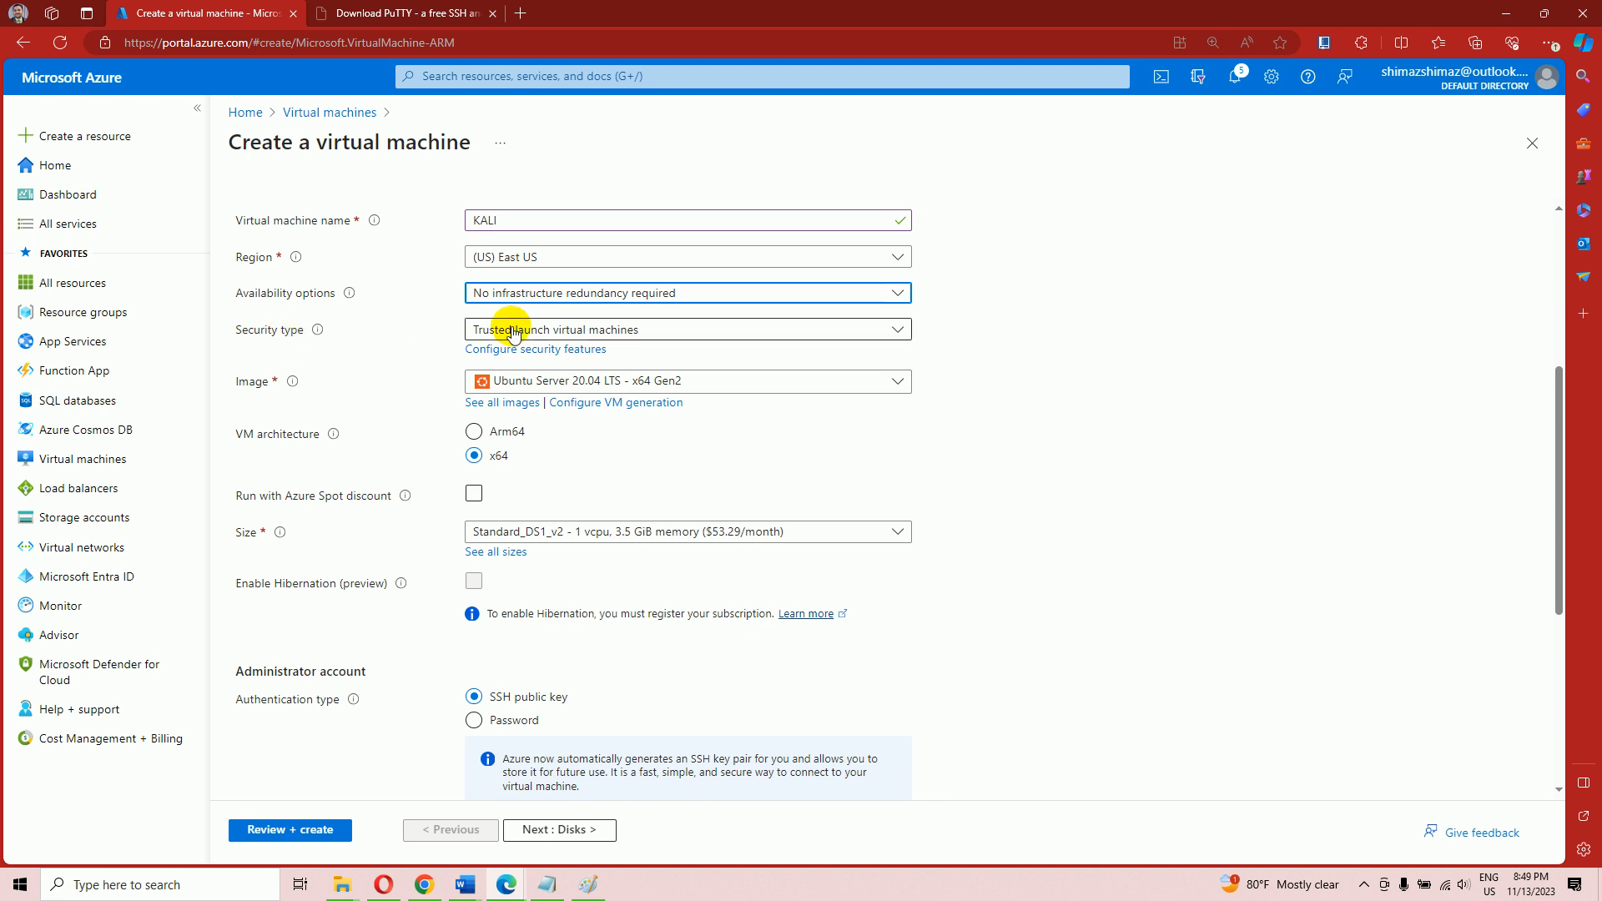
left_click(527, 329)
left_click(512, 354)
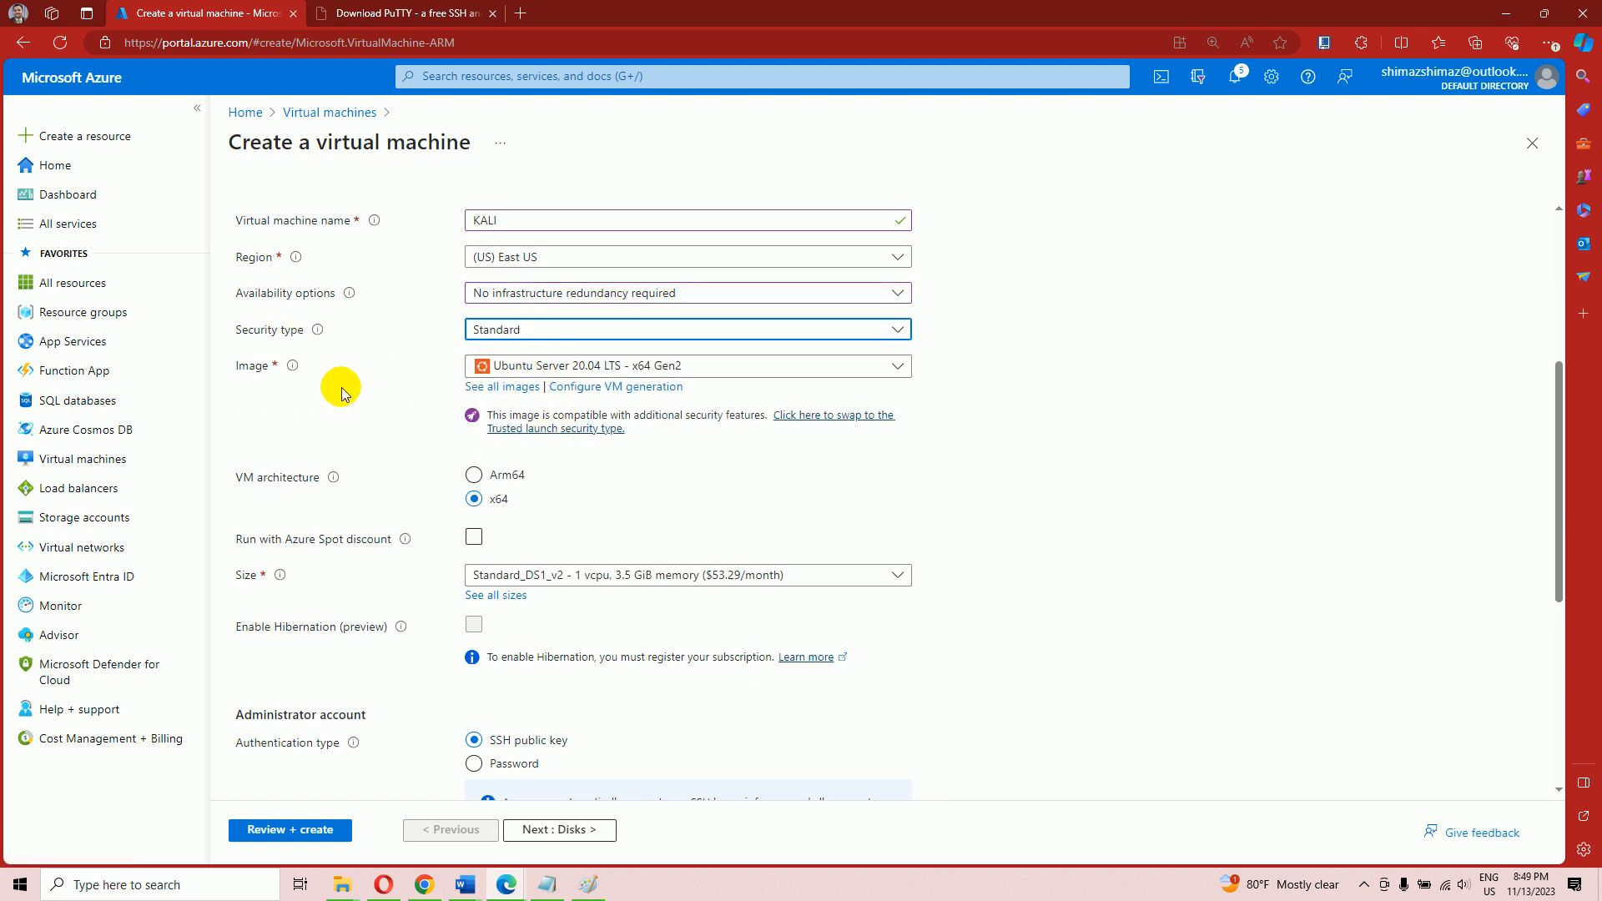
Search all images for 'kali' and view the Kali Linux offer's details
left_click(490, 388)
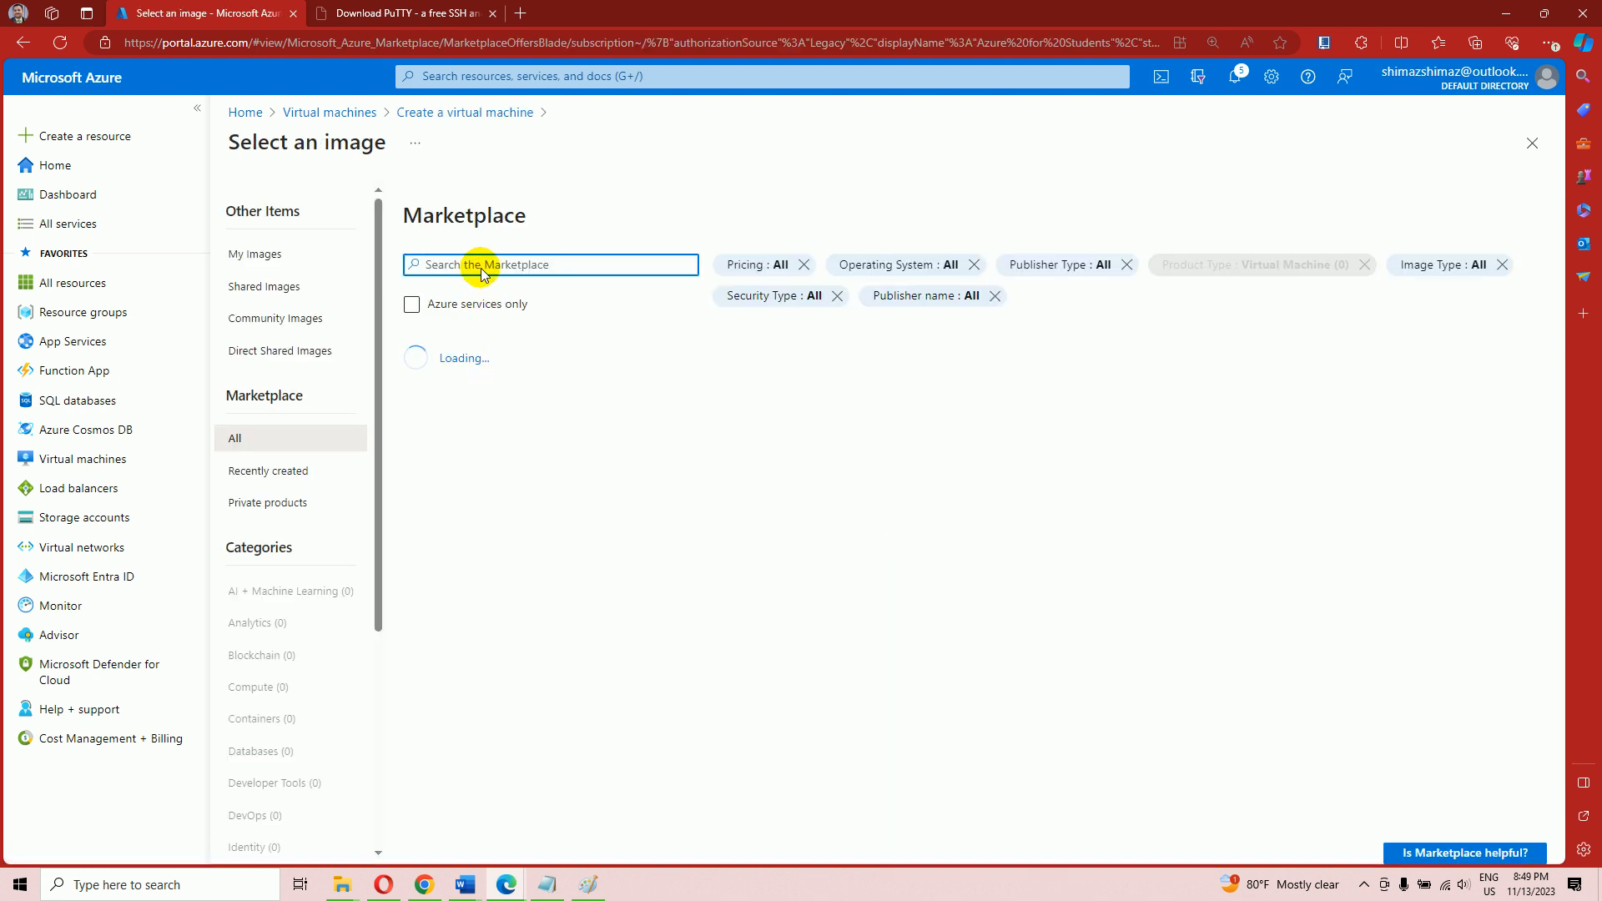
left_click(482, 266)
type("kali")
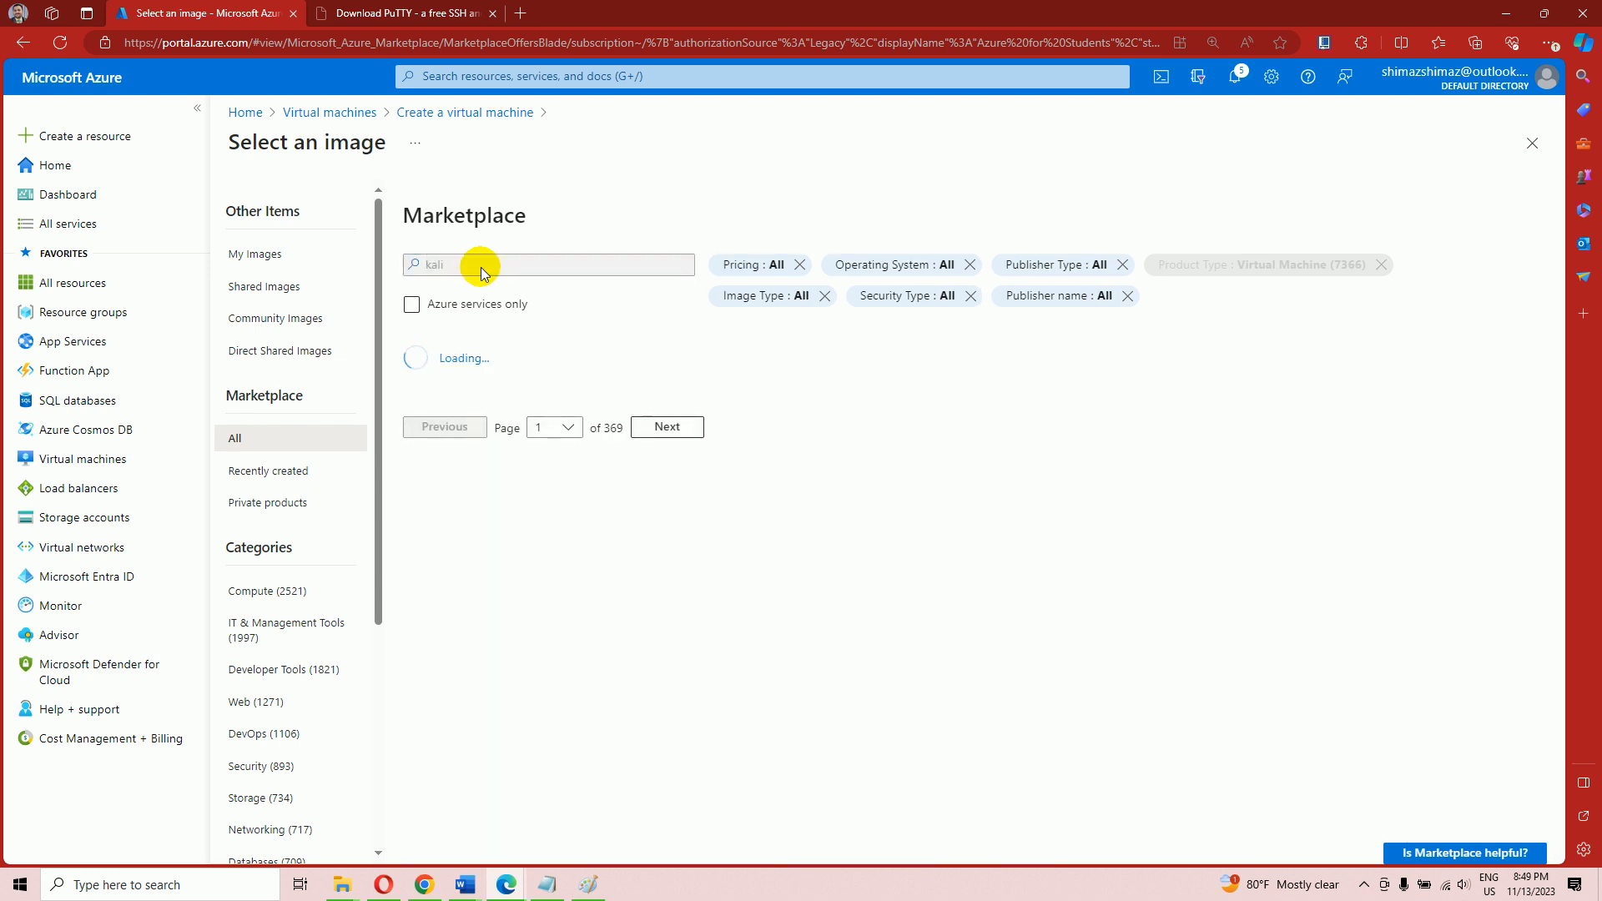
left_click(439, 419)
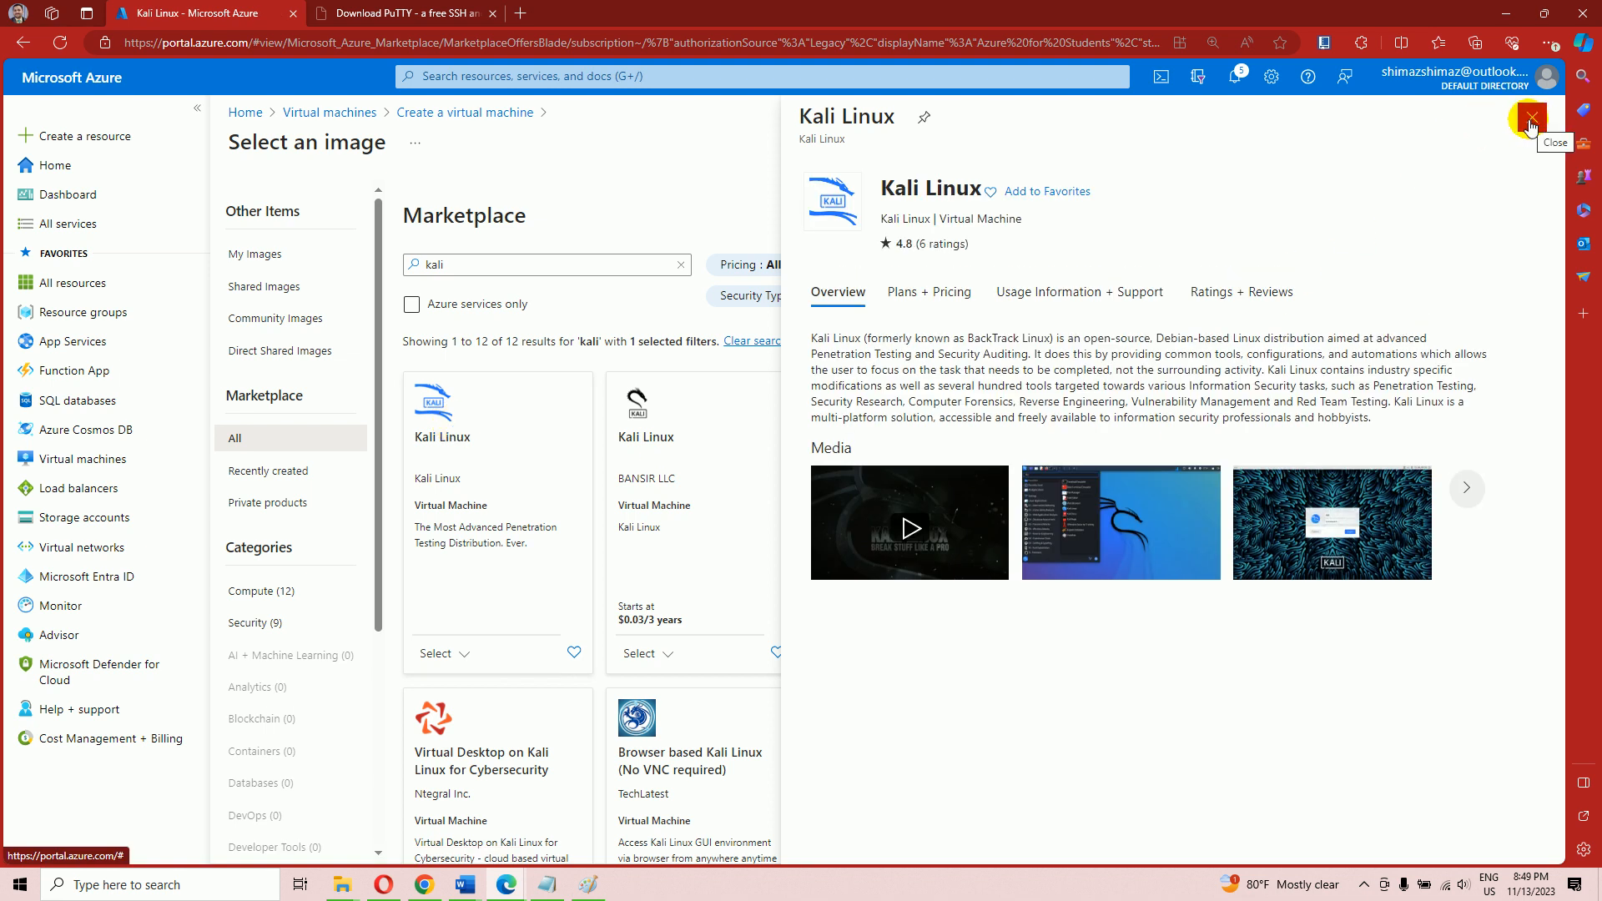
Close the Kali Linux details and select the Kali 2023.3 - x64 Gen 2 image
left_click(1529, 125)
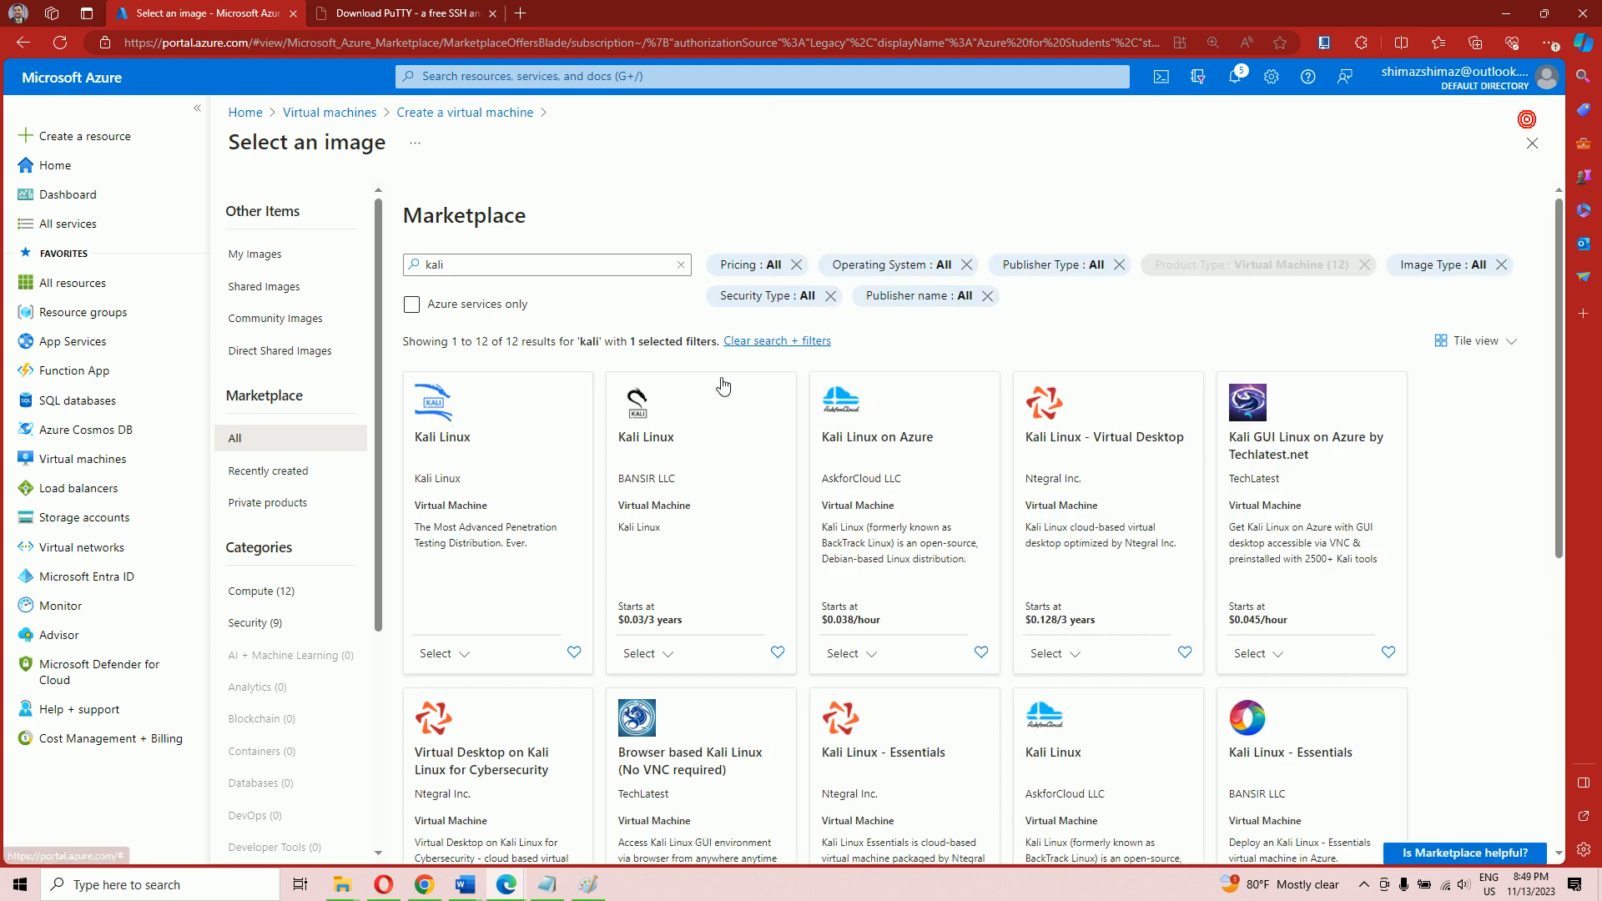
left_click(463, 655)
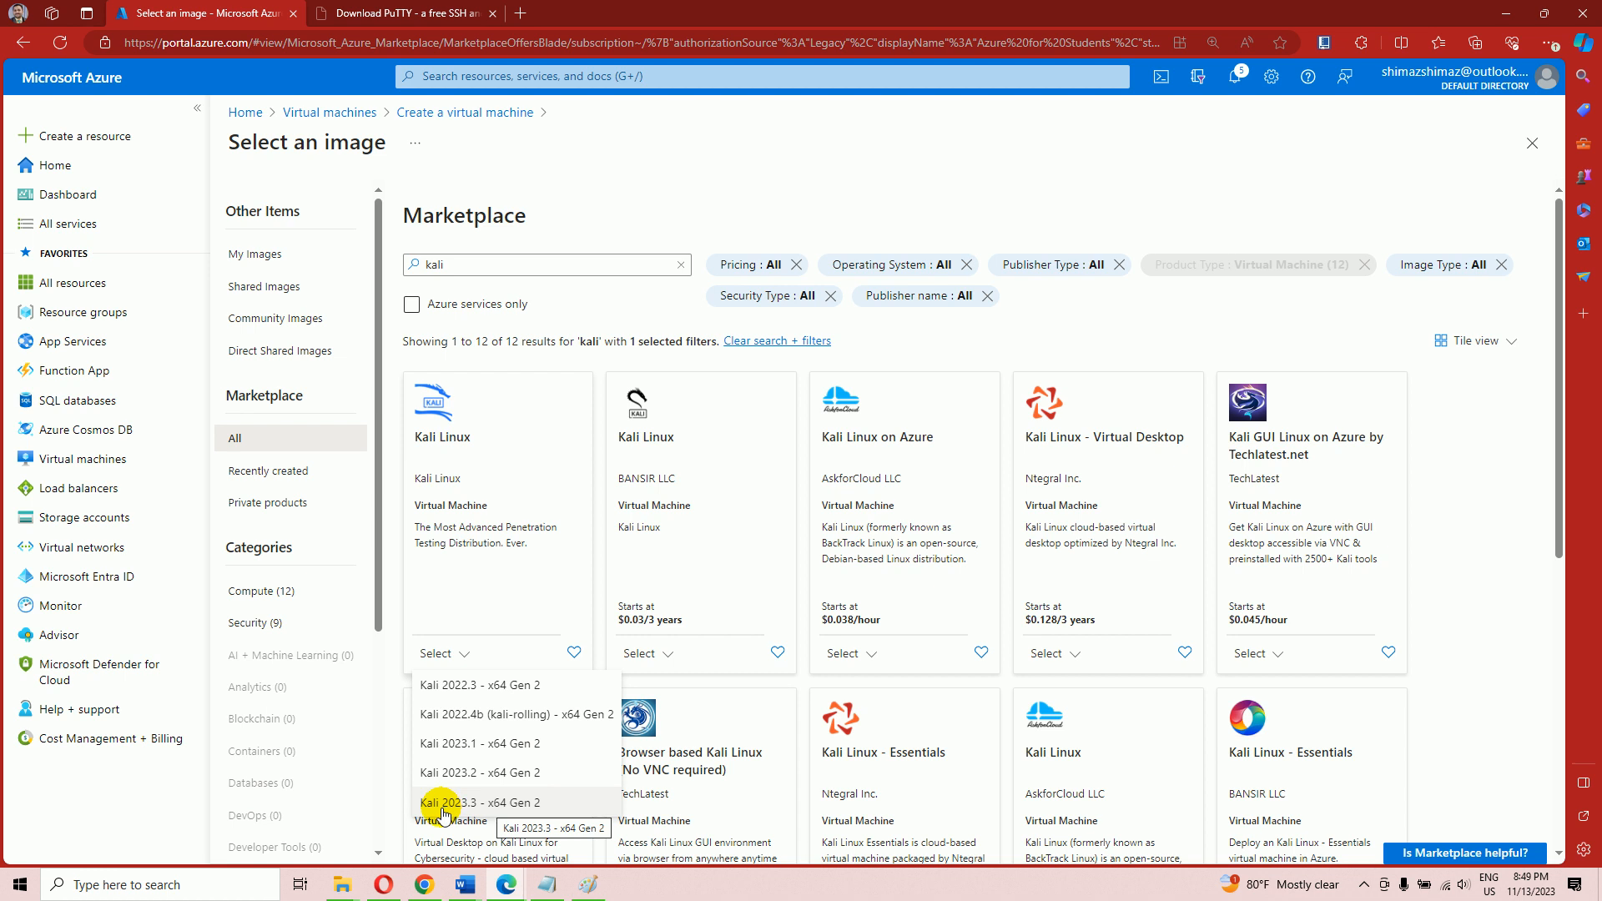
left_click(515, 803)
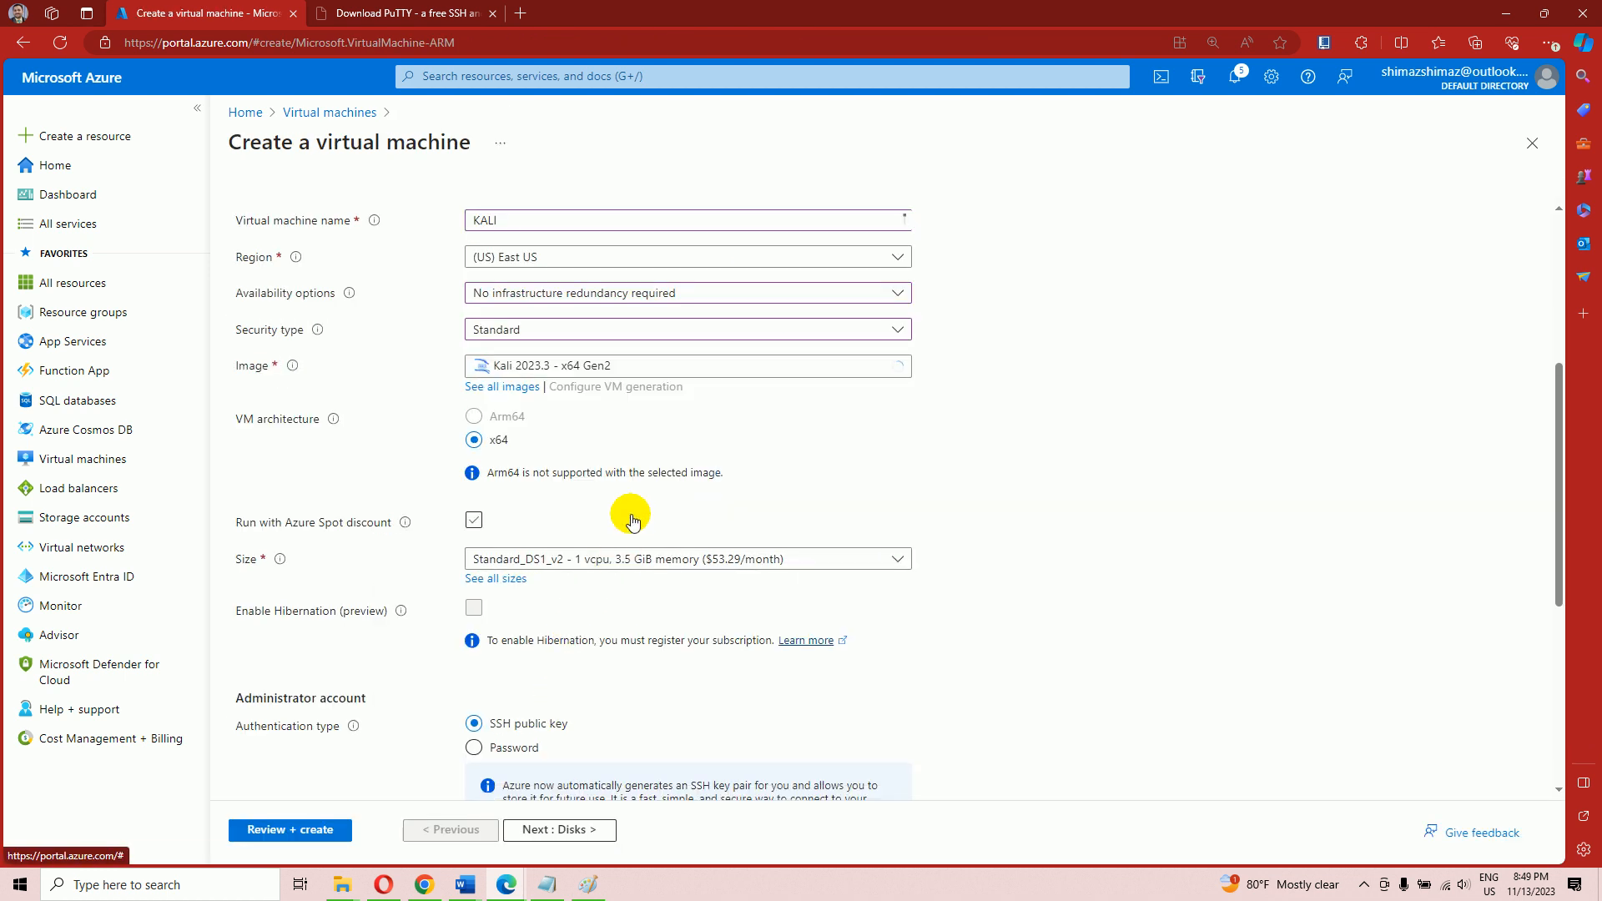
Turn off the Azure Spot discount and keep the Standard_DS1_v2 size
left_click(474, 520)
scroll(475, 512, "down", 2)
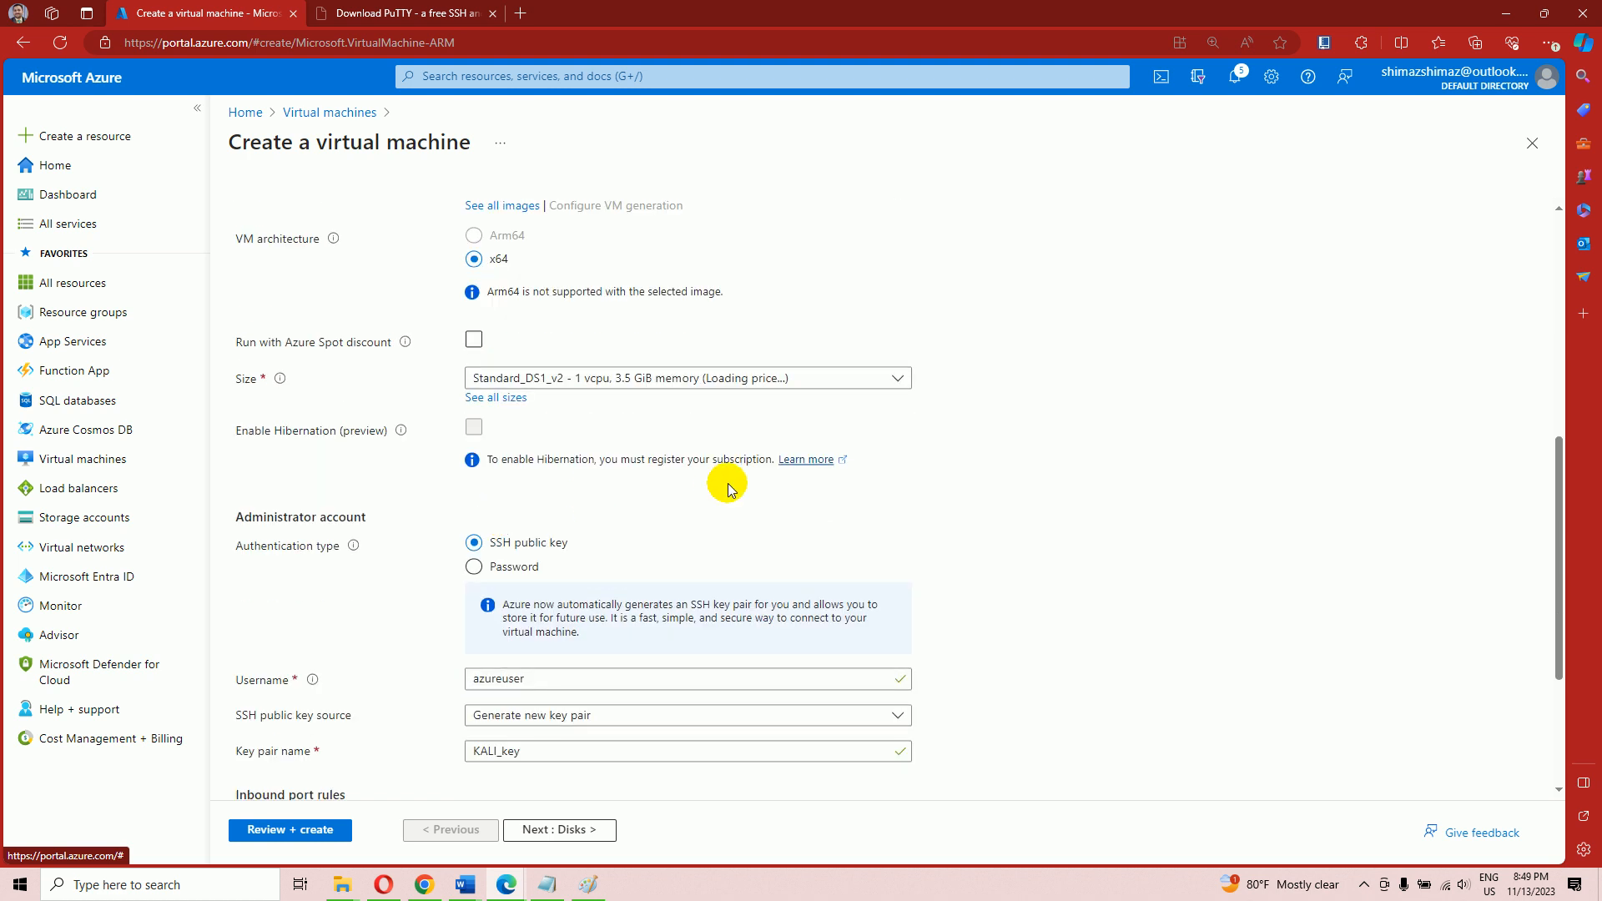
left_click(724, 379)
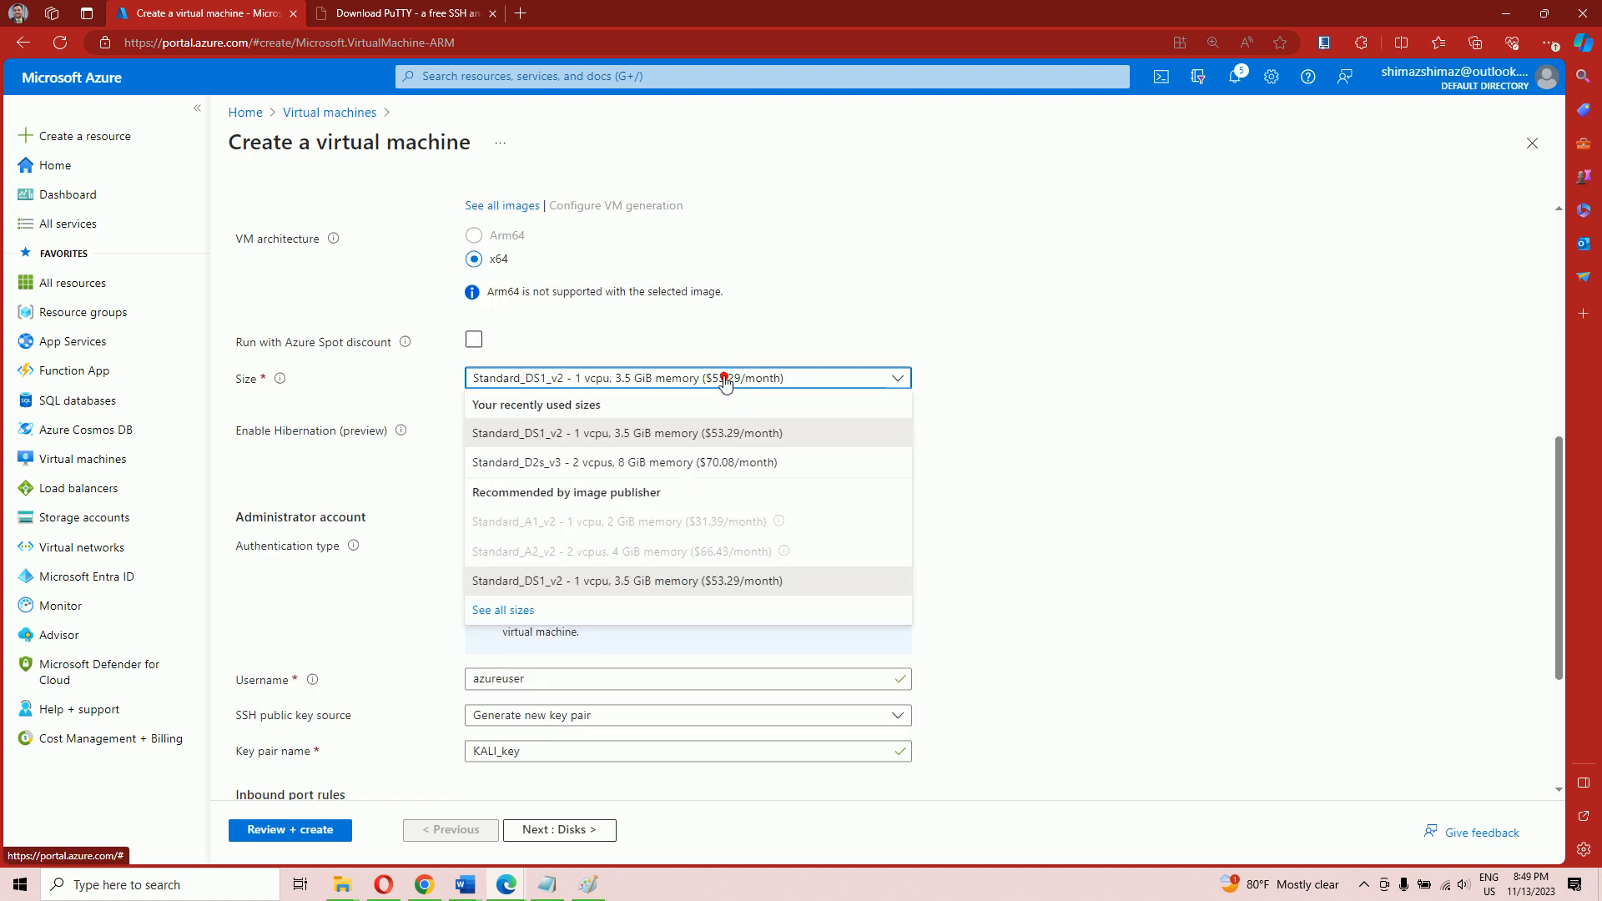
left_click(652, 582)
scroll(835, 584, "down", 3)
scroll(883, 576, "up", 1)
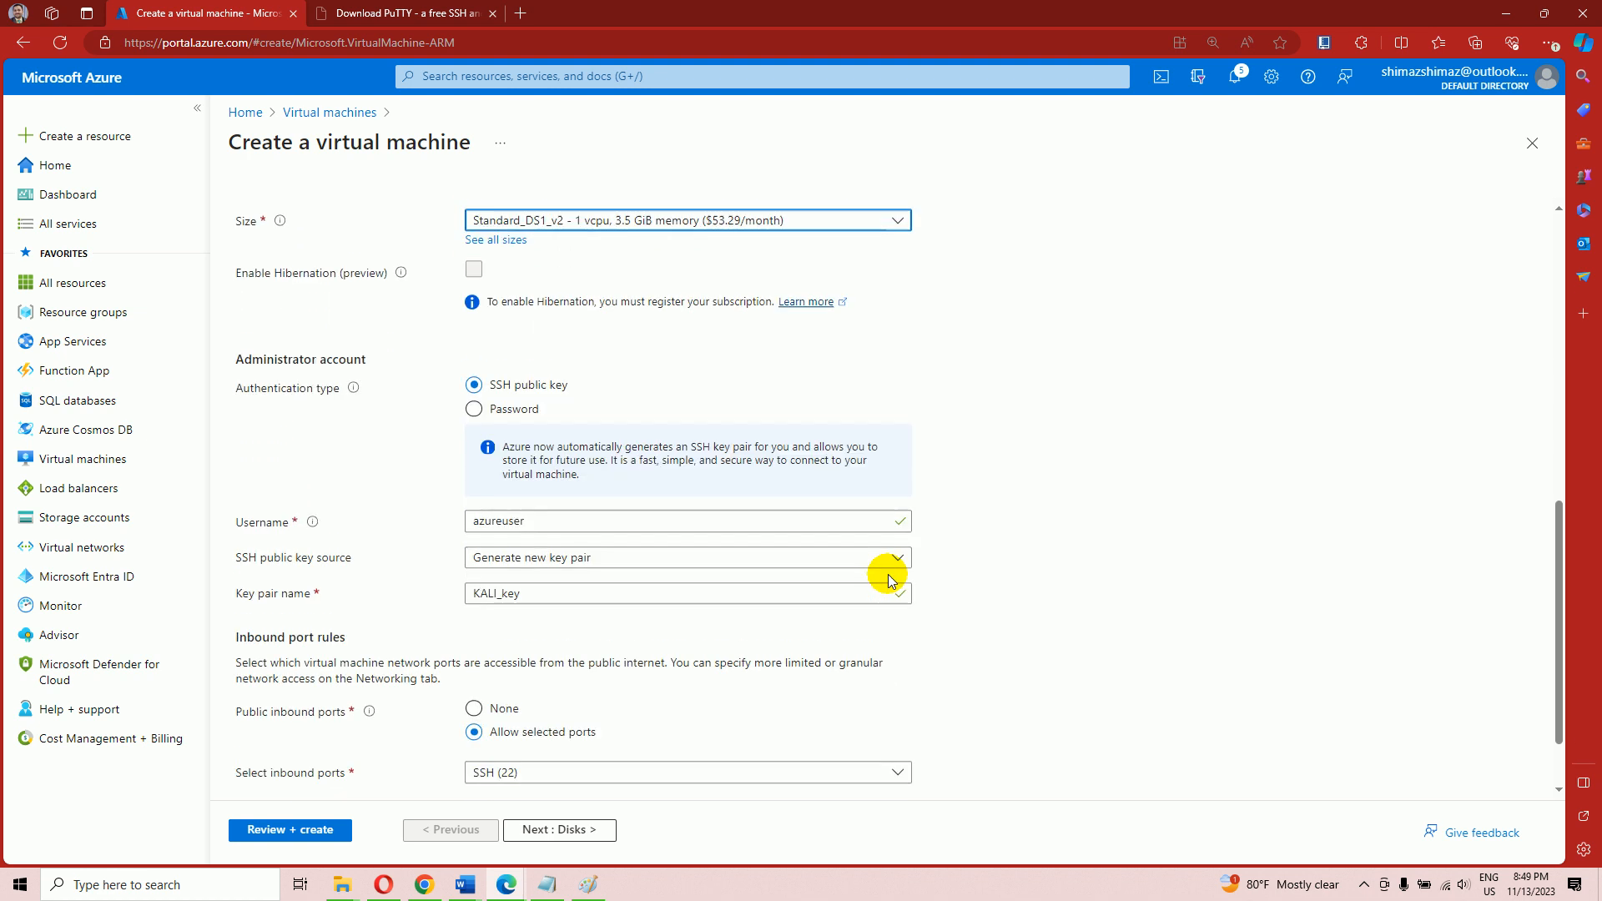
Switch authentication type to Password and bring up Notepad's jump list
left_click(475, 409)
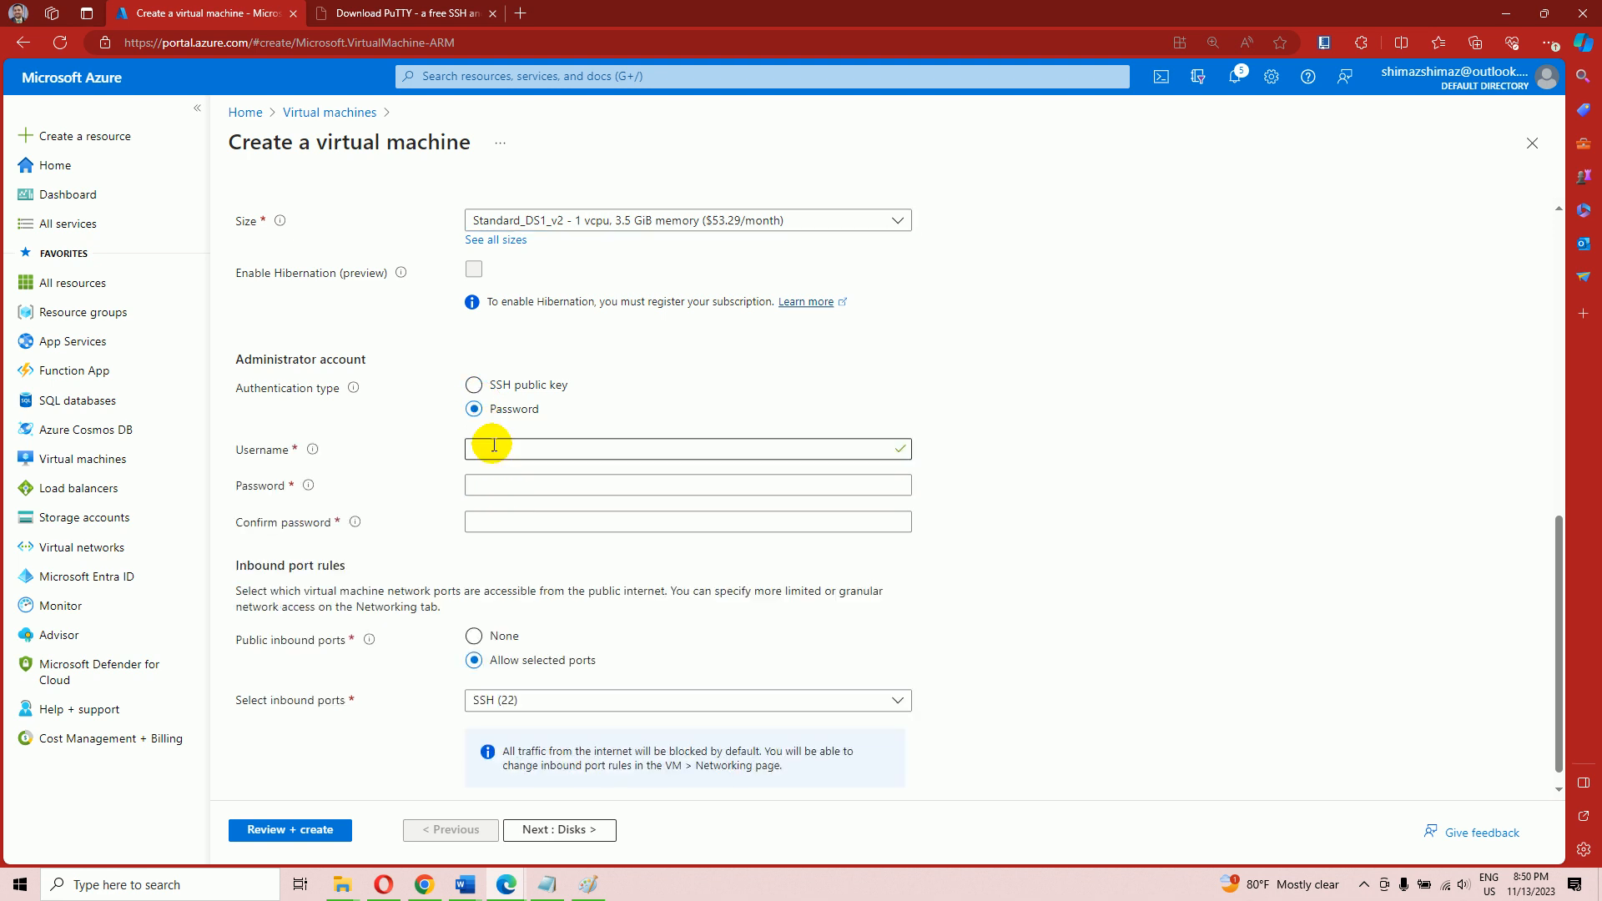
left_click(546, 885)
left_click(546, 886)
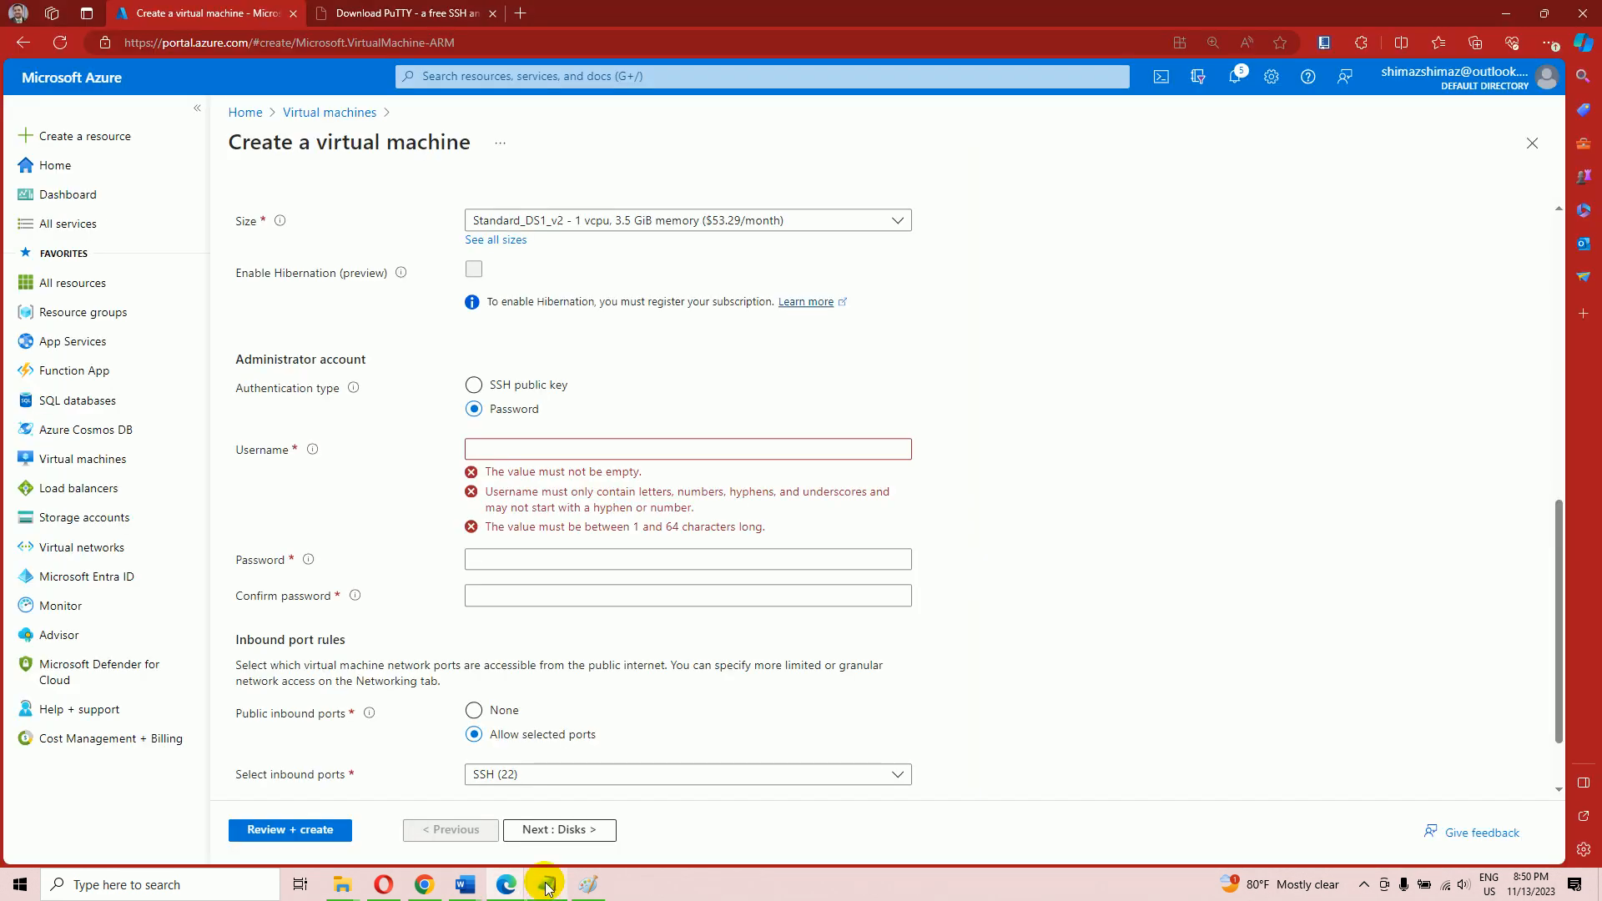
right_click(547, 886)
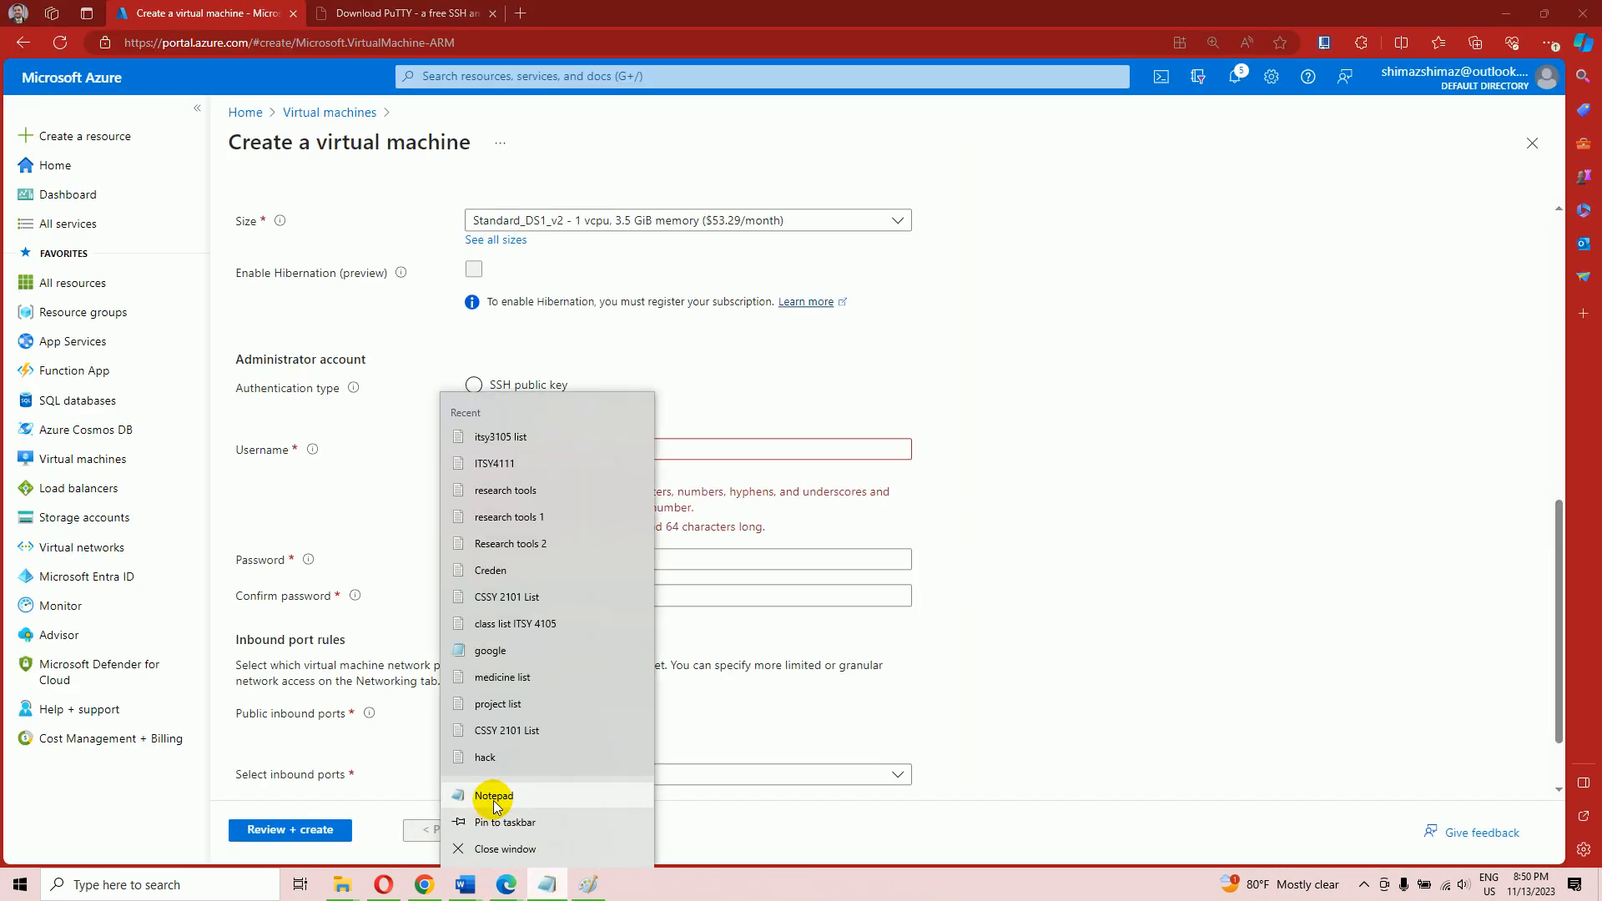
Write the planned admin username and password in a new maximized Notepad note
left_click(493, 799)
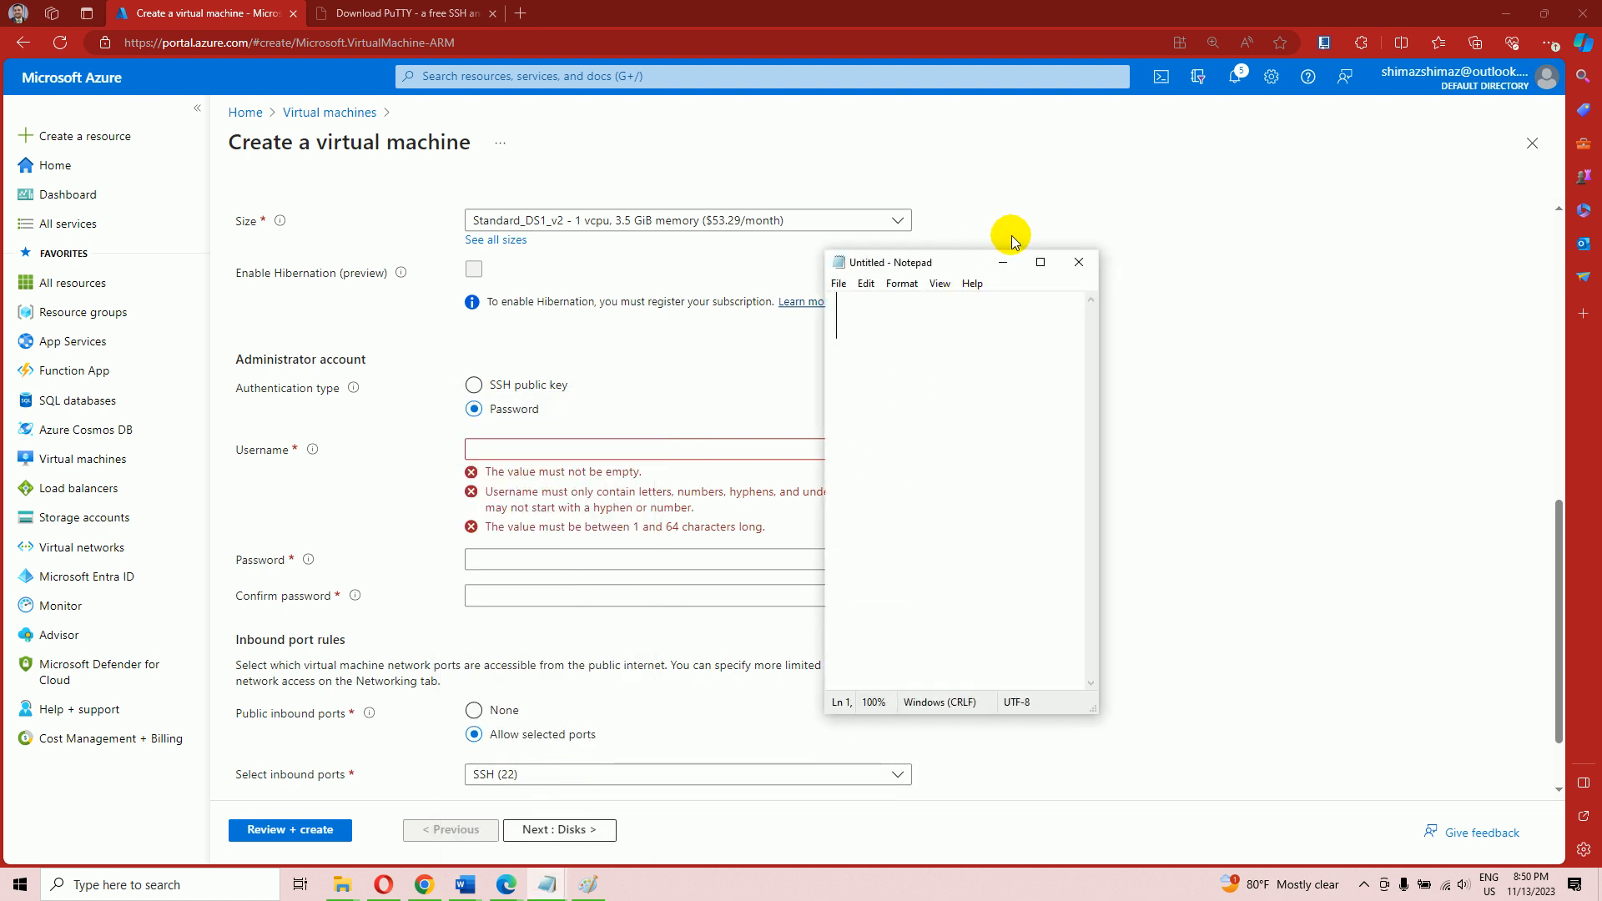
left_click(1039, 263)
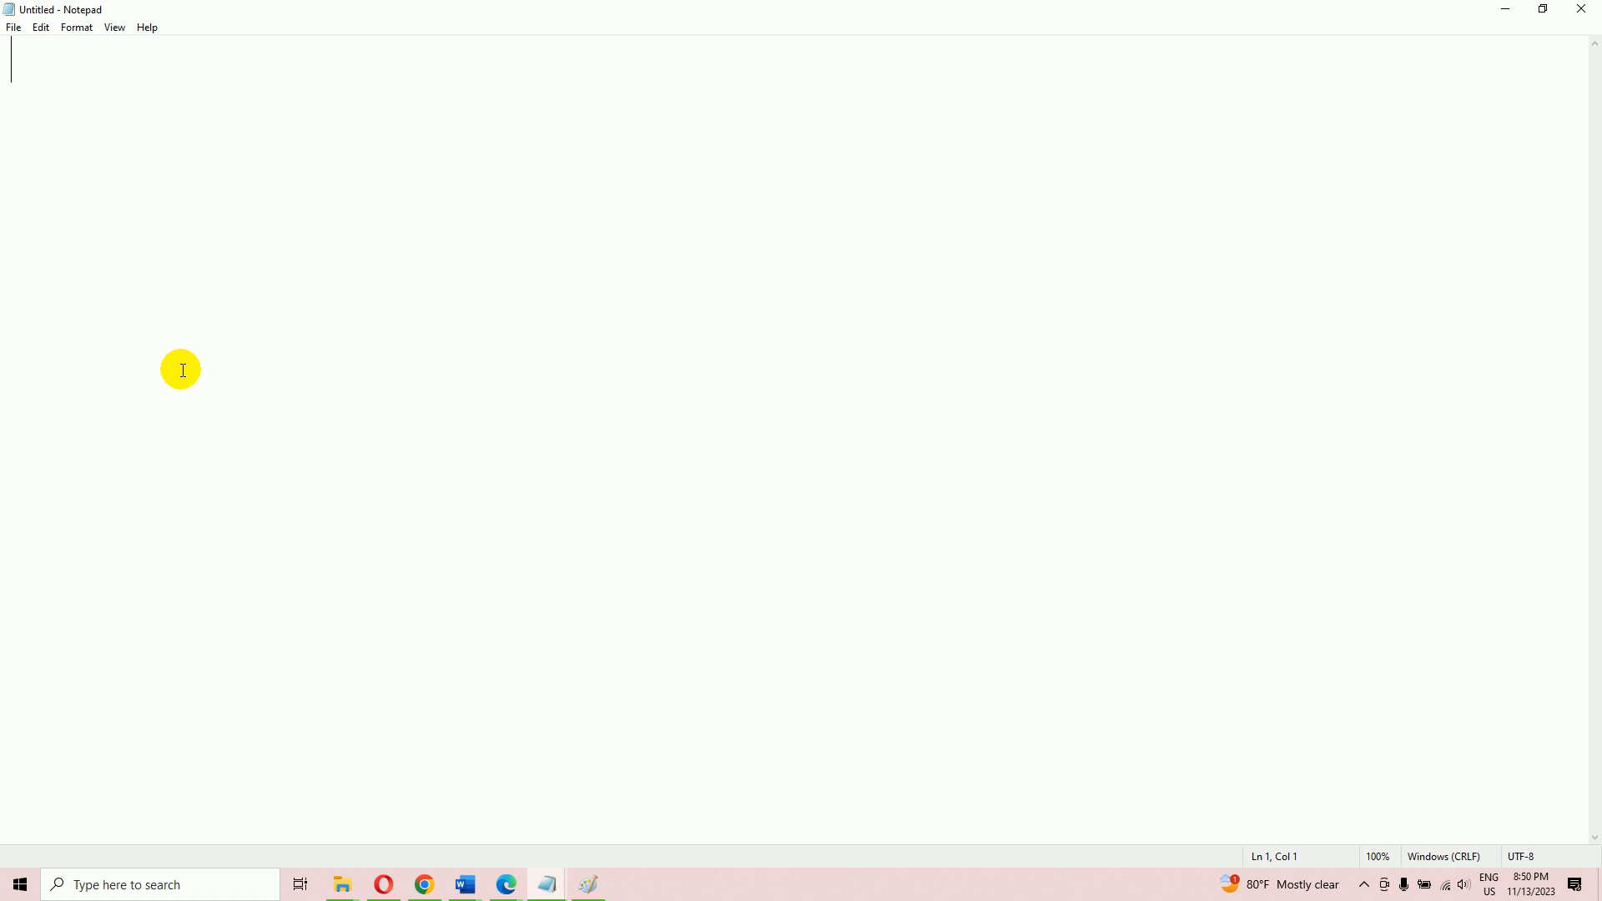
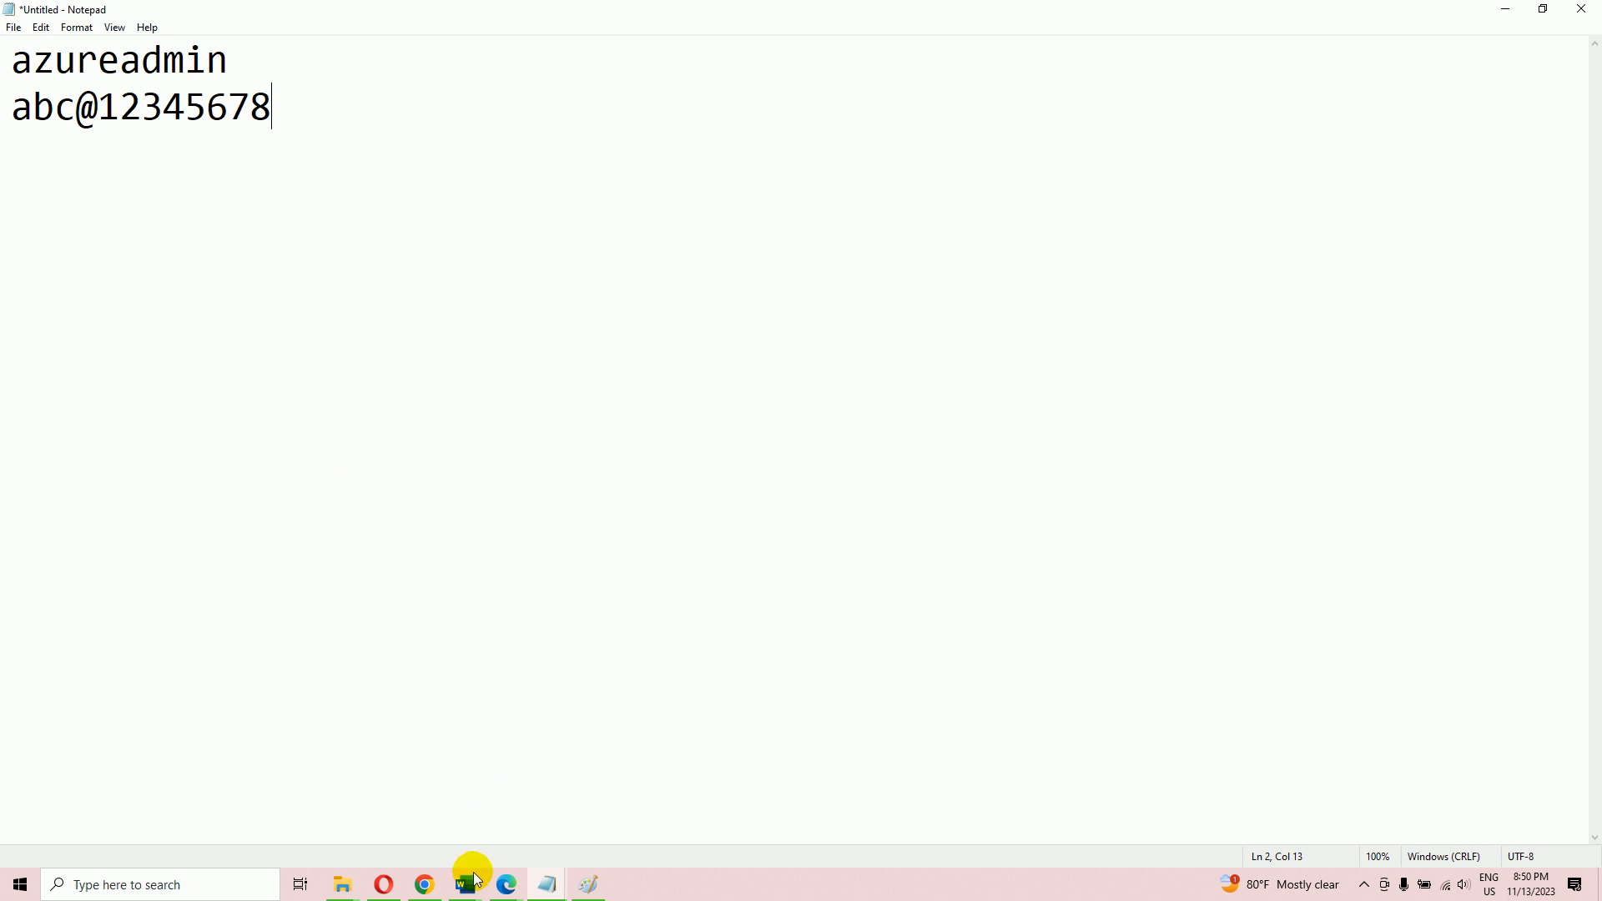
mouse_move(507, 884)
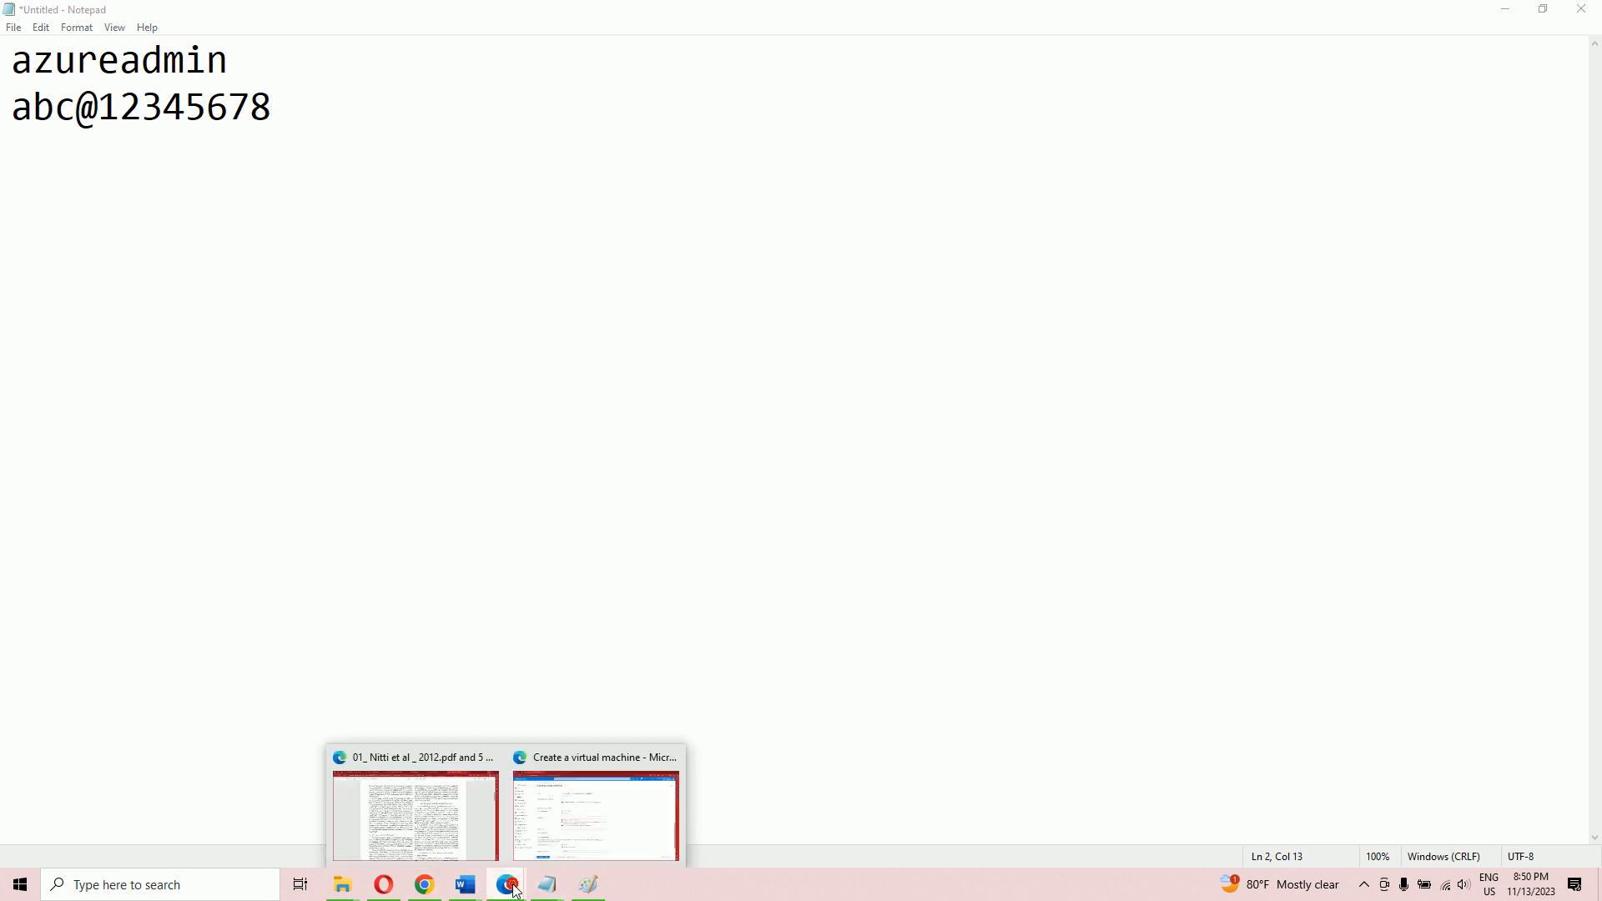
left_click(574, 830)
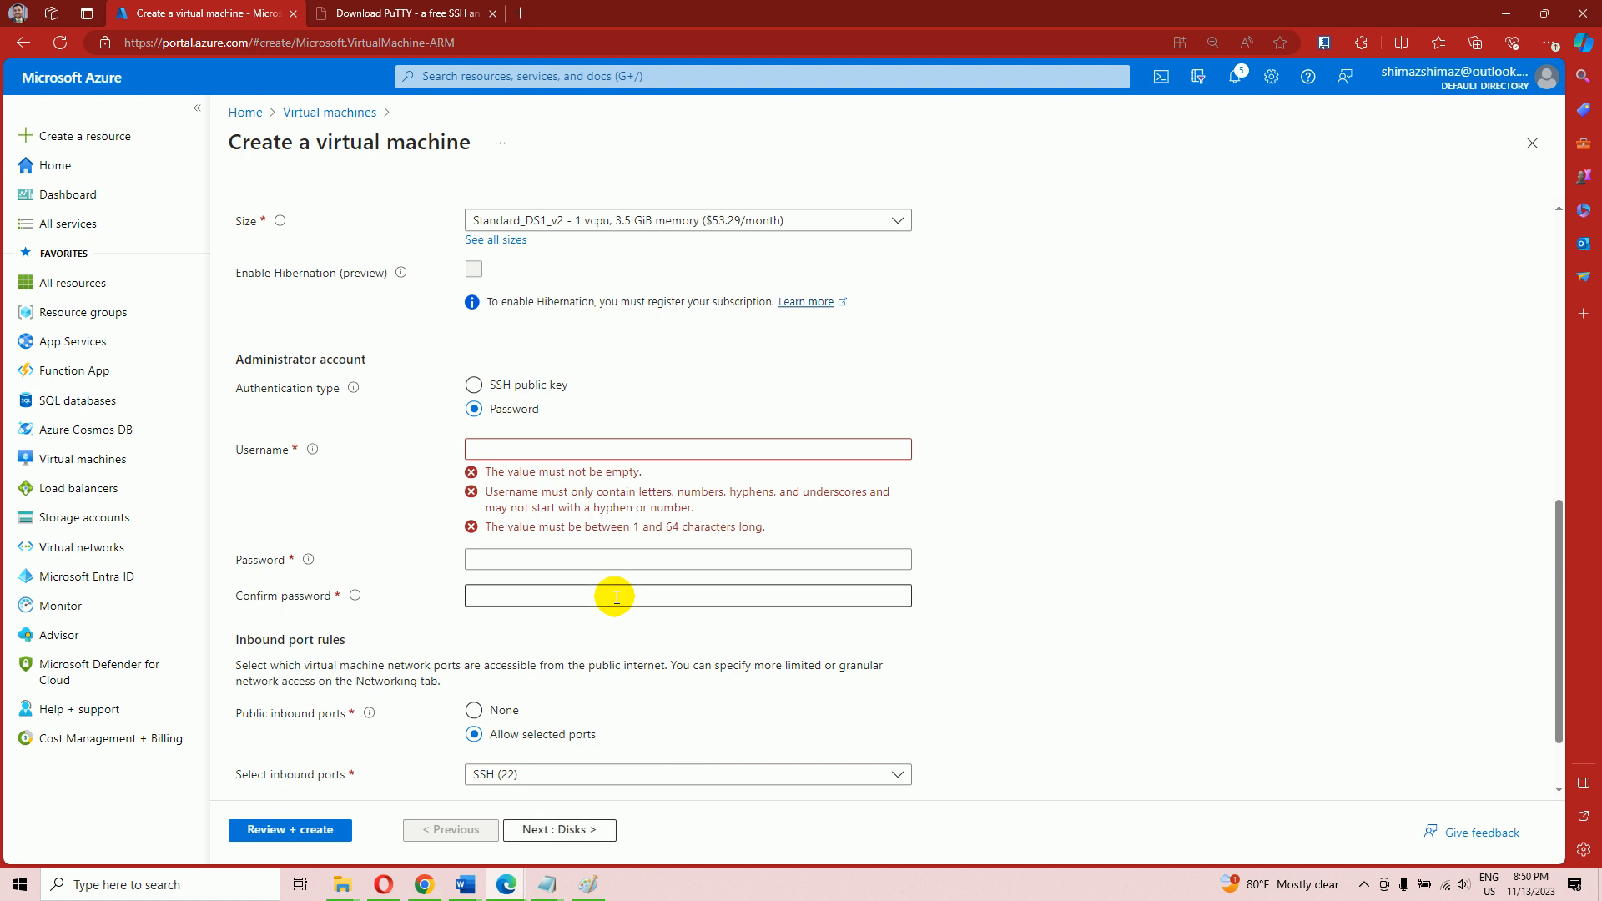
Enter the admin username and the password twice, keeping SSH (22) as the inbound port
left_click(544, 449)
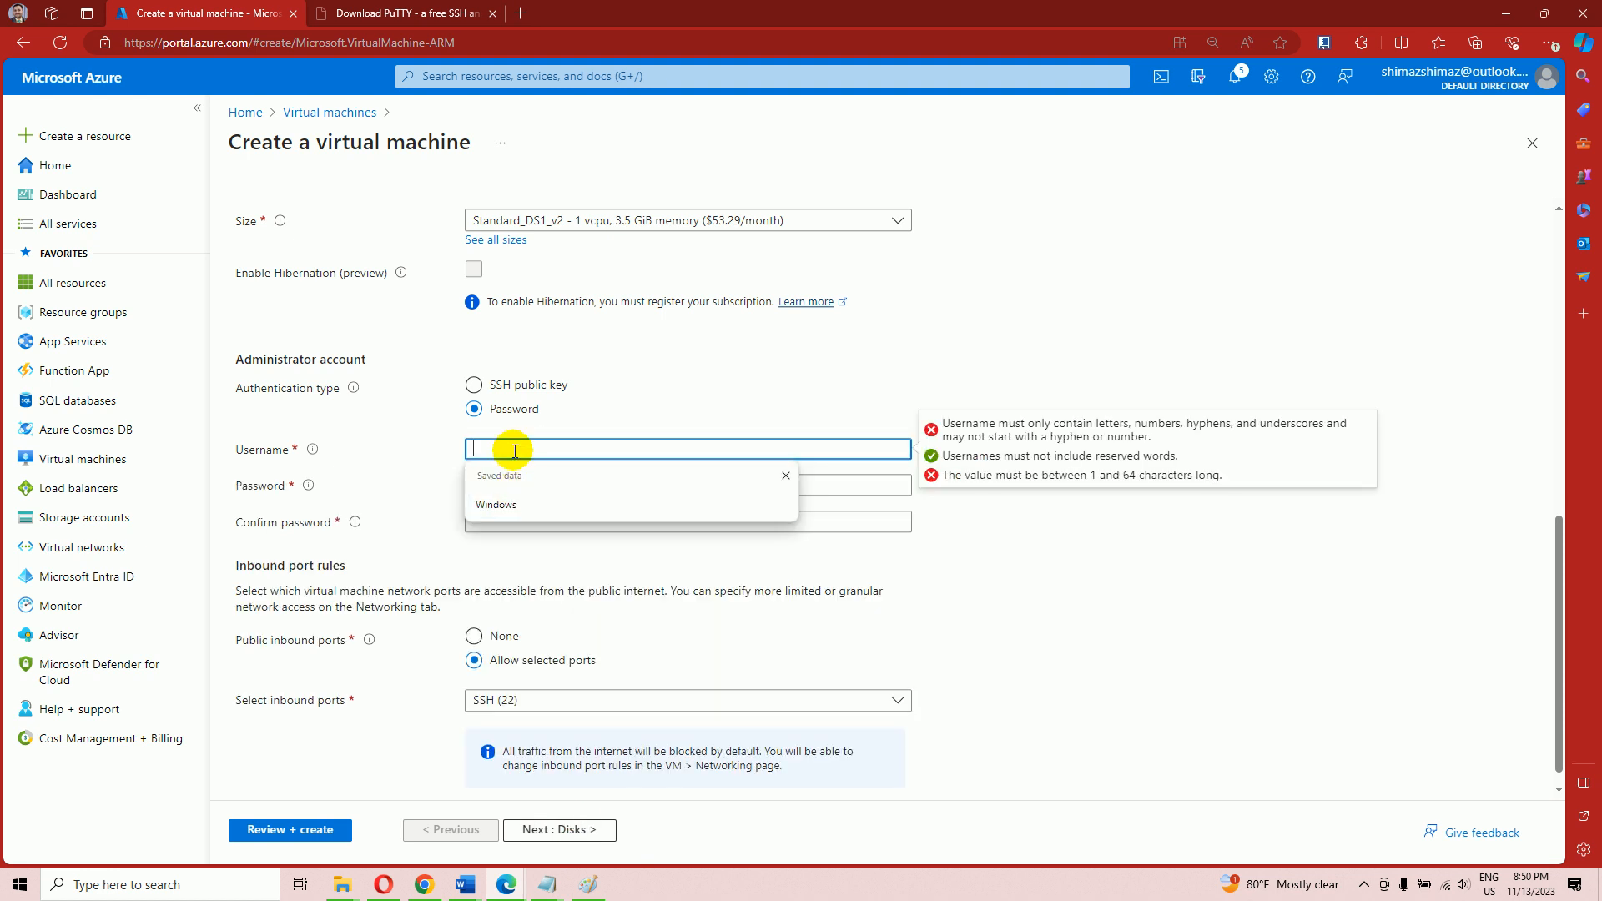
left_click(515, 450)
type("azureadmin")
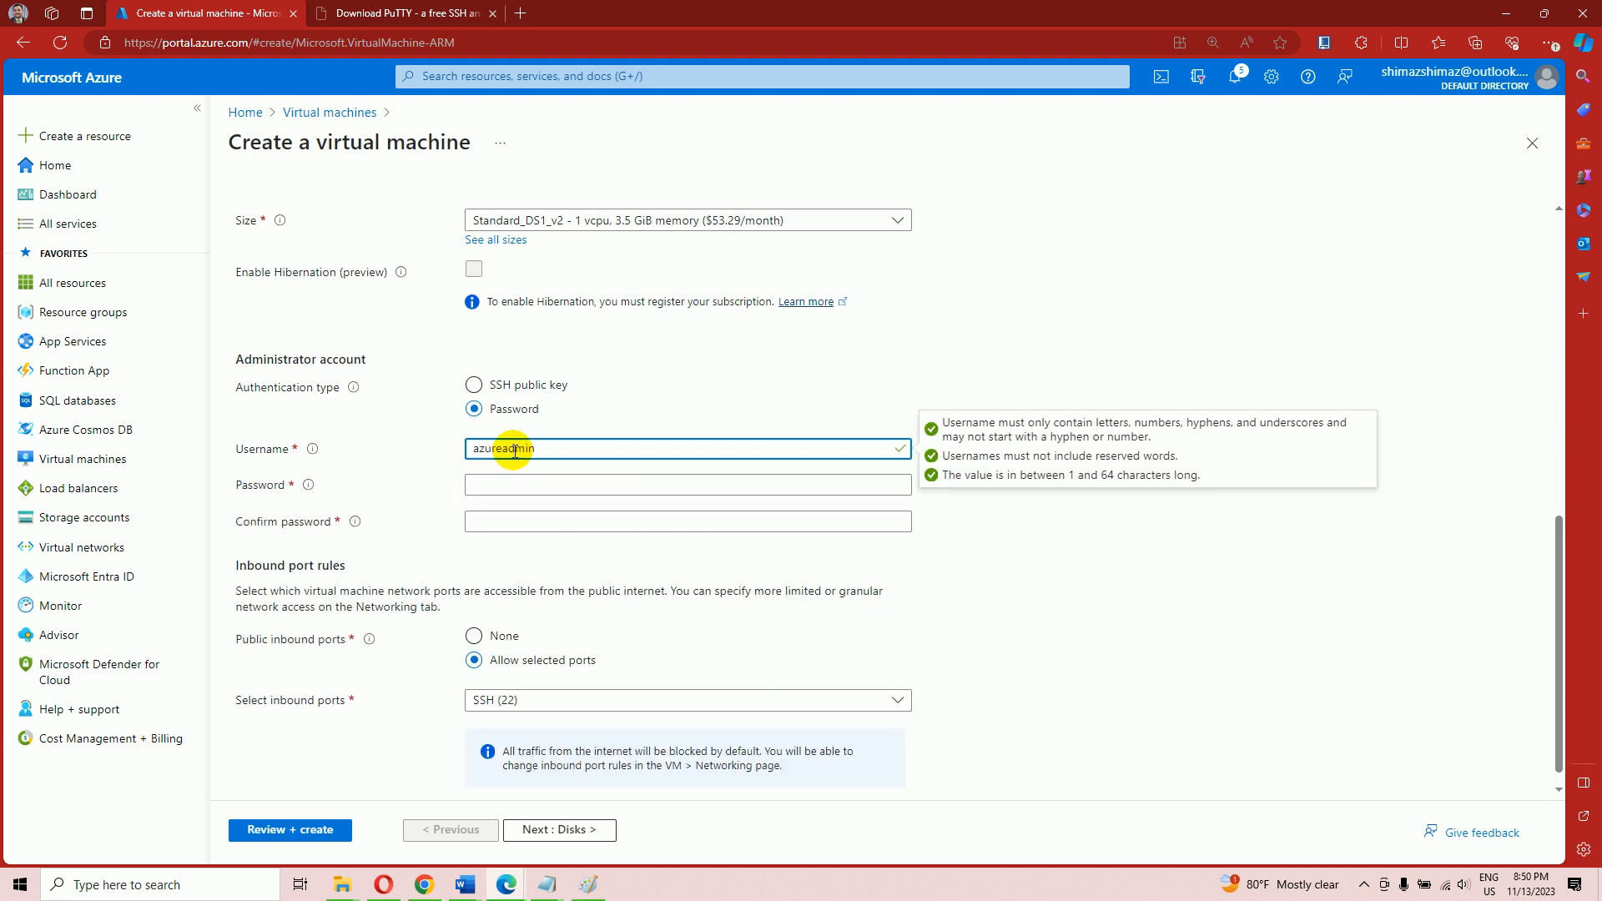
left_click(495, 486)
type("A")
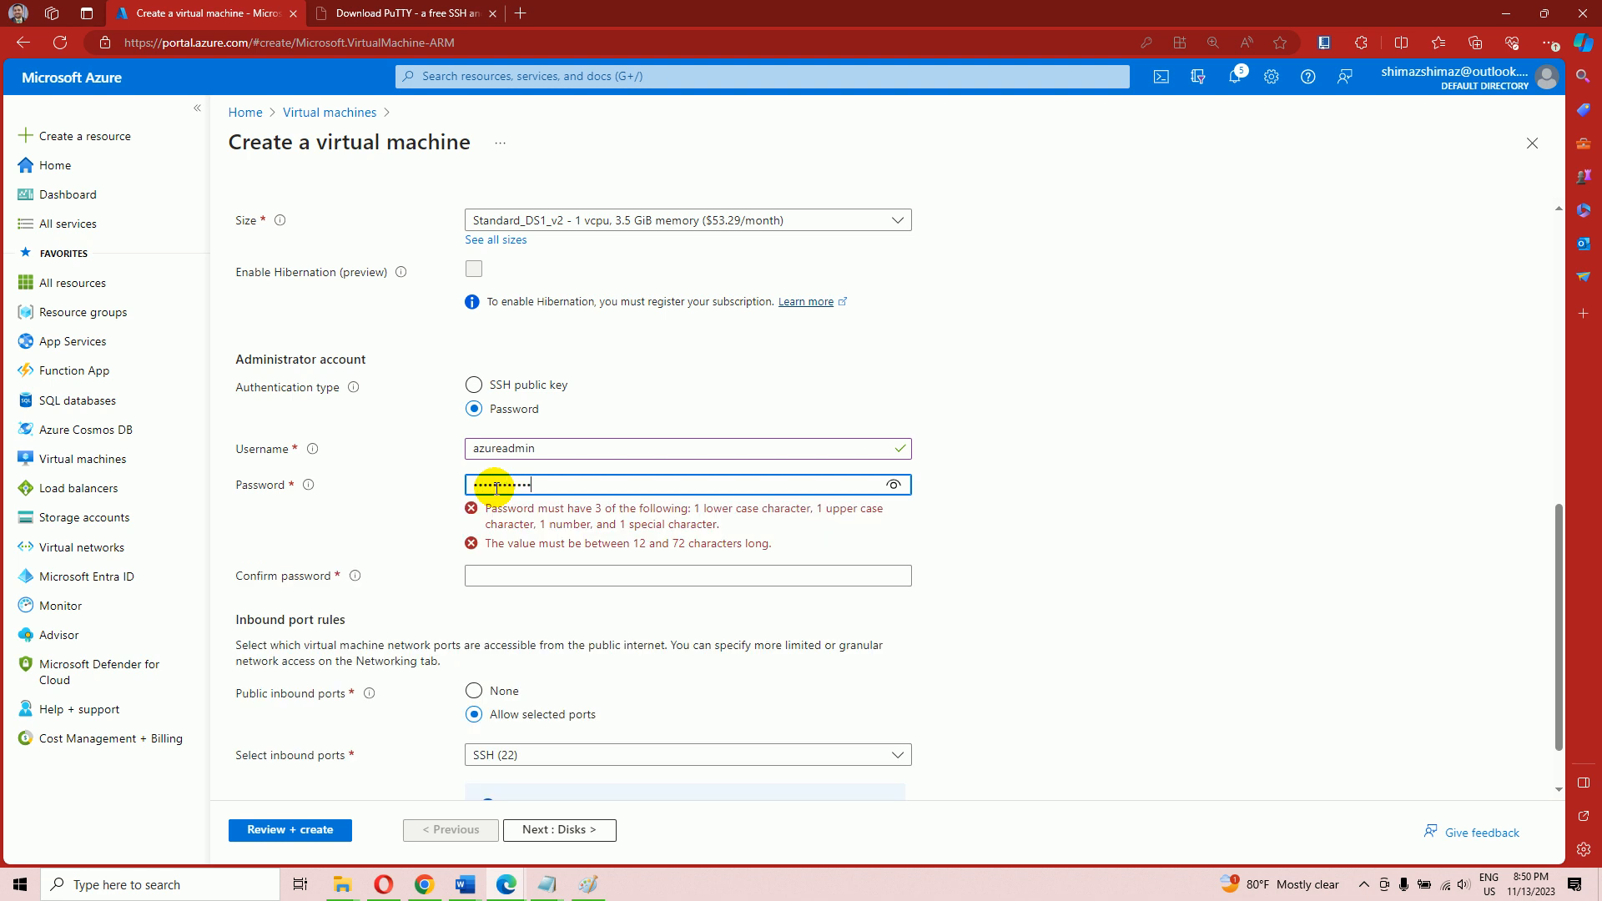
left_click(496, 517)
type("A•••")
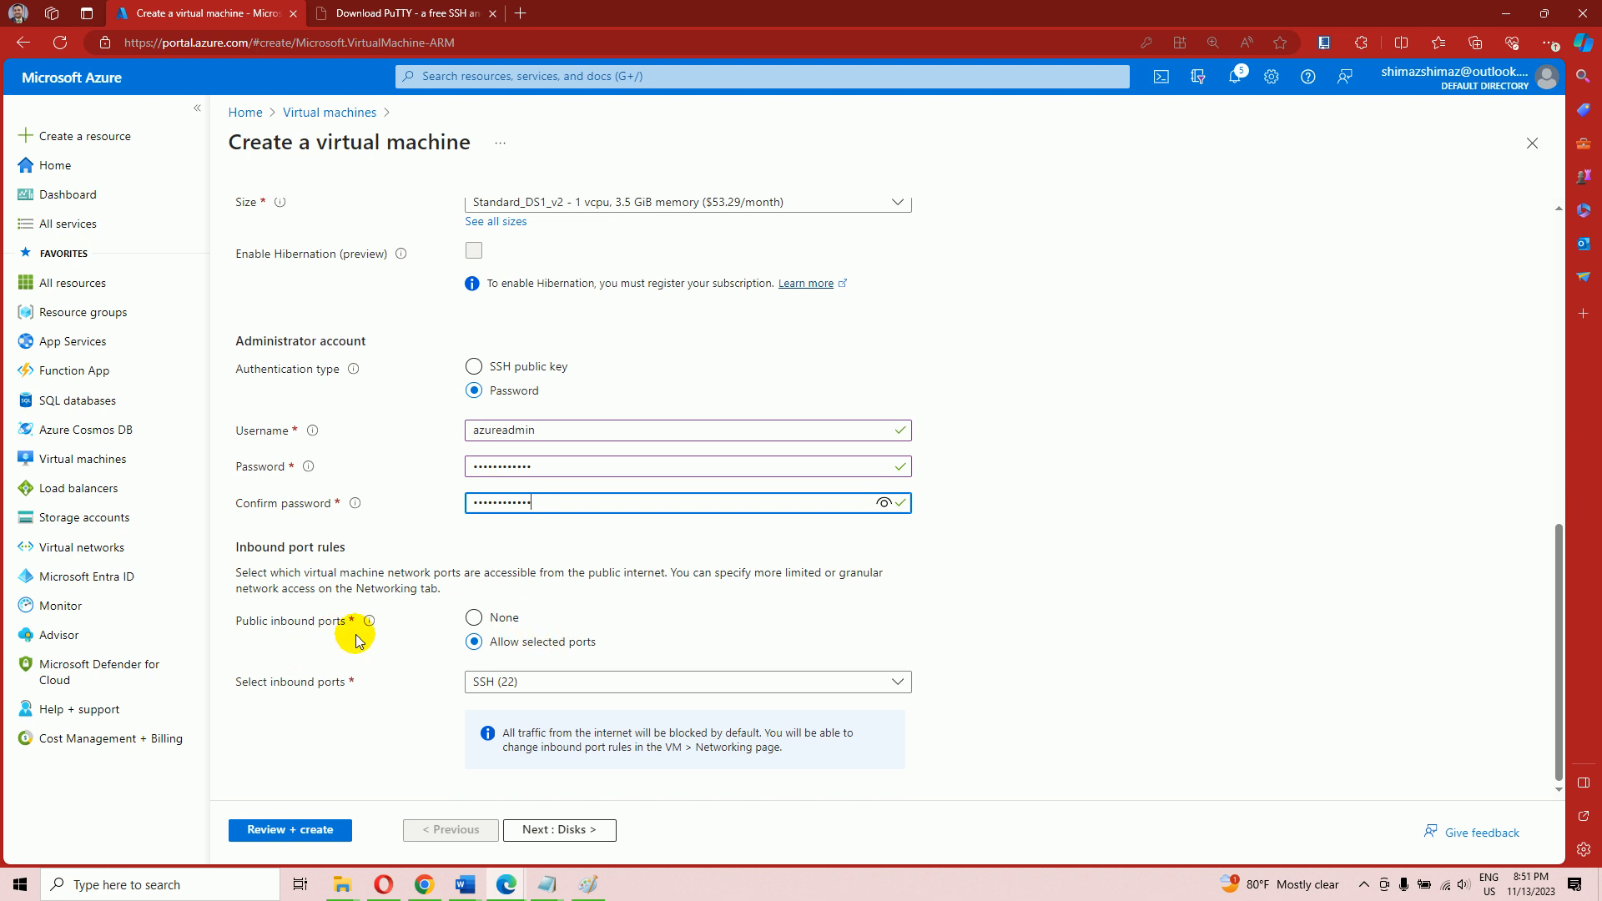
left_click(513, 685)
left_click(513, 685)
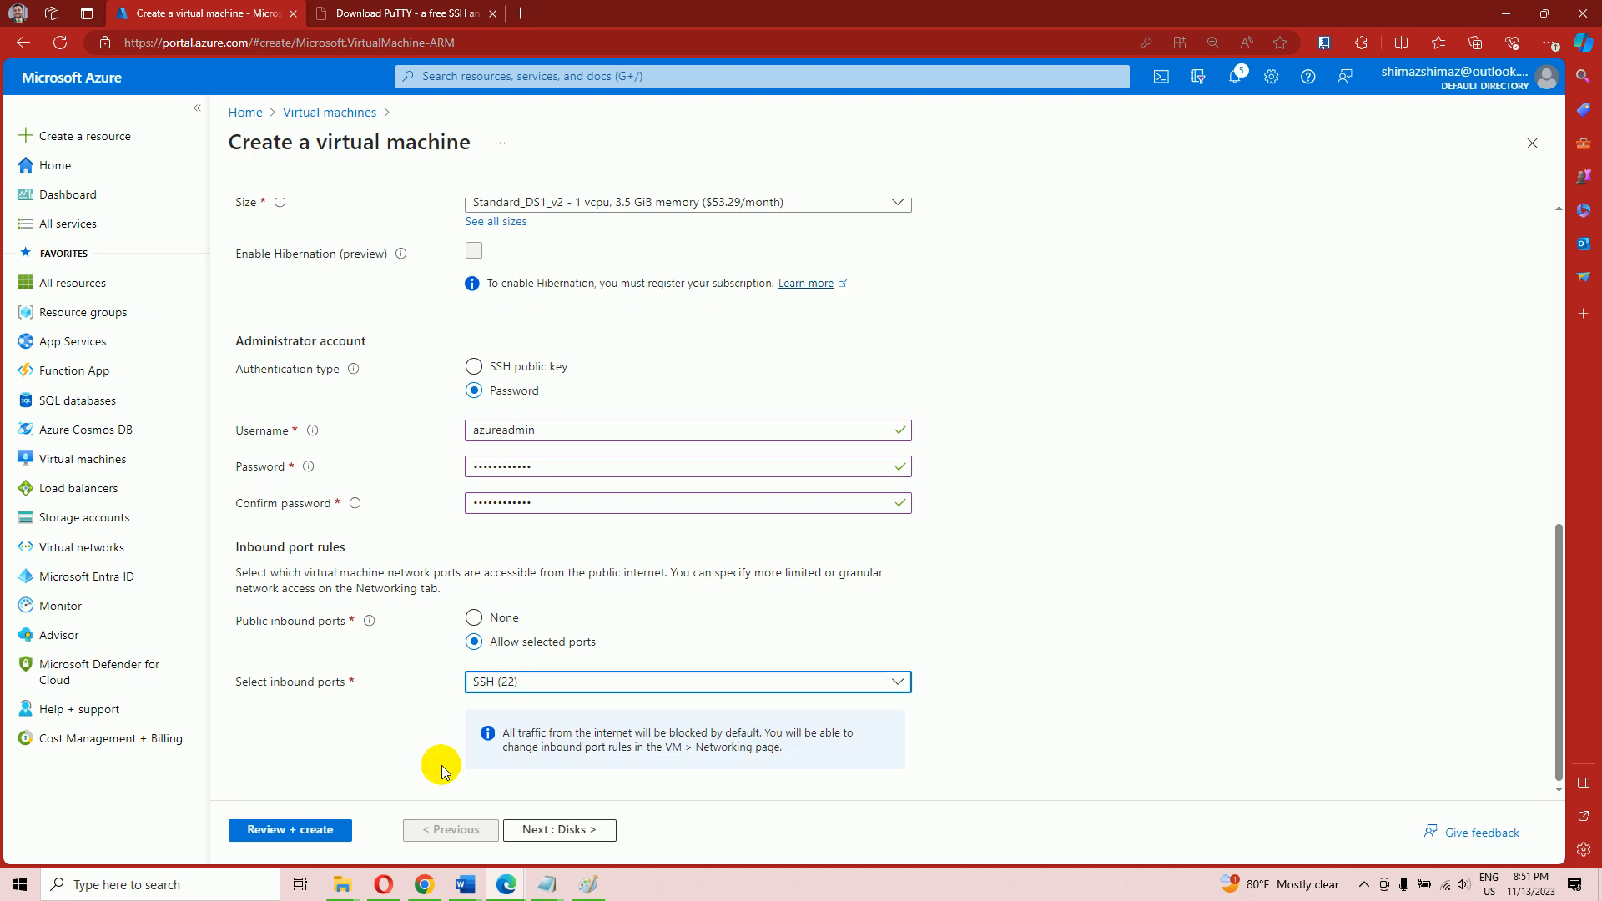
Step back from Review + create through Tags, Advanced, Monitoring and Management to Networking
left_click(291, 831)
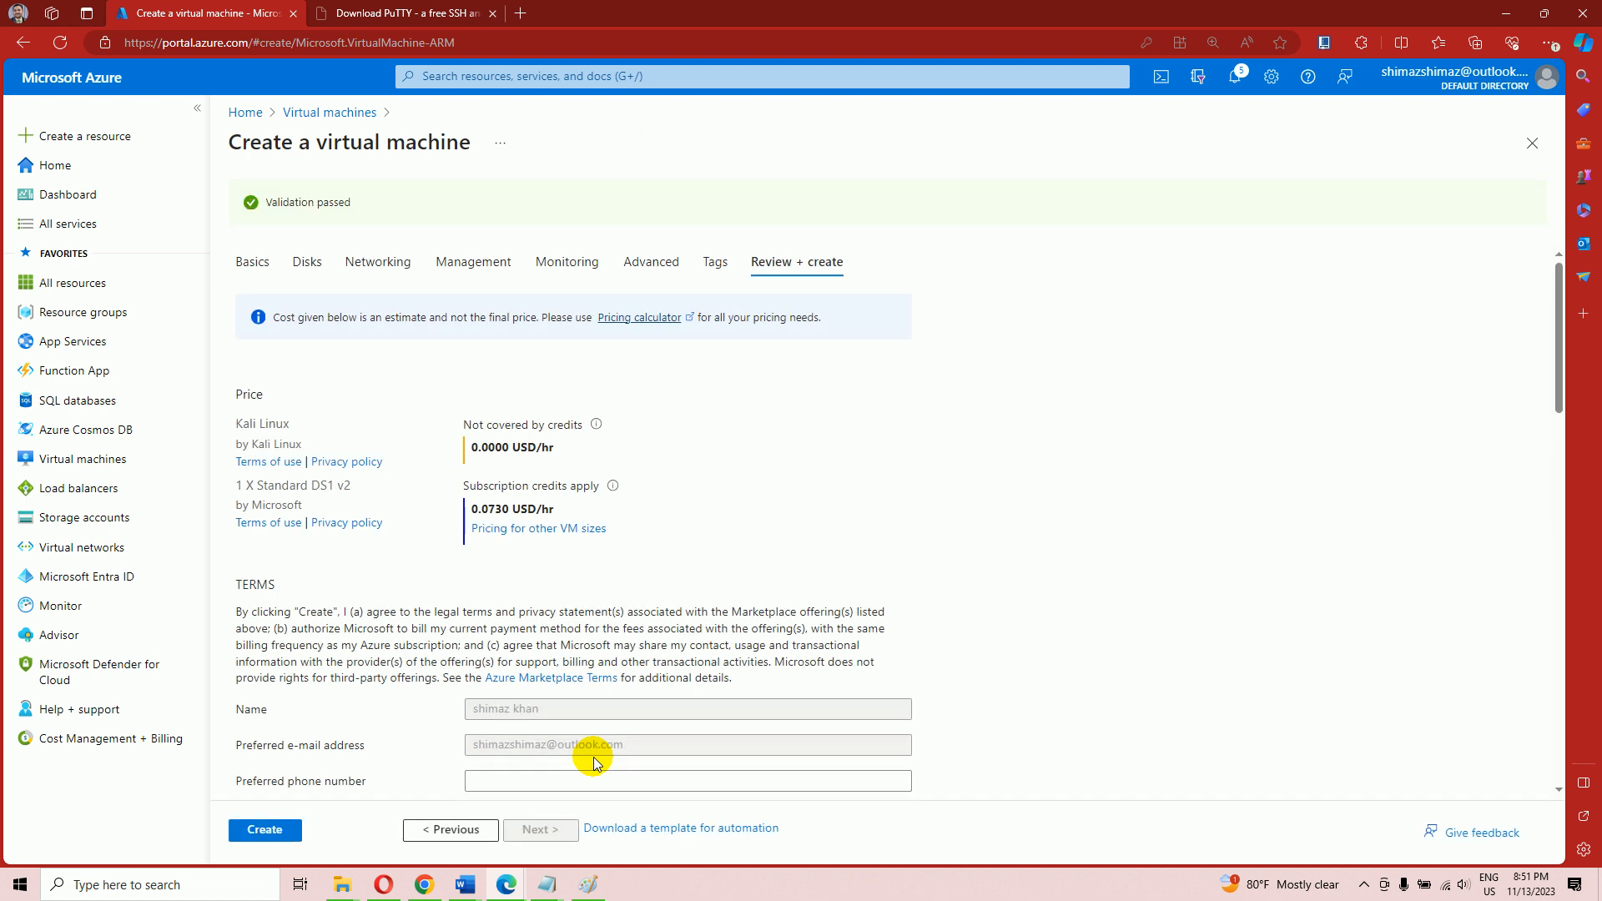
left_click(456, 830)
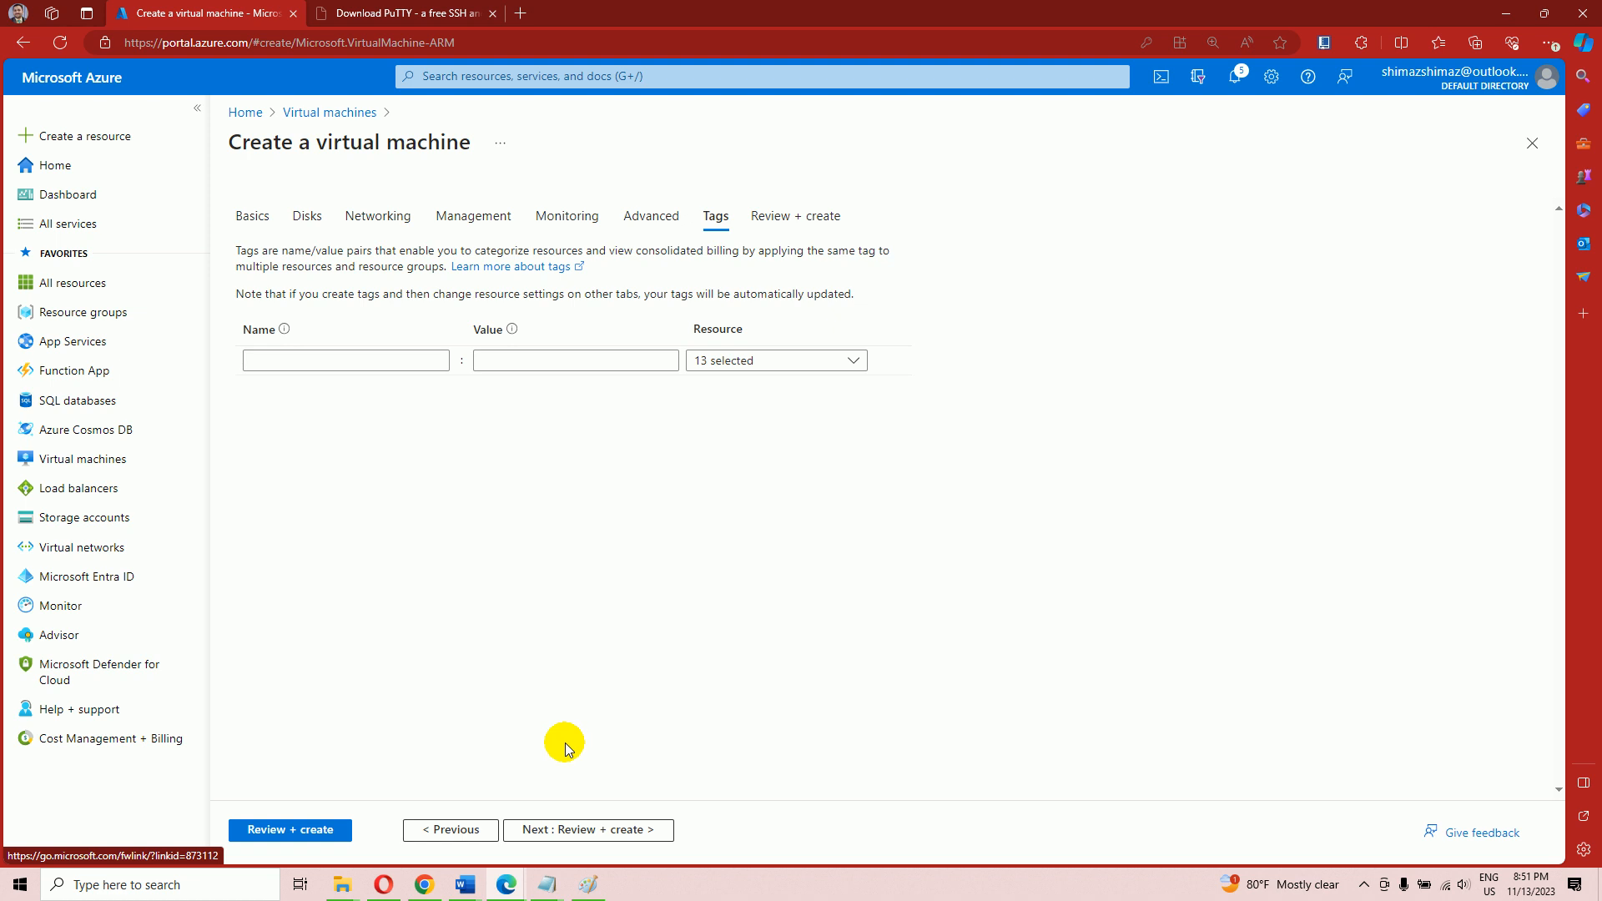
left_click(466, 841)
left_click(467, 841)
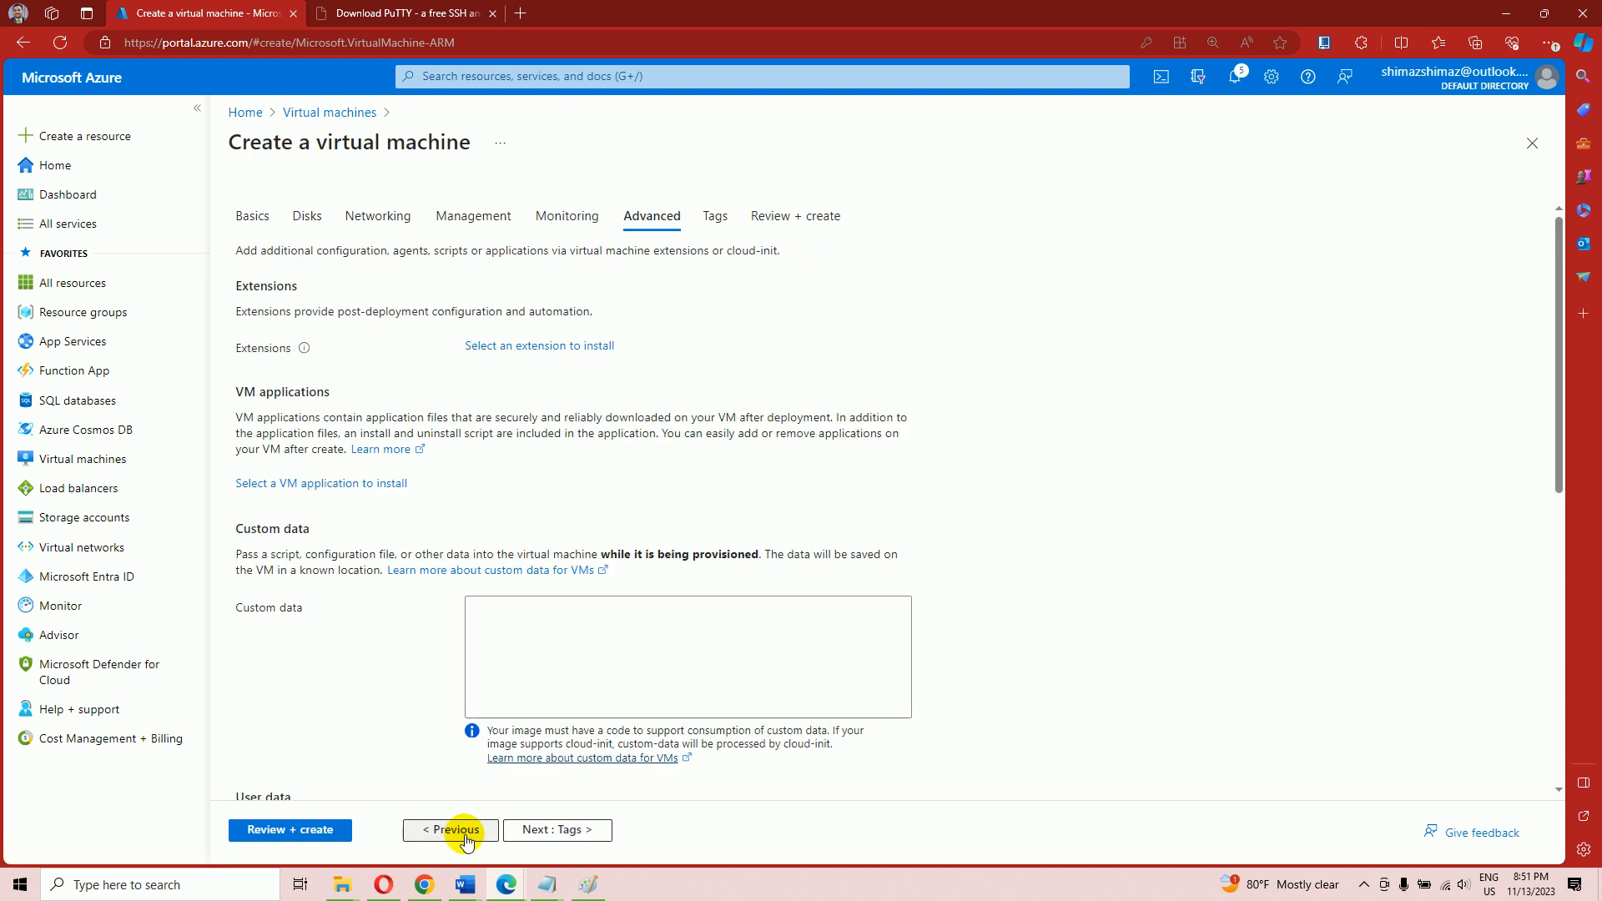
left_click(467, 841)
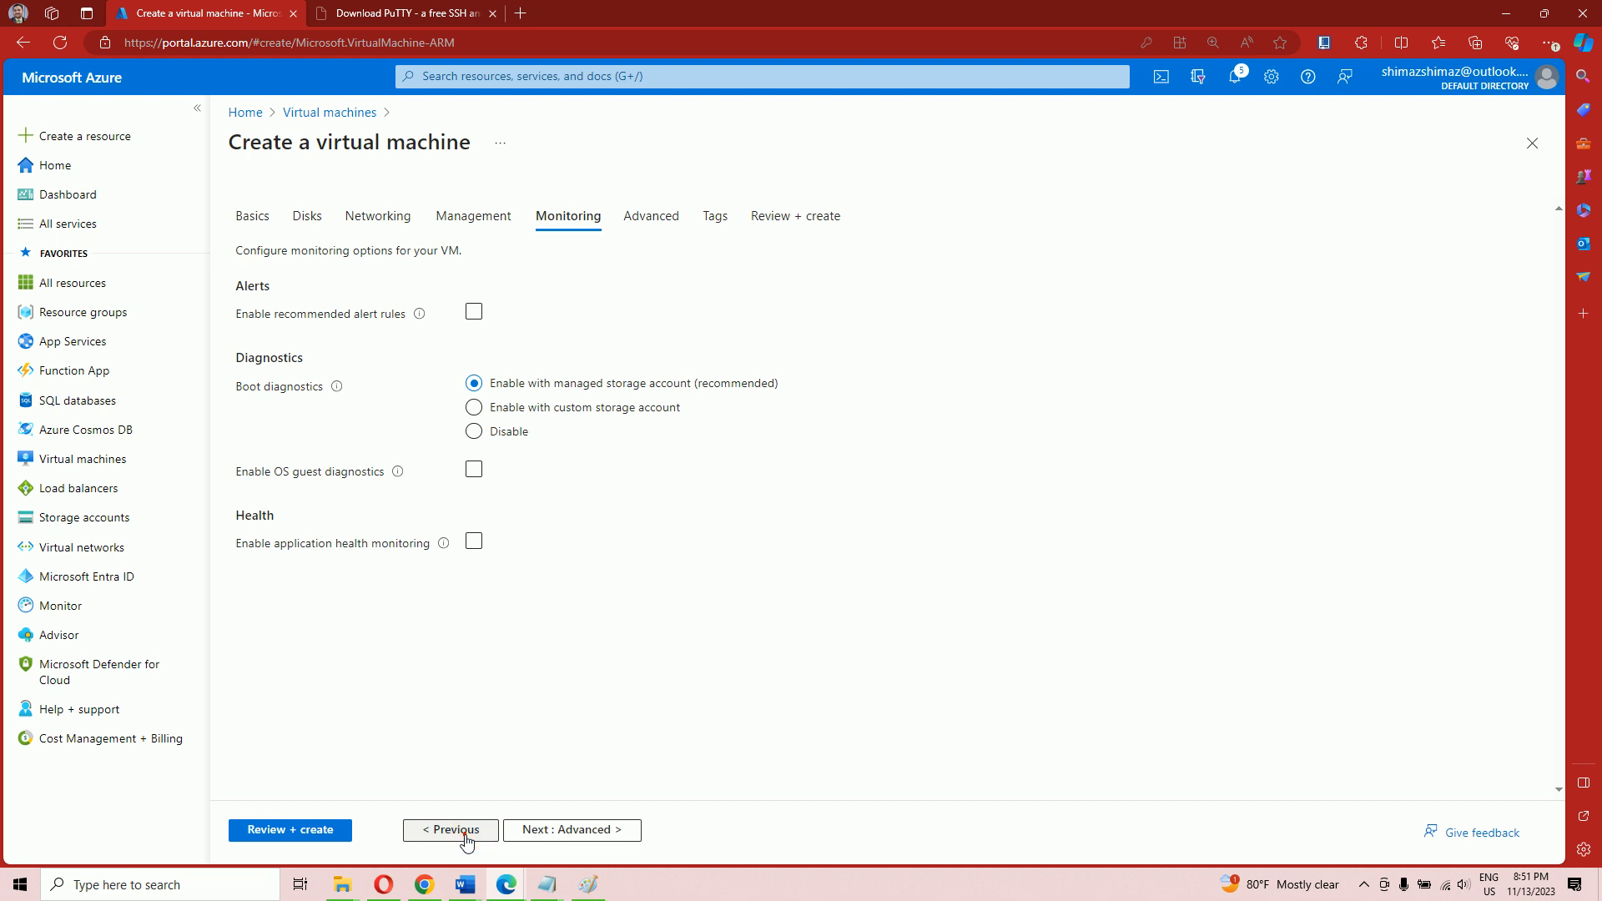
left_click(467, 841)
left_click(466, 841)
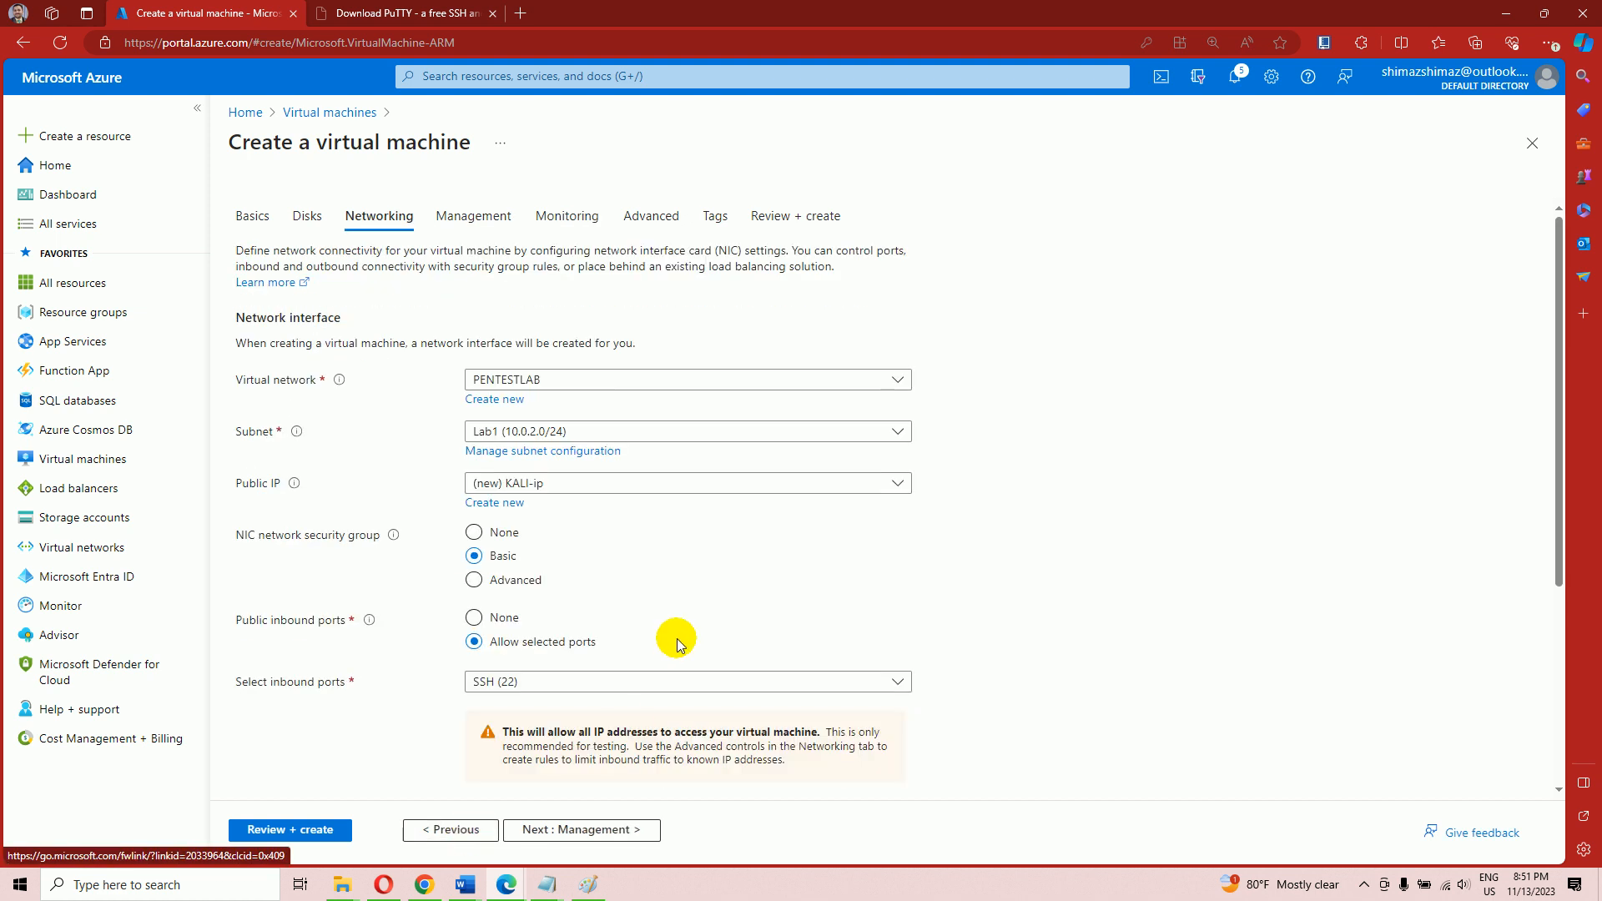
scroll(677, 643, "down", 4)
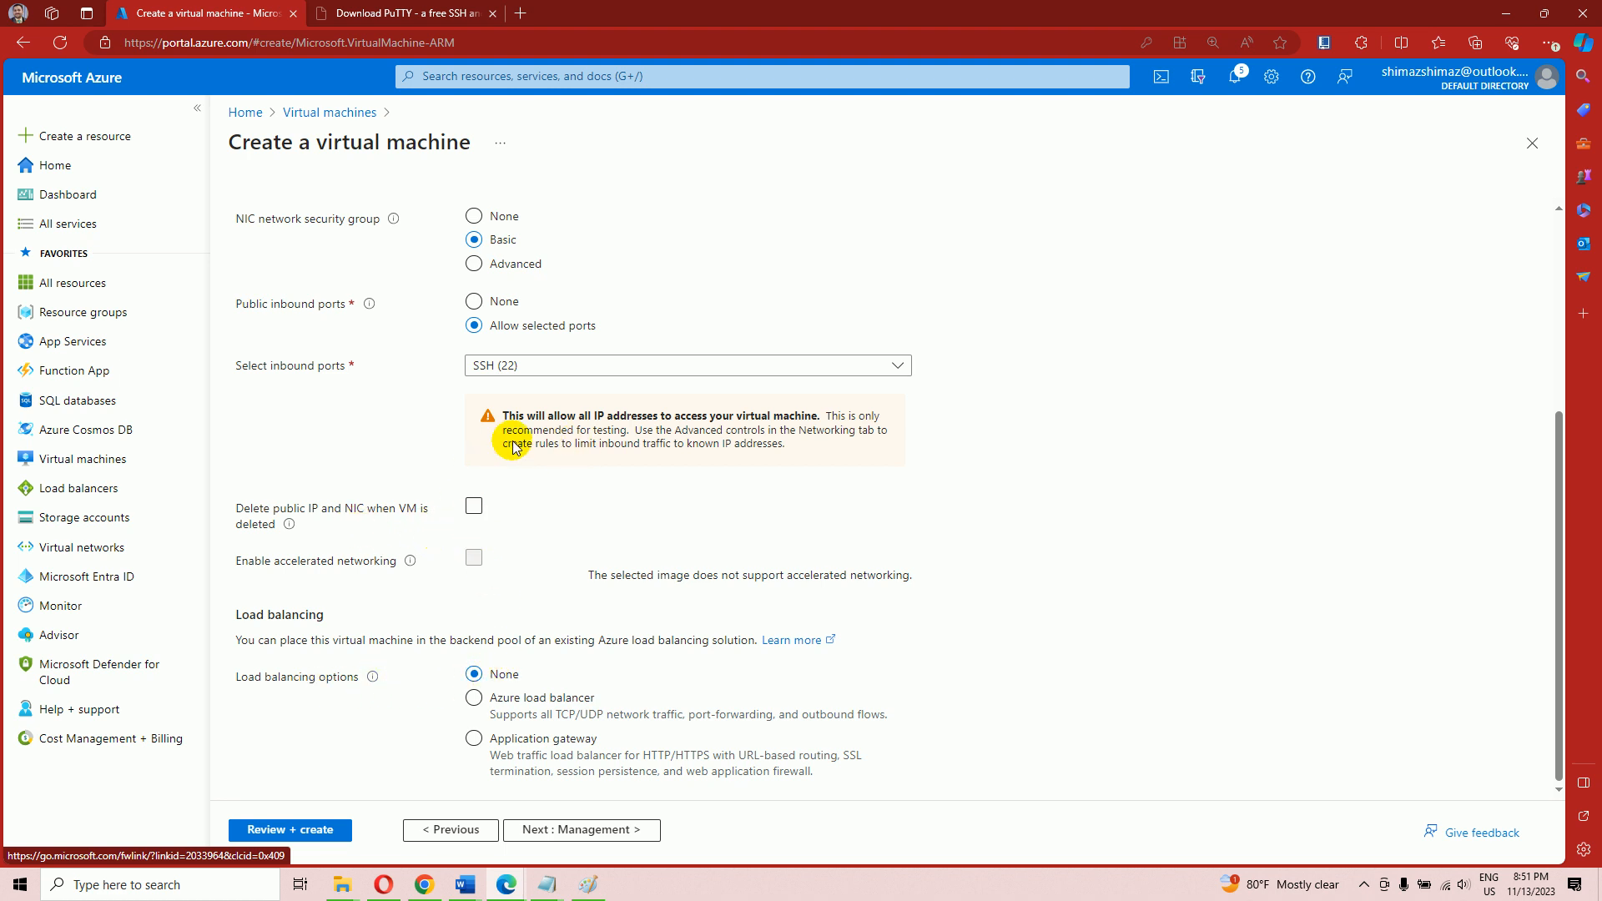
scroll(449, 365, "up", 1)
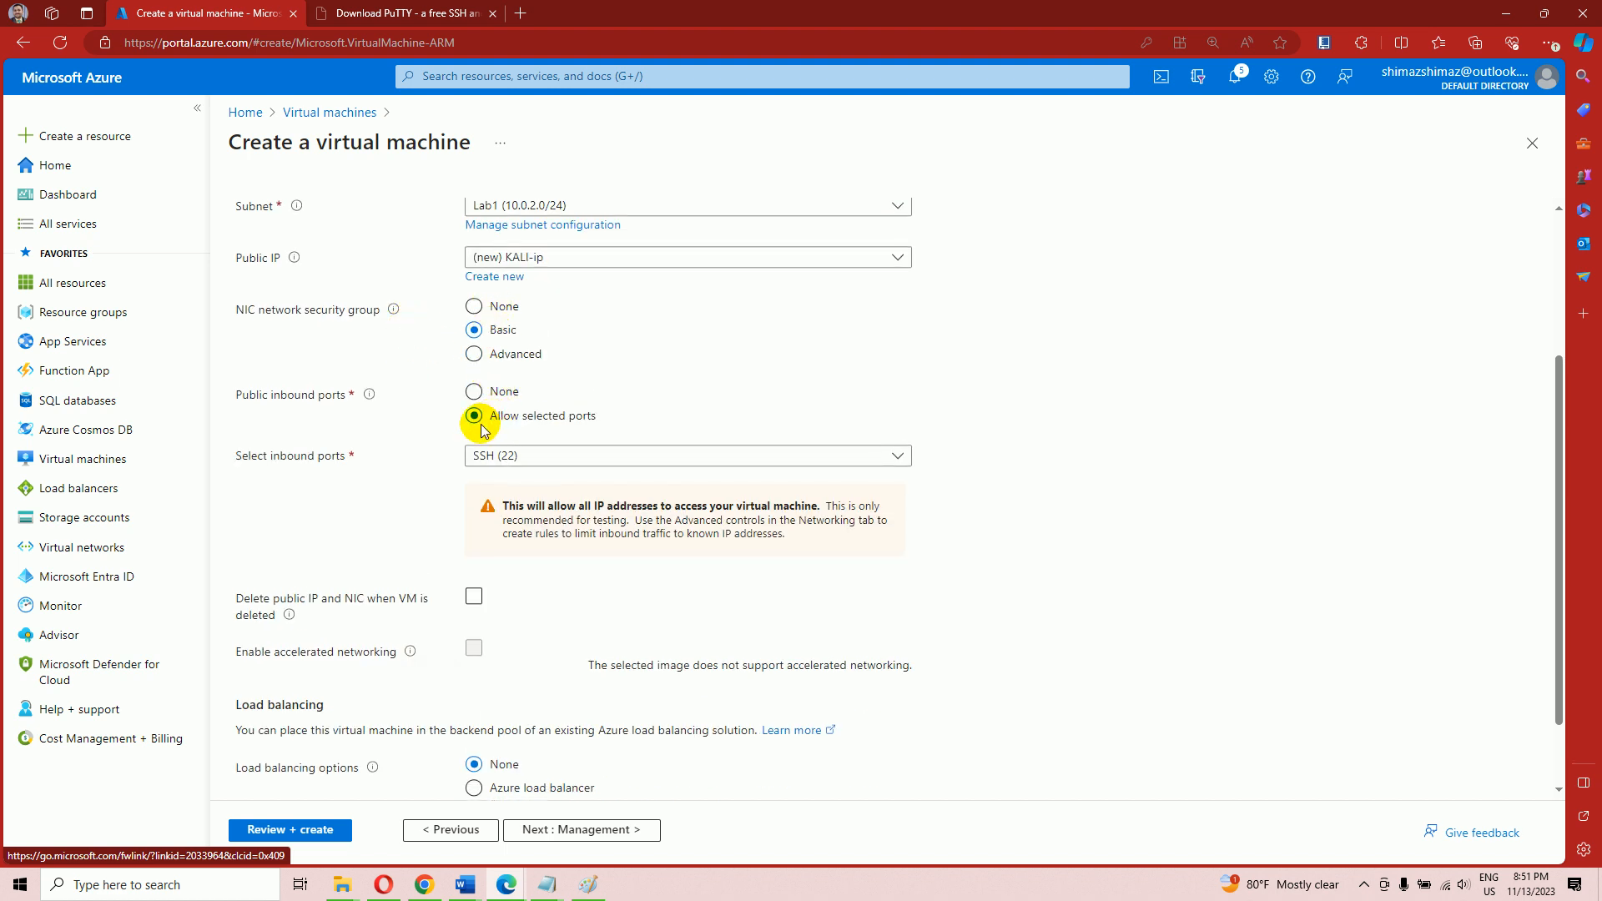
scroll(377, 359, "up", 1)
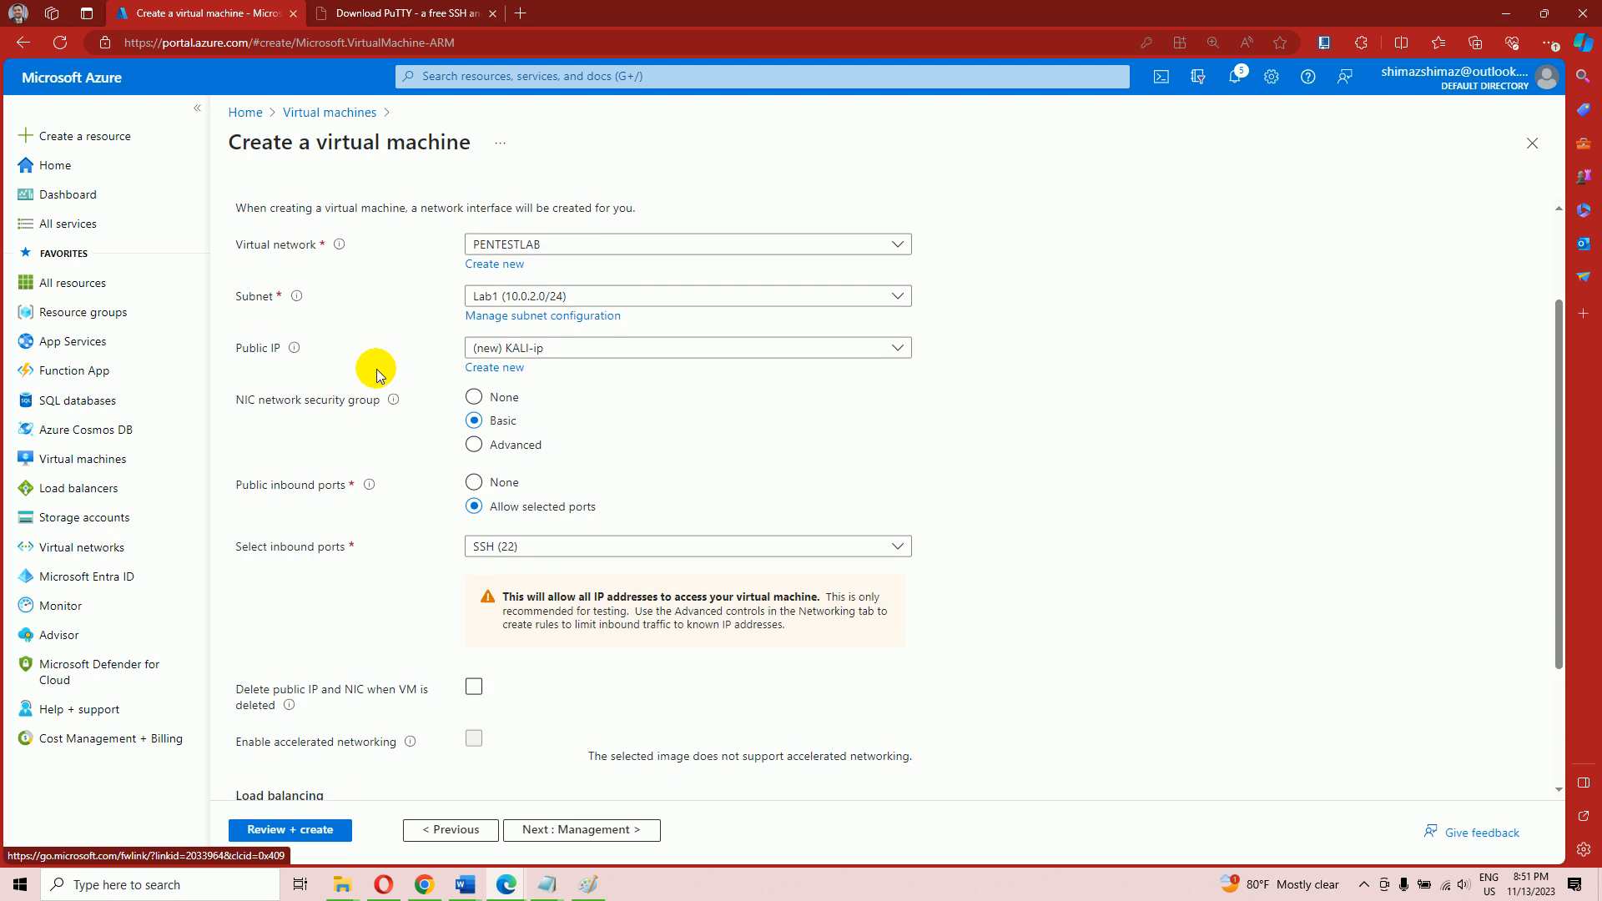
scroll(377, 369, "up", 2)
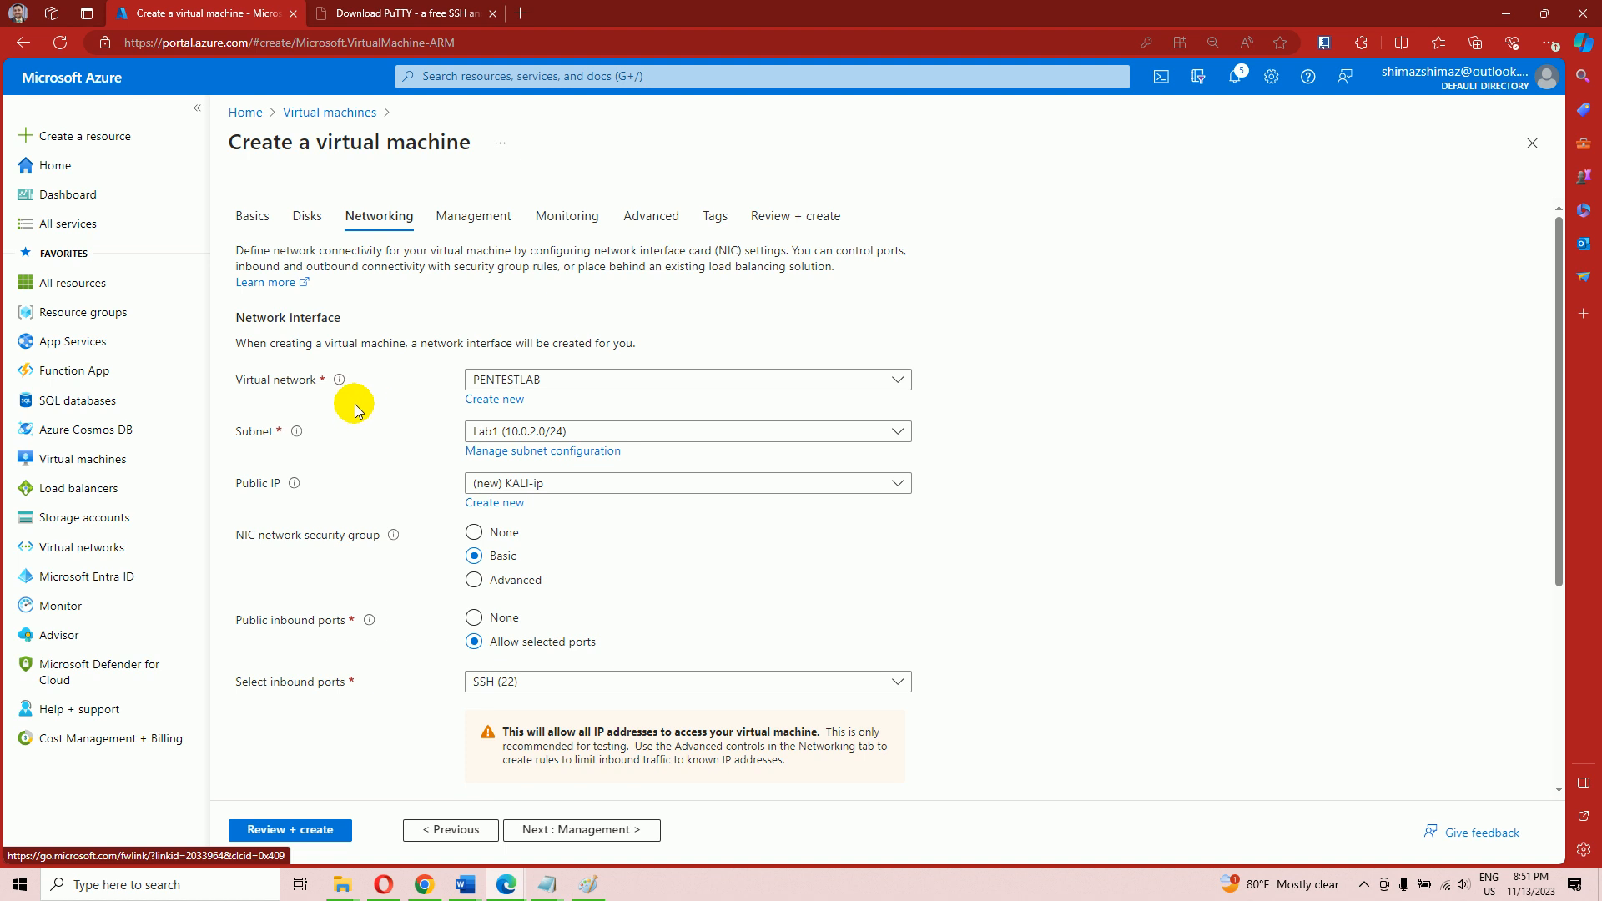
left_click(253, 217)
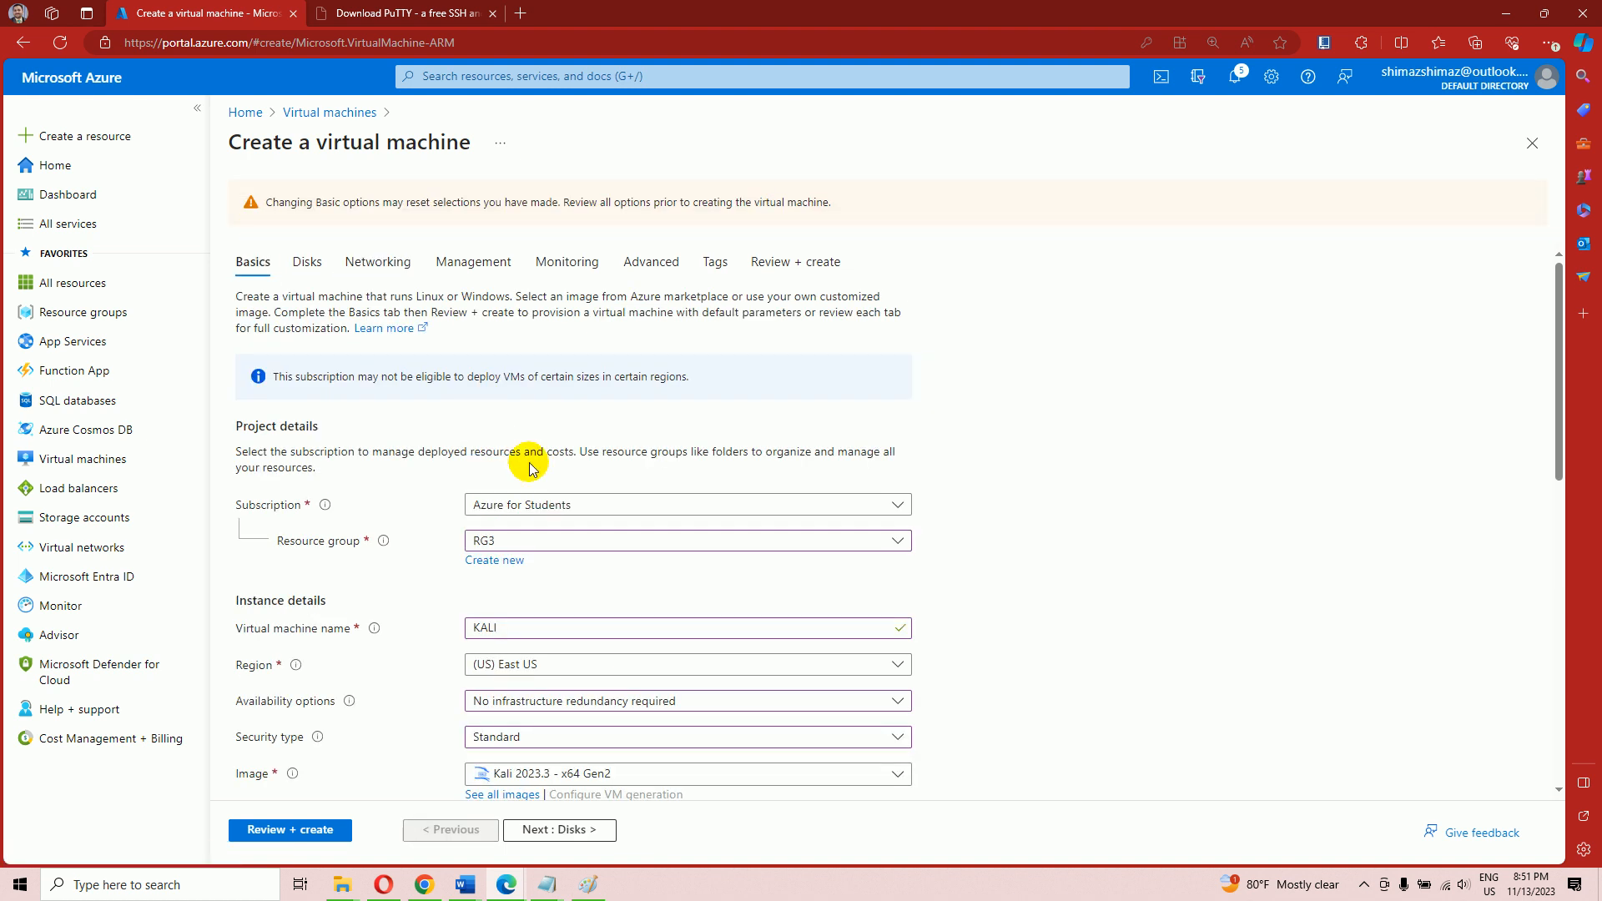
scroll(518, 451, "down", 10)
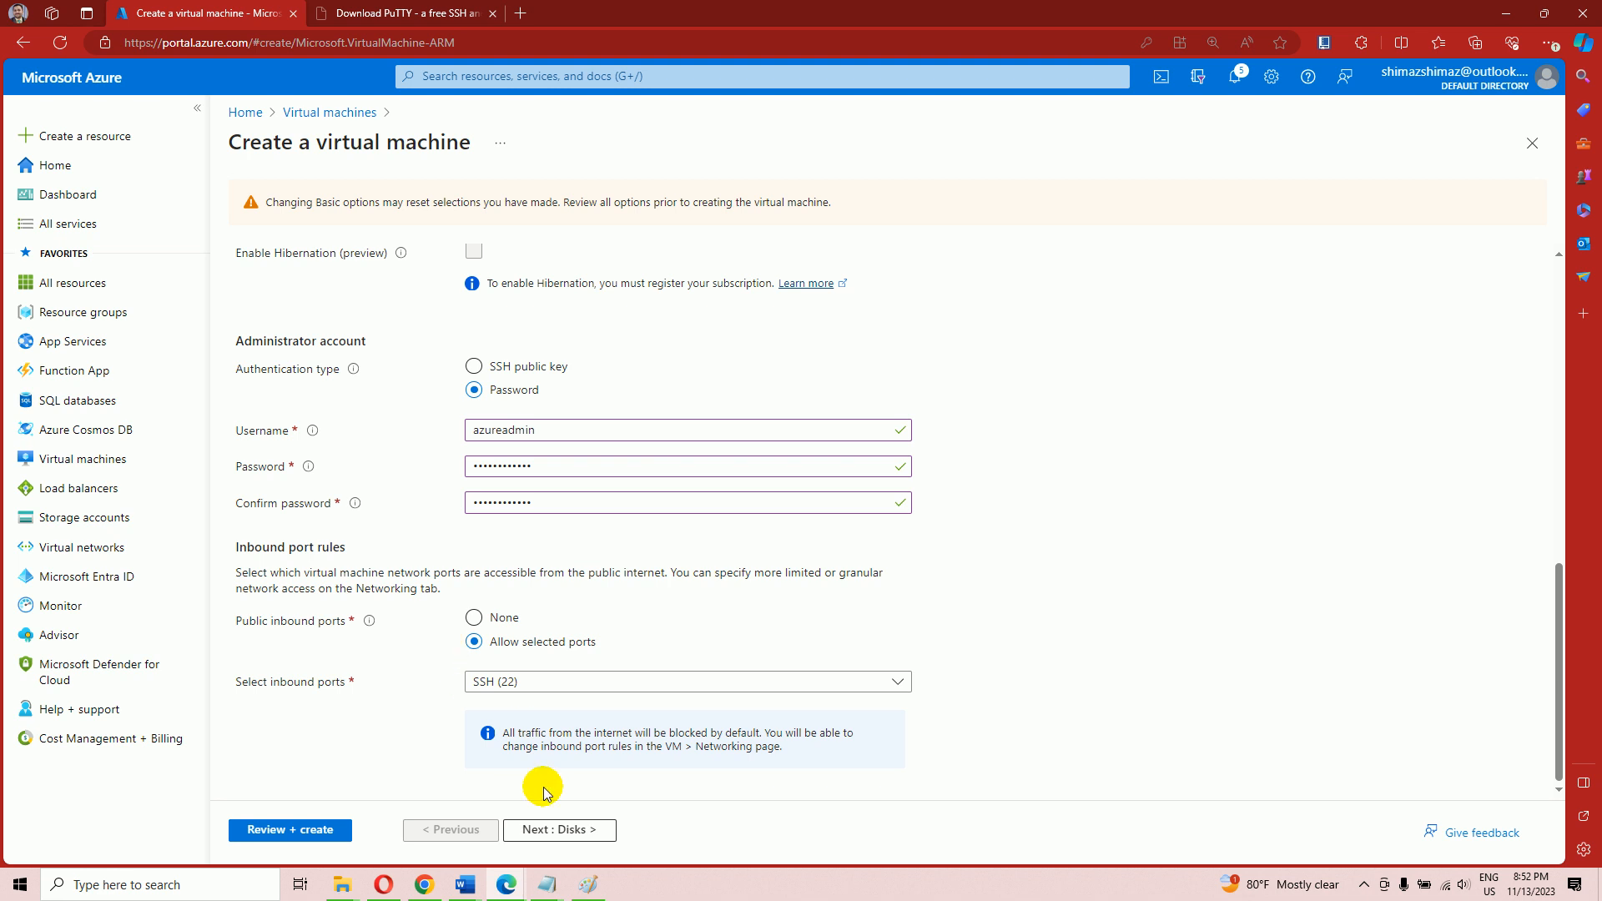
left_click(549, 831)
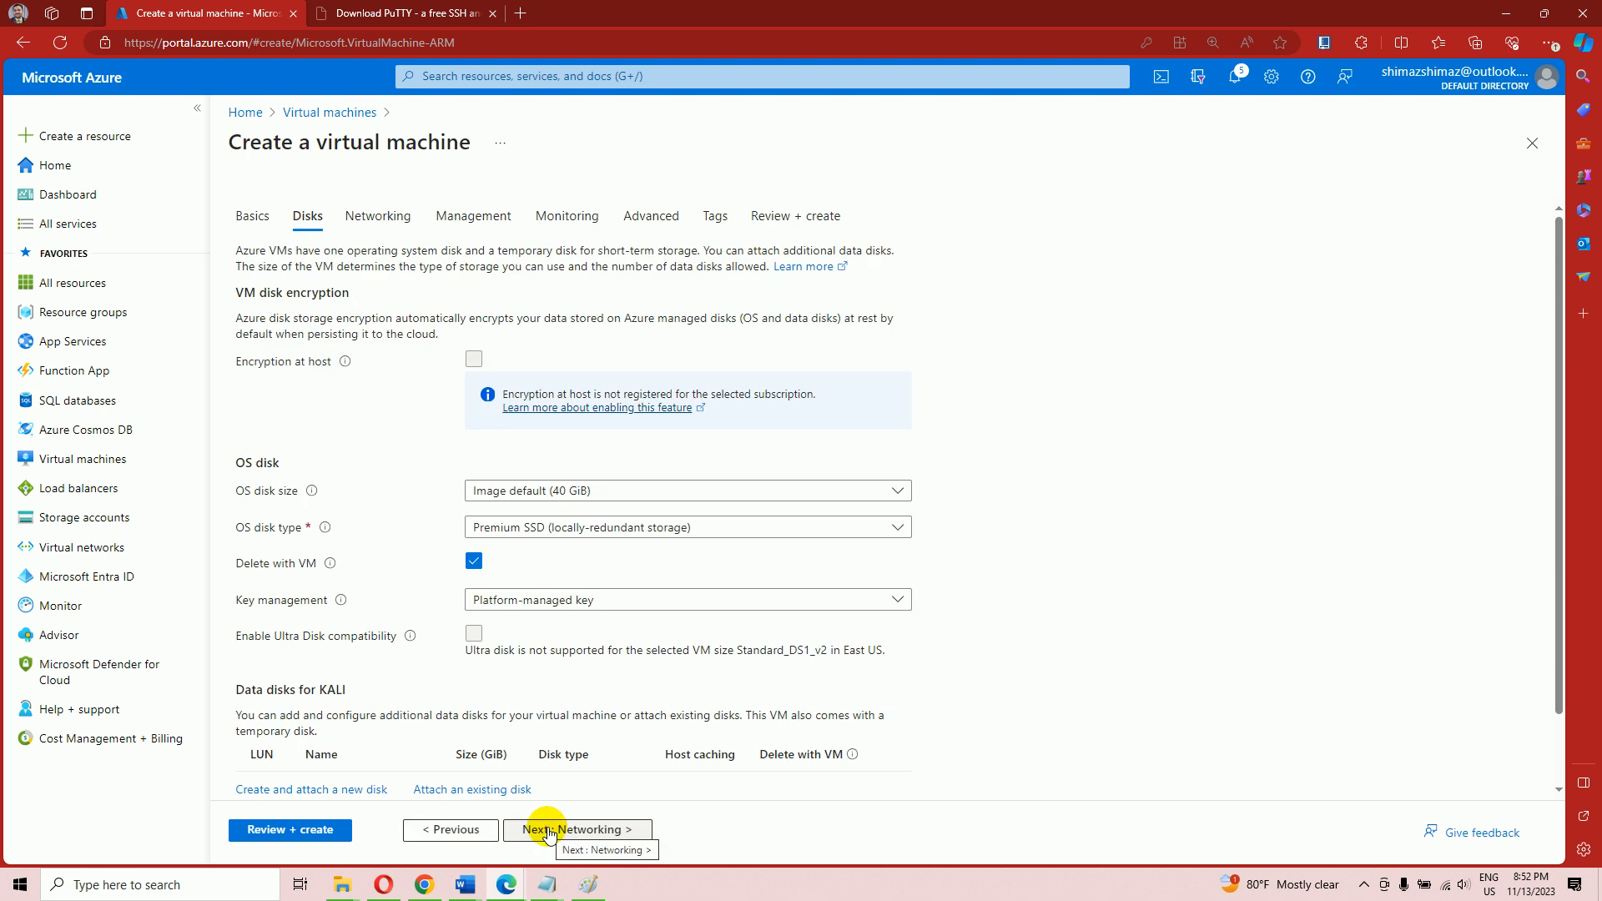
scroll(597, 738, "down", 1)
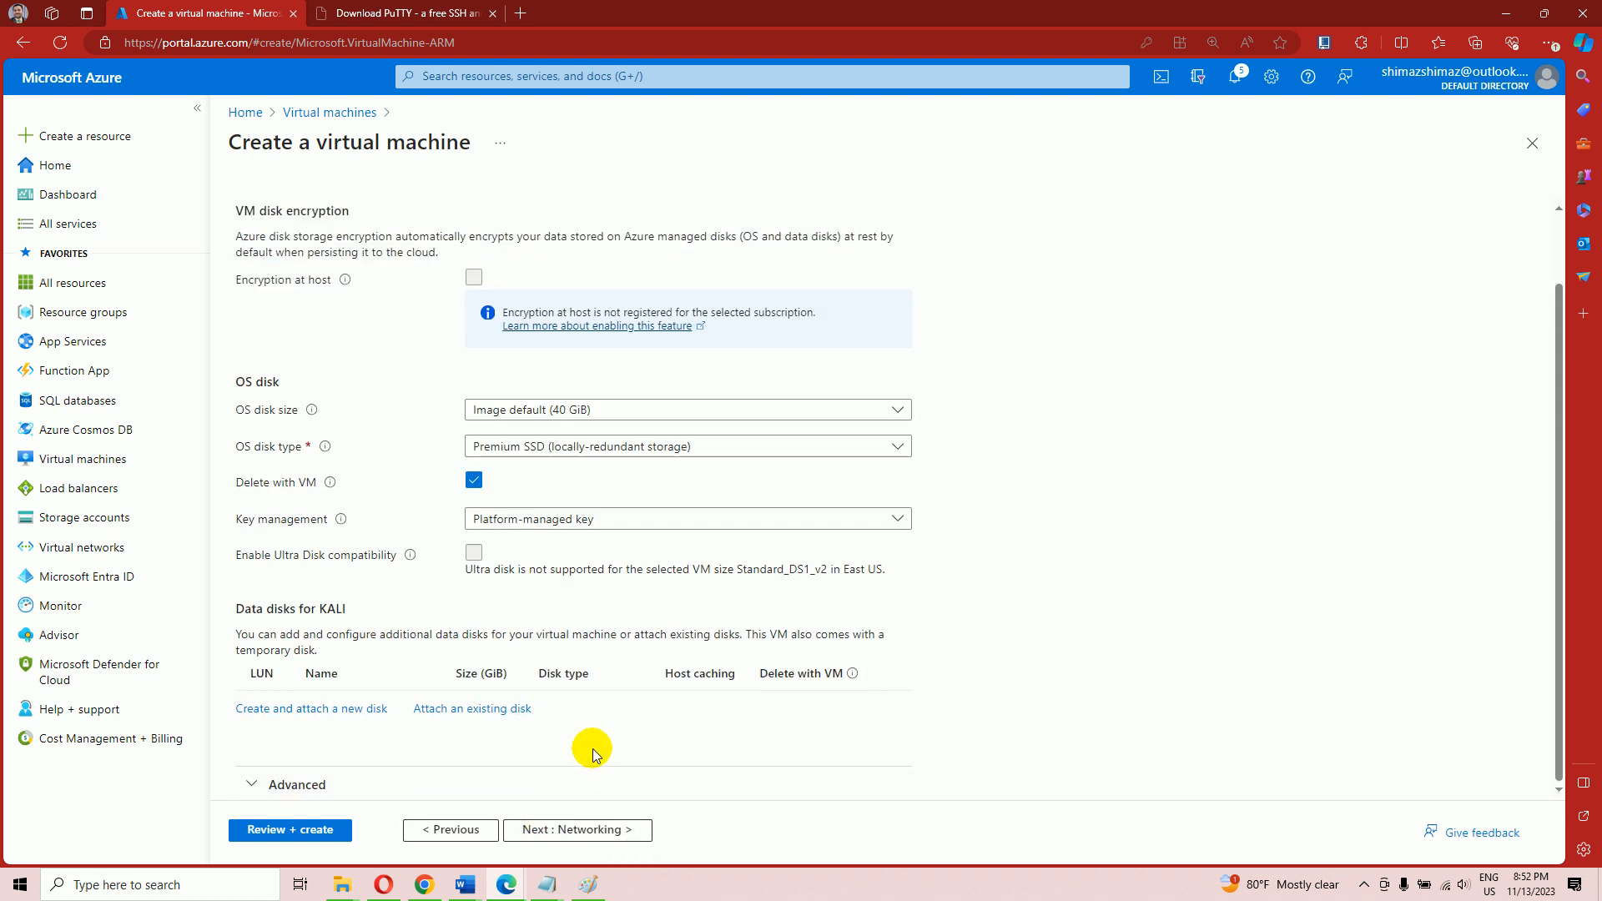
left_click(576, 831)
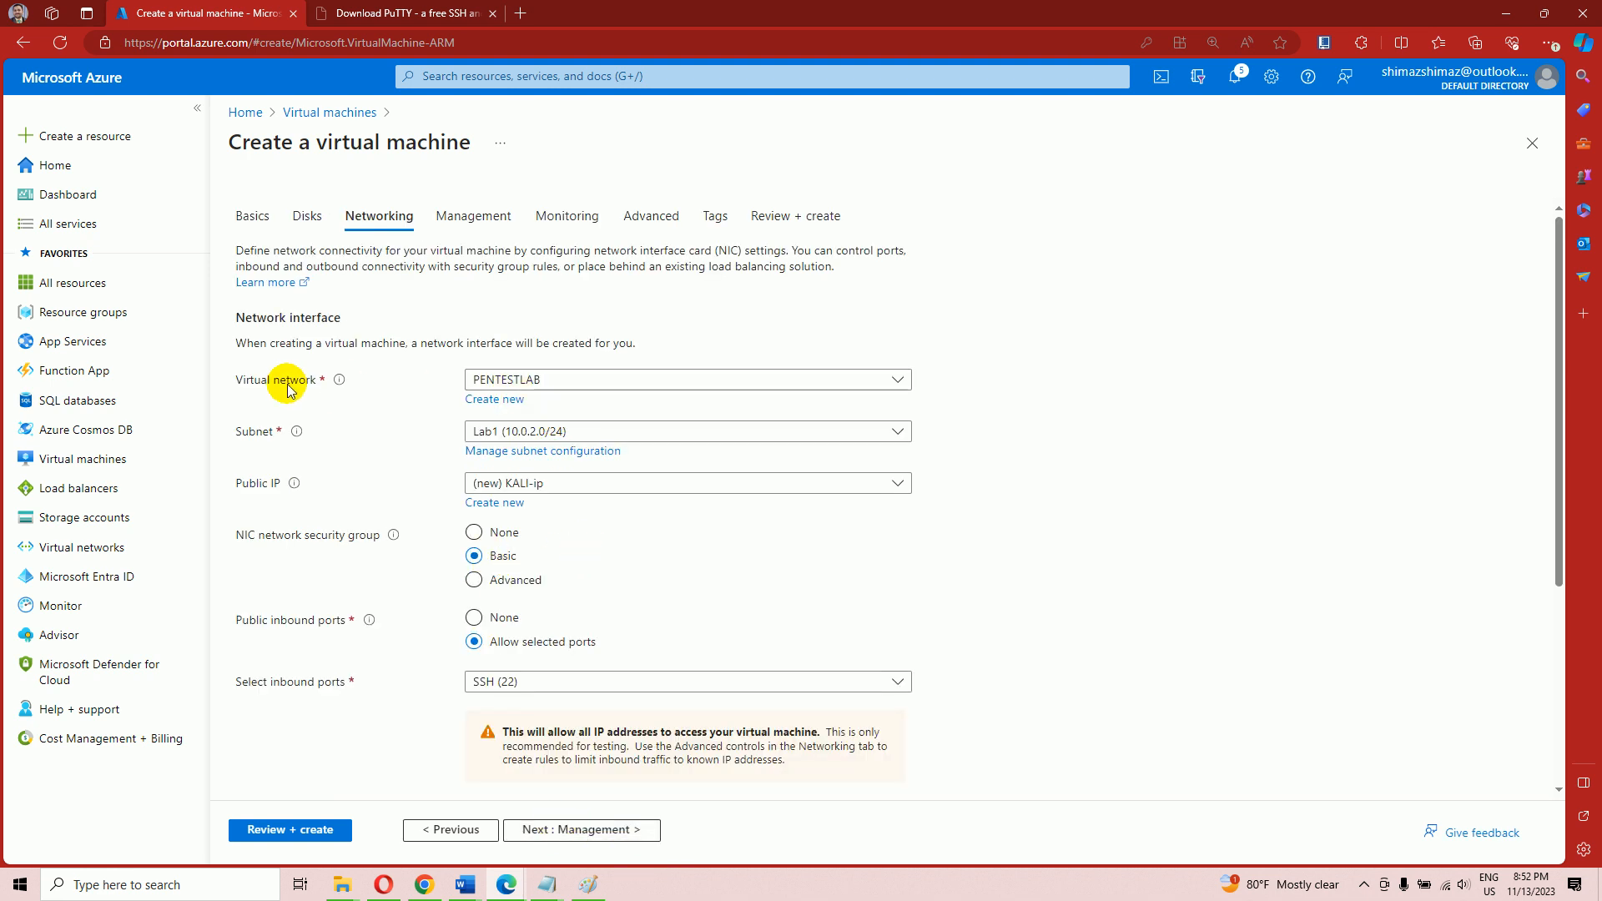
Choose the PENTESTLAB virtual network, checking it against the Word diagram
left_click(537, 381)
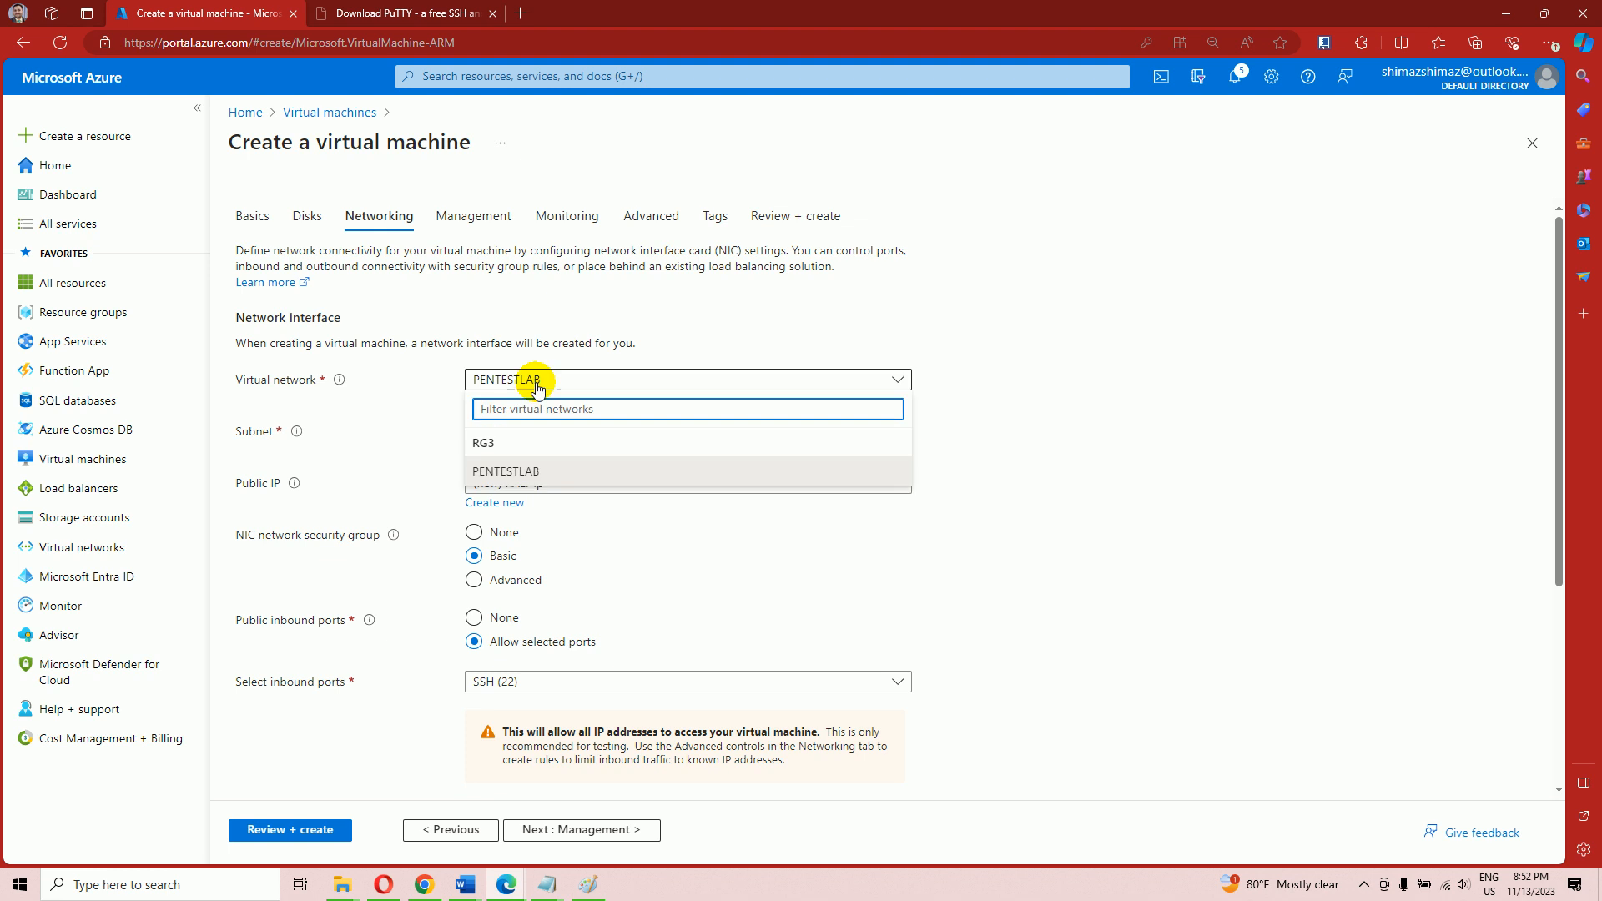
left_click(514, 474)
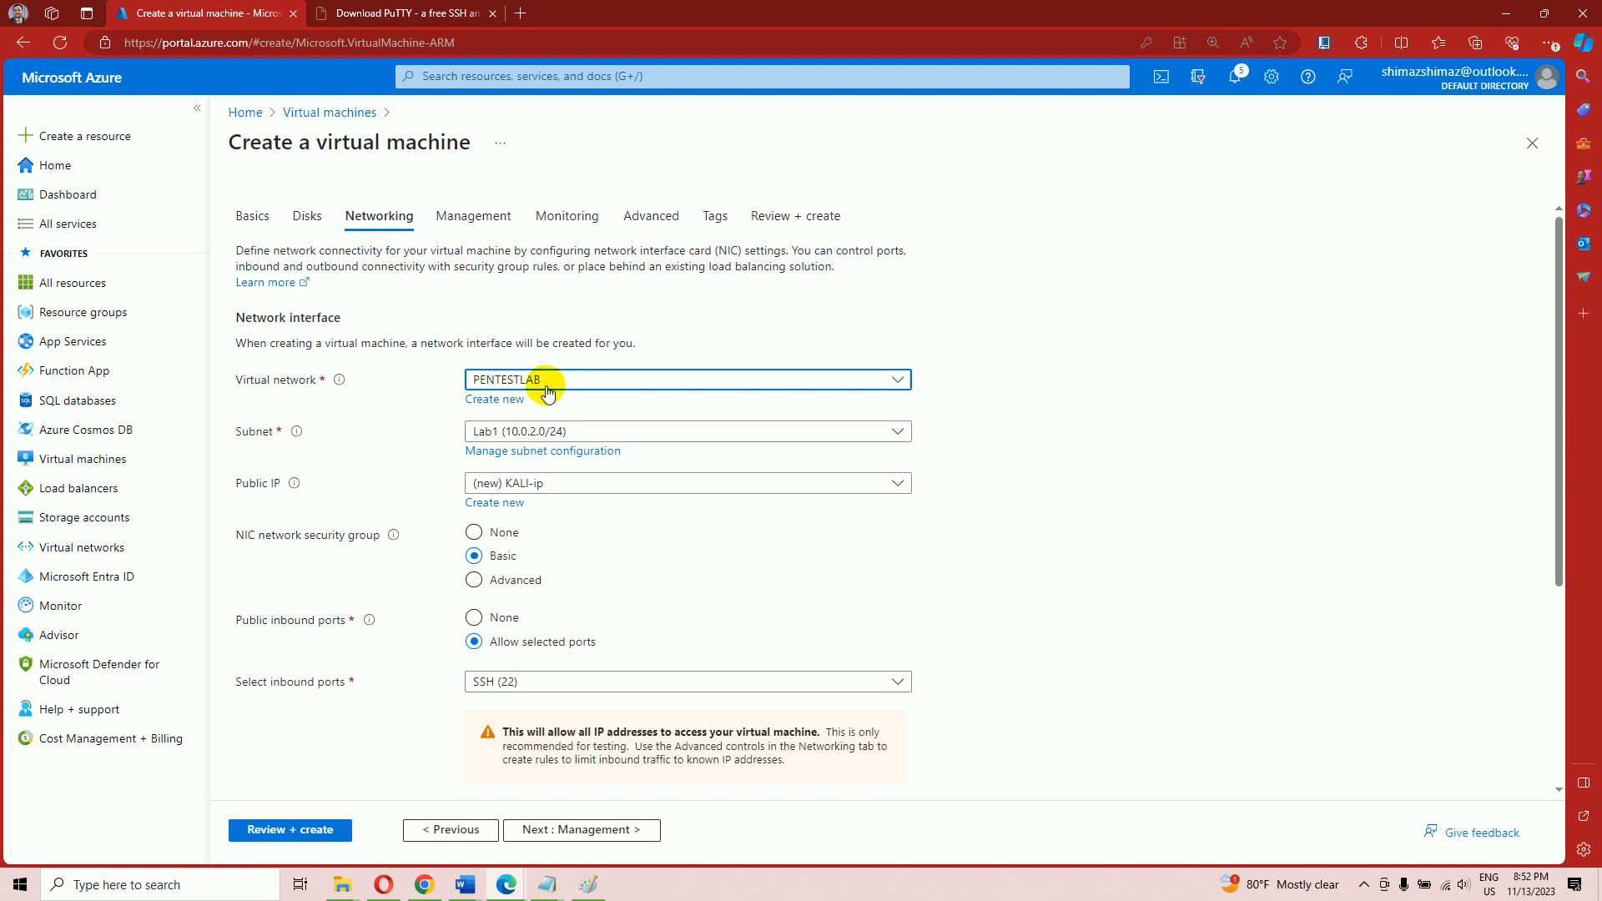
mouse_move(470, 885)
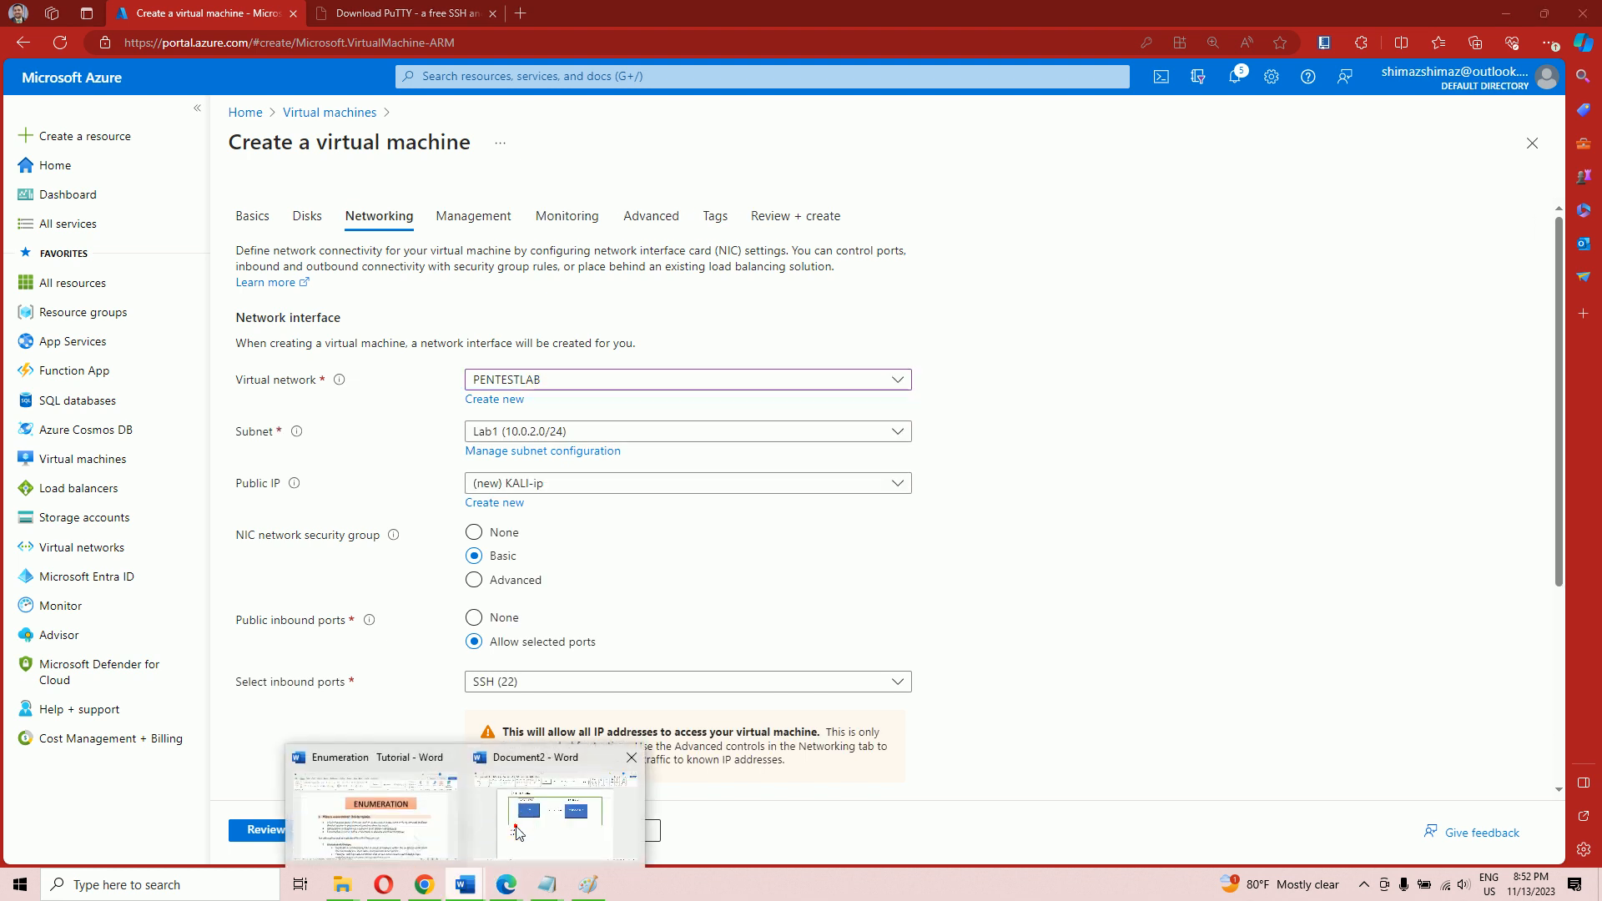
left_click(517, 822)
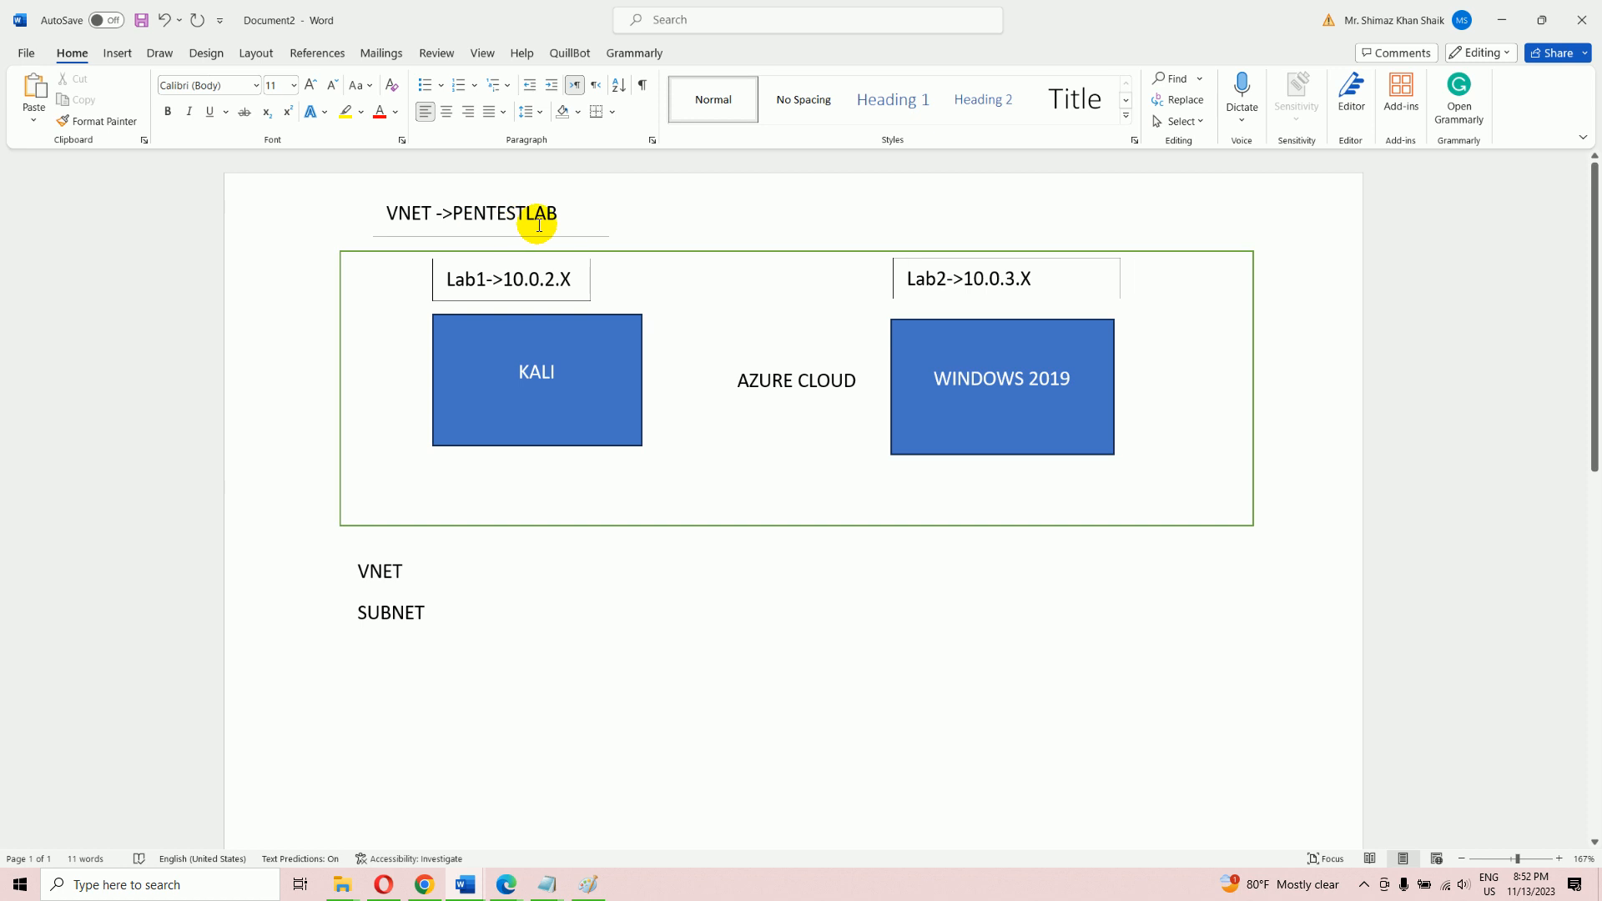
mouse_move(507, 884)
left_click(568, 817)
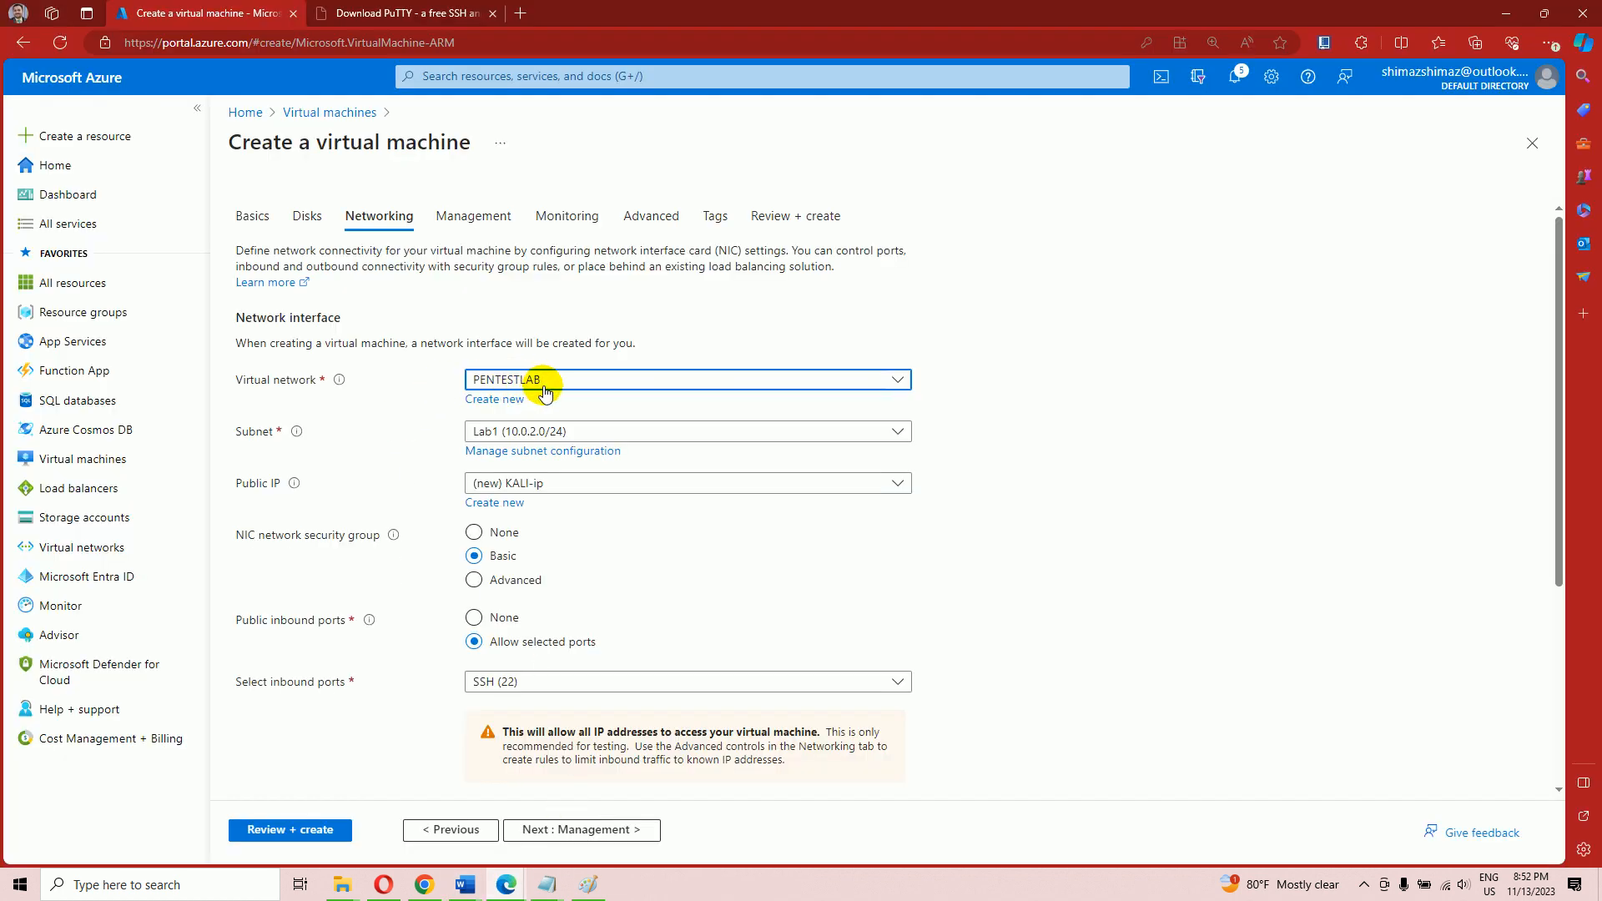
left_click(683, 432)
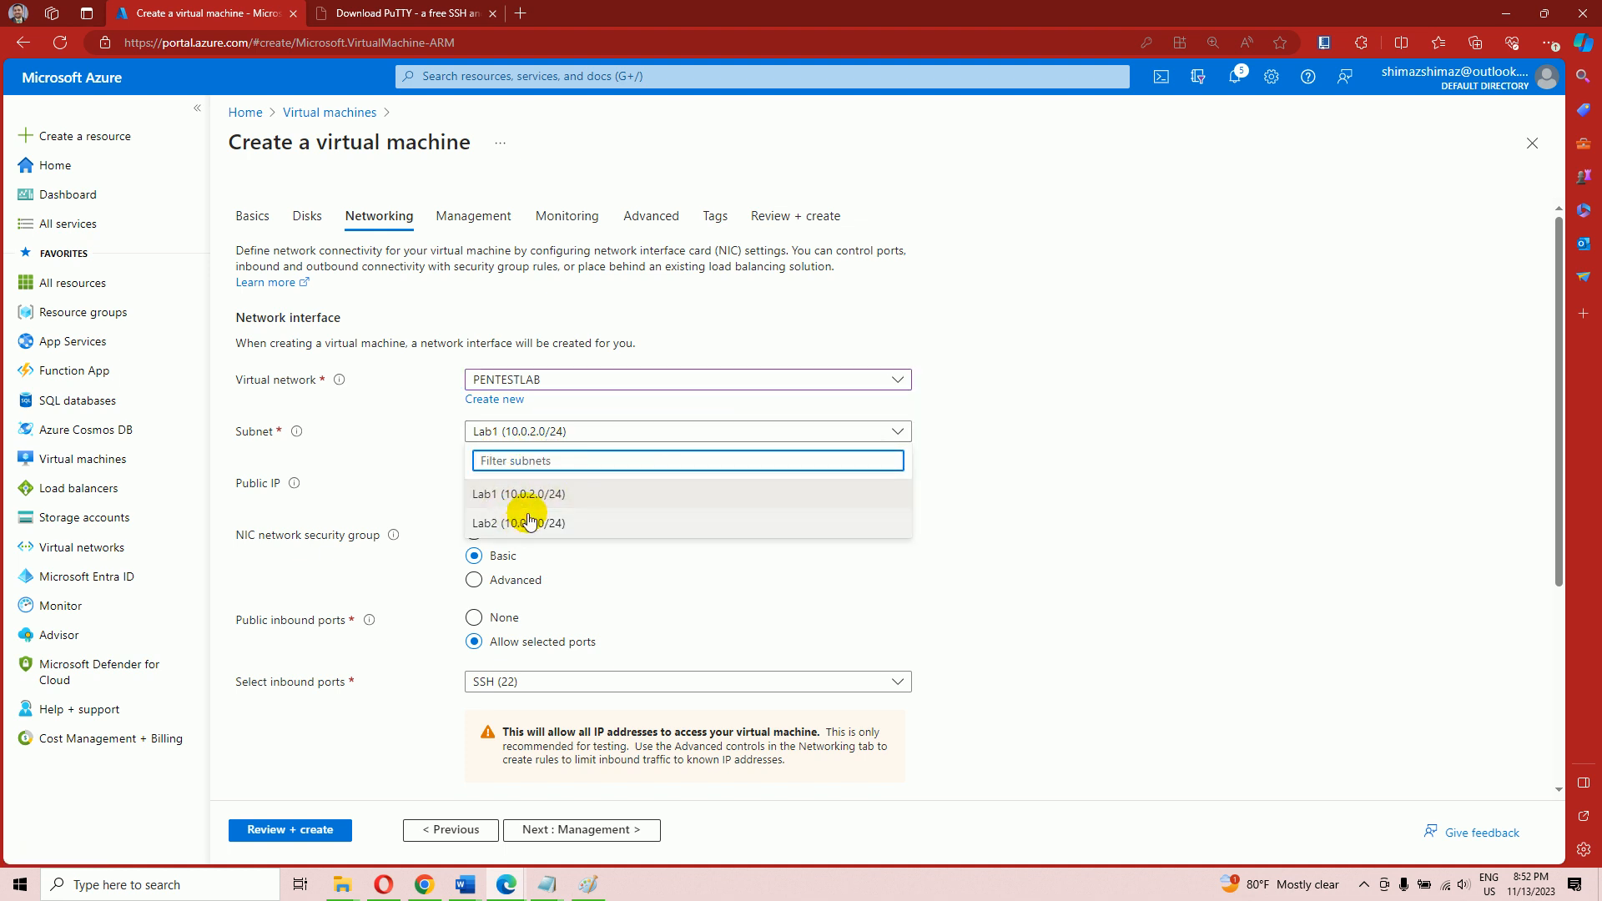
left_click(1005, 472)
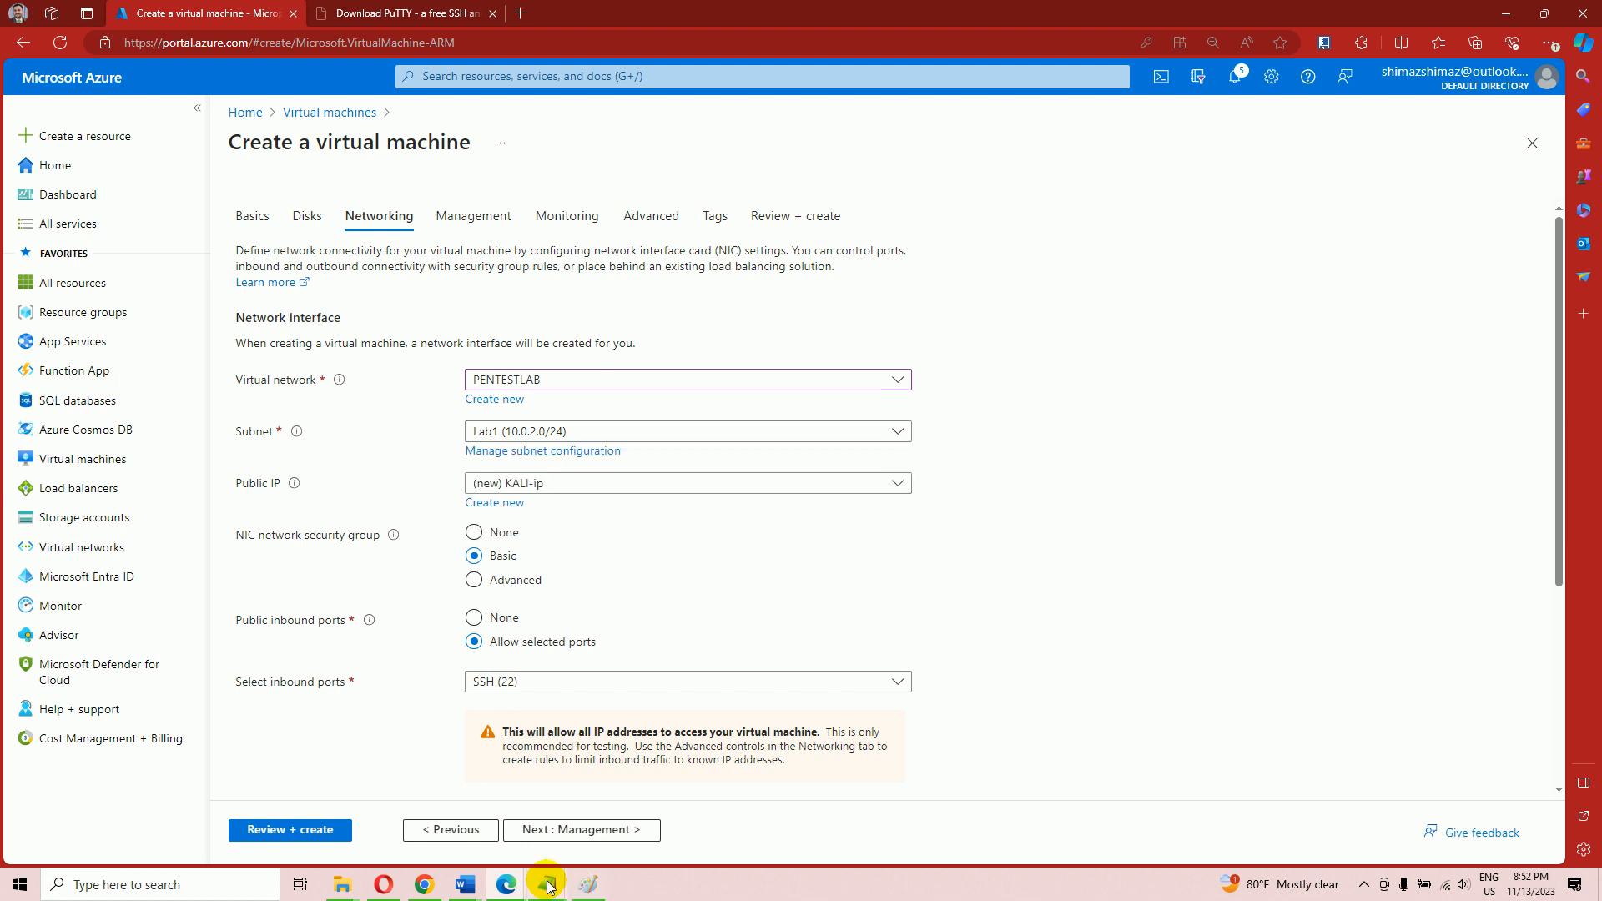
mouse_move(475, 886)
left_click(564, 833)
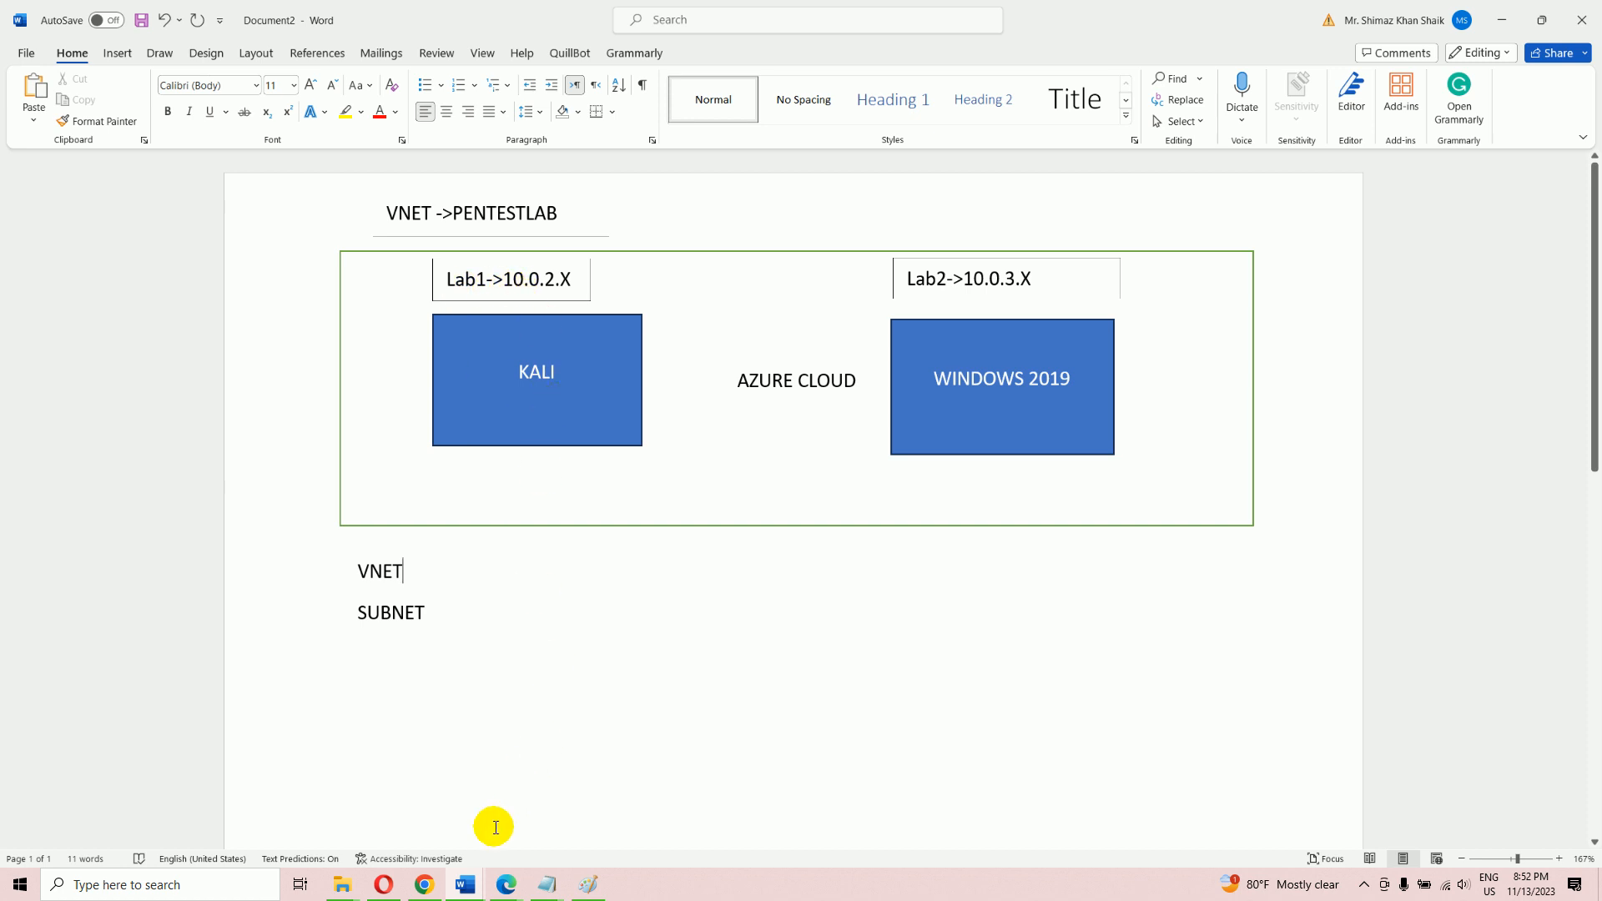
left_click(499, 890)
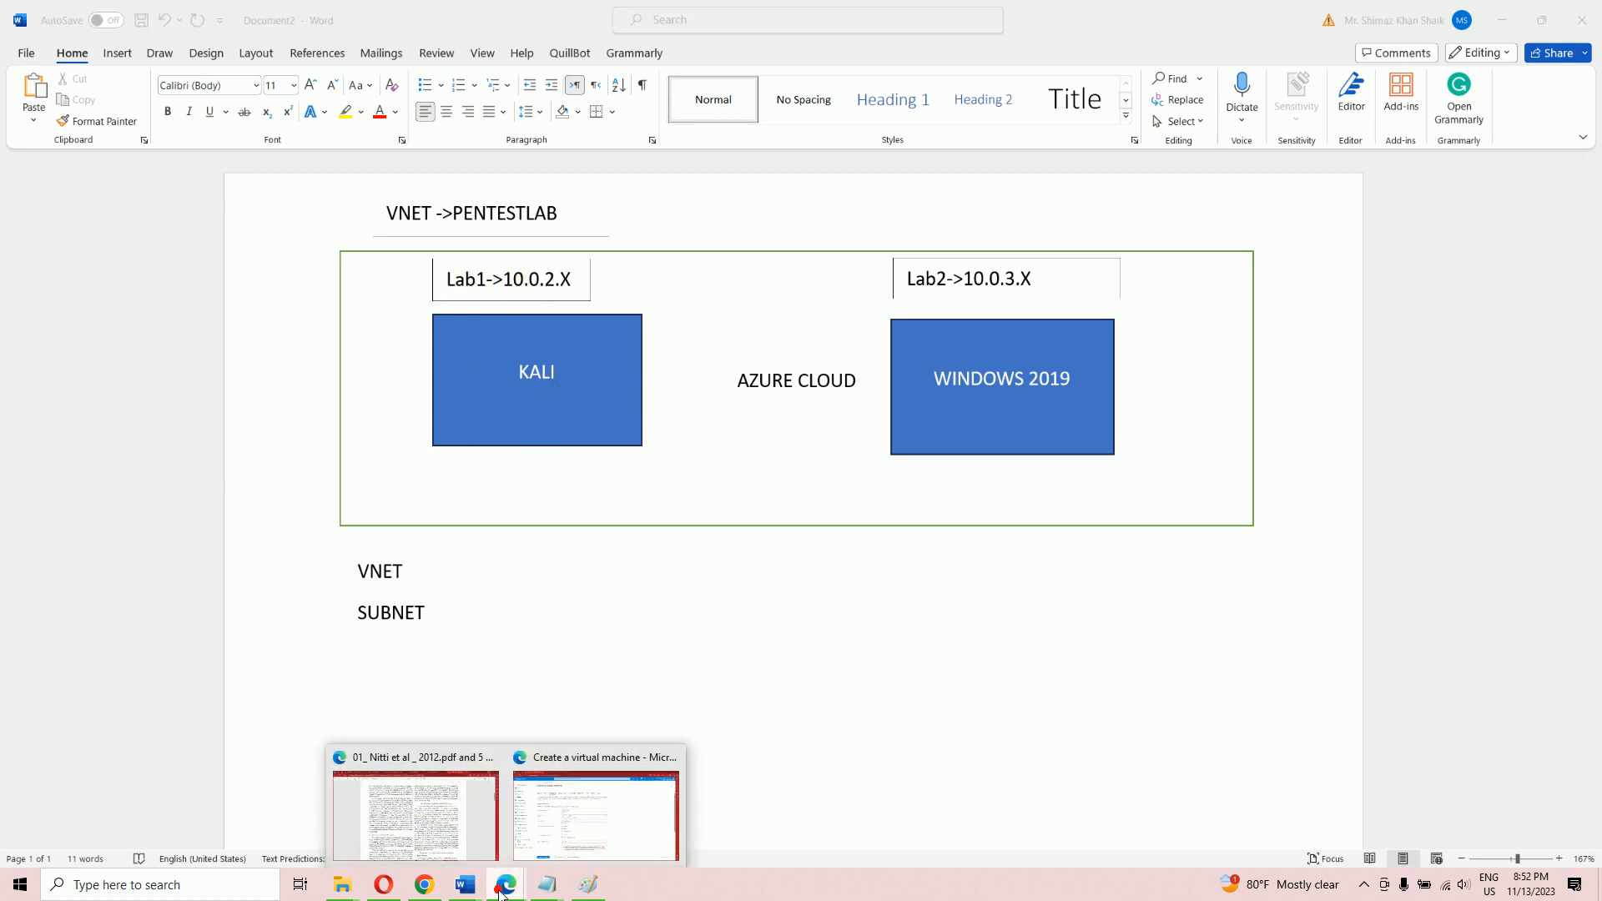
left_click(569, 834)
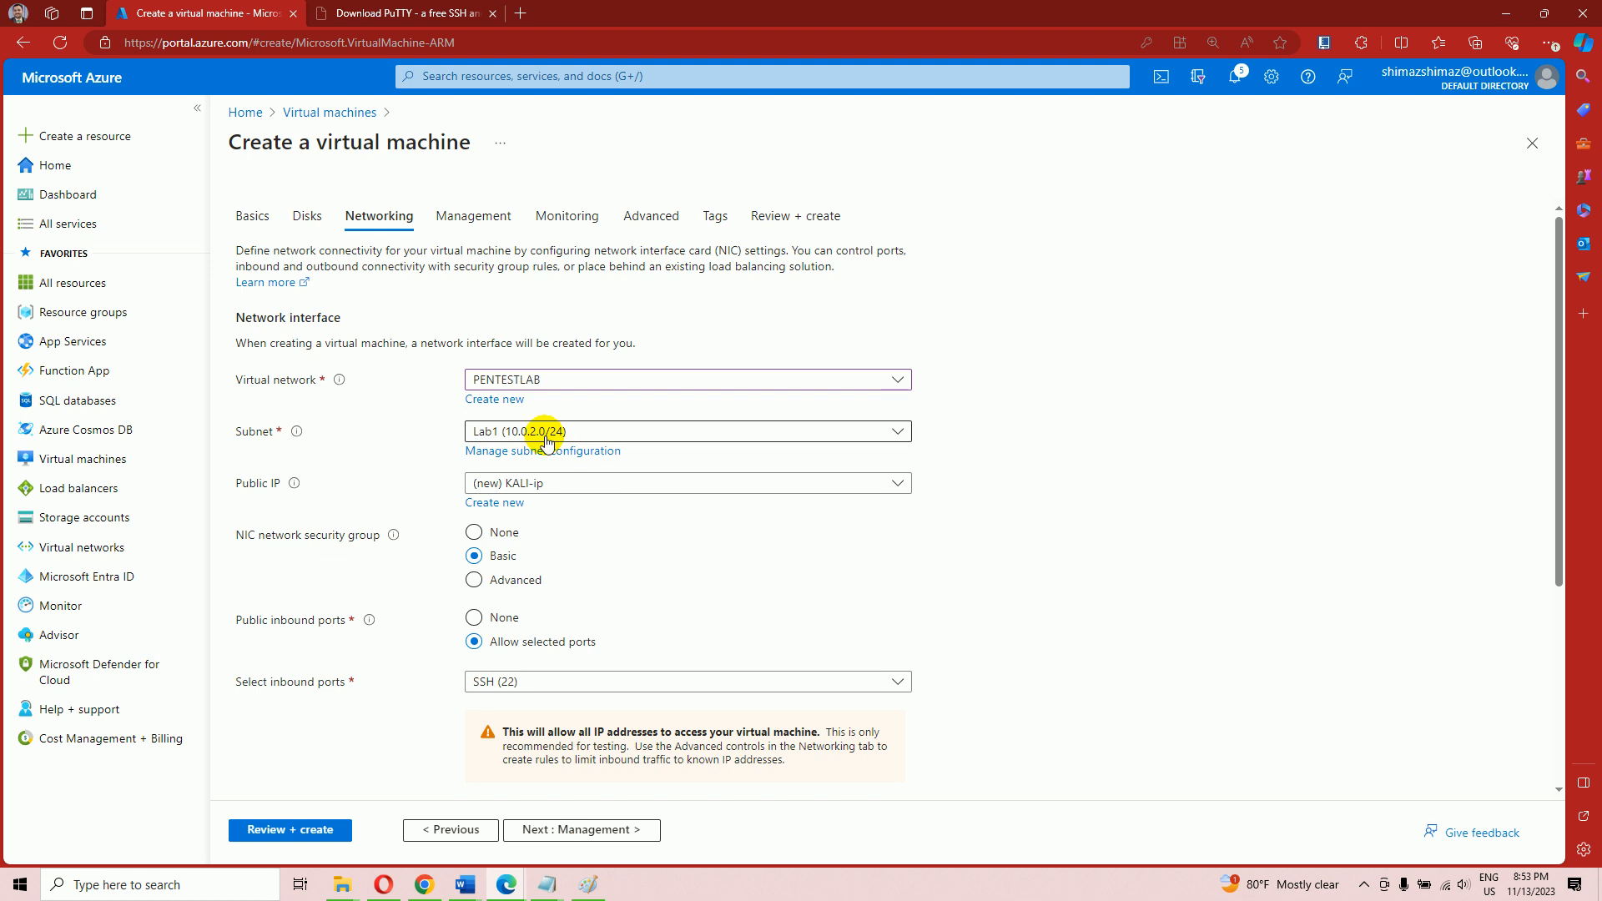
scroll(546, 441, "down", 1)
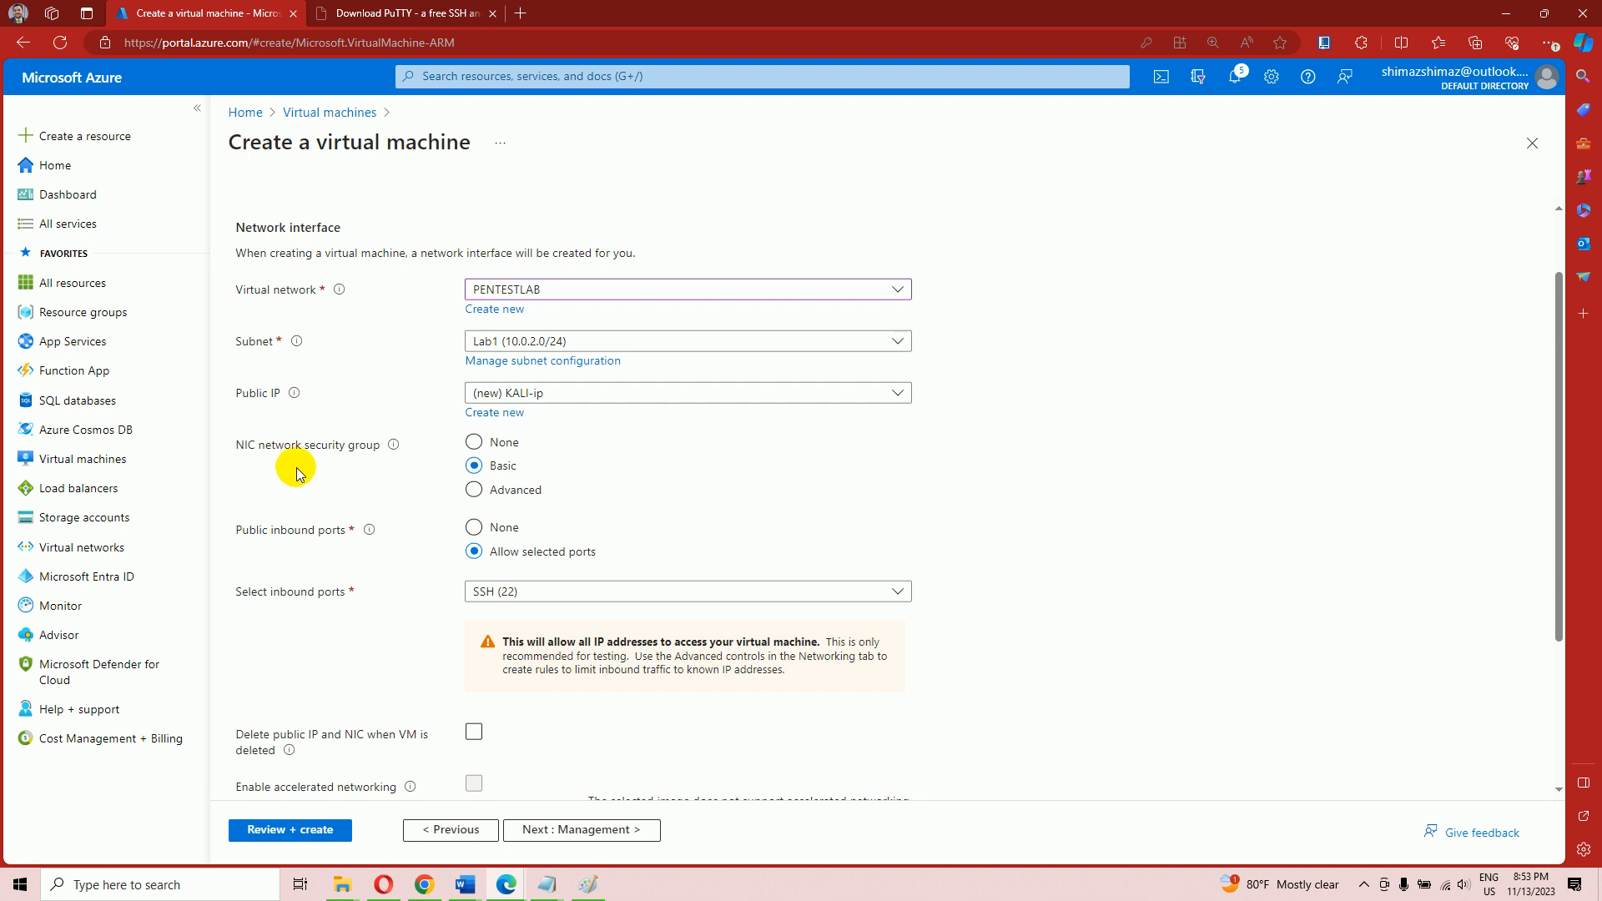
scroll(294, 475, "down", 1)
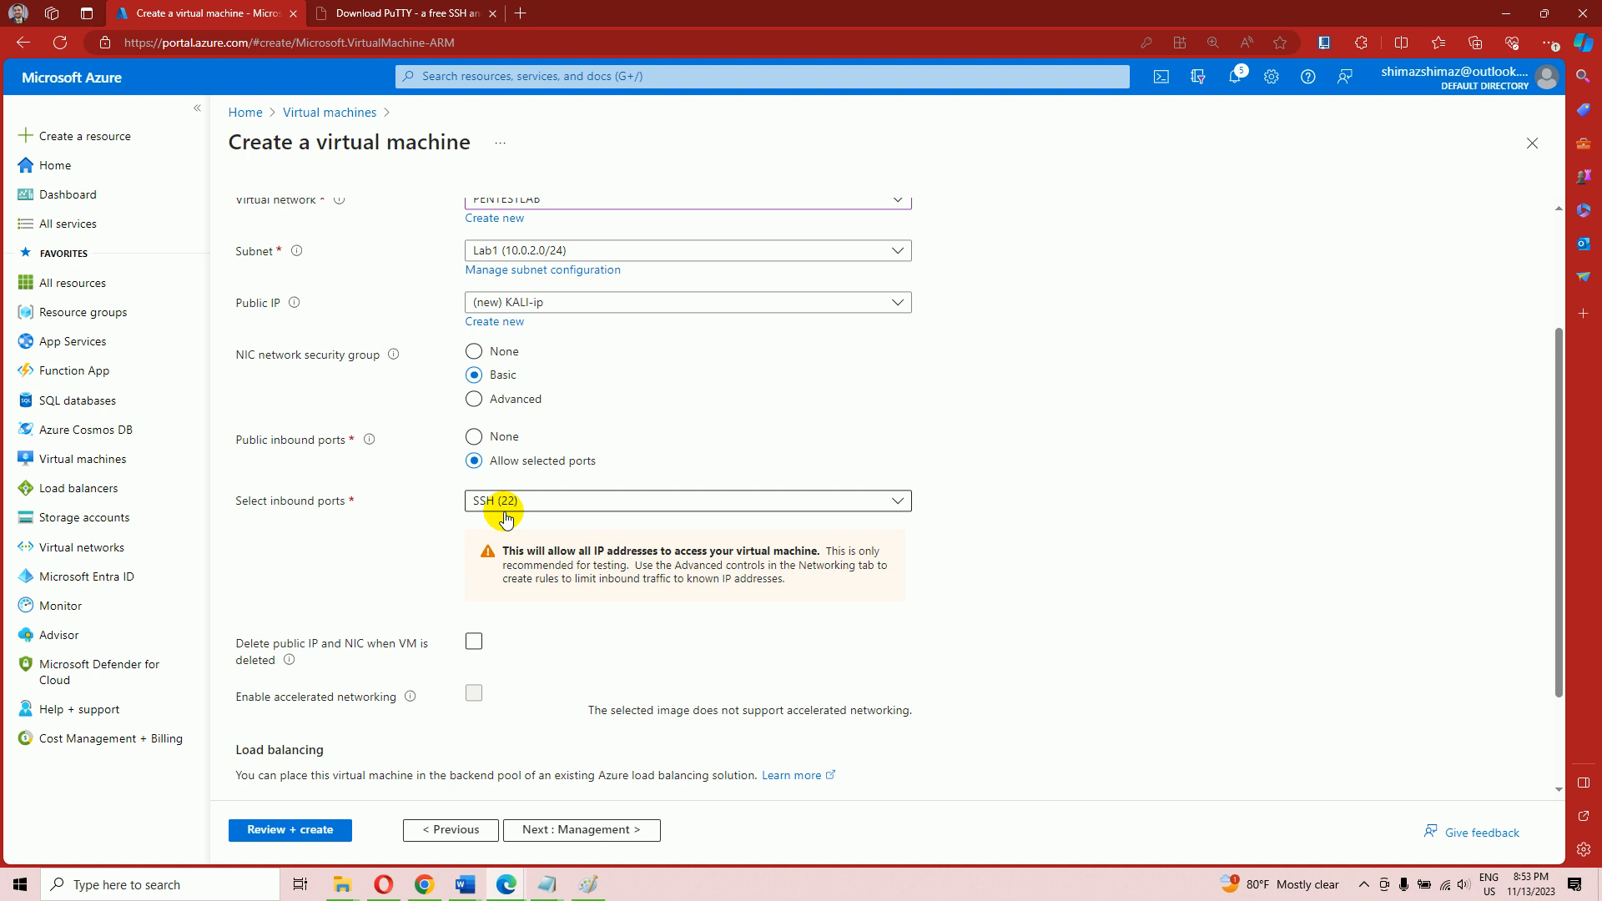
scroll(500, 530, "down", 2)
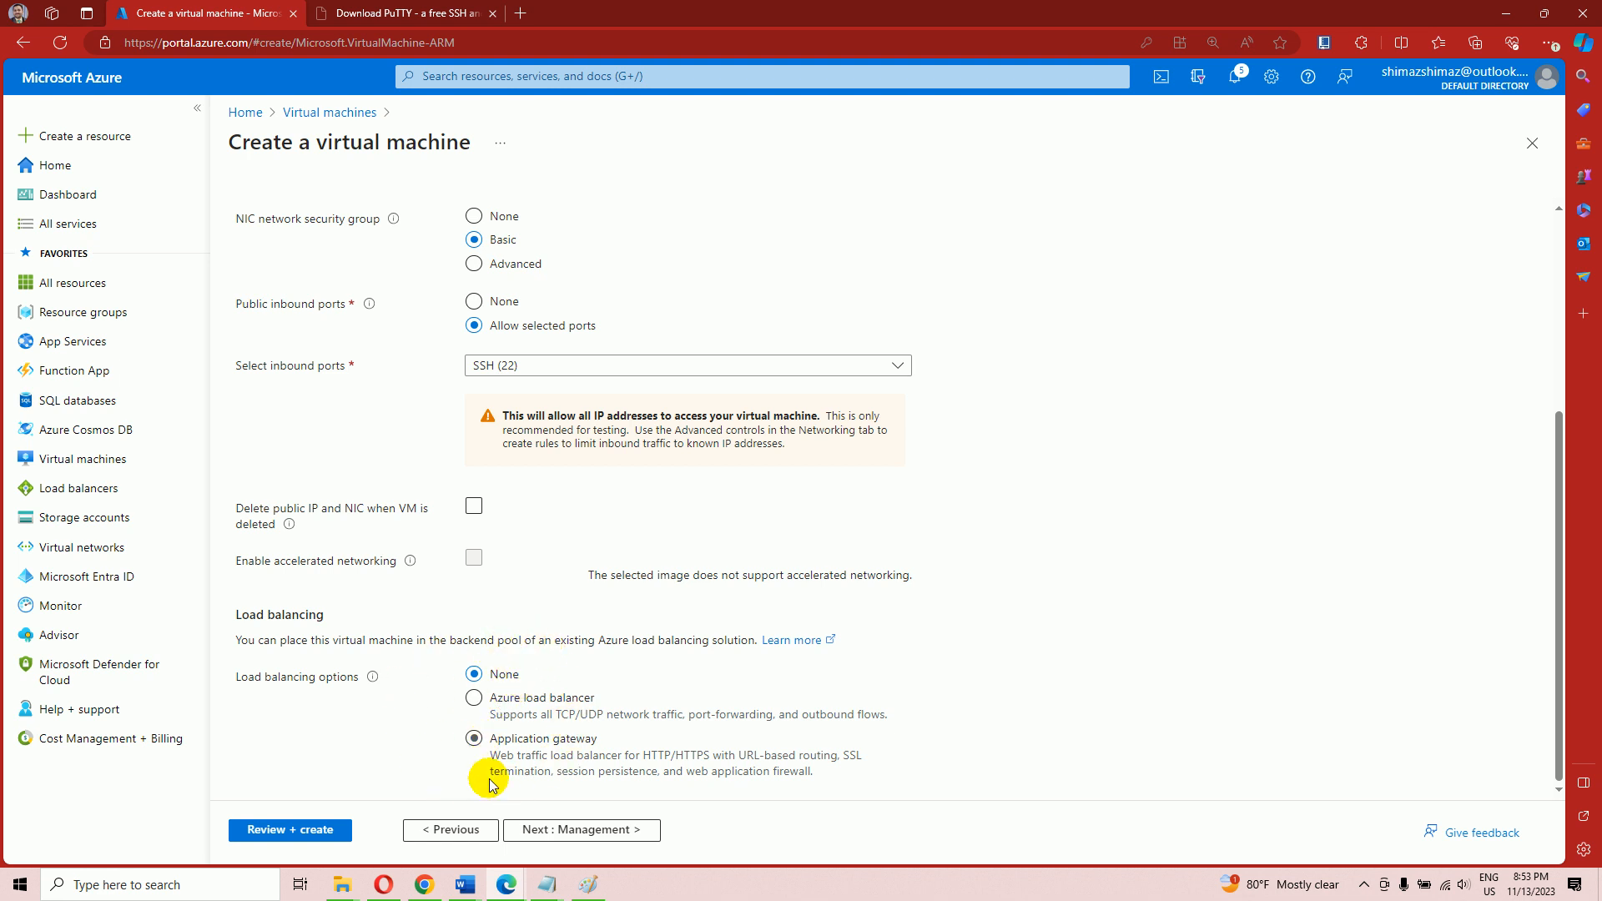
Advance unchanged through Management, Monitoring, Advanced and Tags toward Review + create
left_click(535, 830)
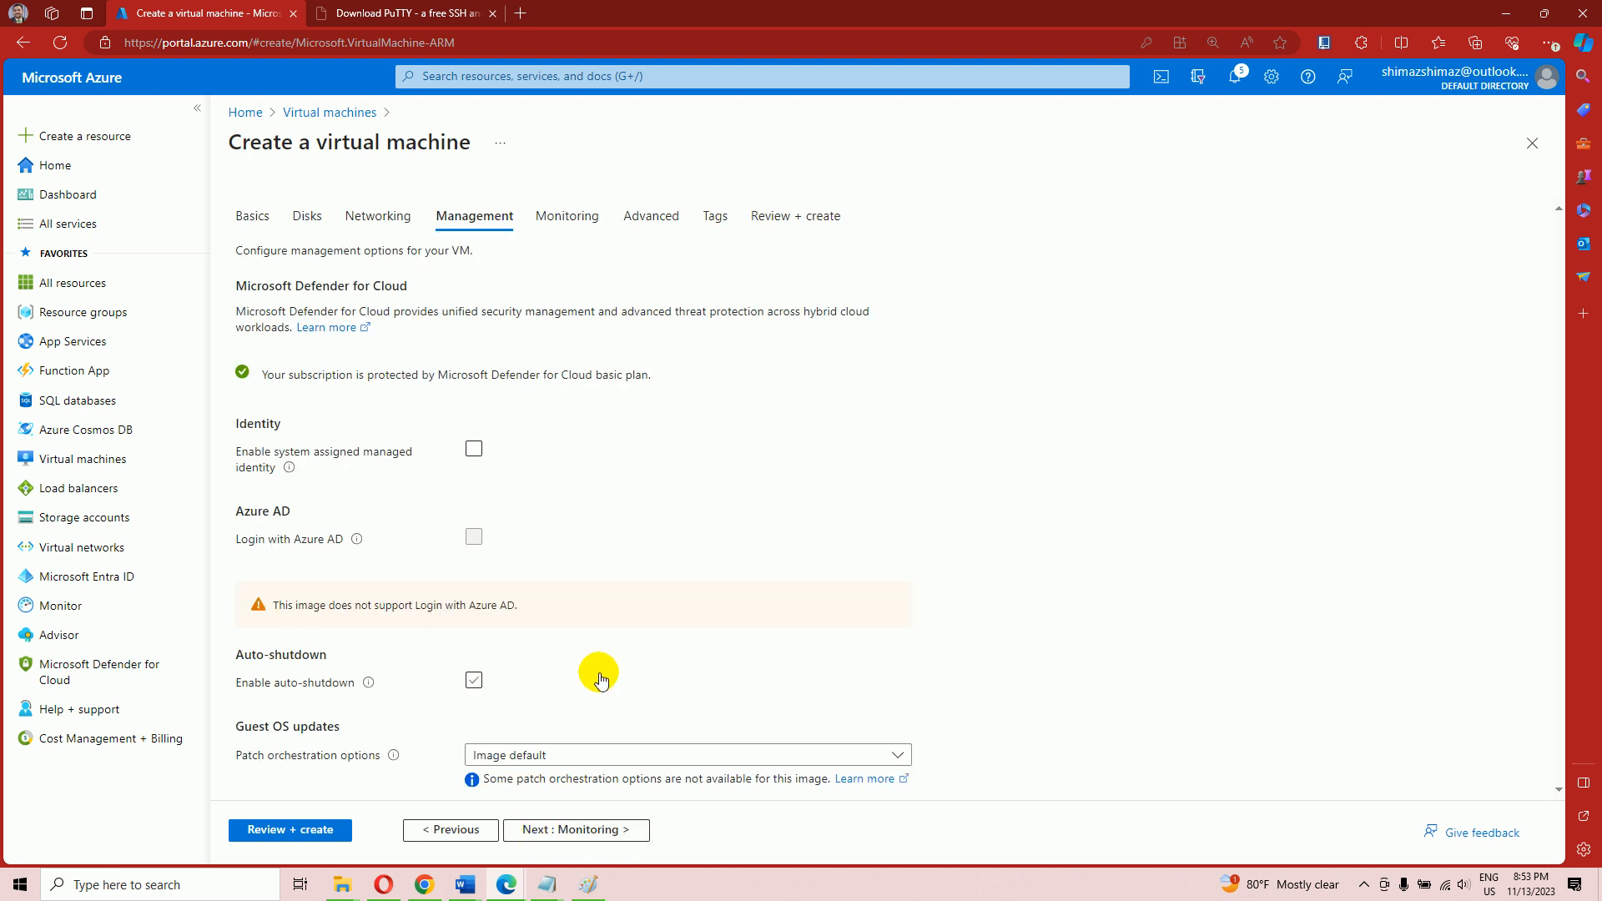
left_click(575, 839)
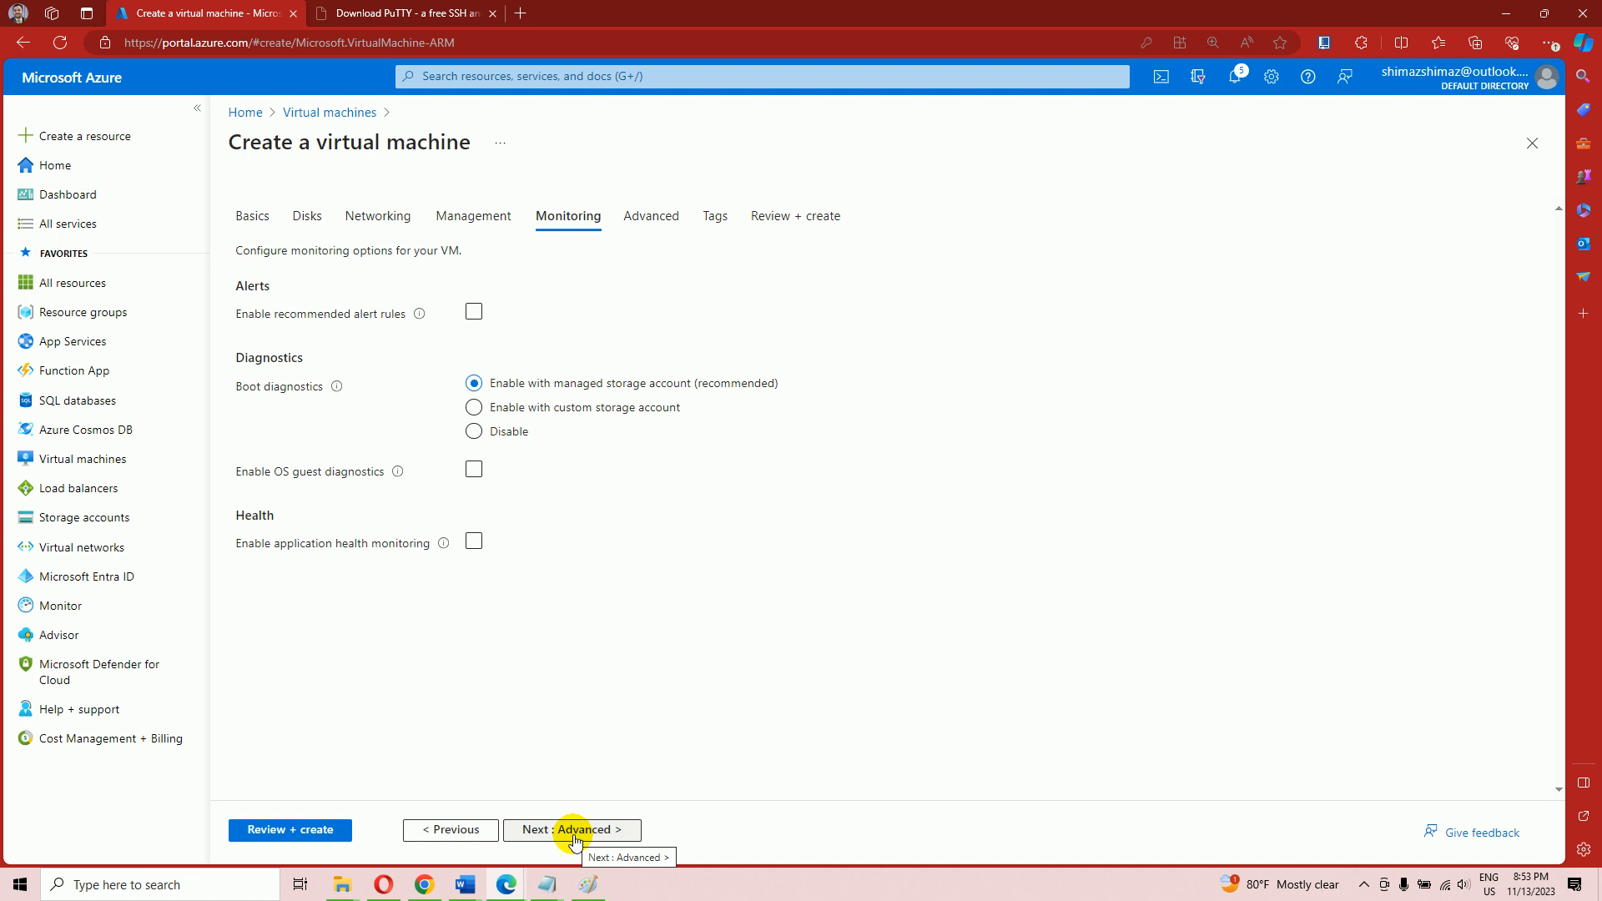
left_click(575, 839)
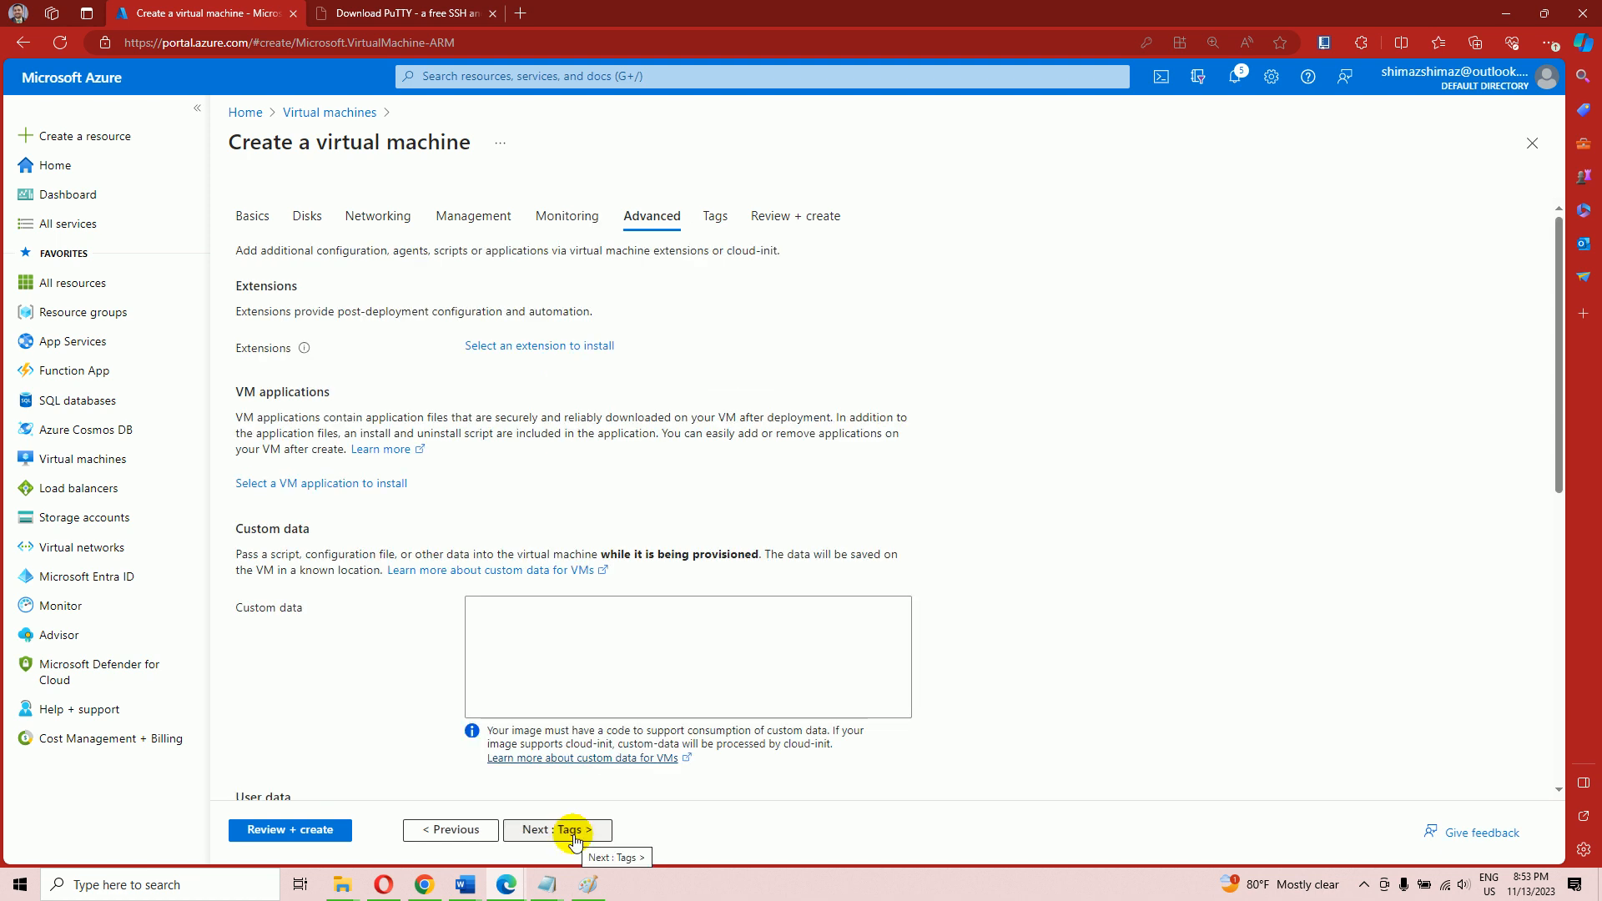
left_click(575, 839)
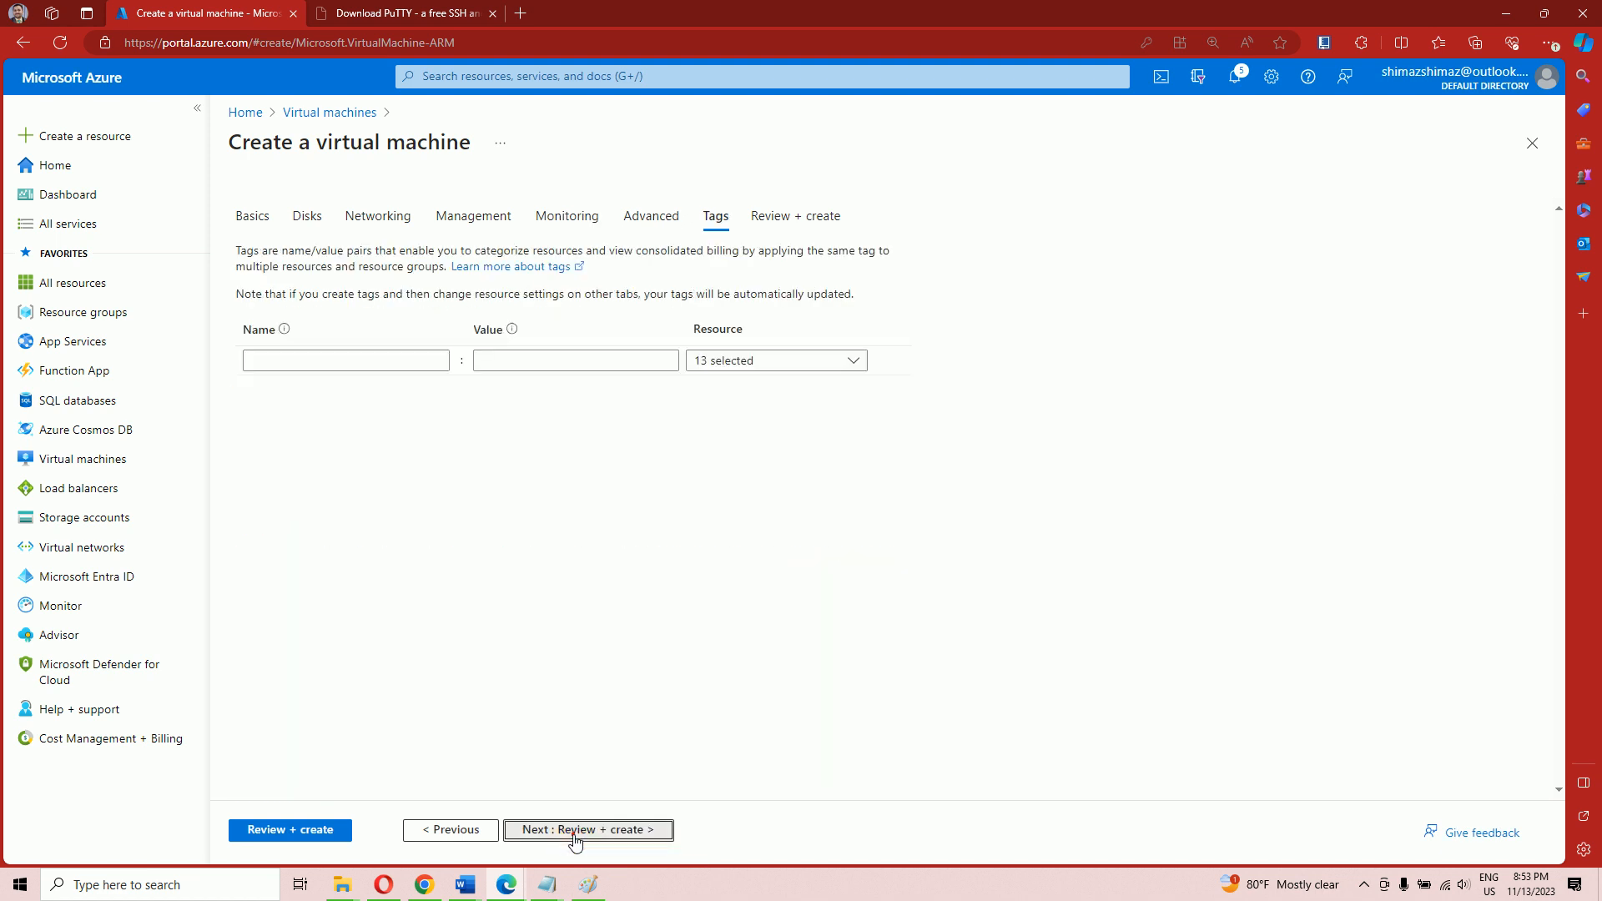
left_click(575, 839)
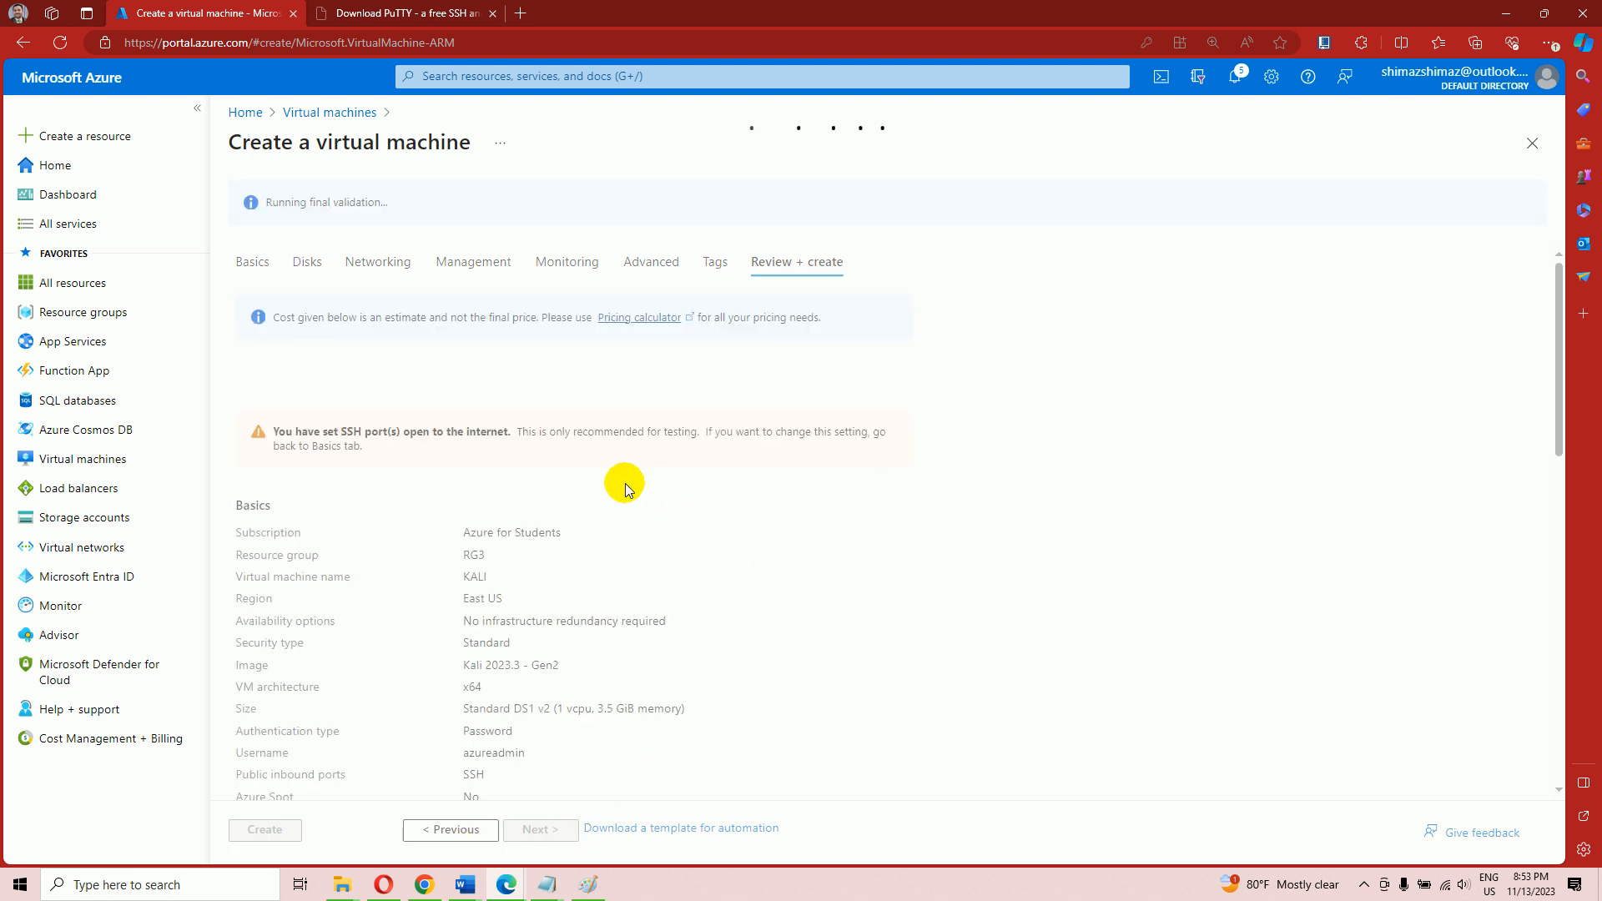
Return from the Word diagram to the Azure review page and create the KALI VM
mouse_move(466, 883)
left_click(547, 835)
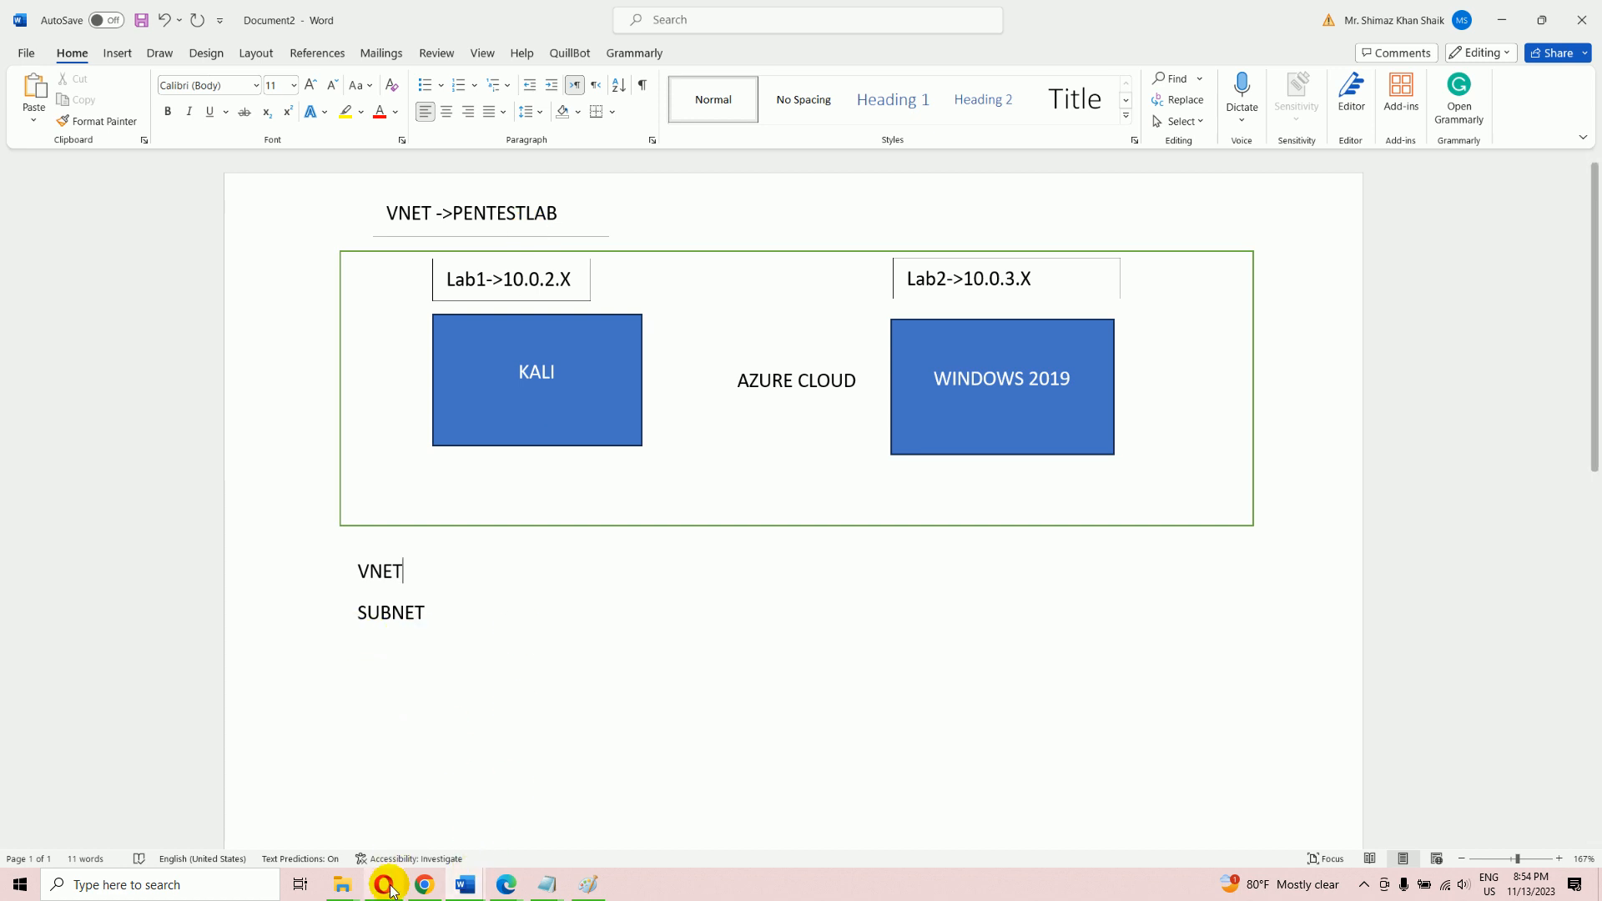
mouse_move(506, 886)
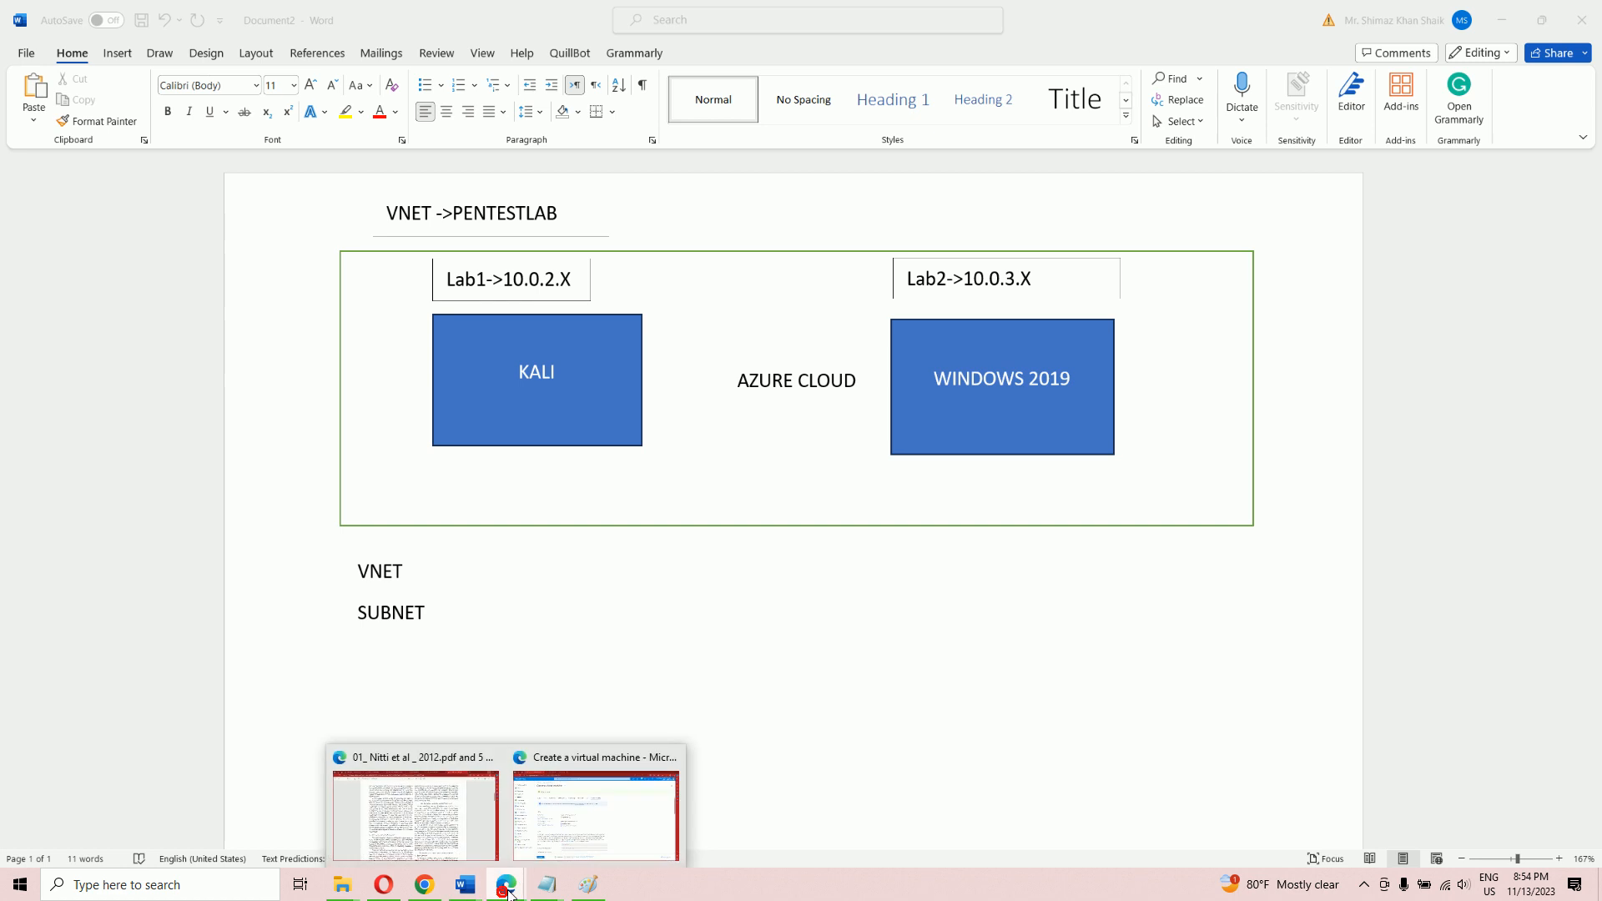
left_click(566, 836)
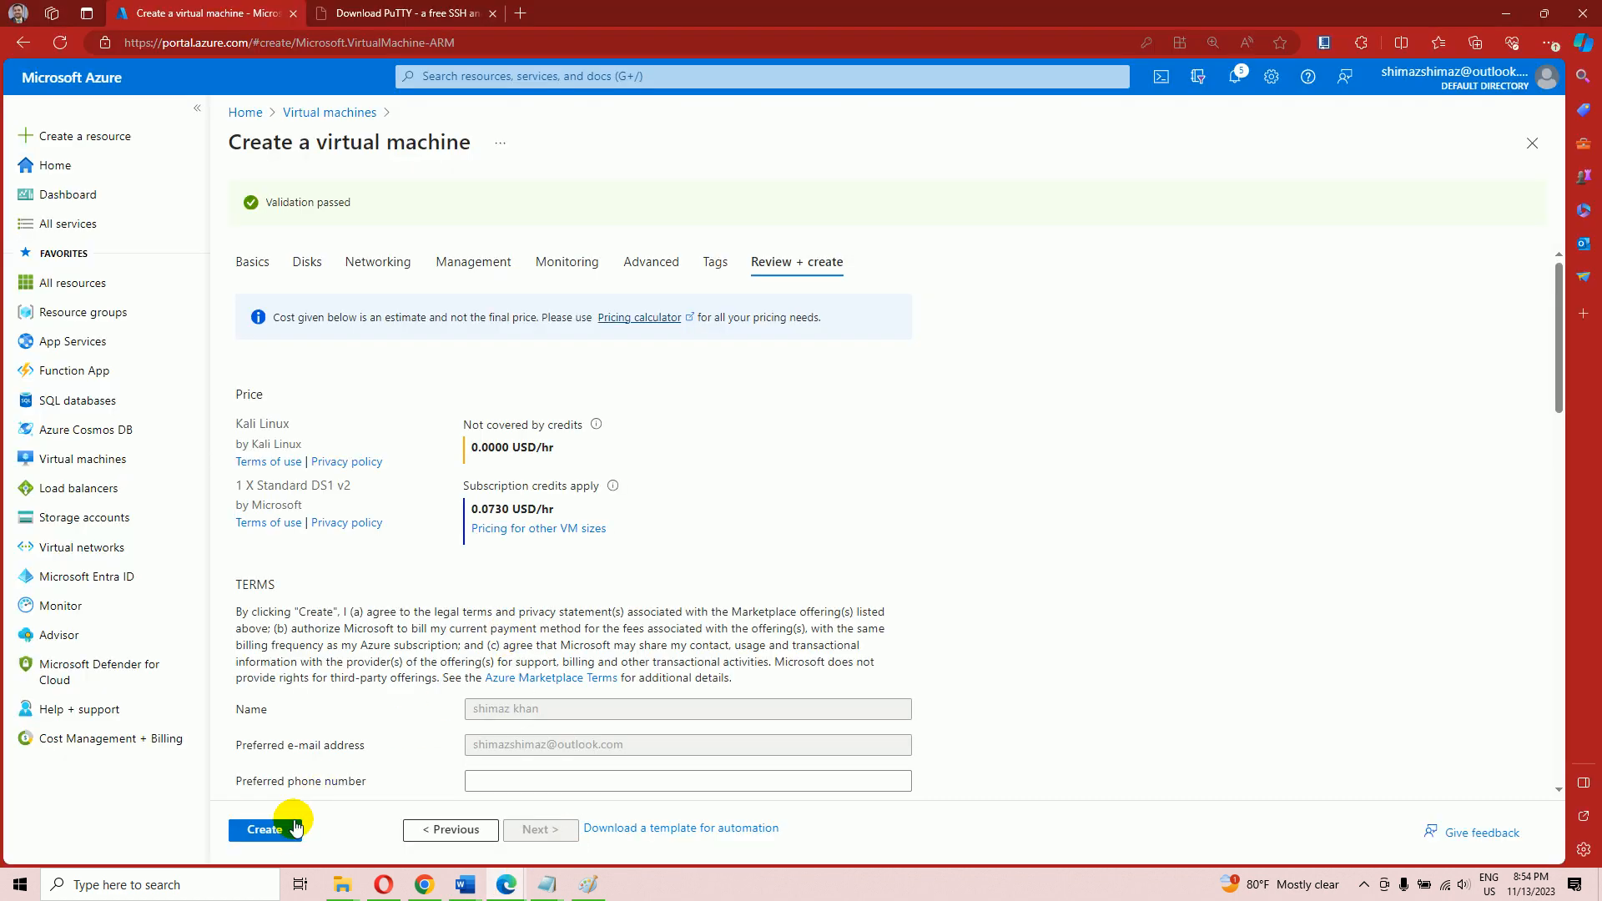
left_click(276, 837)
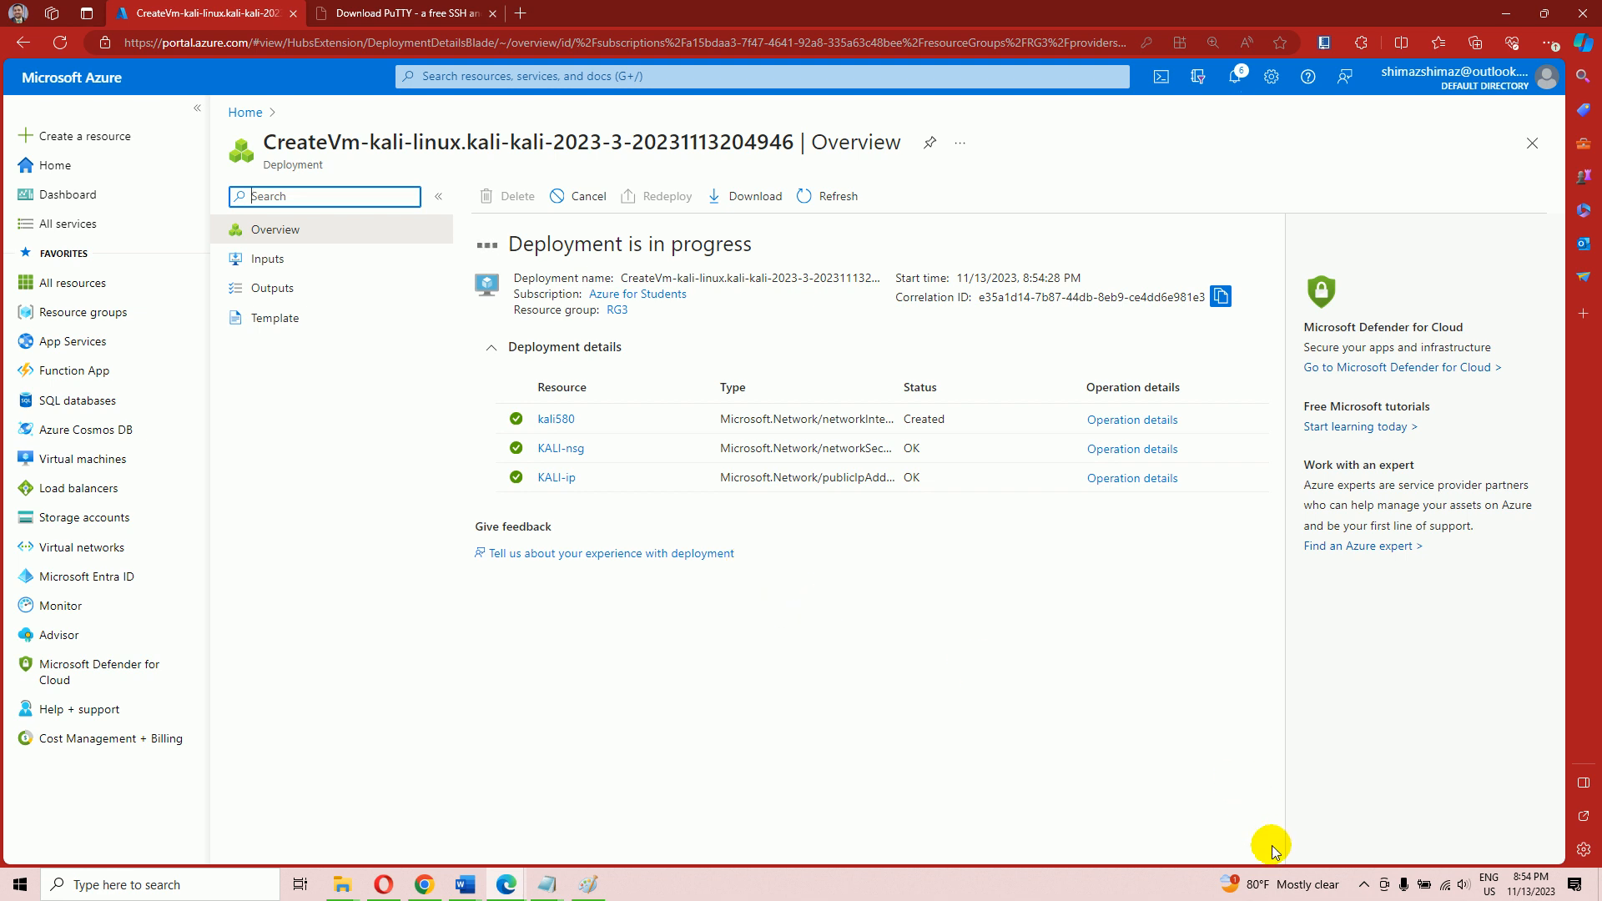
Dismiss the hidden tray icons popup and the Virtual machines preview card
left_click(1364, 890)
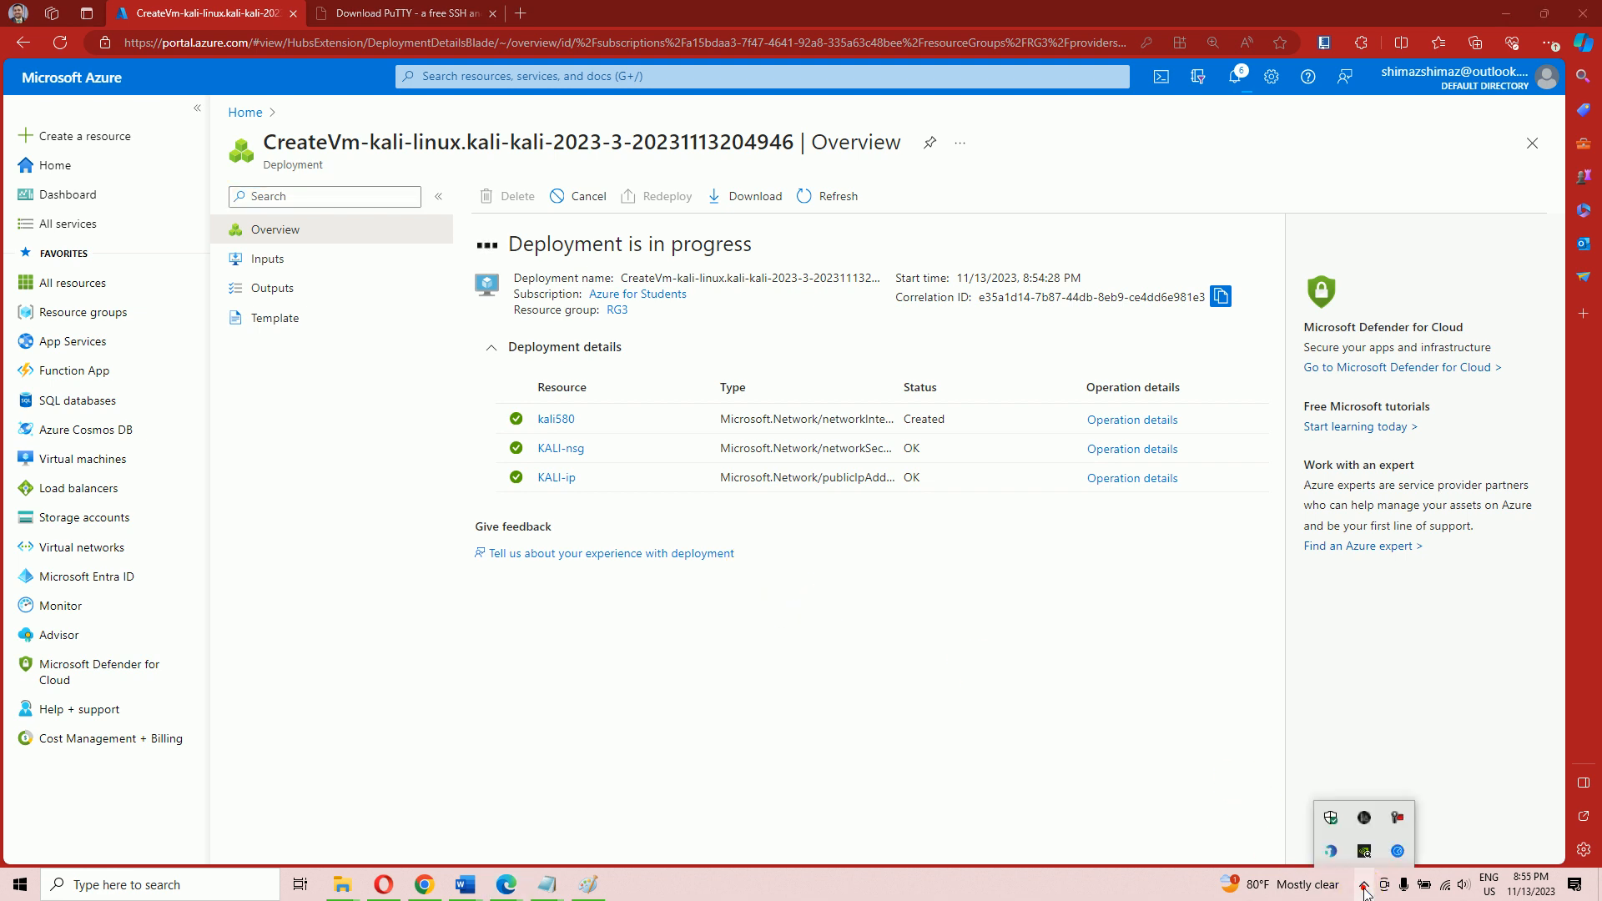
left_click(930, 686)
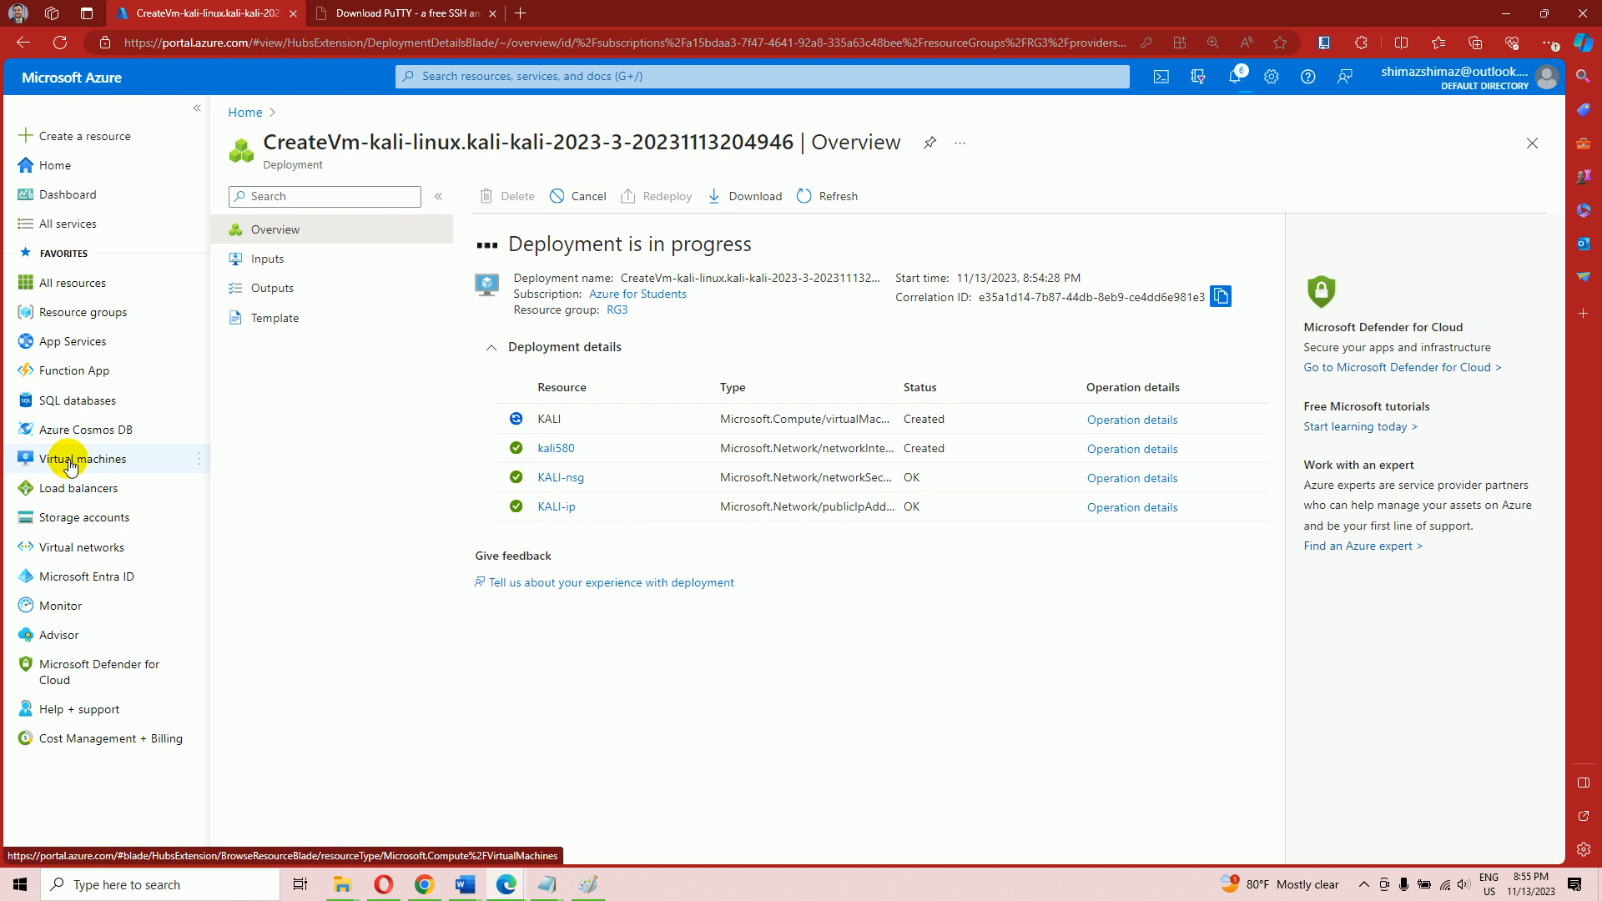
mouse_move(70, 465)
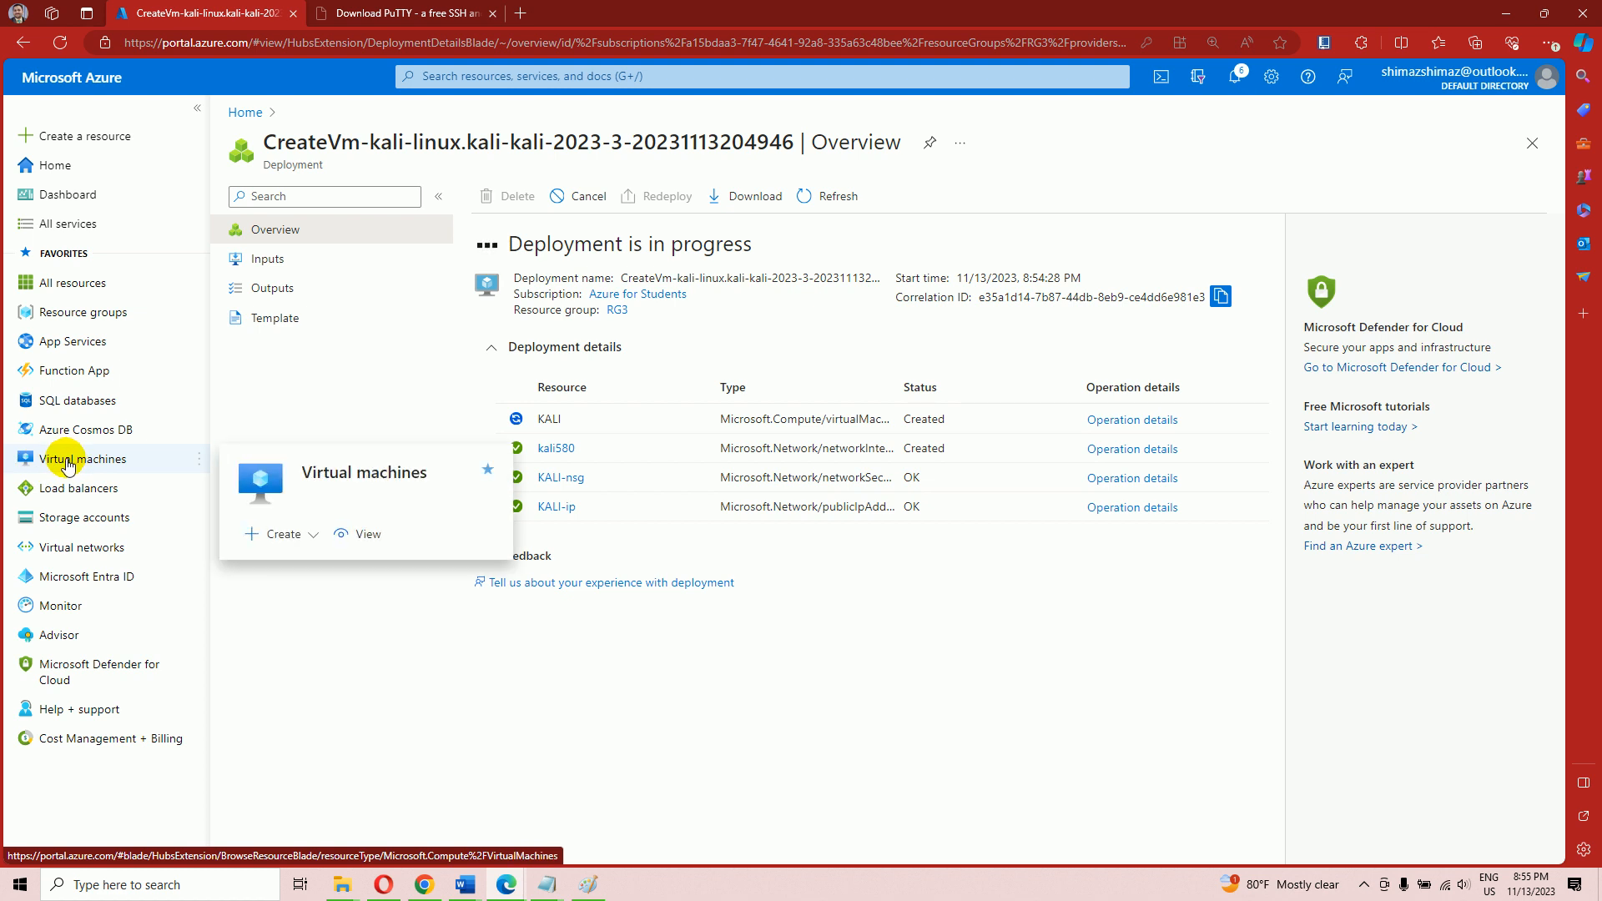
left_click(1052, 680)
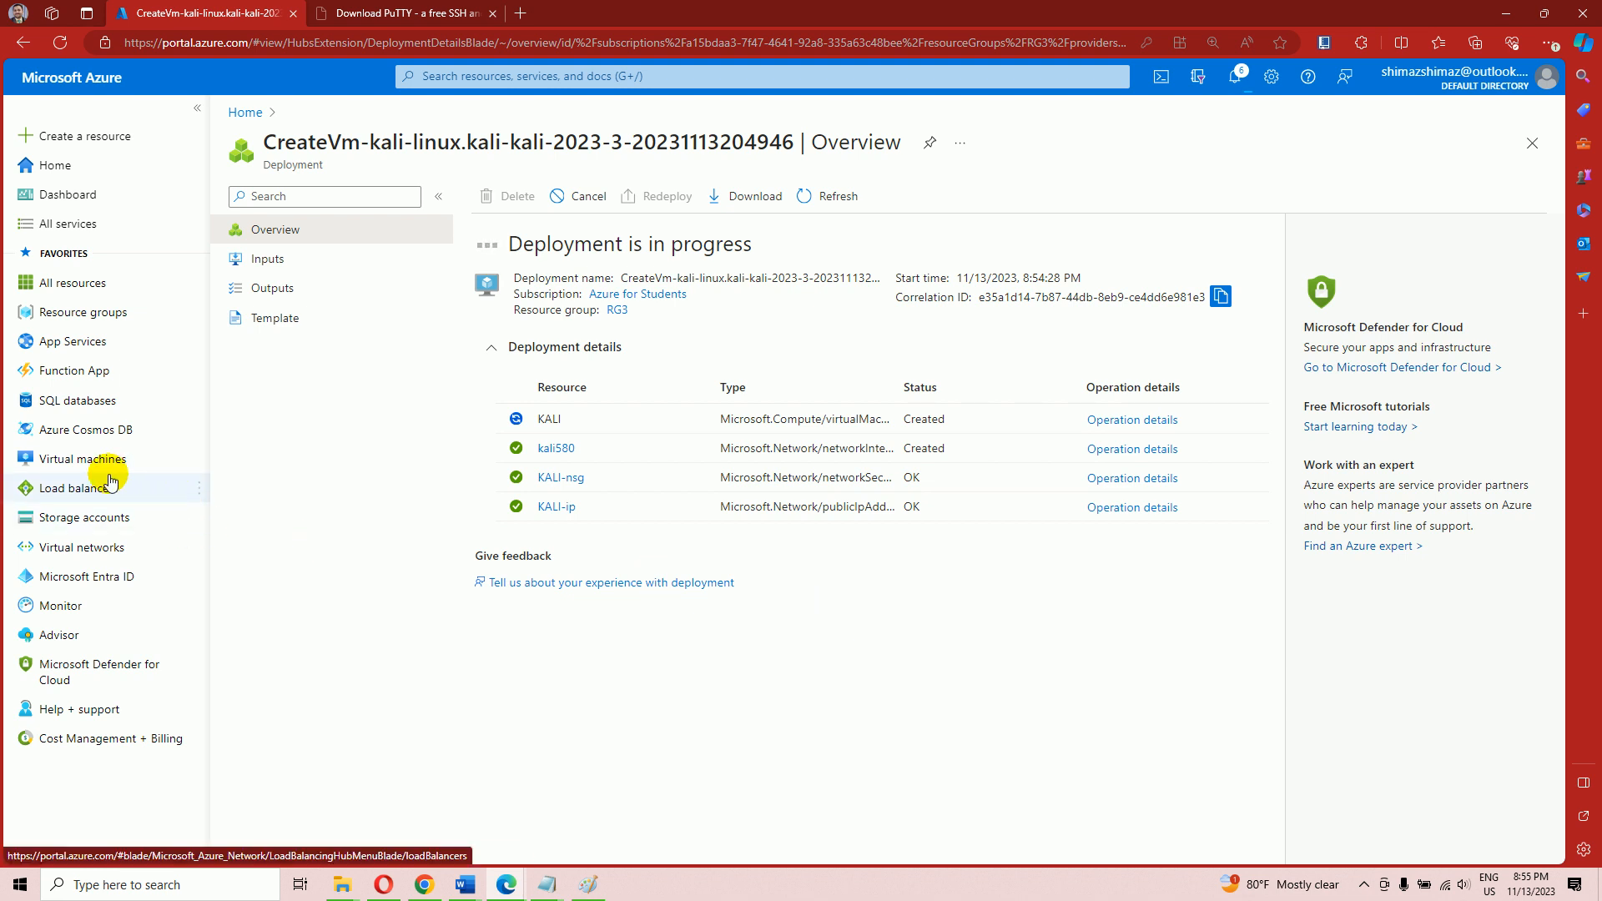
Check the Word network diagram, then return to Azure and open Virtual machines
mouse_move(108, 474)
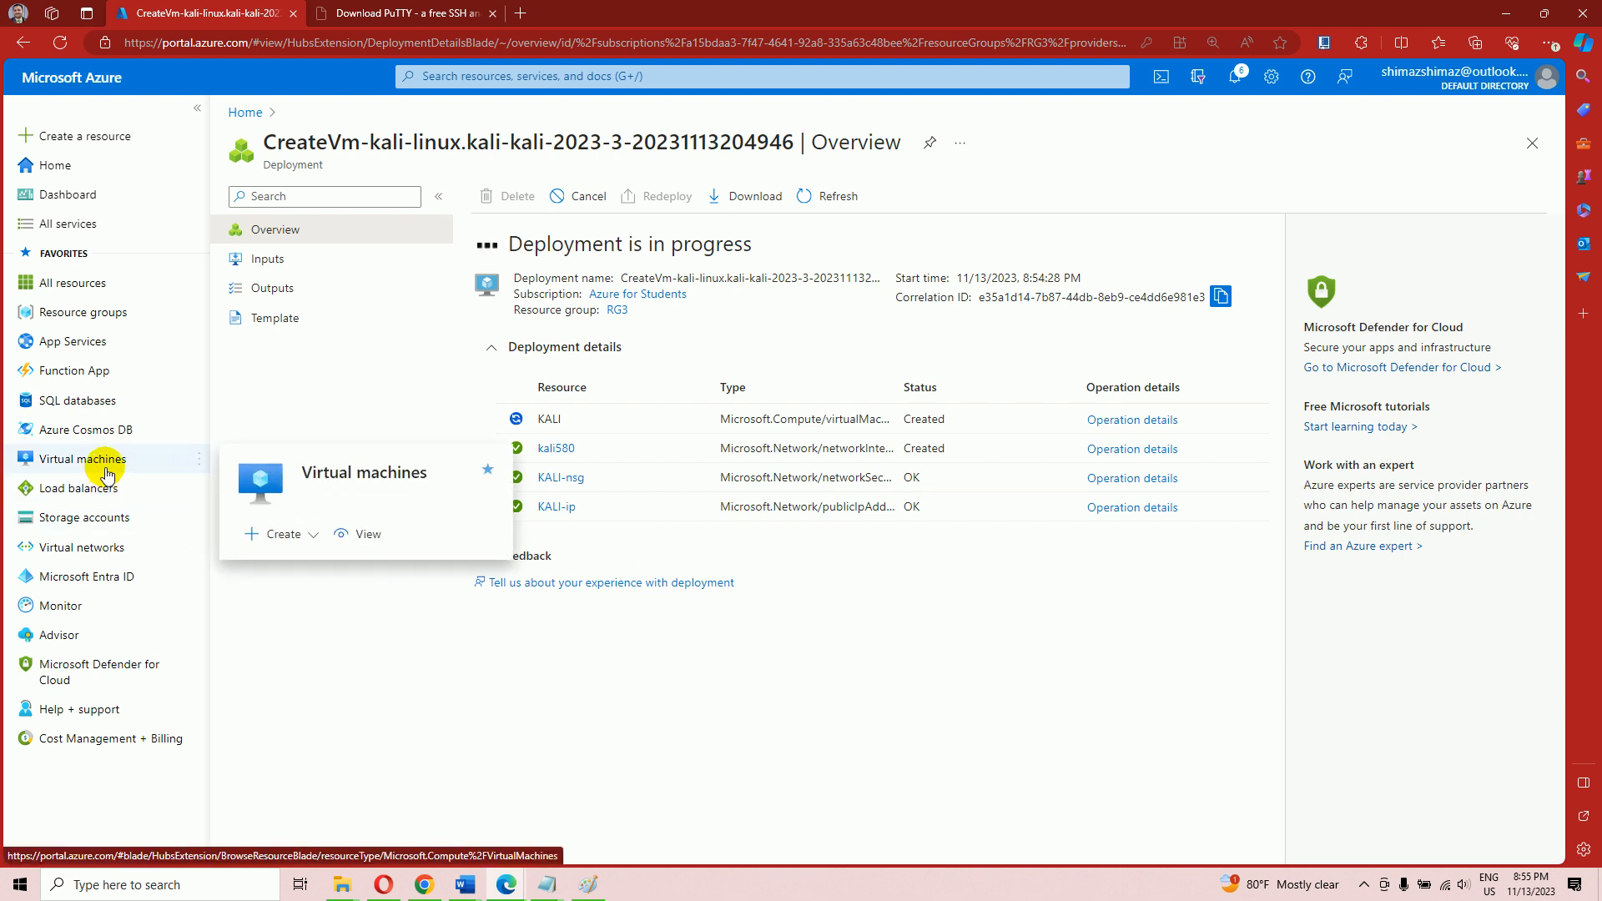
left_click(466, 886)
left_click(543, 835)
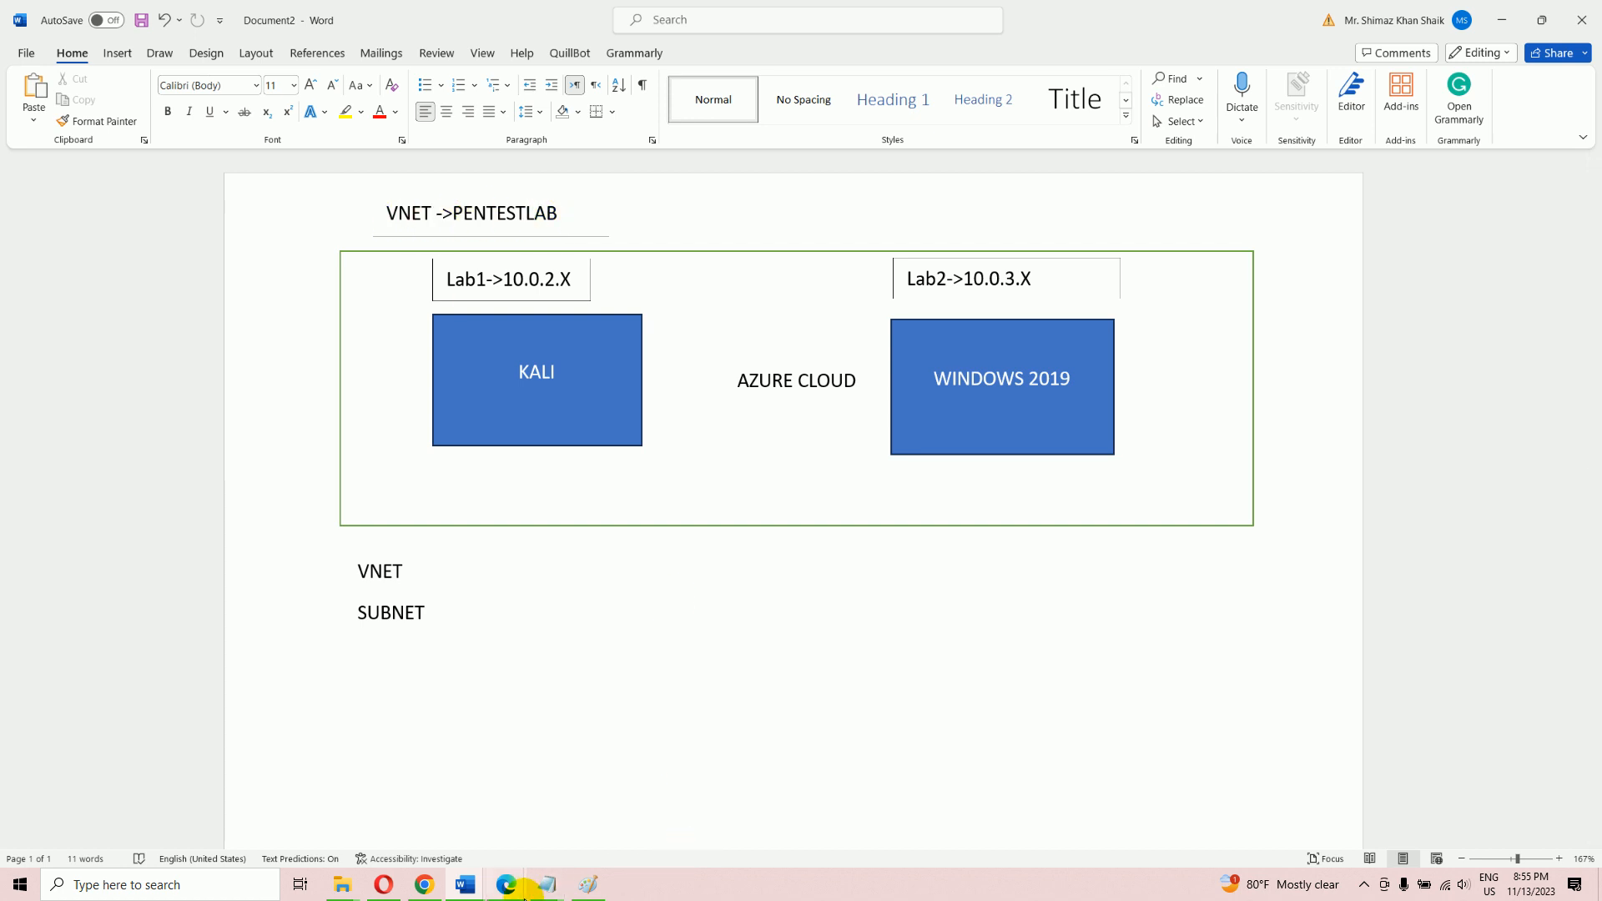
left_click(507, 886)
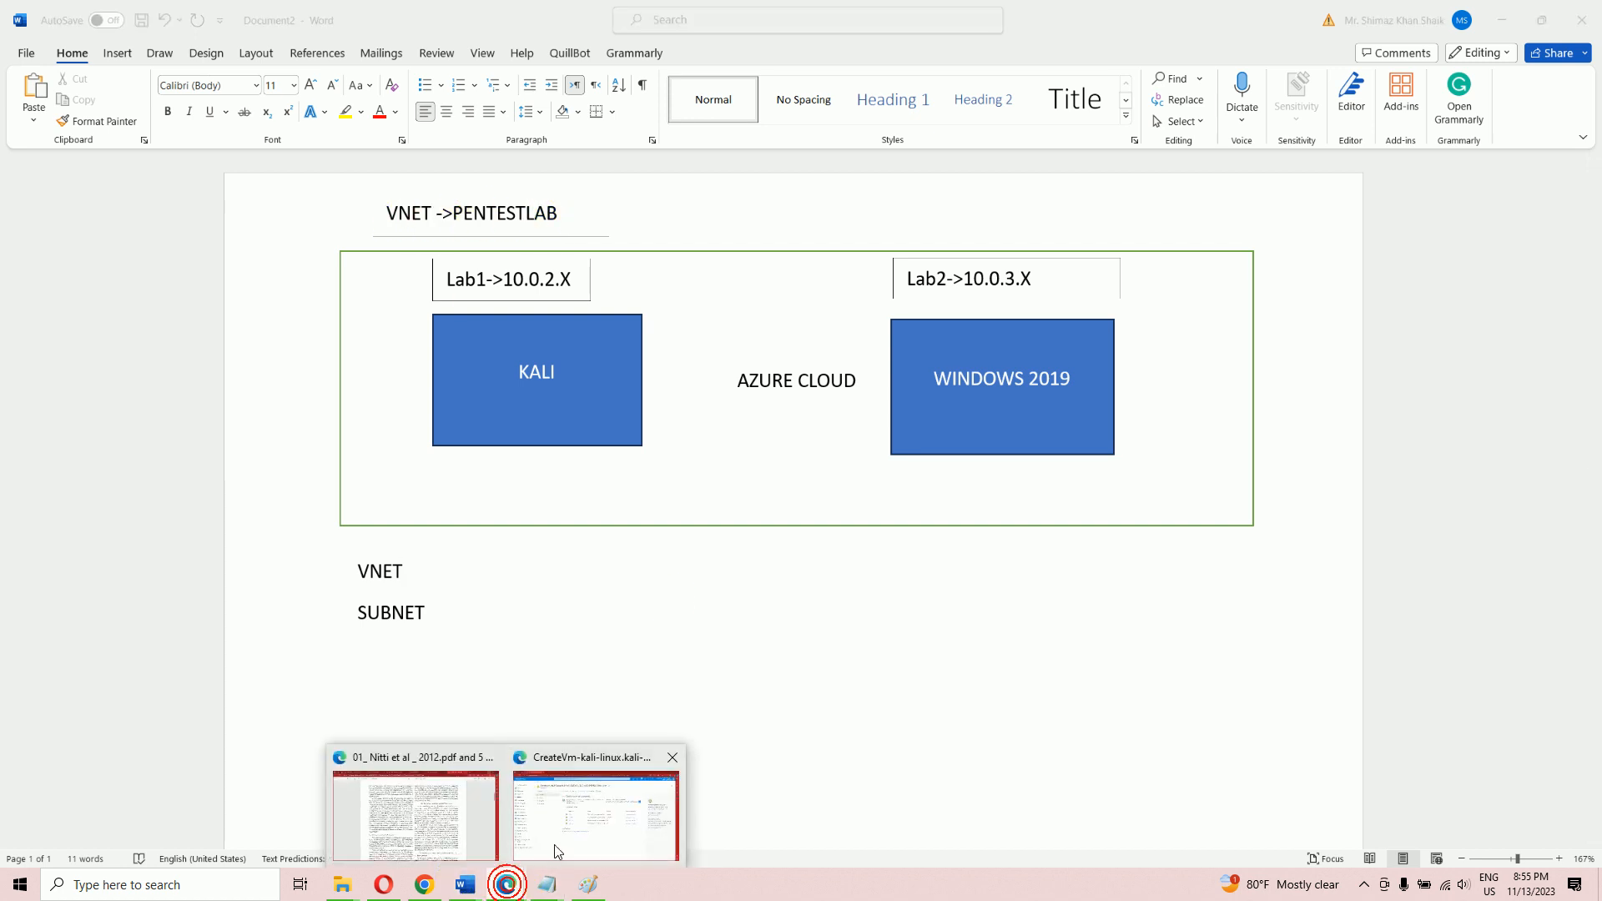
left_click(554, 844)
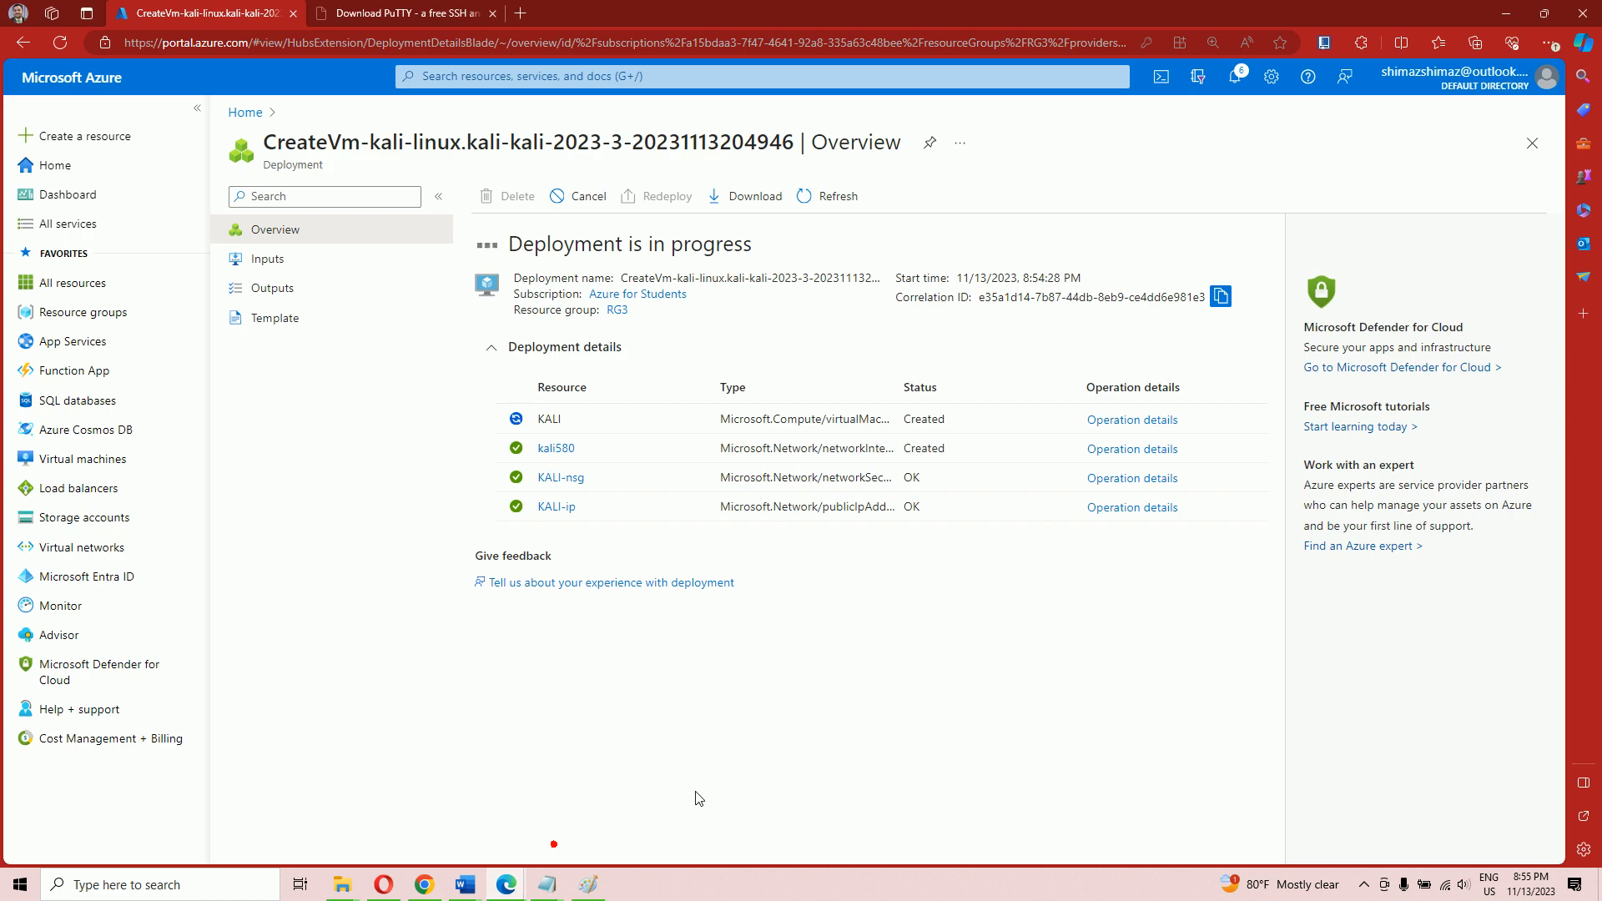
left_click(106, 459)
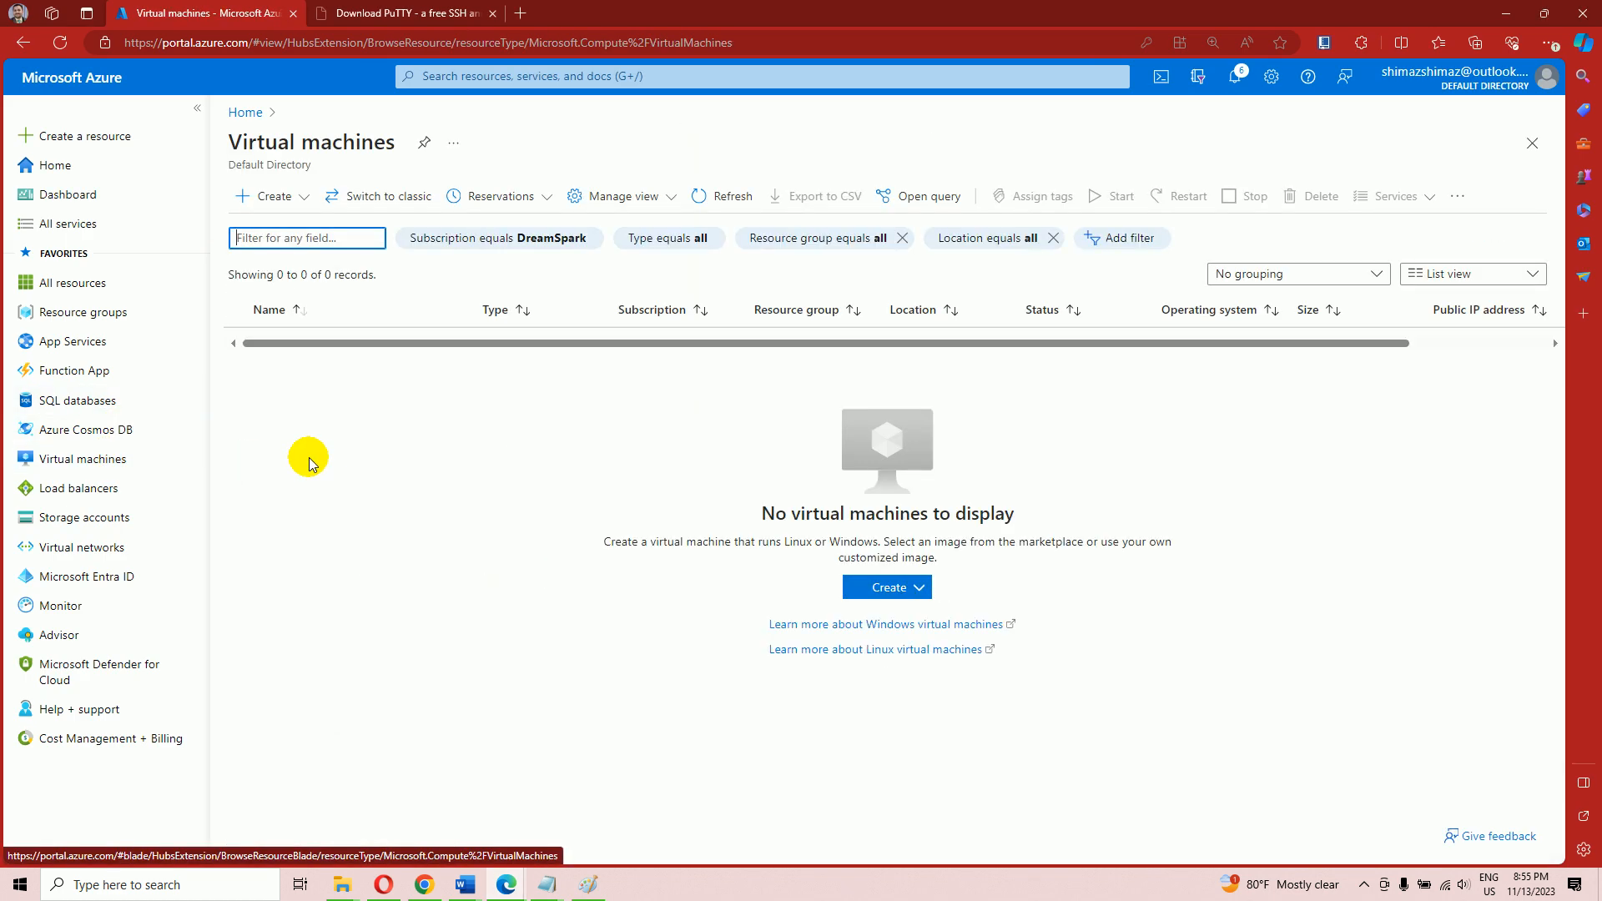
Start a new Azure VM named WIndowsServer under Azure for Students in resource group RG3
left_click(267, 199)
left_click(303, 242)
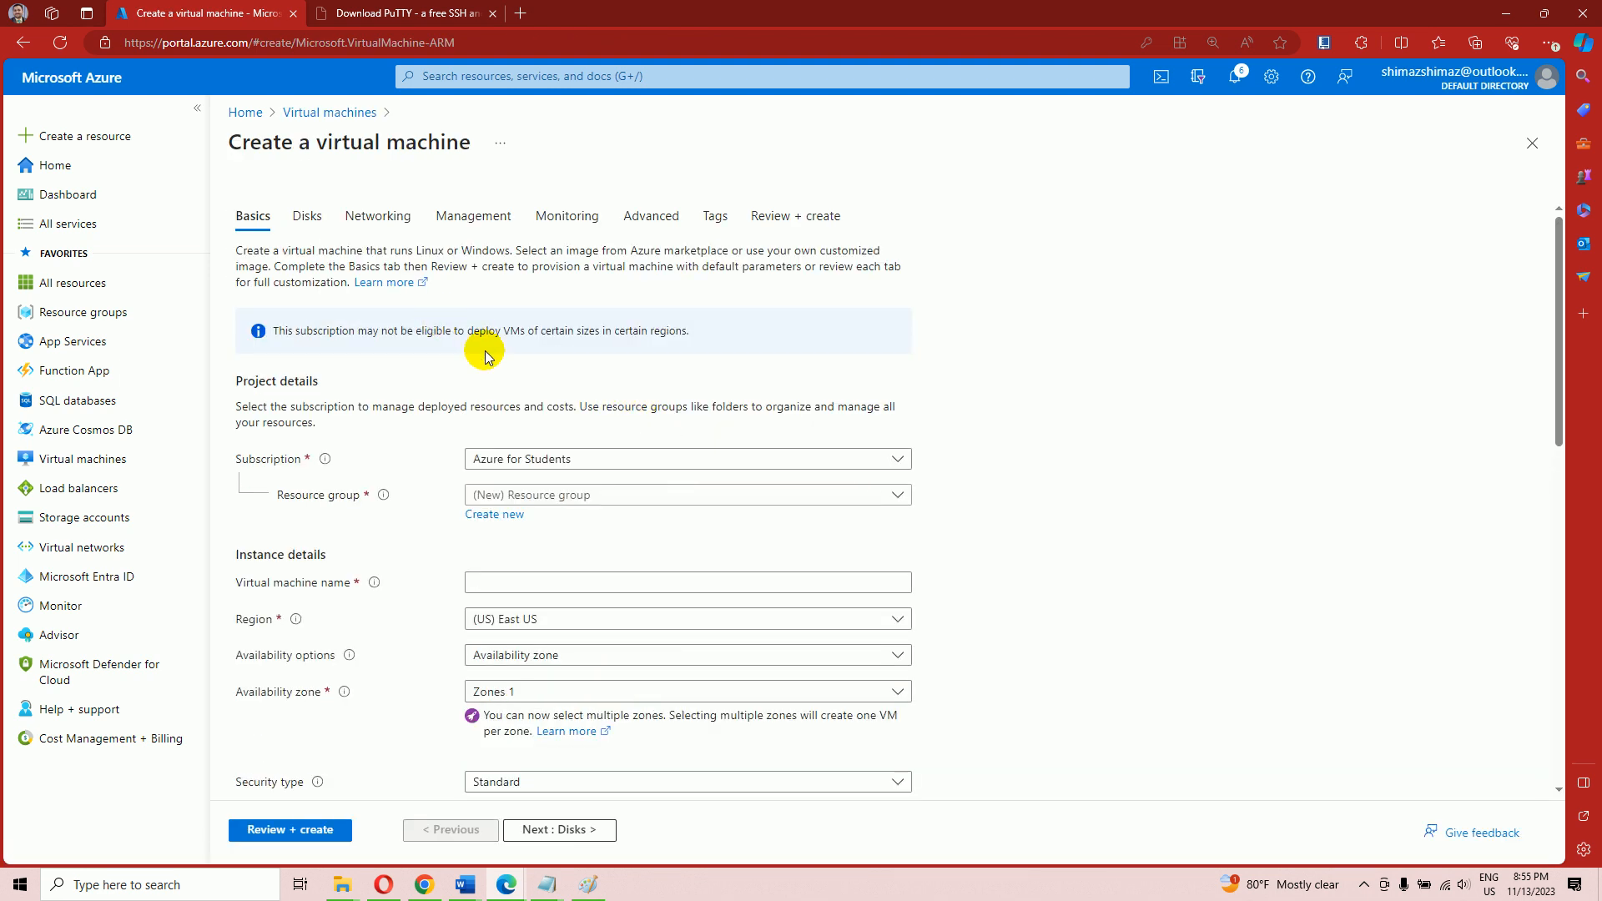
left_click(522, 461)
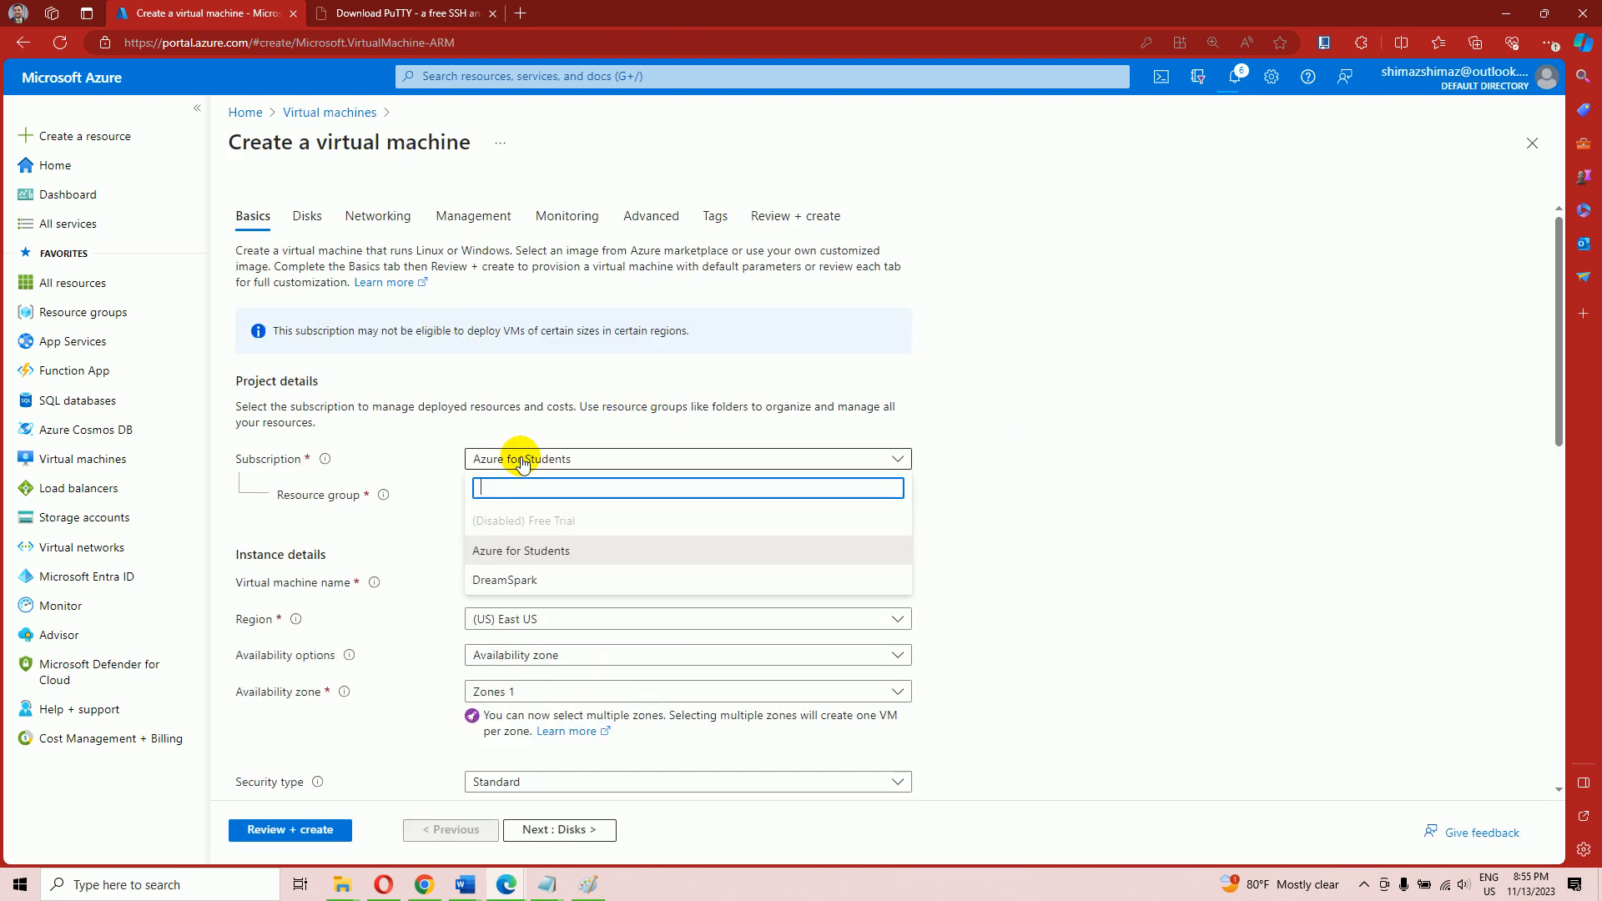
left_click(525, 557)
scroll(523, 467, "down", 3)
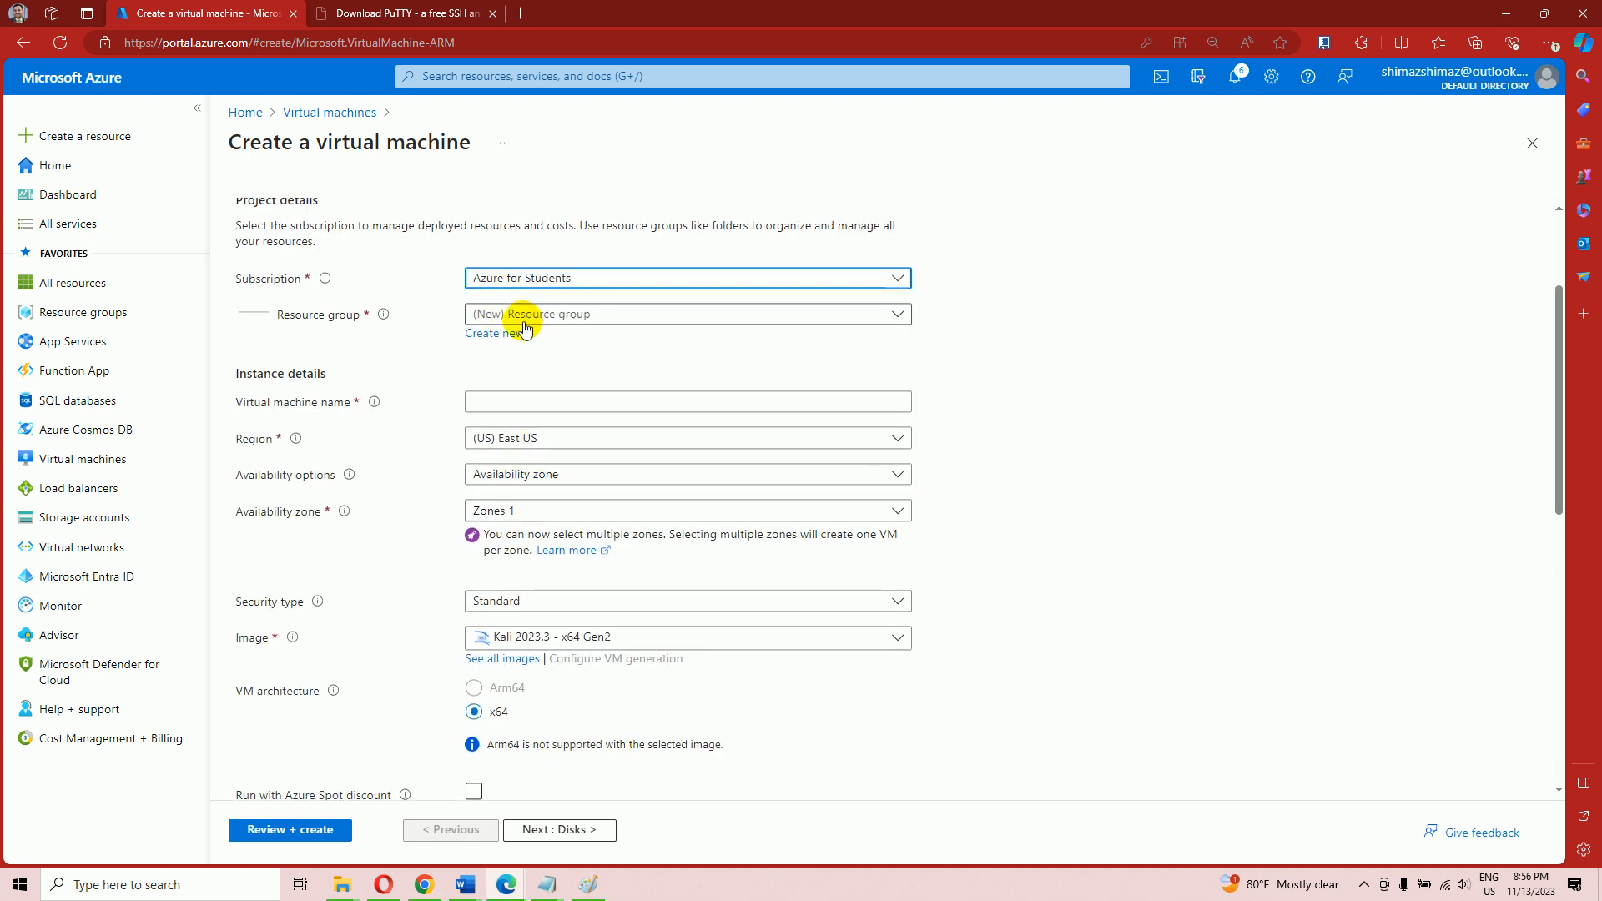
left_click(523, 322)
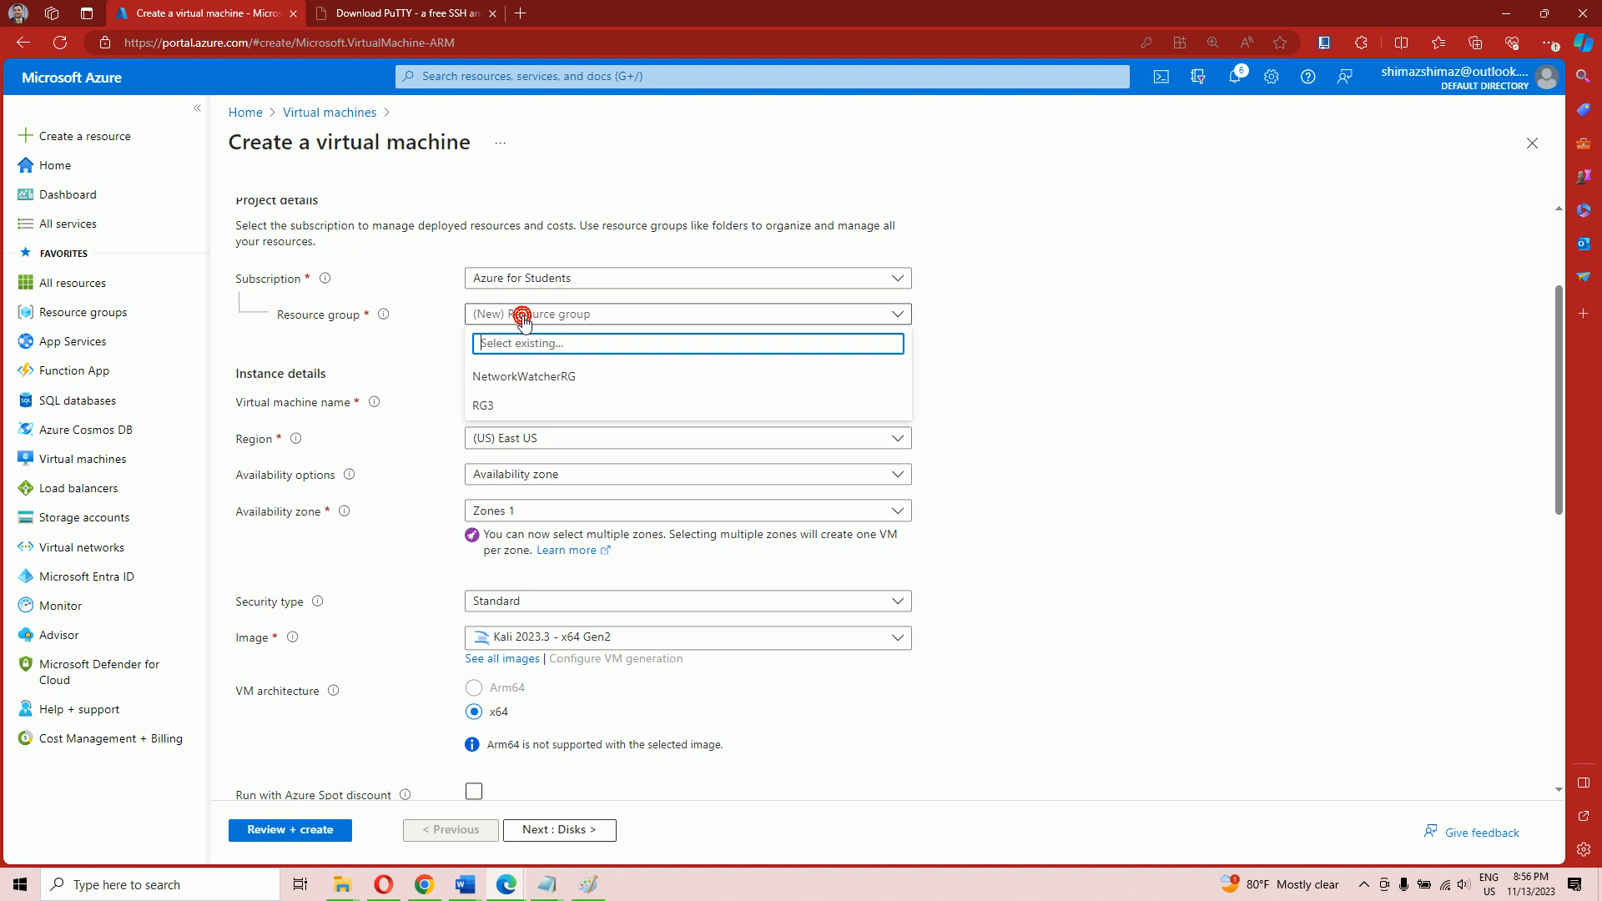
left_click(492, 407)
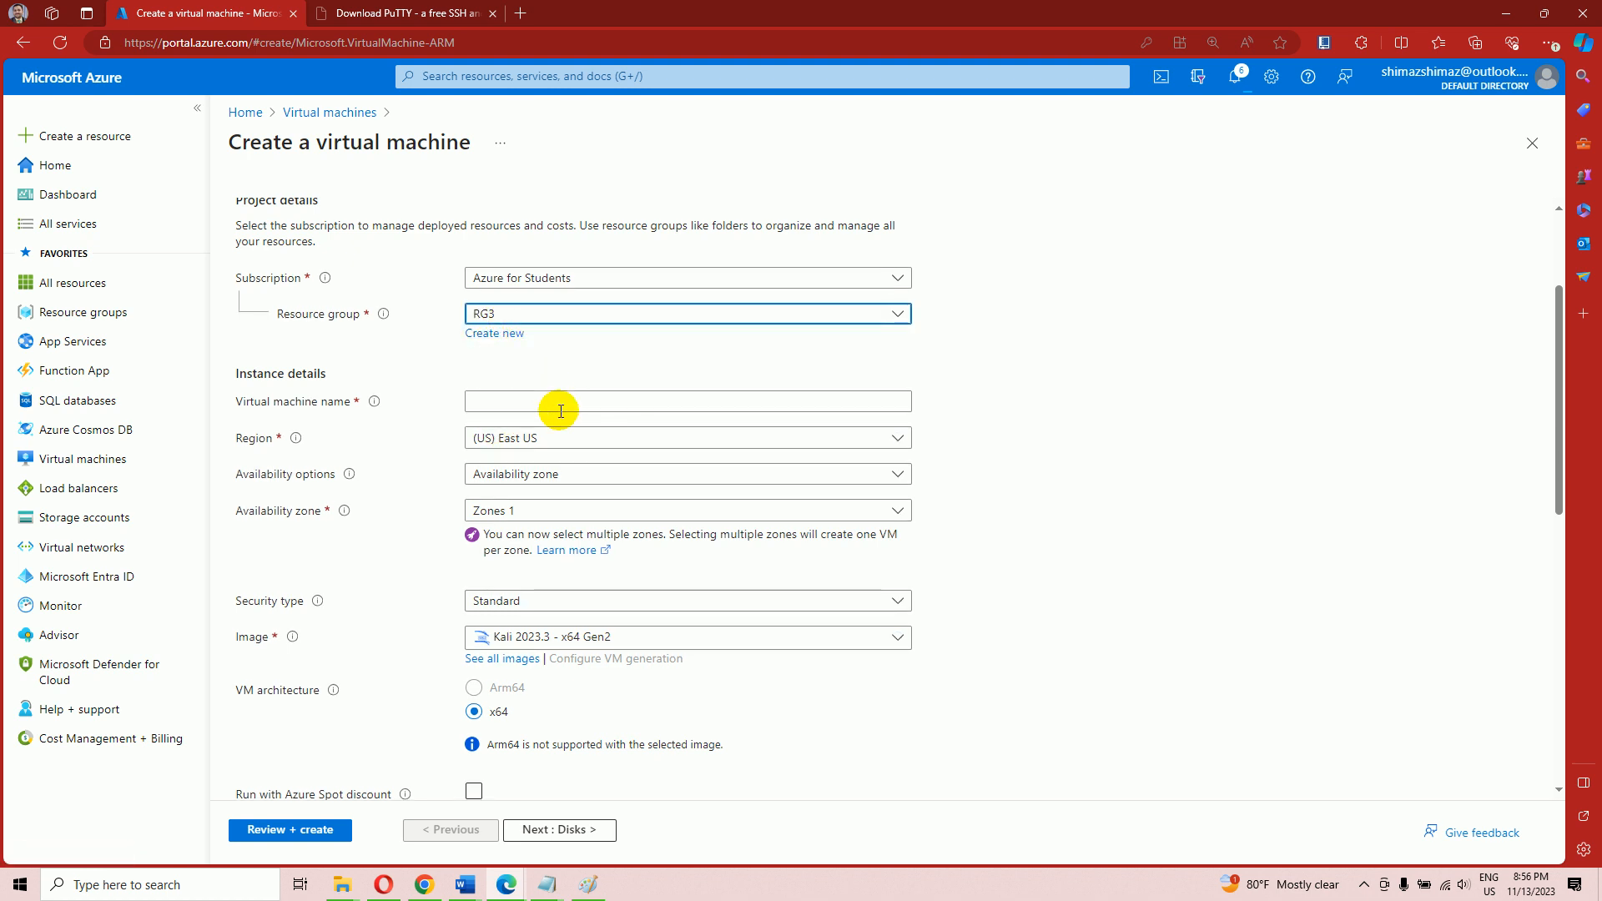
left_click(537, 401)
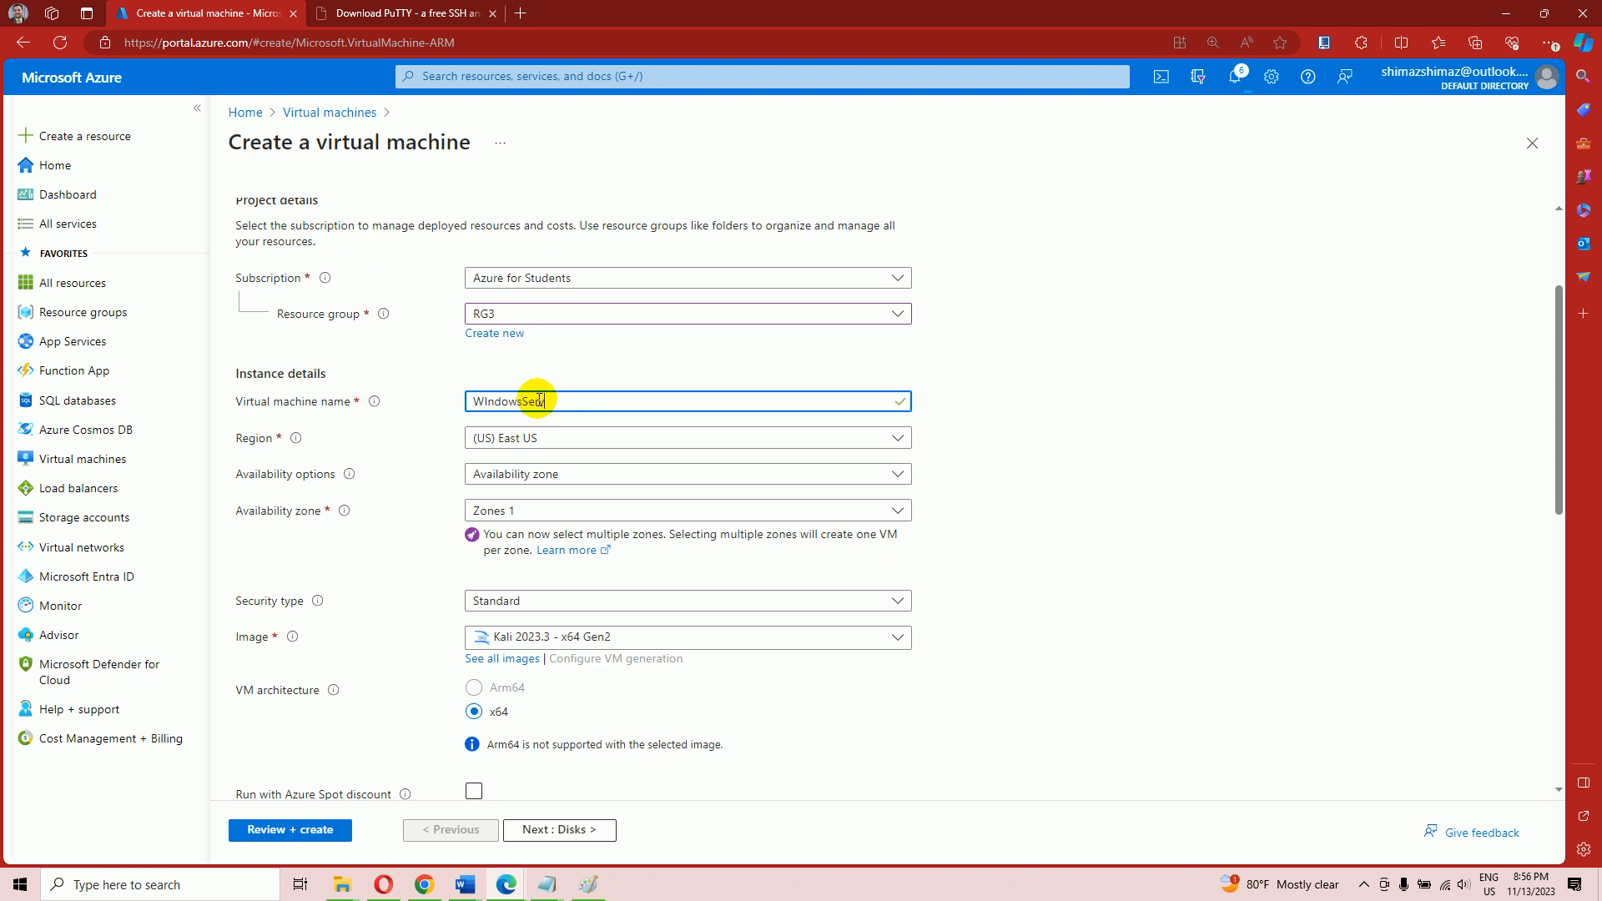
Choose no infrastructure redundancy, Standard security type, and the Windows Server 2019 Datacenter image
left_click(536, 472)
left_click(537, 501)
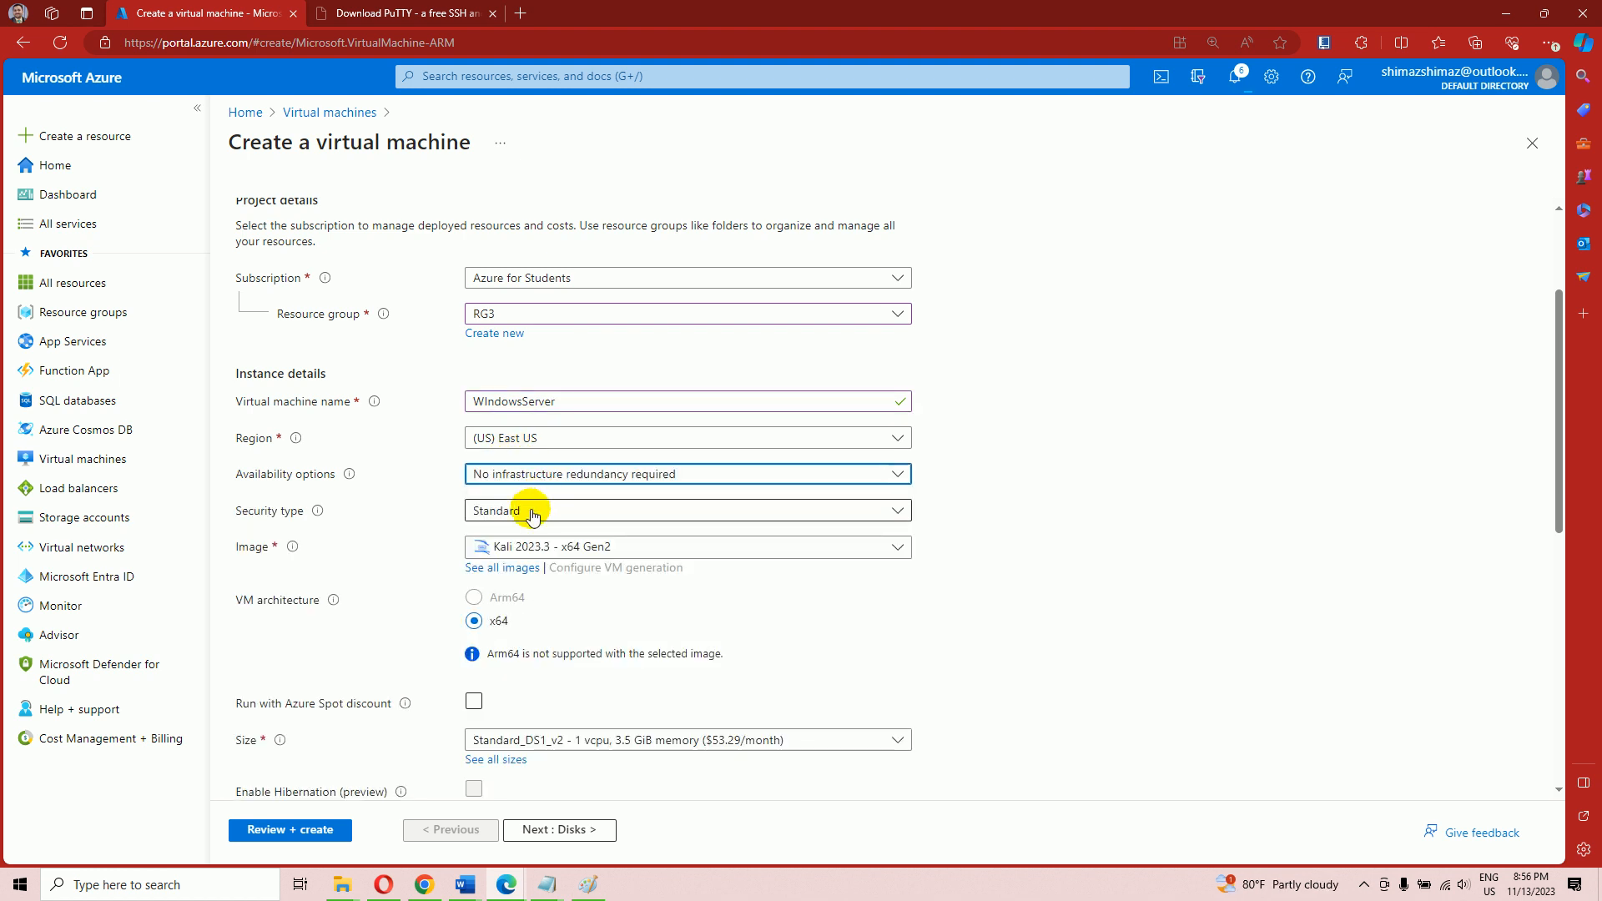
left_click(531, 513)
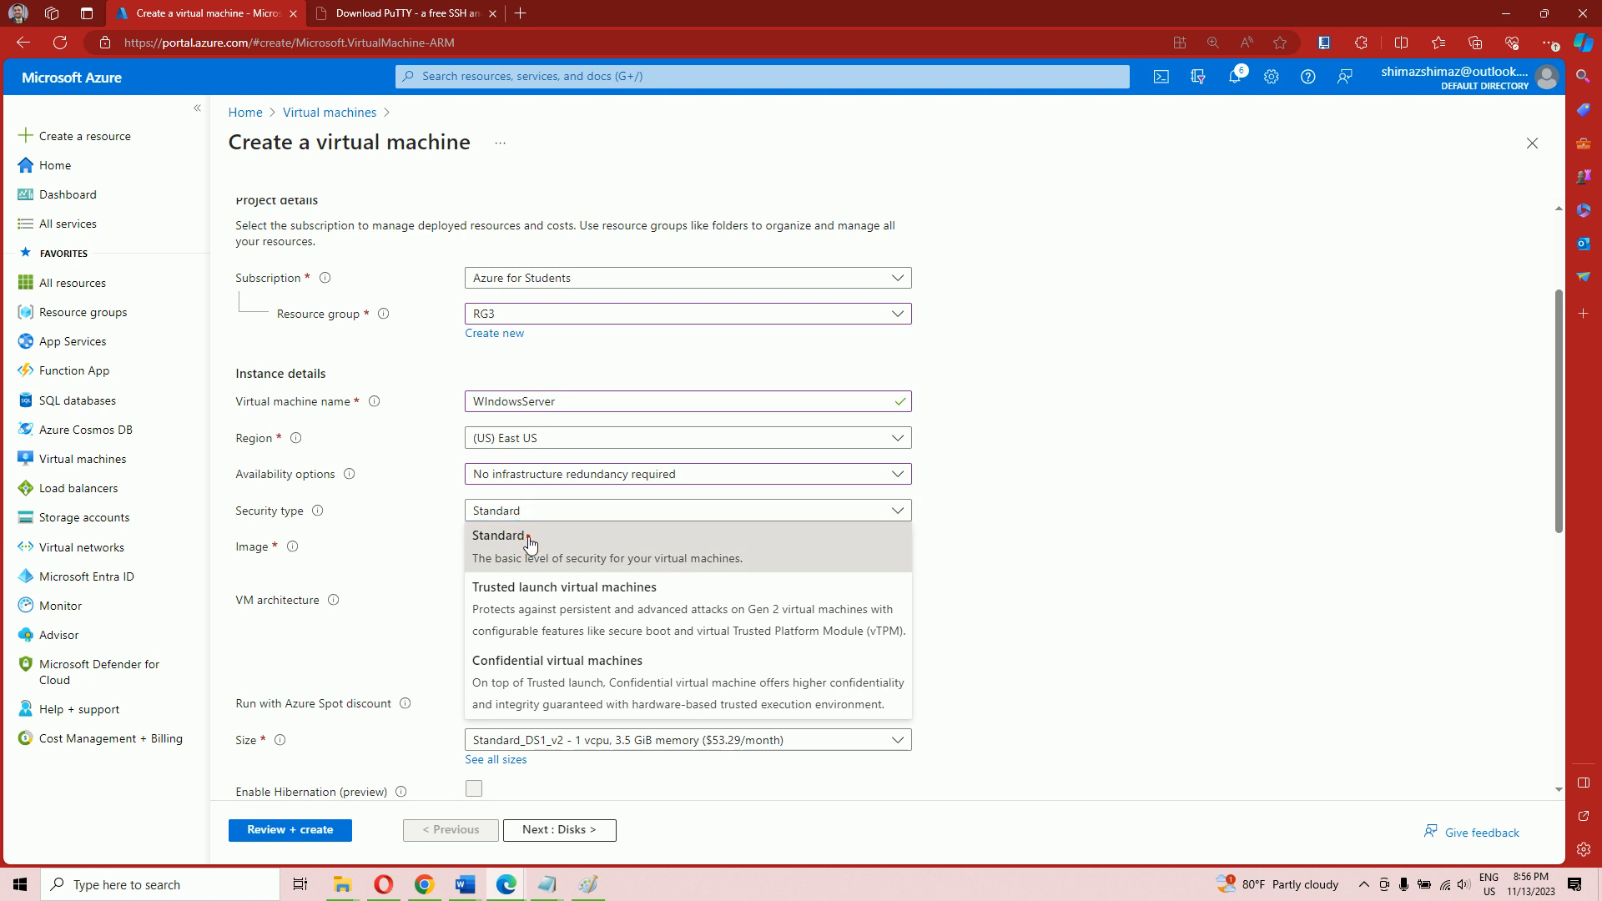
left_click(532, 530)
scroll(532, 541, "down", 2)
scroll(532, 538, "down", 1)
left_click(557, 368)
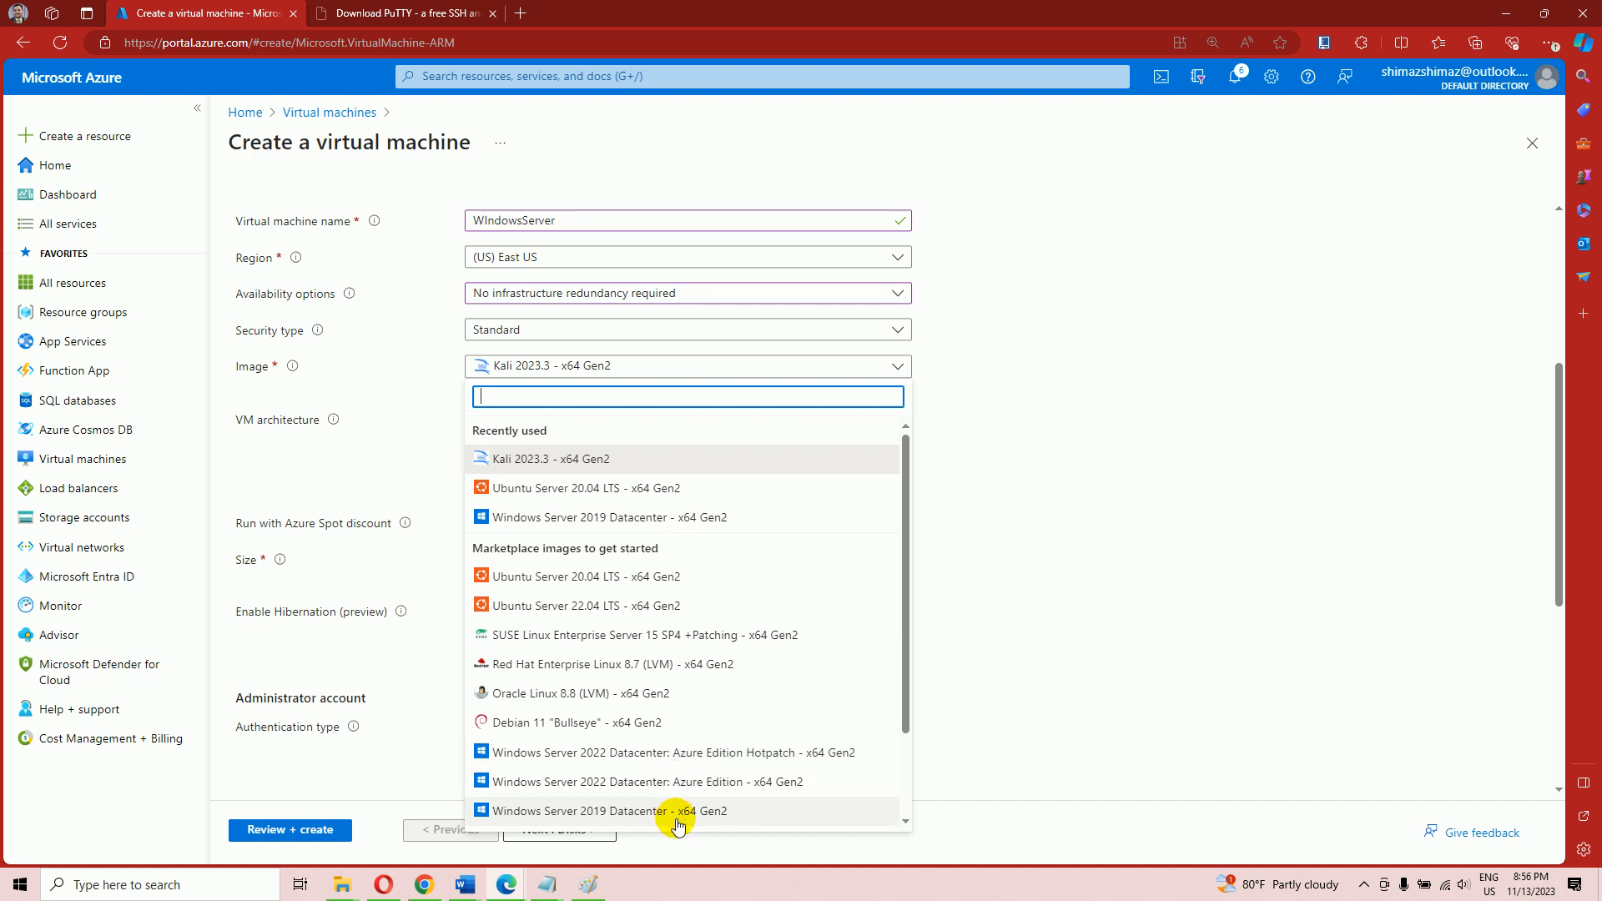
scroll(676, 807, "down", 2)
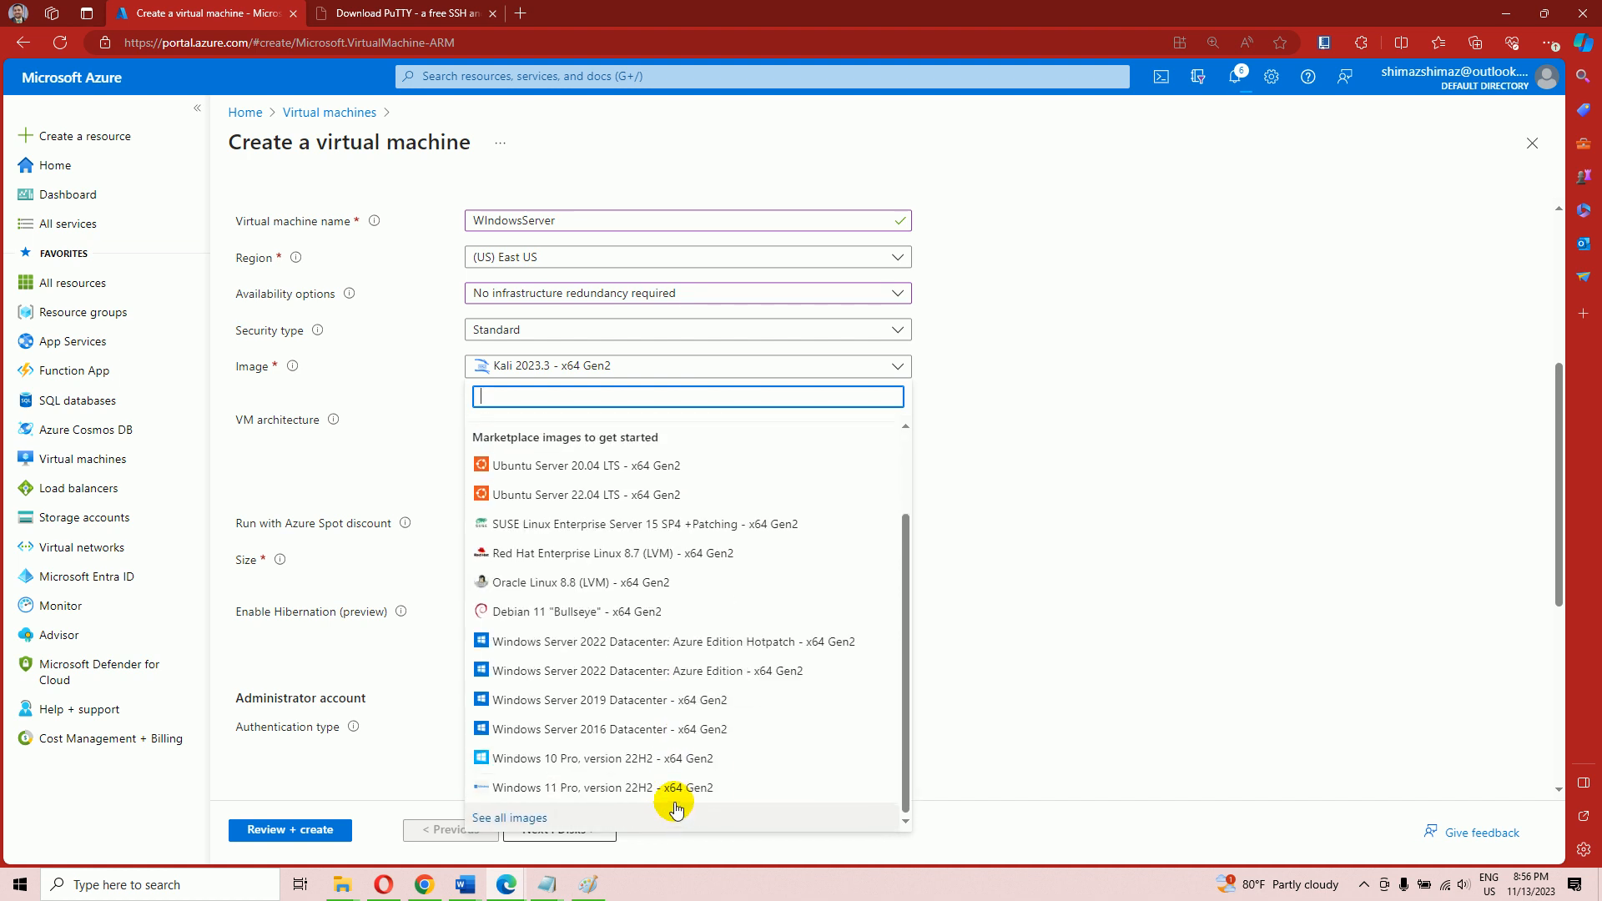
left_click(641, 708)
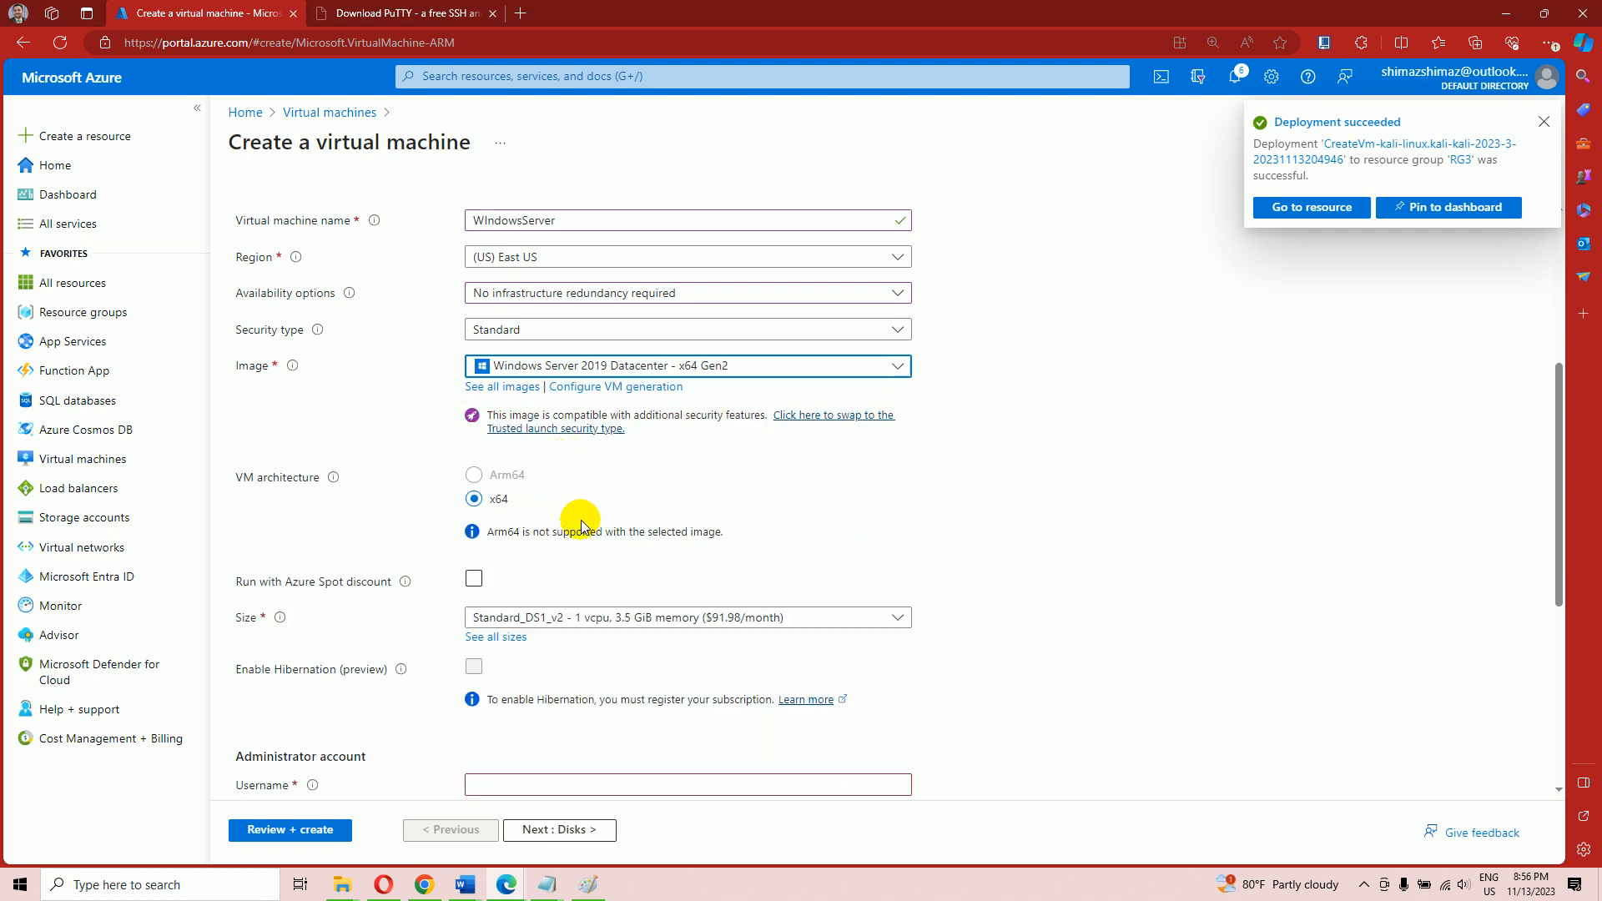
Keep the Standard_DS1_v2 VM size
scroll(822, 537, "down", 2)
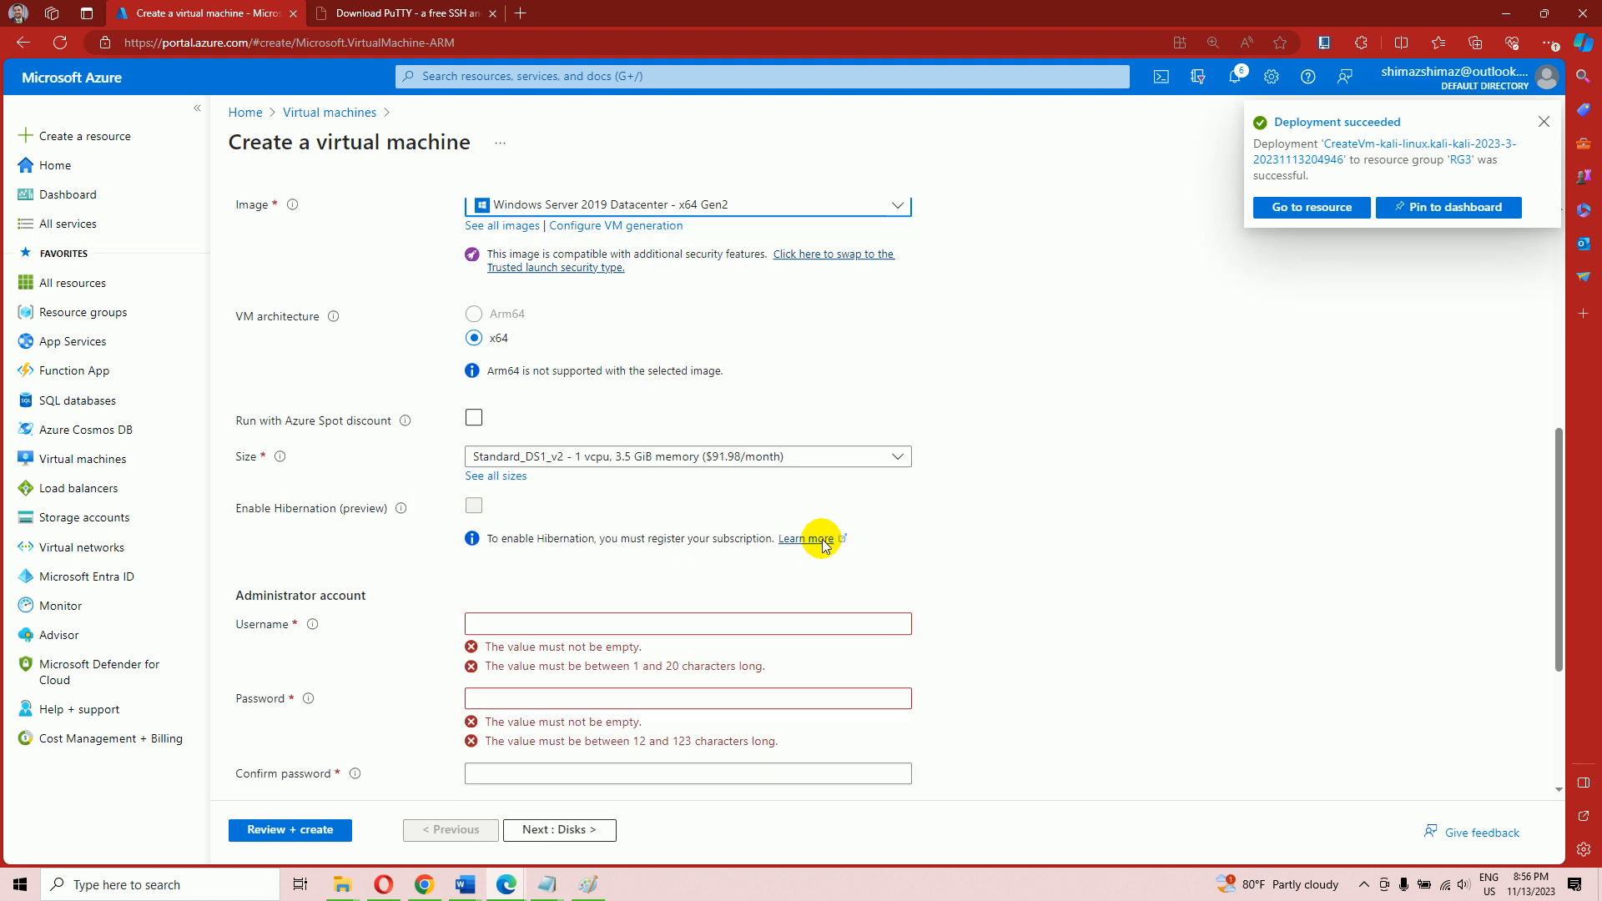
left_click(667, 440)
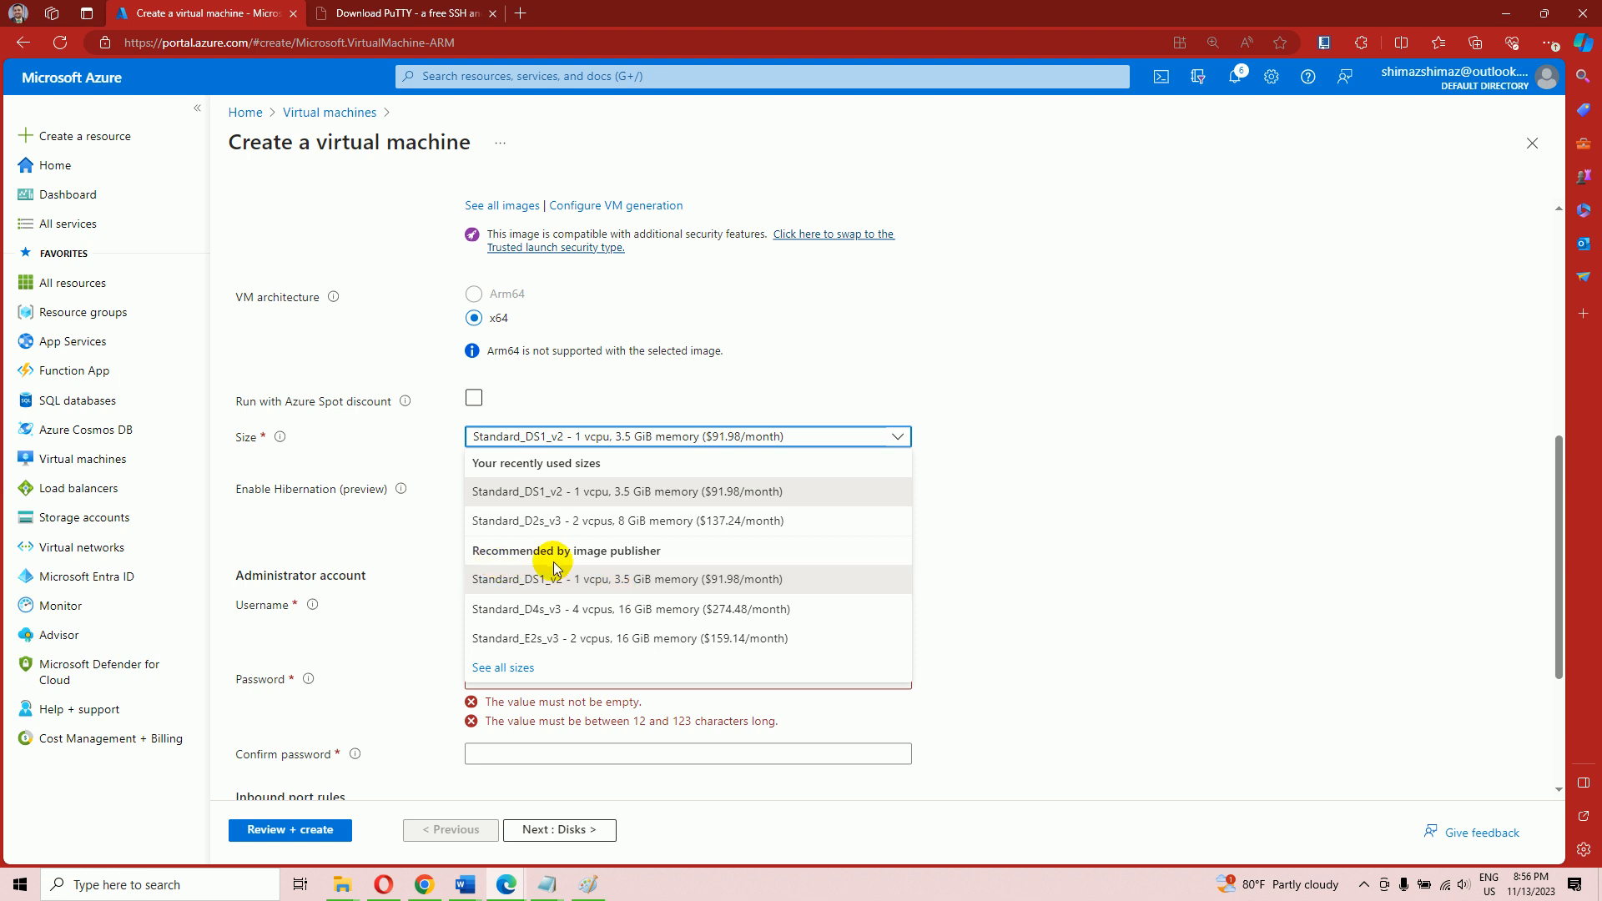
left_click(628, 589)
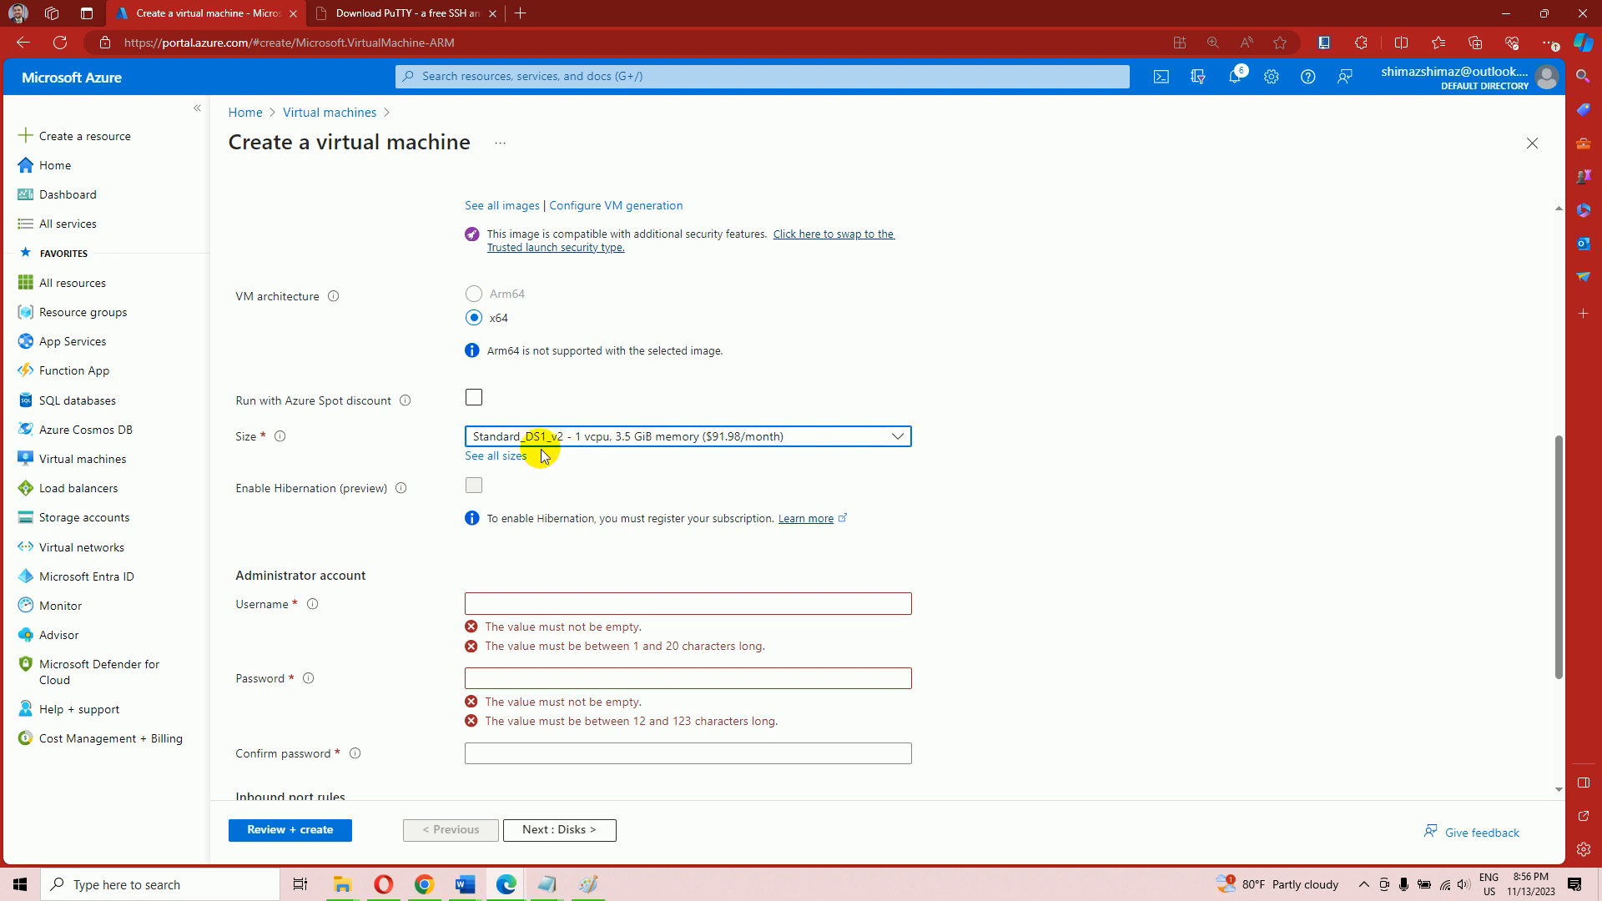
Enter the admin username from the Notepad notes, then type the password and its confirmation
scroll(628, 521, "down", 2)
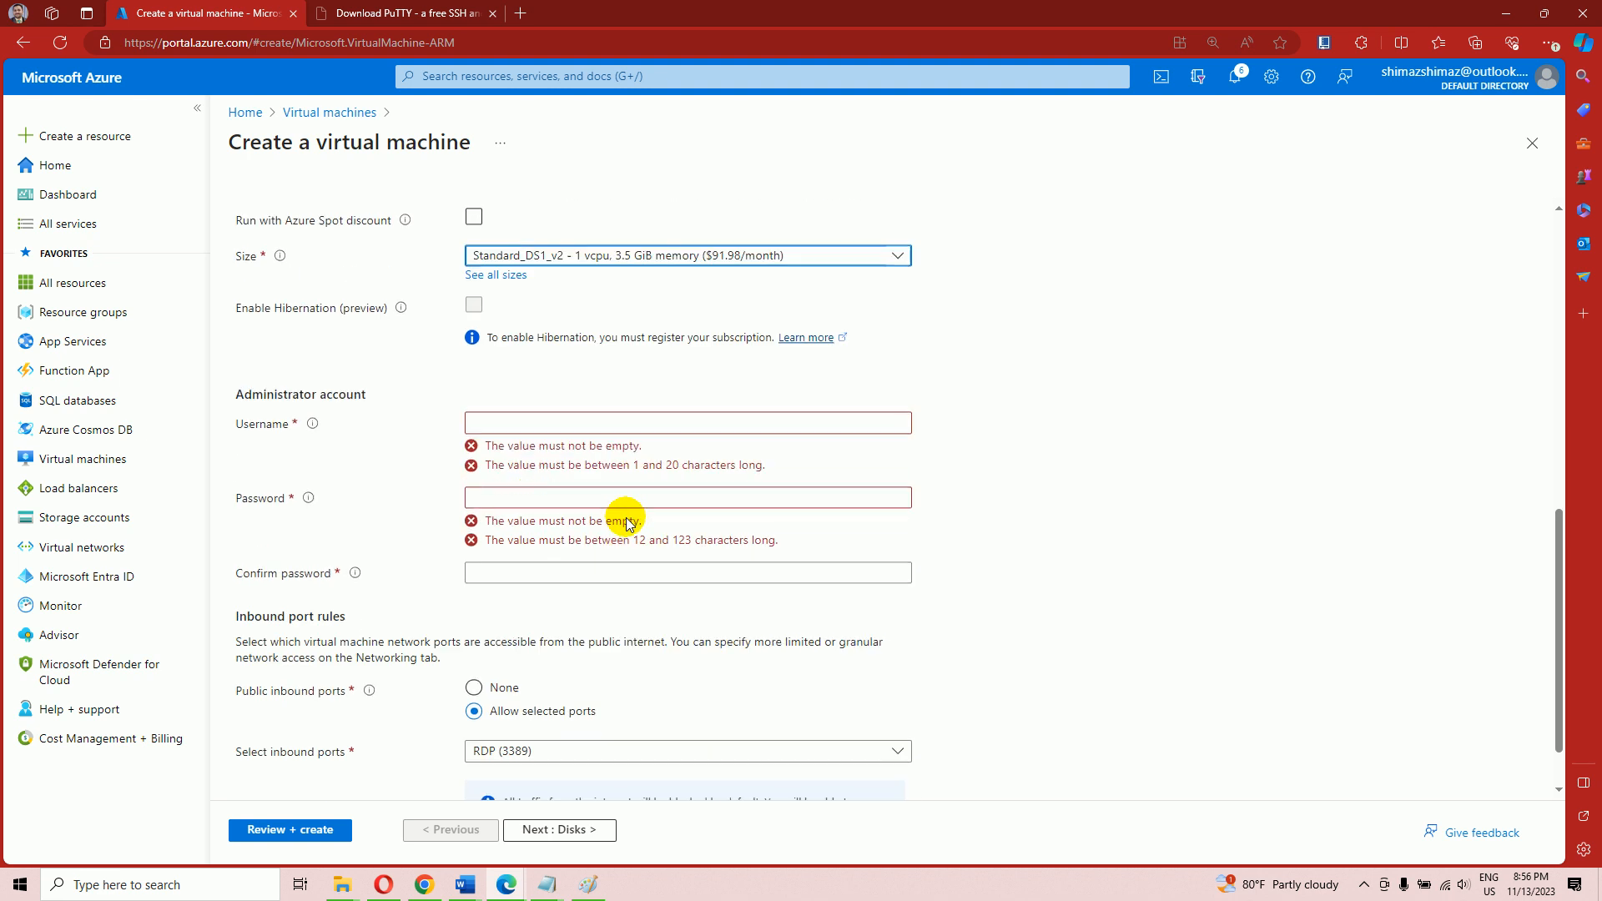
left_click(534, 423)
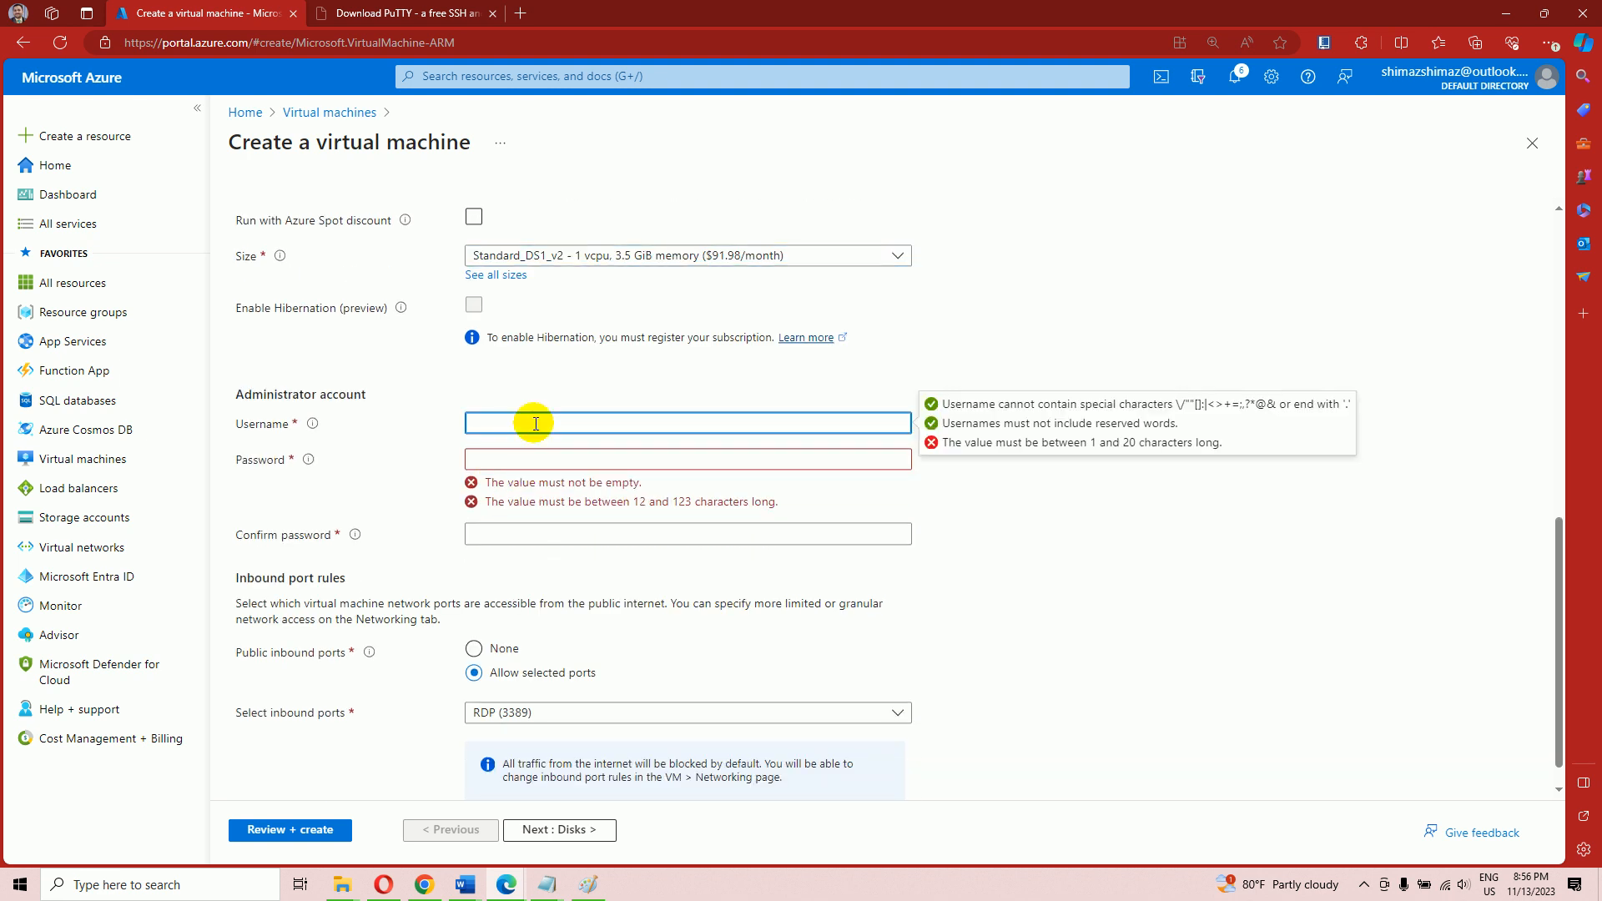
type("azure")
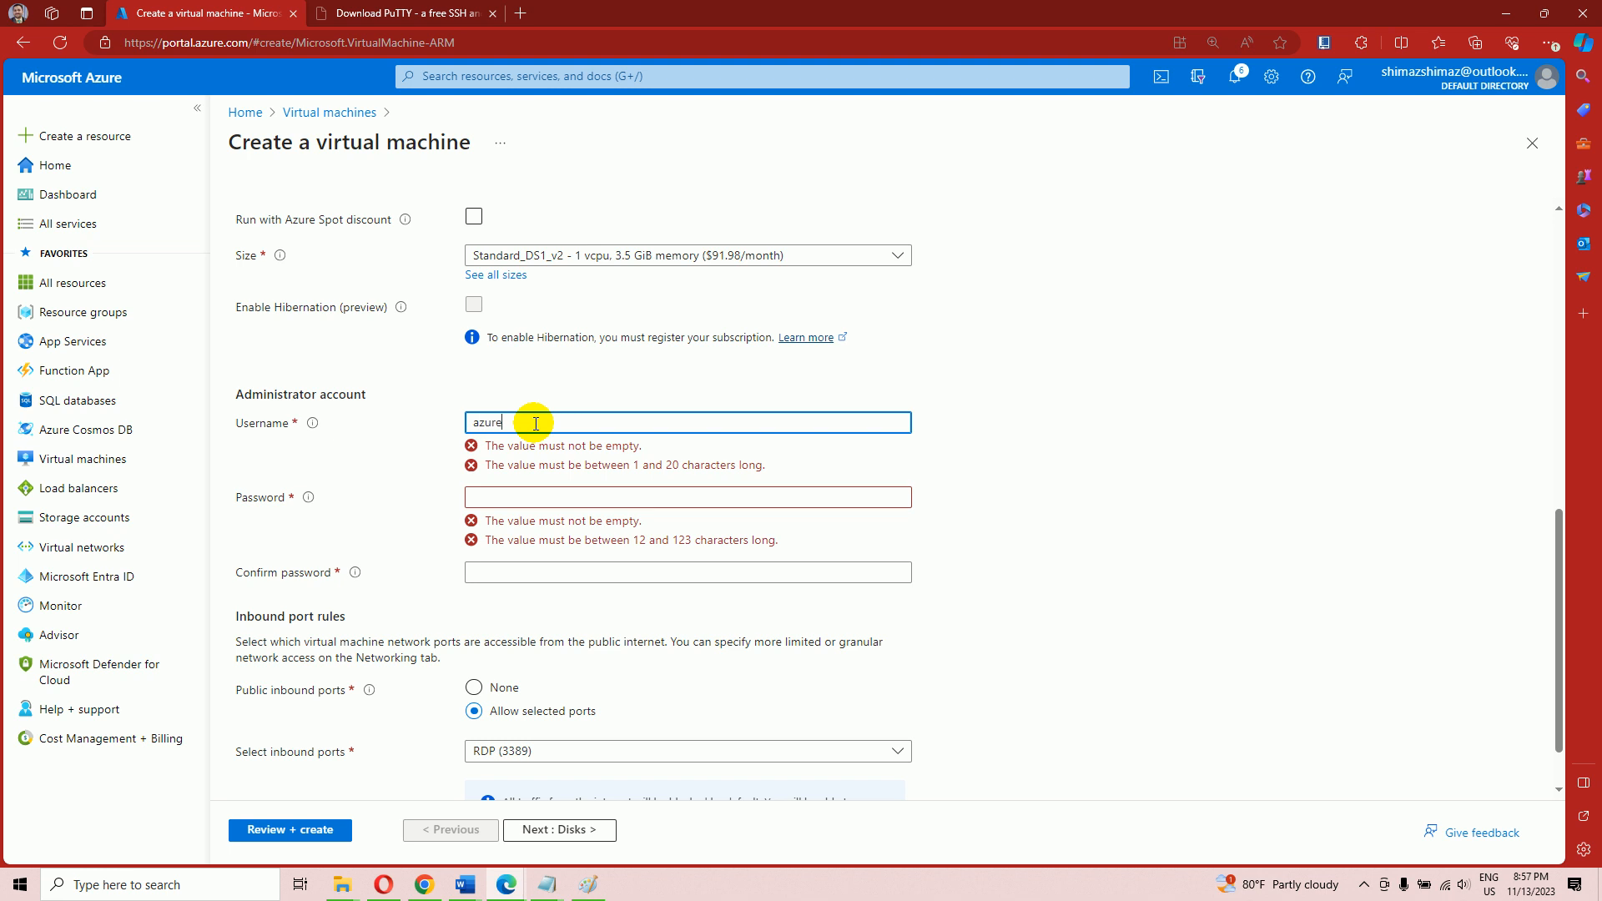
left_click(549, 884)
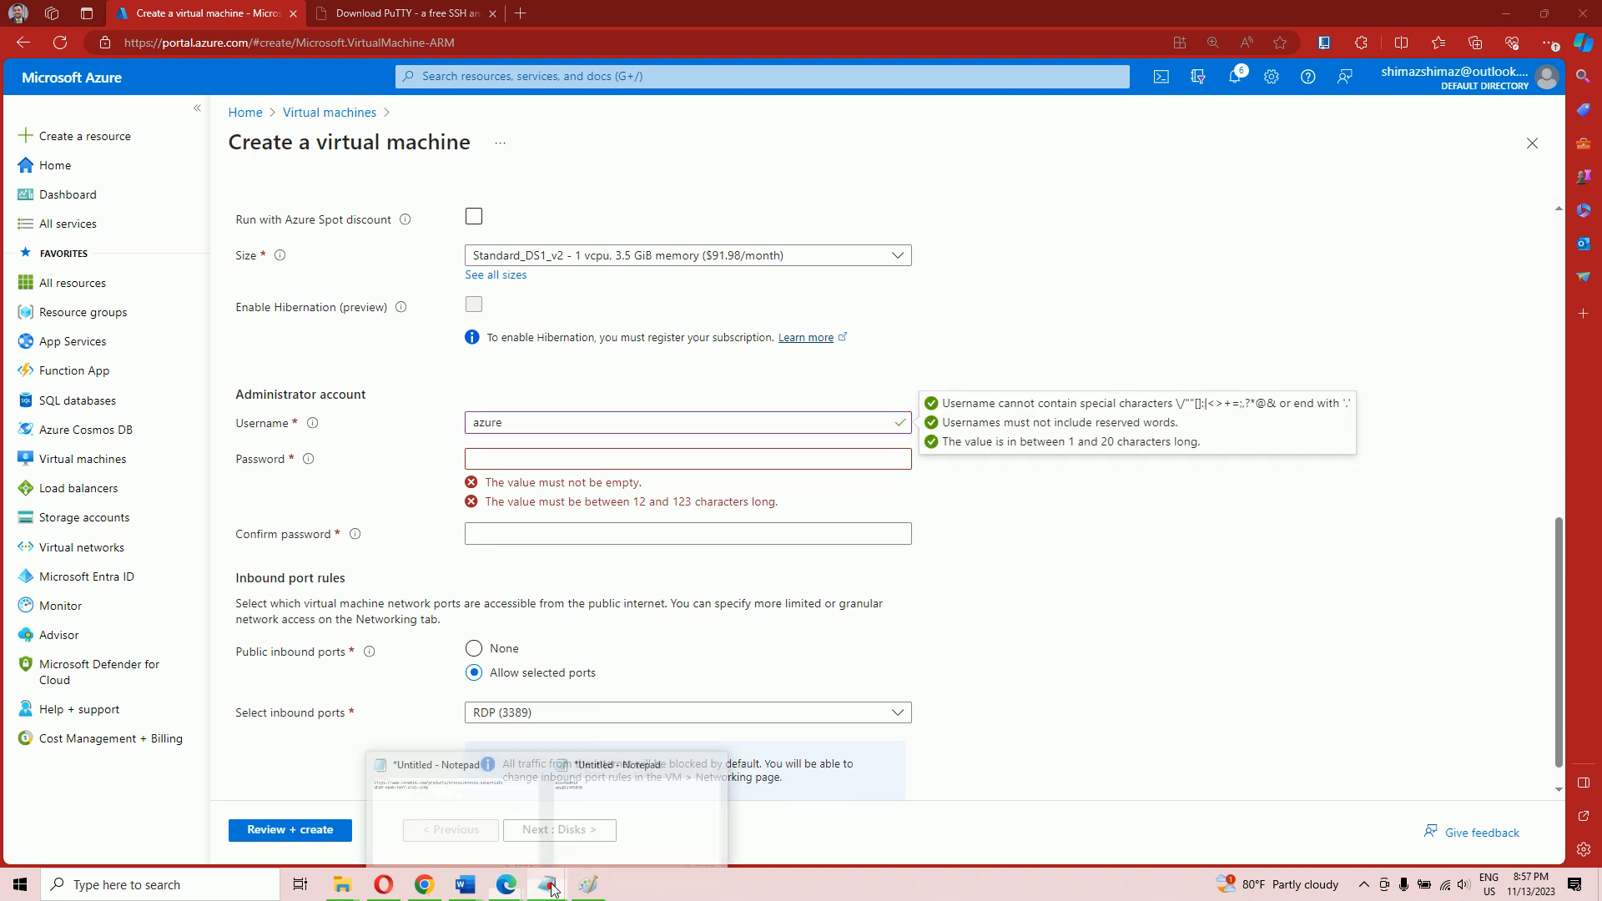
left_click(618, 807)
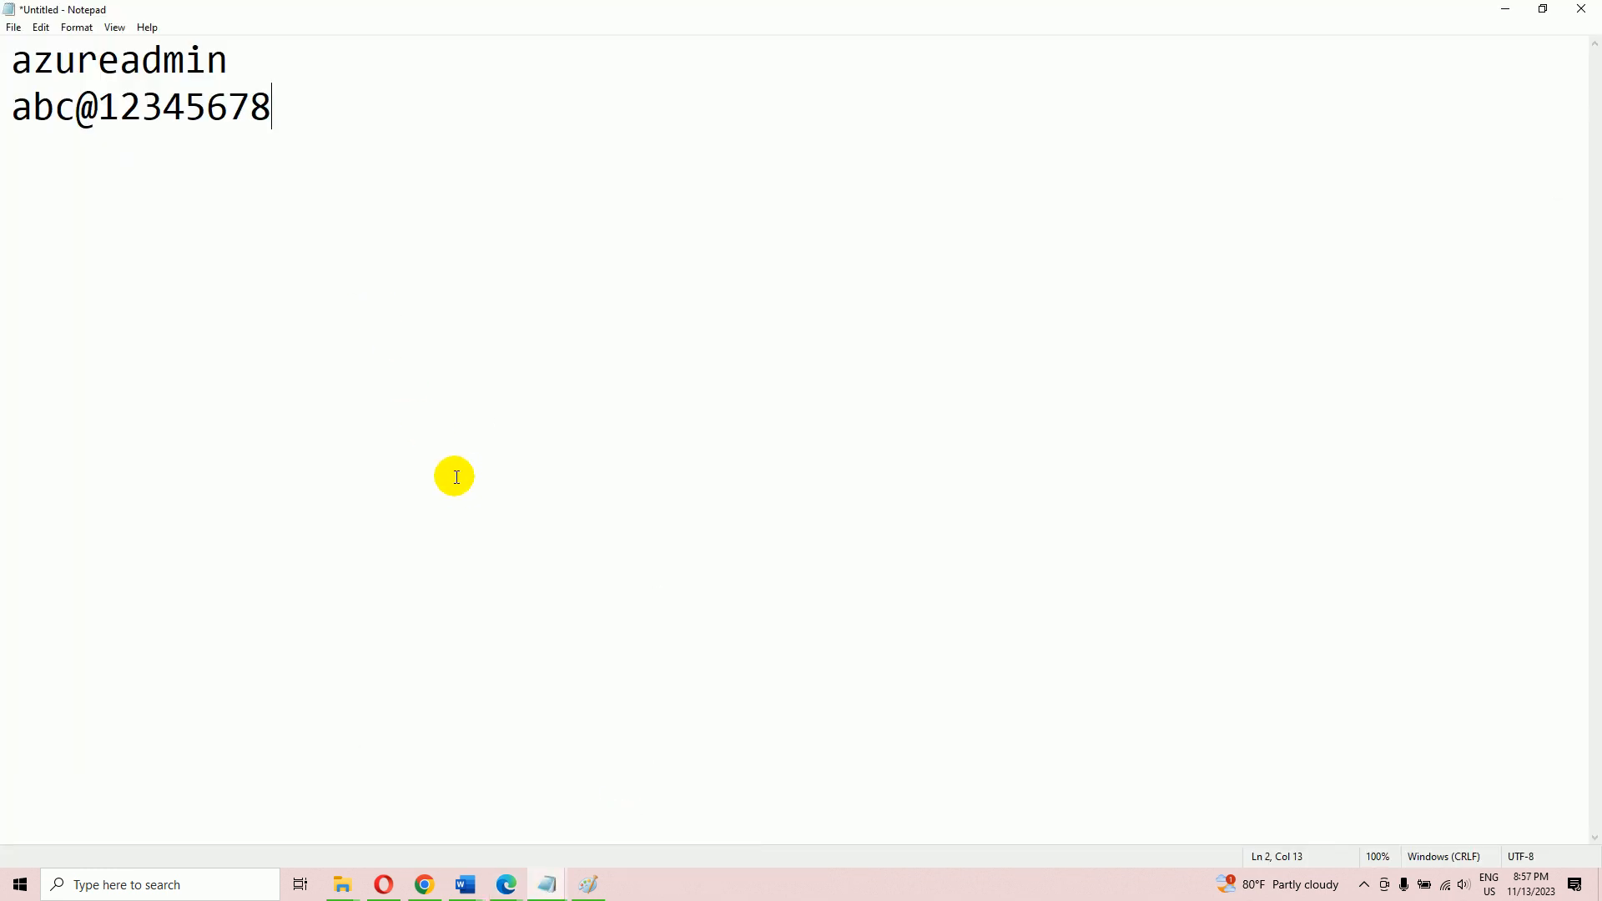
key("alt+Tab")
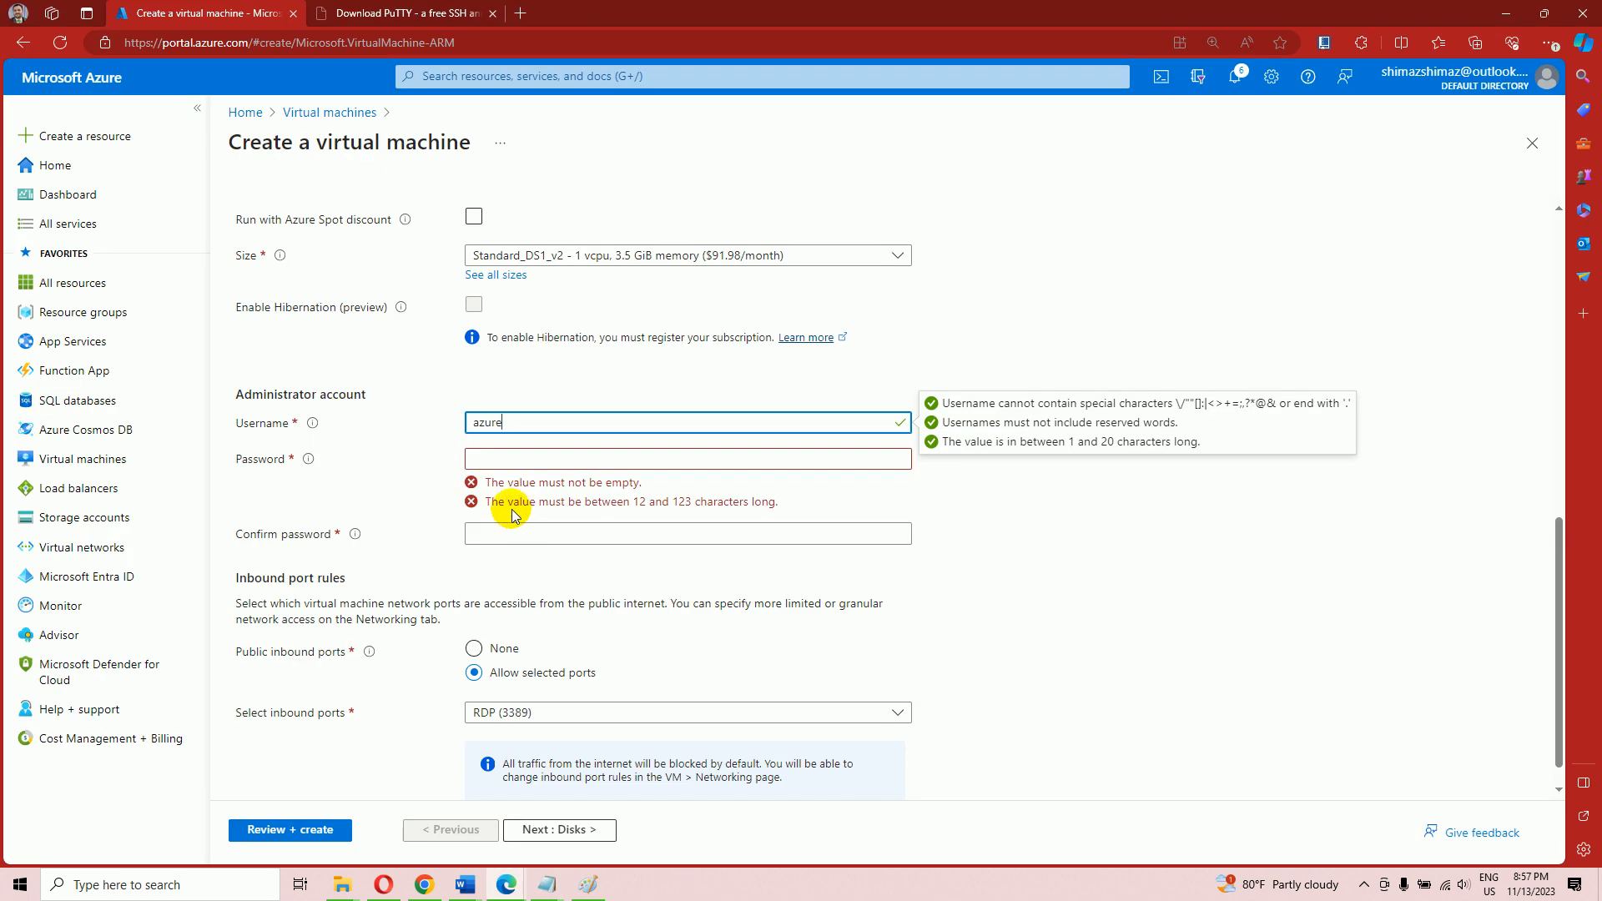
type("admin")
key("Tab")
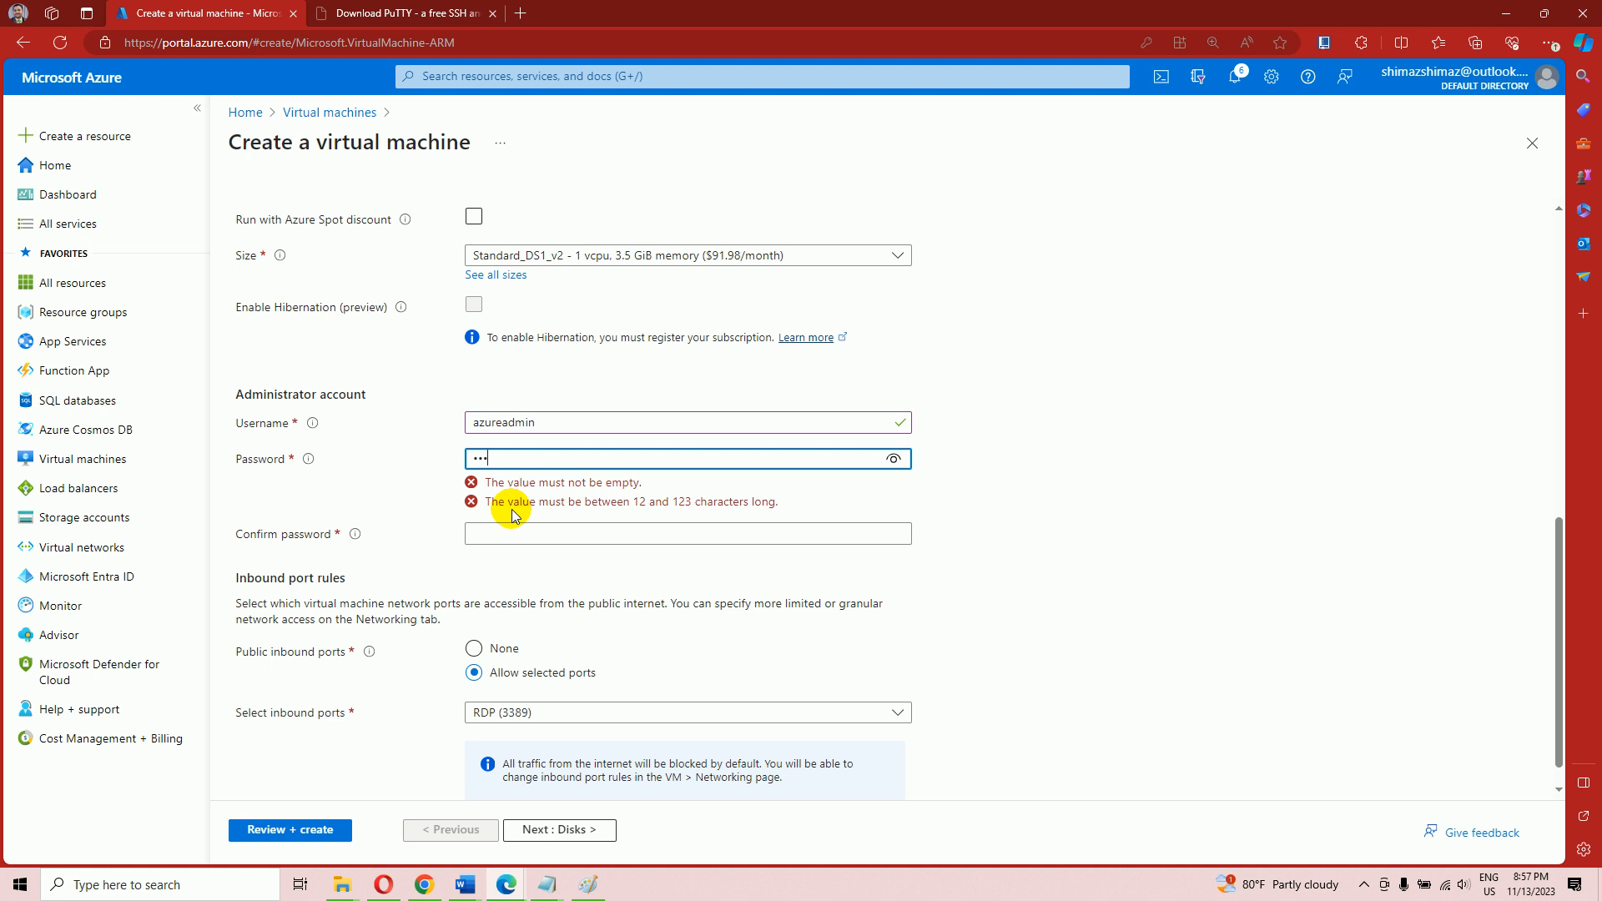
type("•")
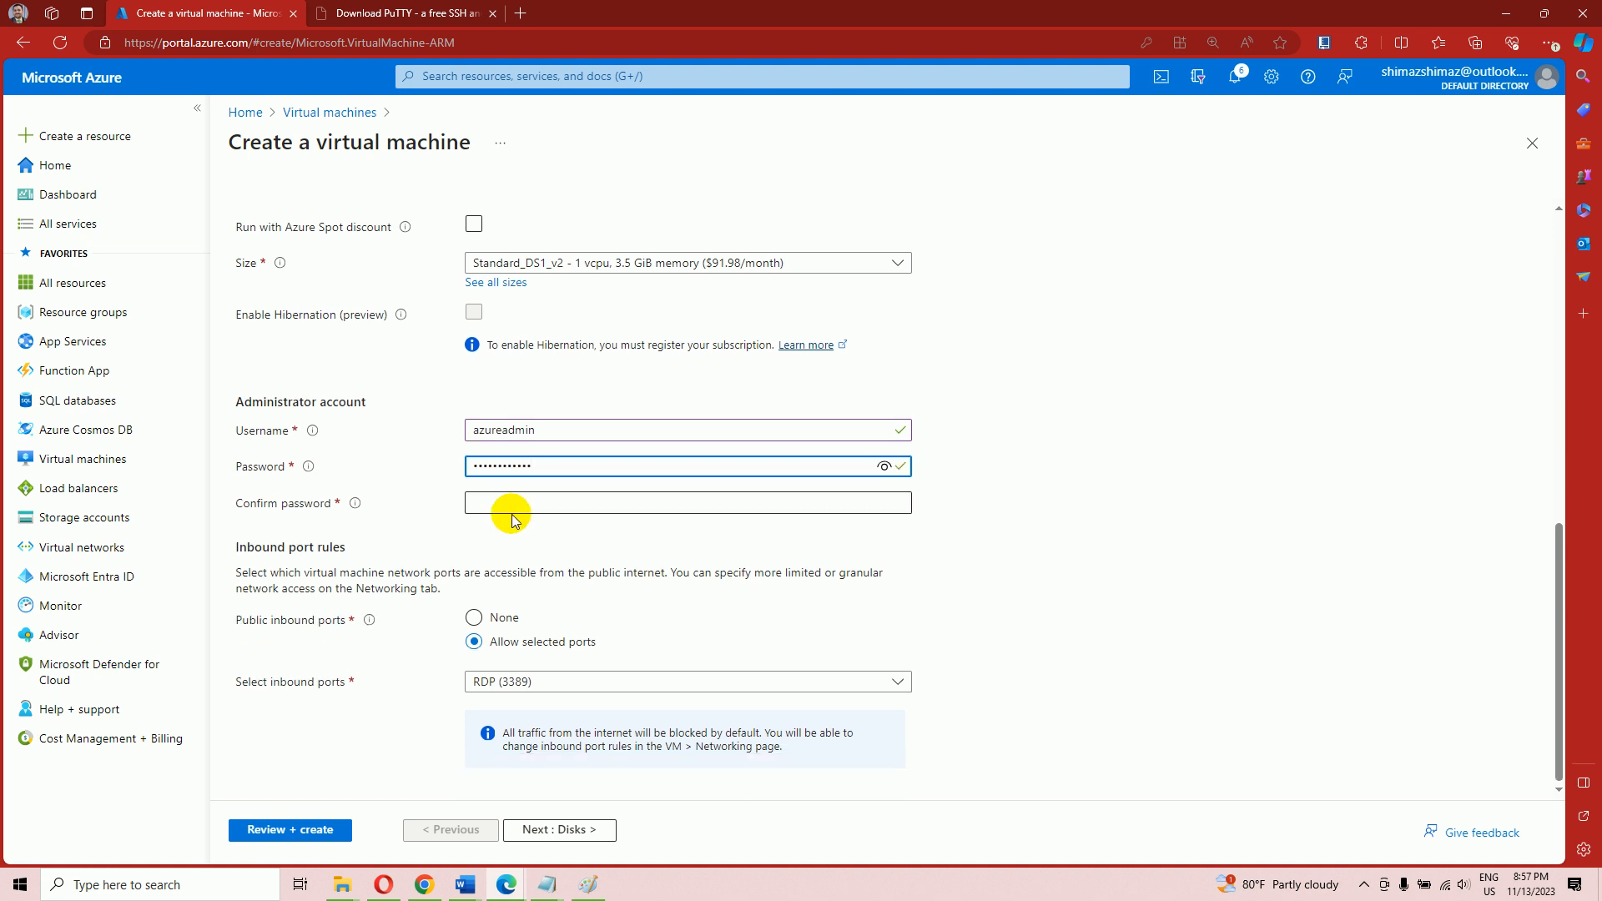
left_click(512, 503)
type("•••••")
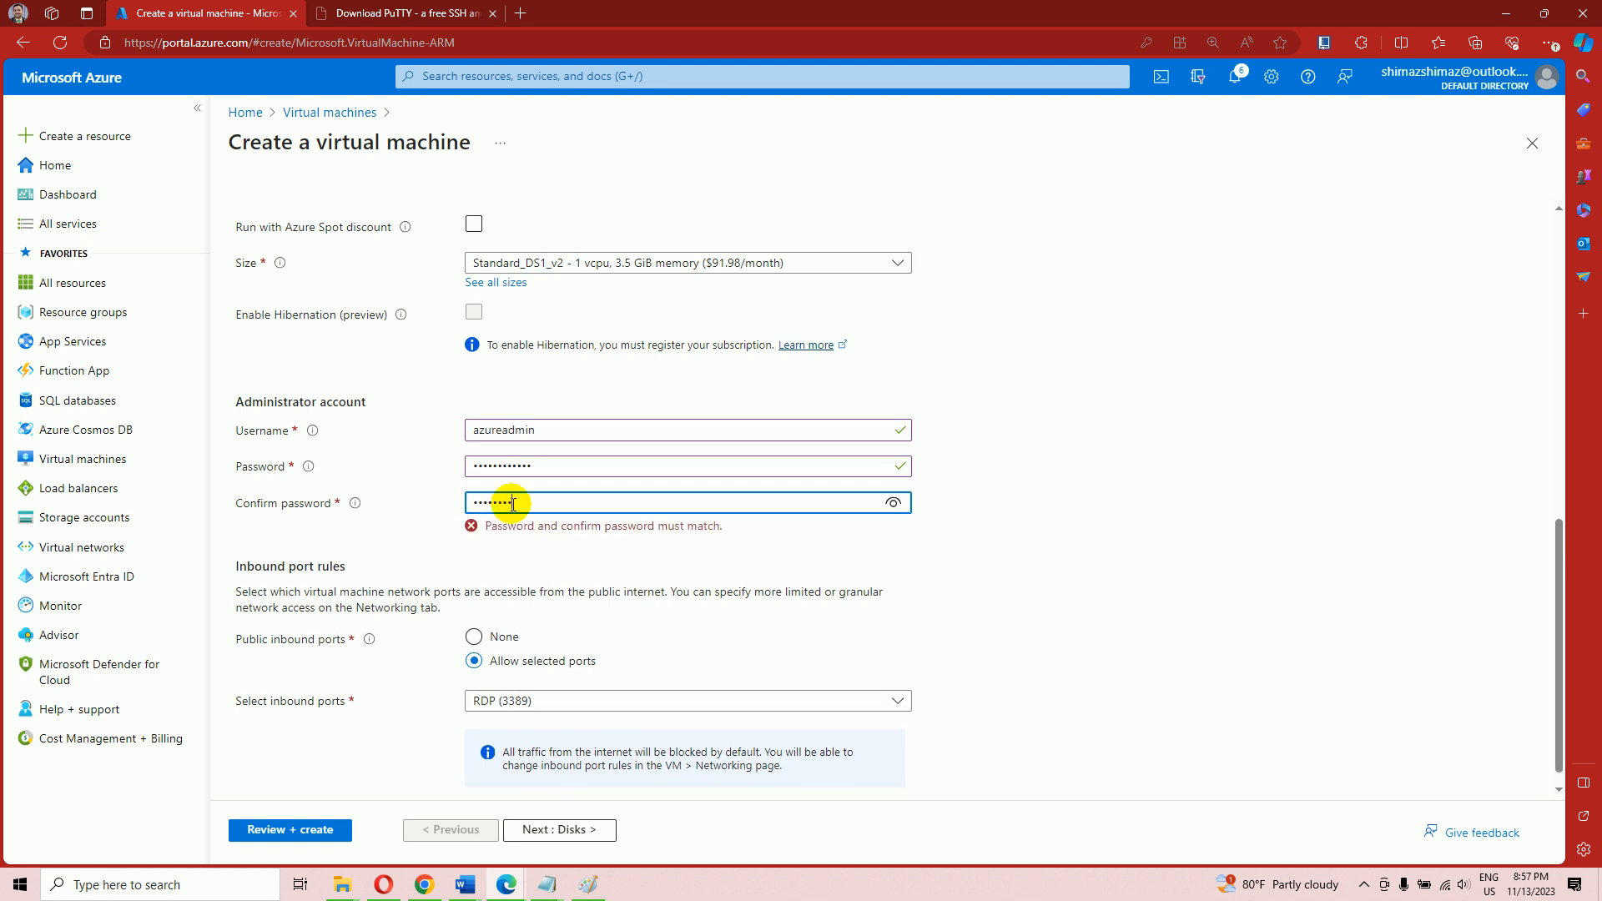
type("•")
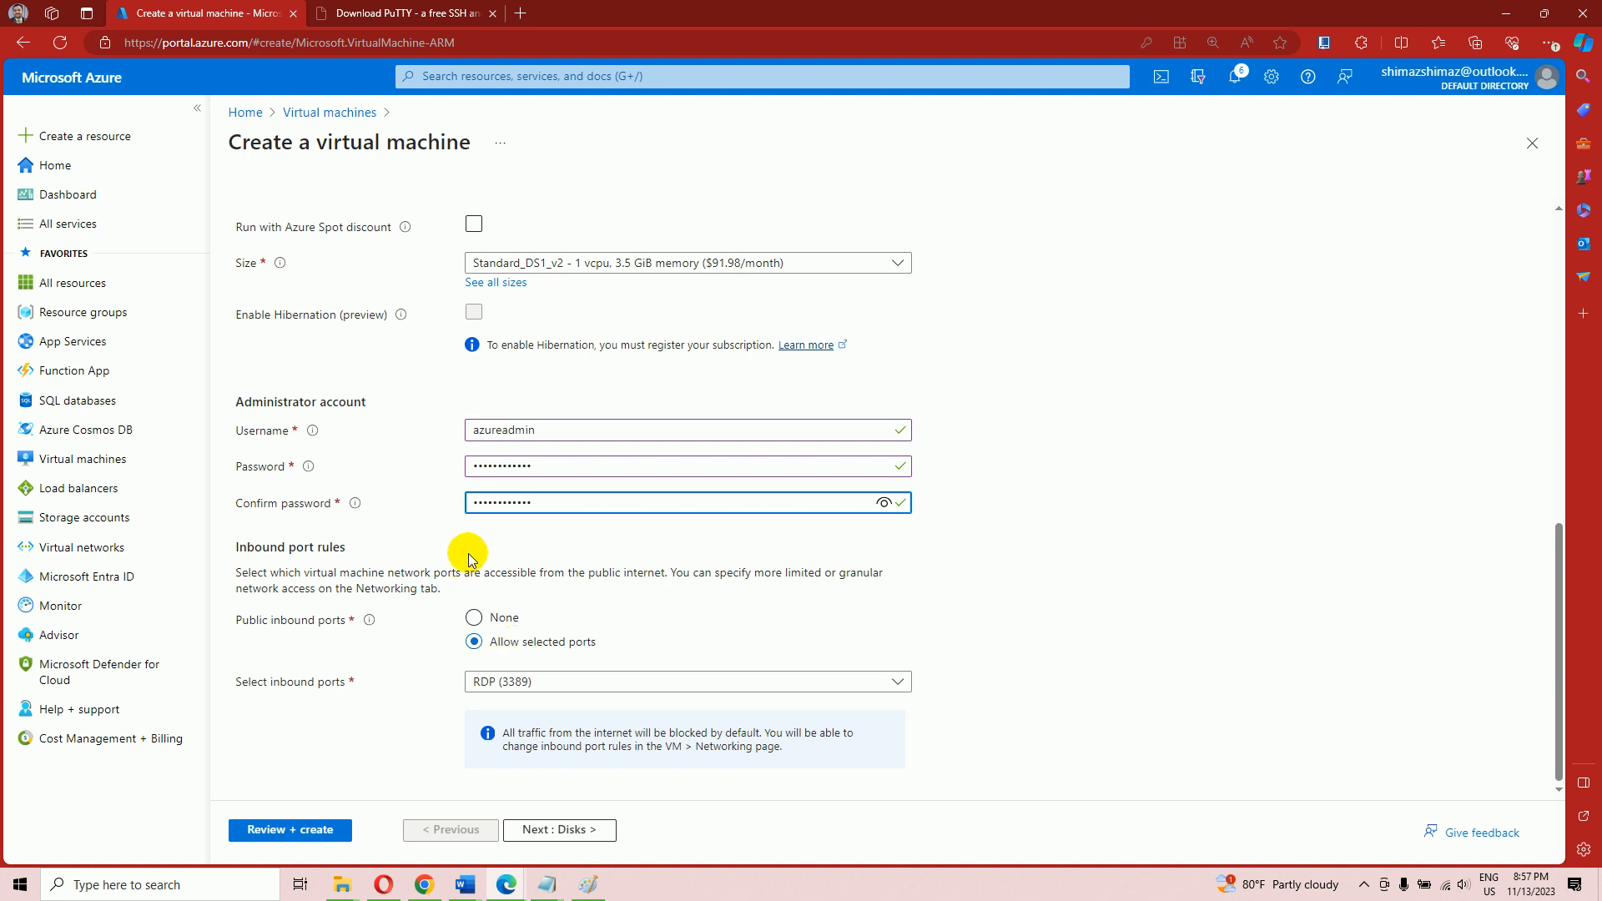
Allow only RDP (3389) as an inbound port and proceed to Review + create
left_click(491, 680)
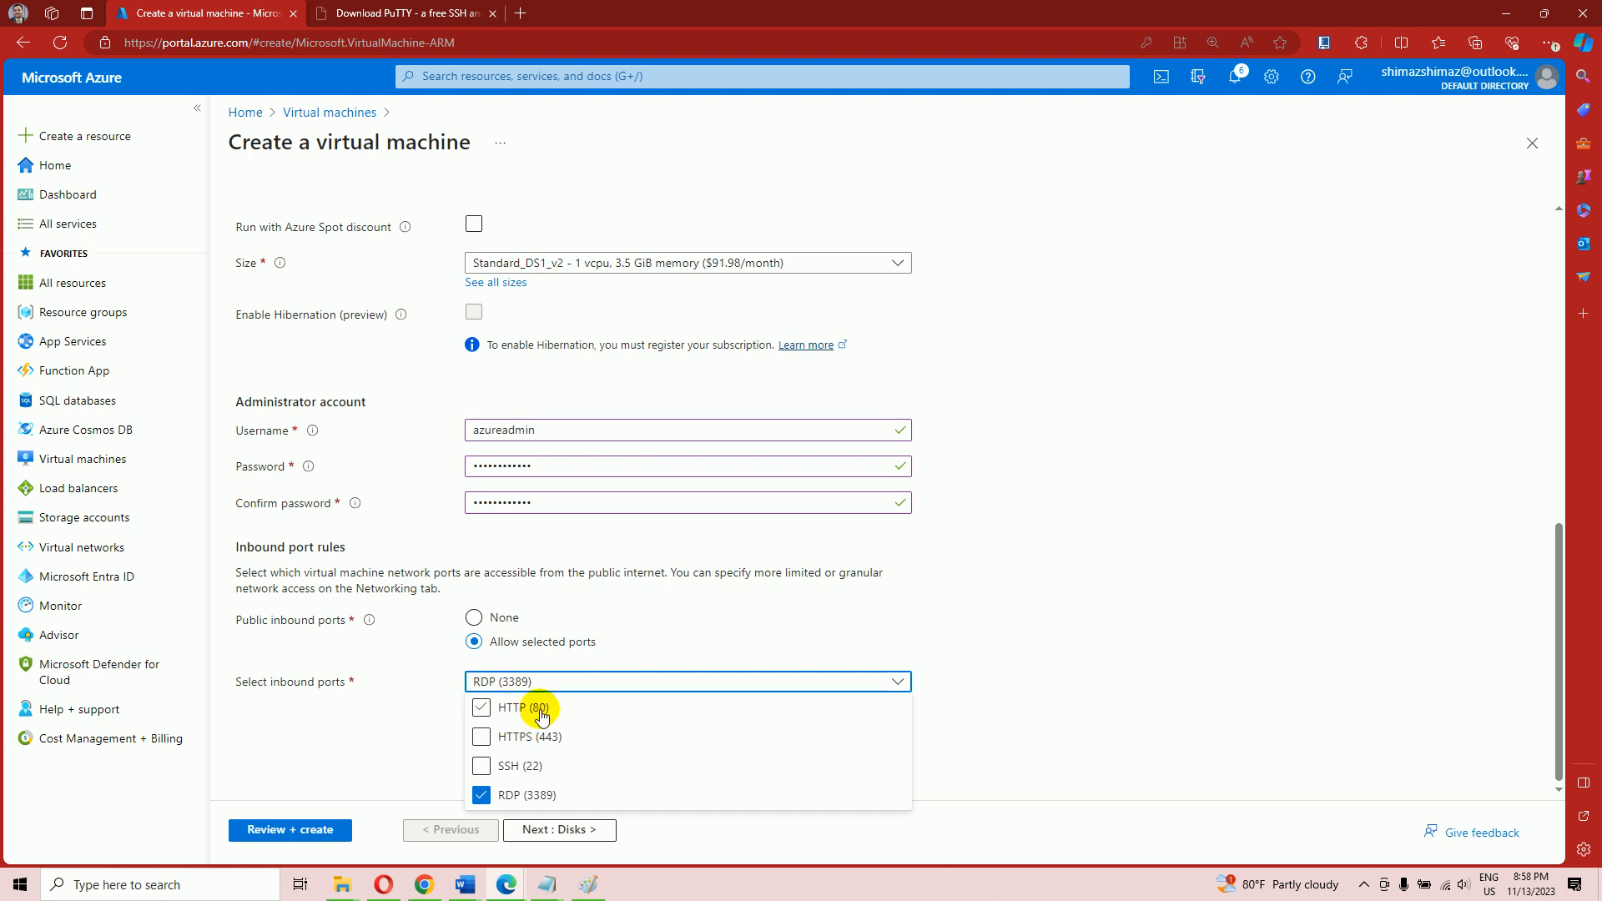
left_click(911, 629)
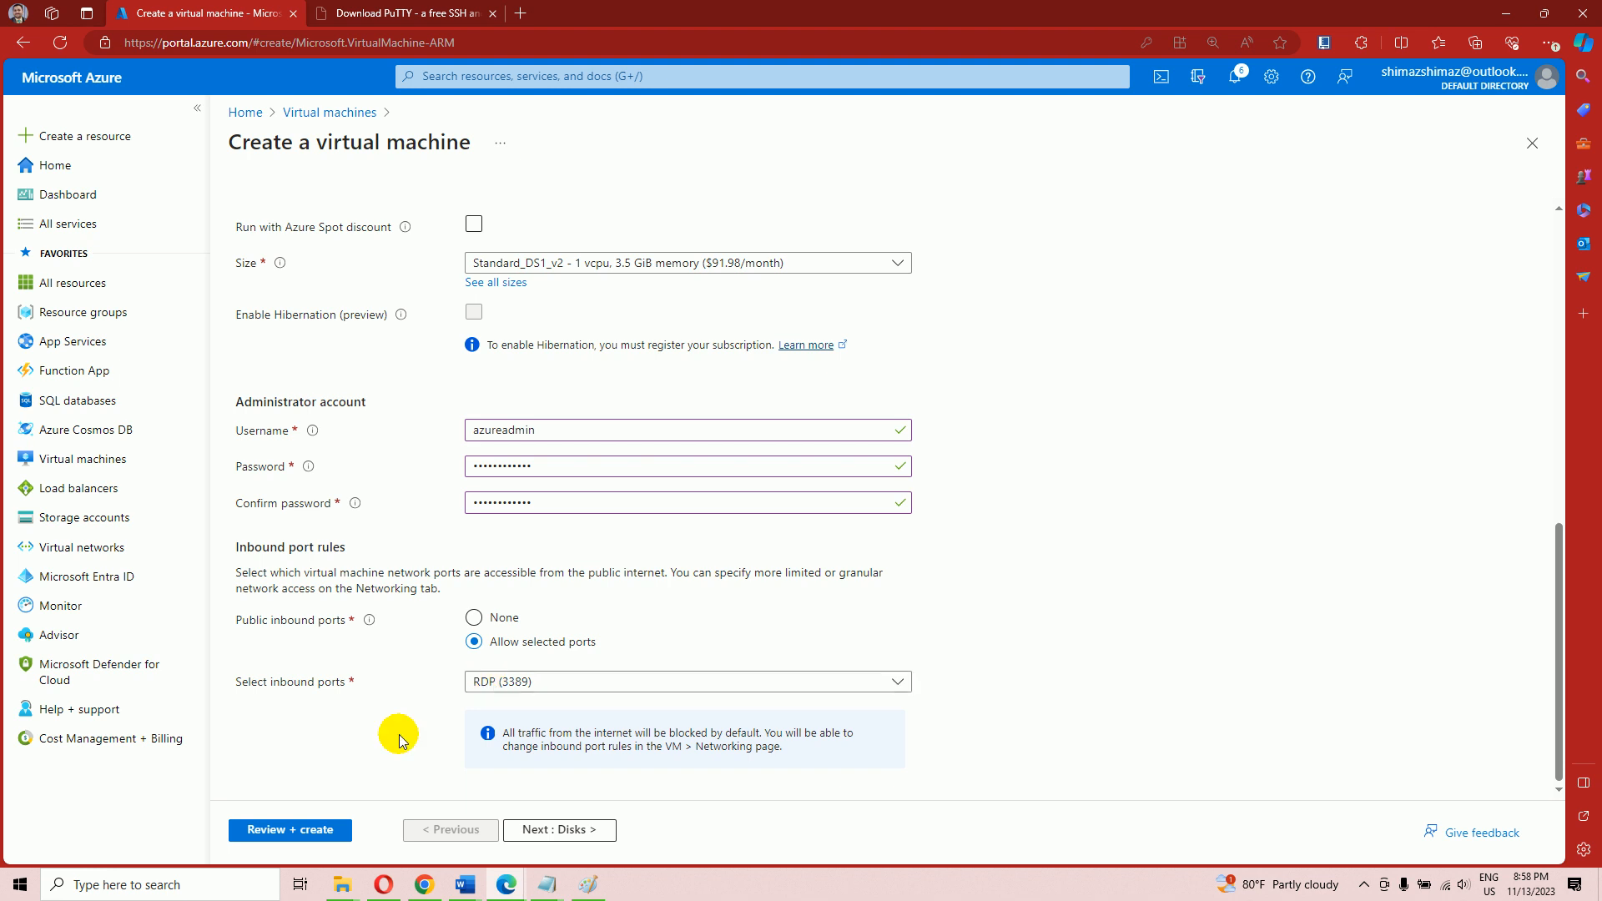
left_click(310, 835)
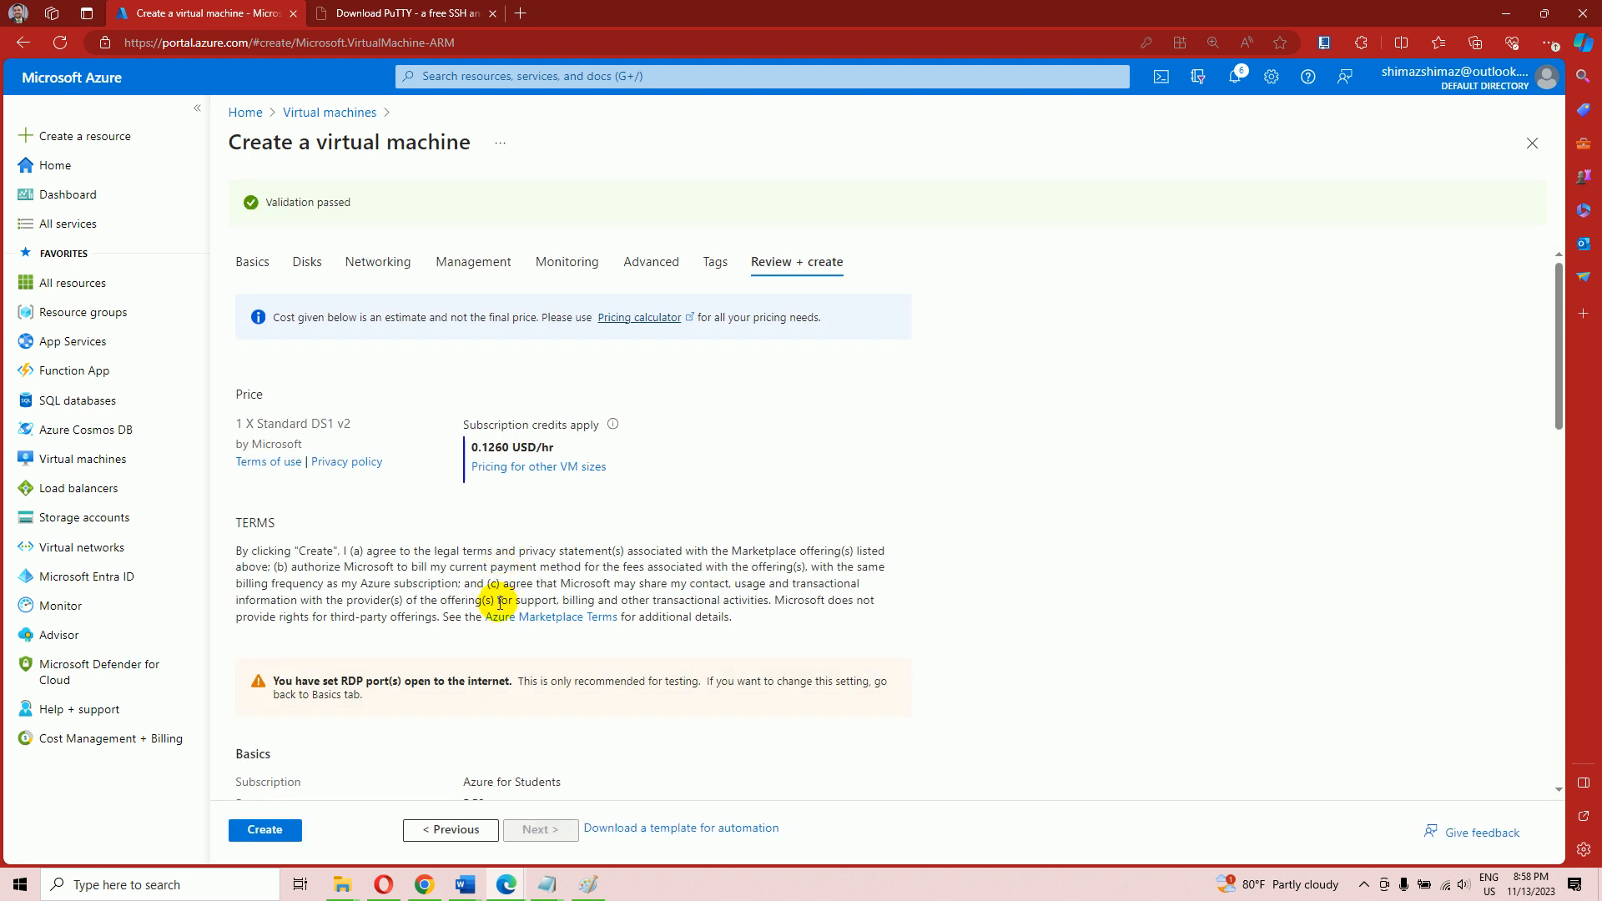
Back on the Networking tab, place WIndowsServer on PENTESTLAB's Lab2 (10.0.3.0/24) subnet
left_click(457, 830)
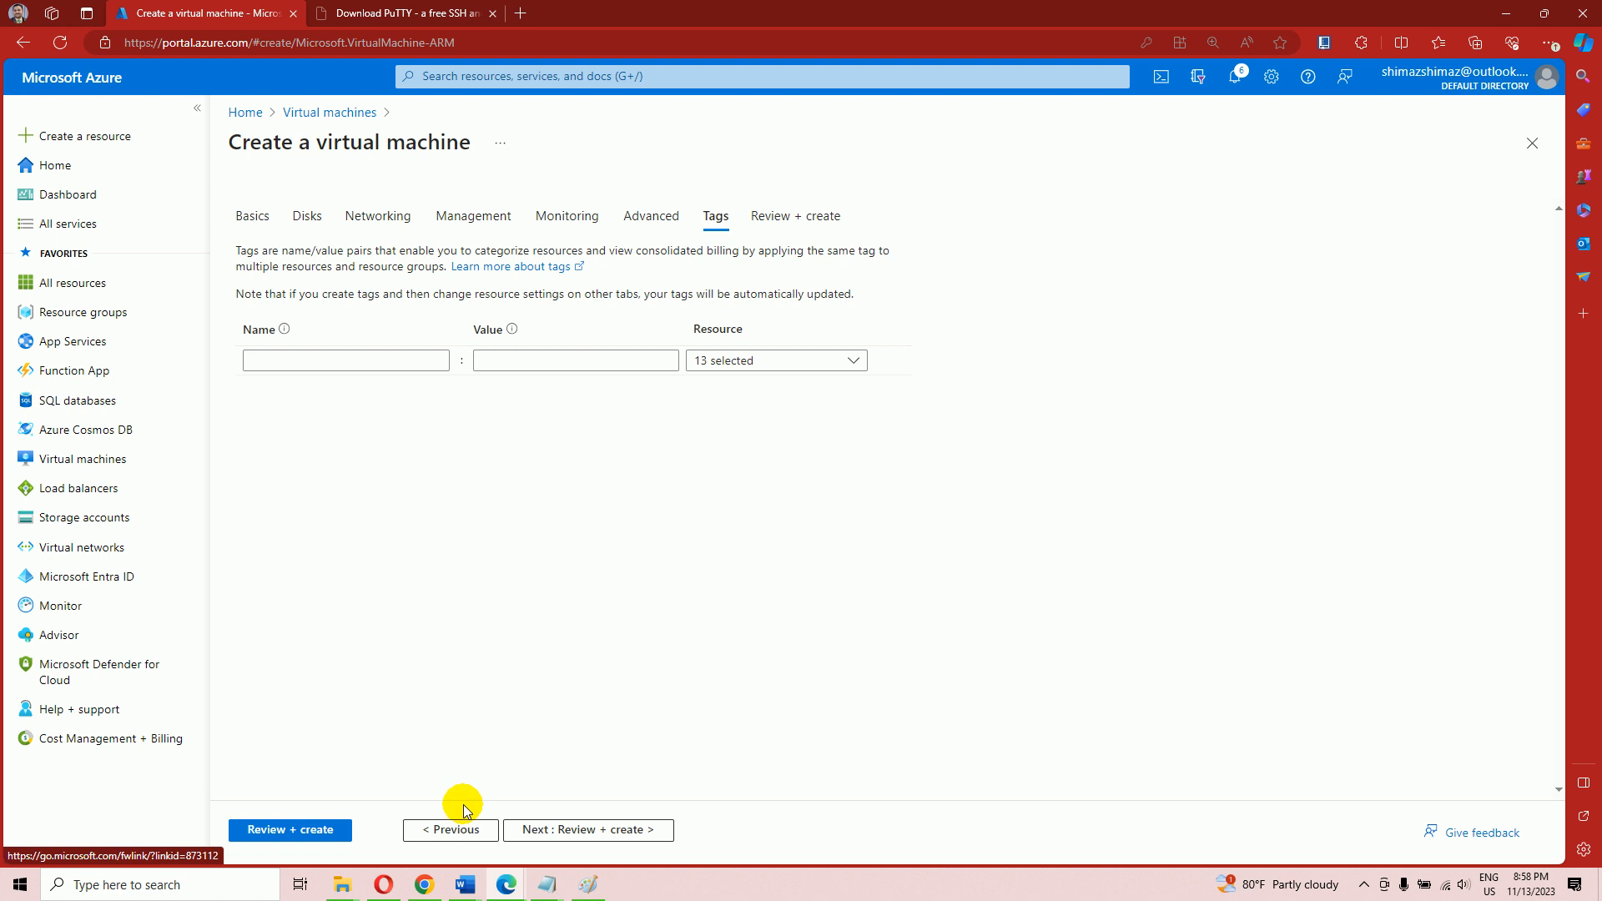
left_click(373, 226)
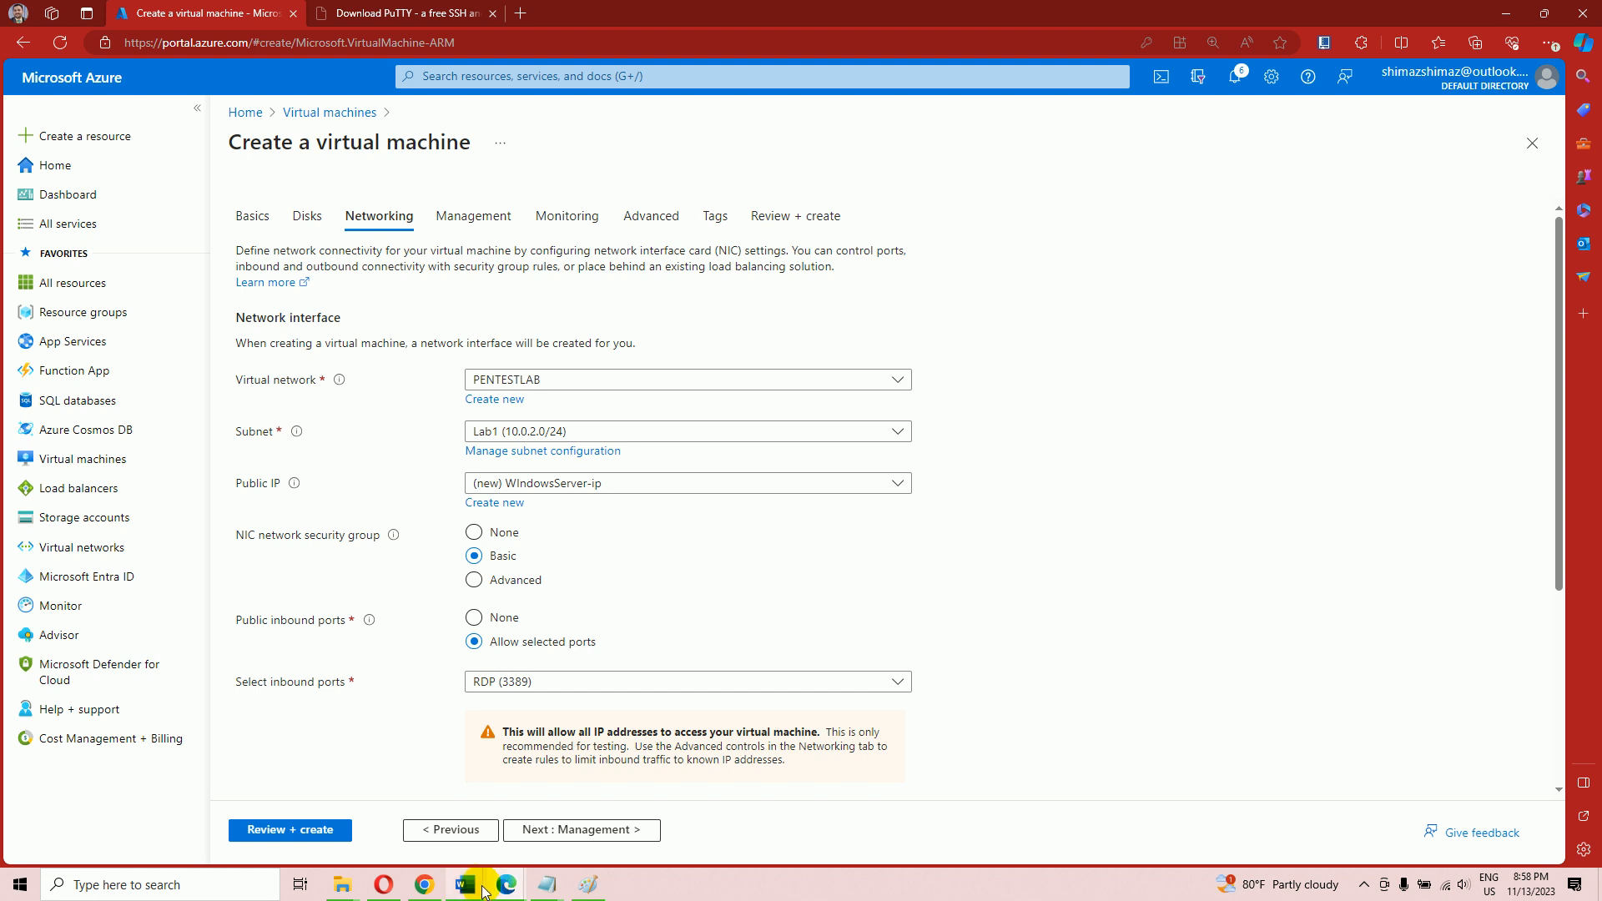
mouse_move(482, 889)
left_click(561, 829)
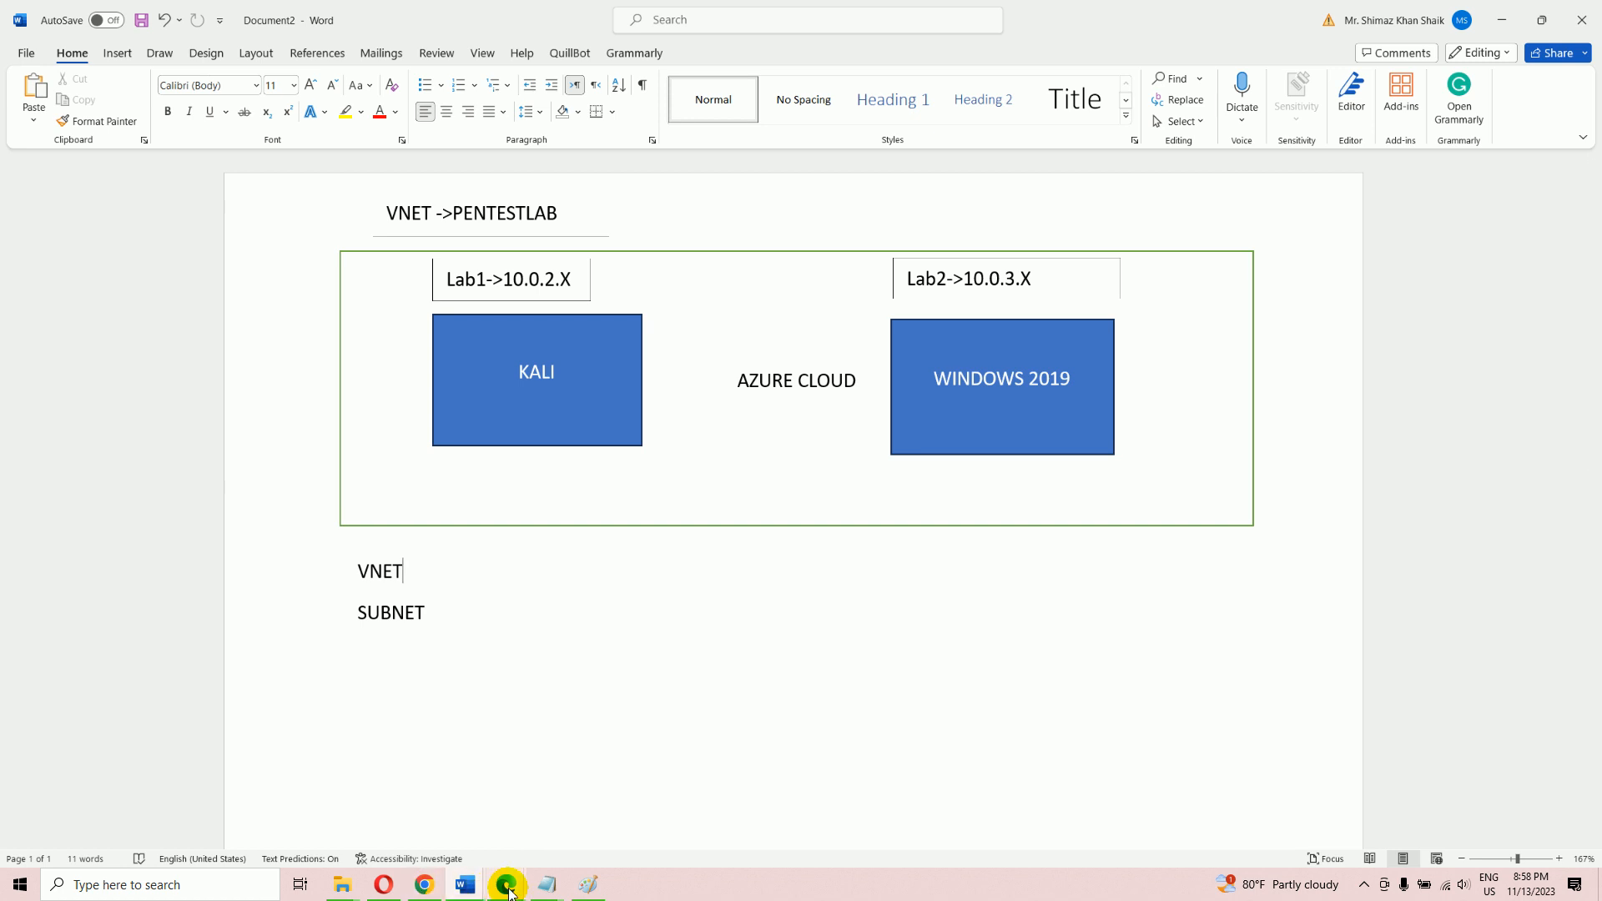
mouse_move(501, 888)
left_click(583, 815)
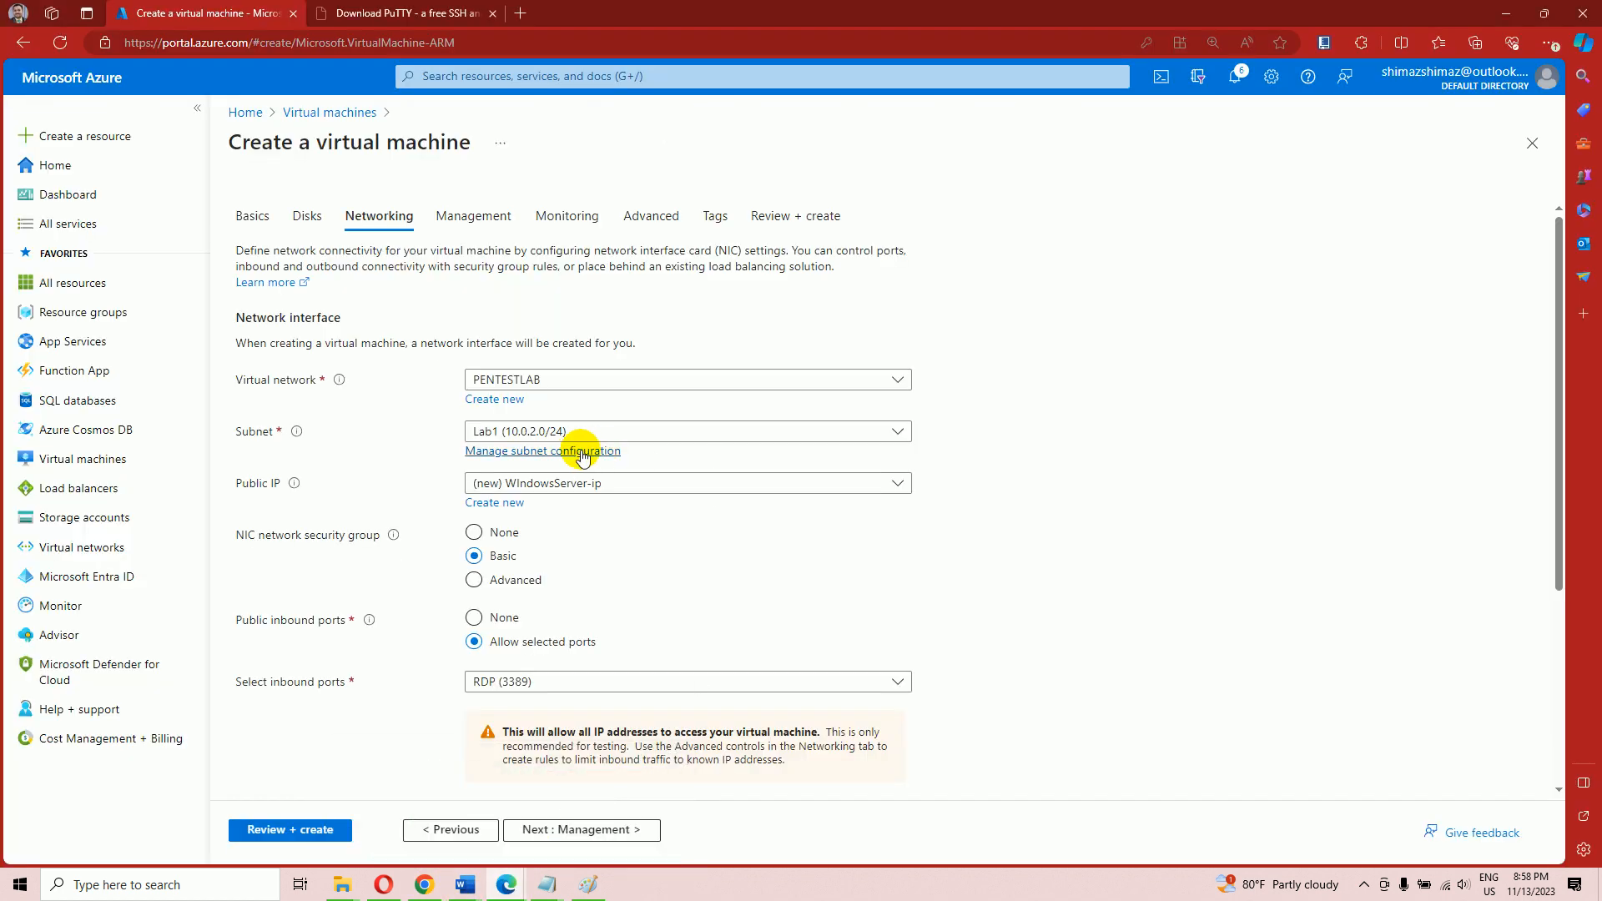
left_click(544, 431)
left_click(522, 520)
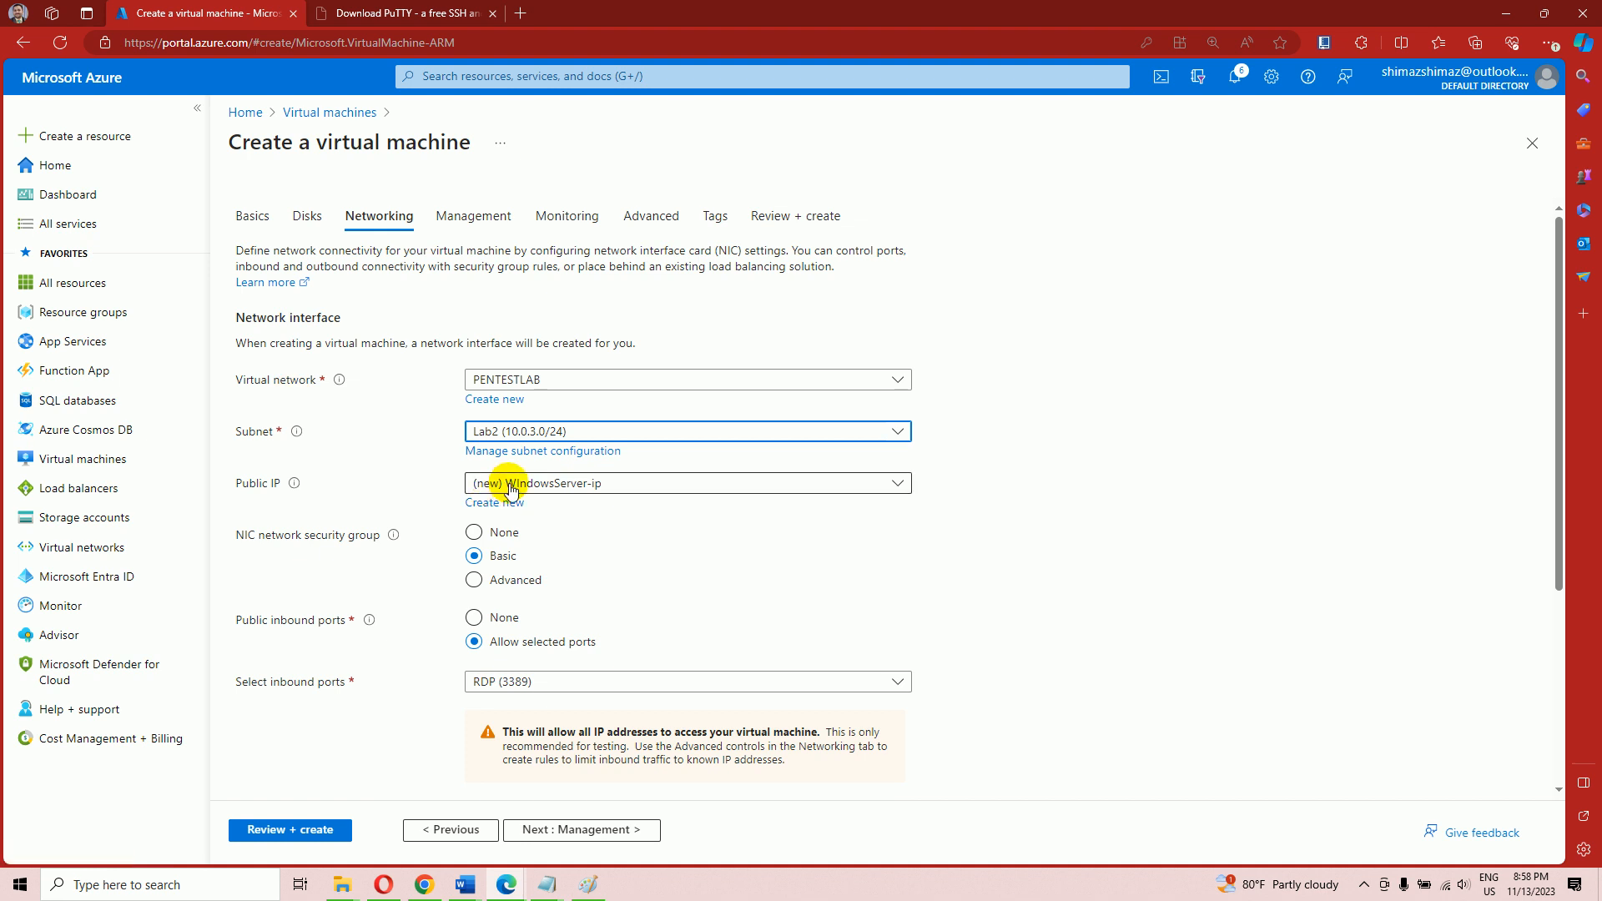
scroll(551, 500, "down", 1)
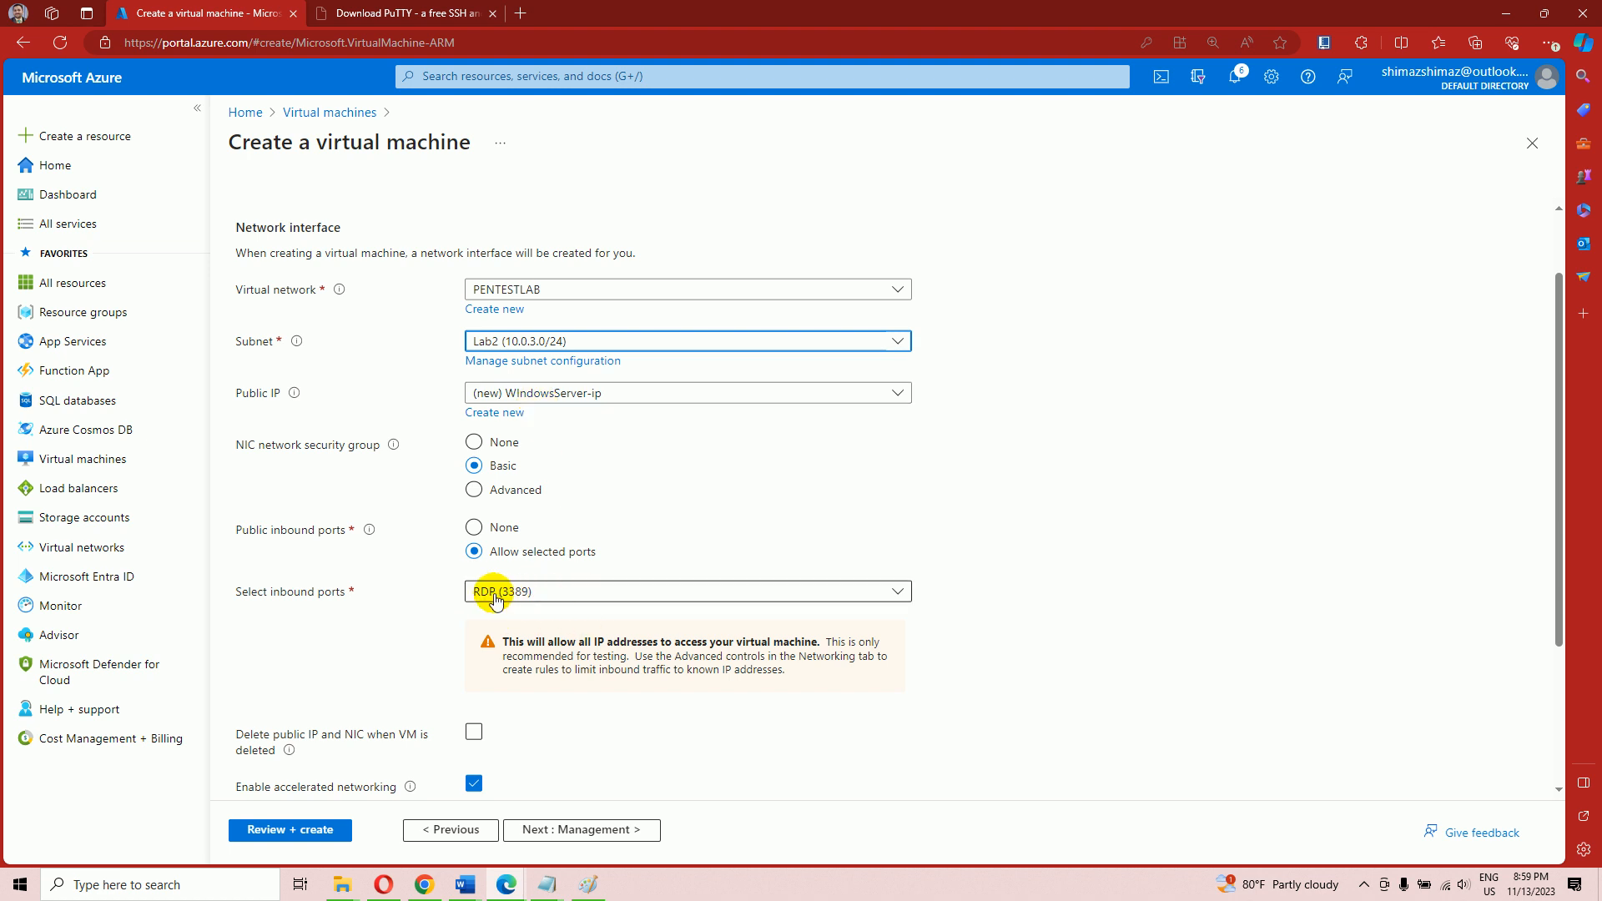
scroll(522, 597, "down", 2)
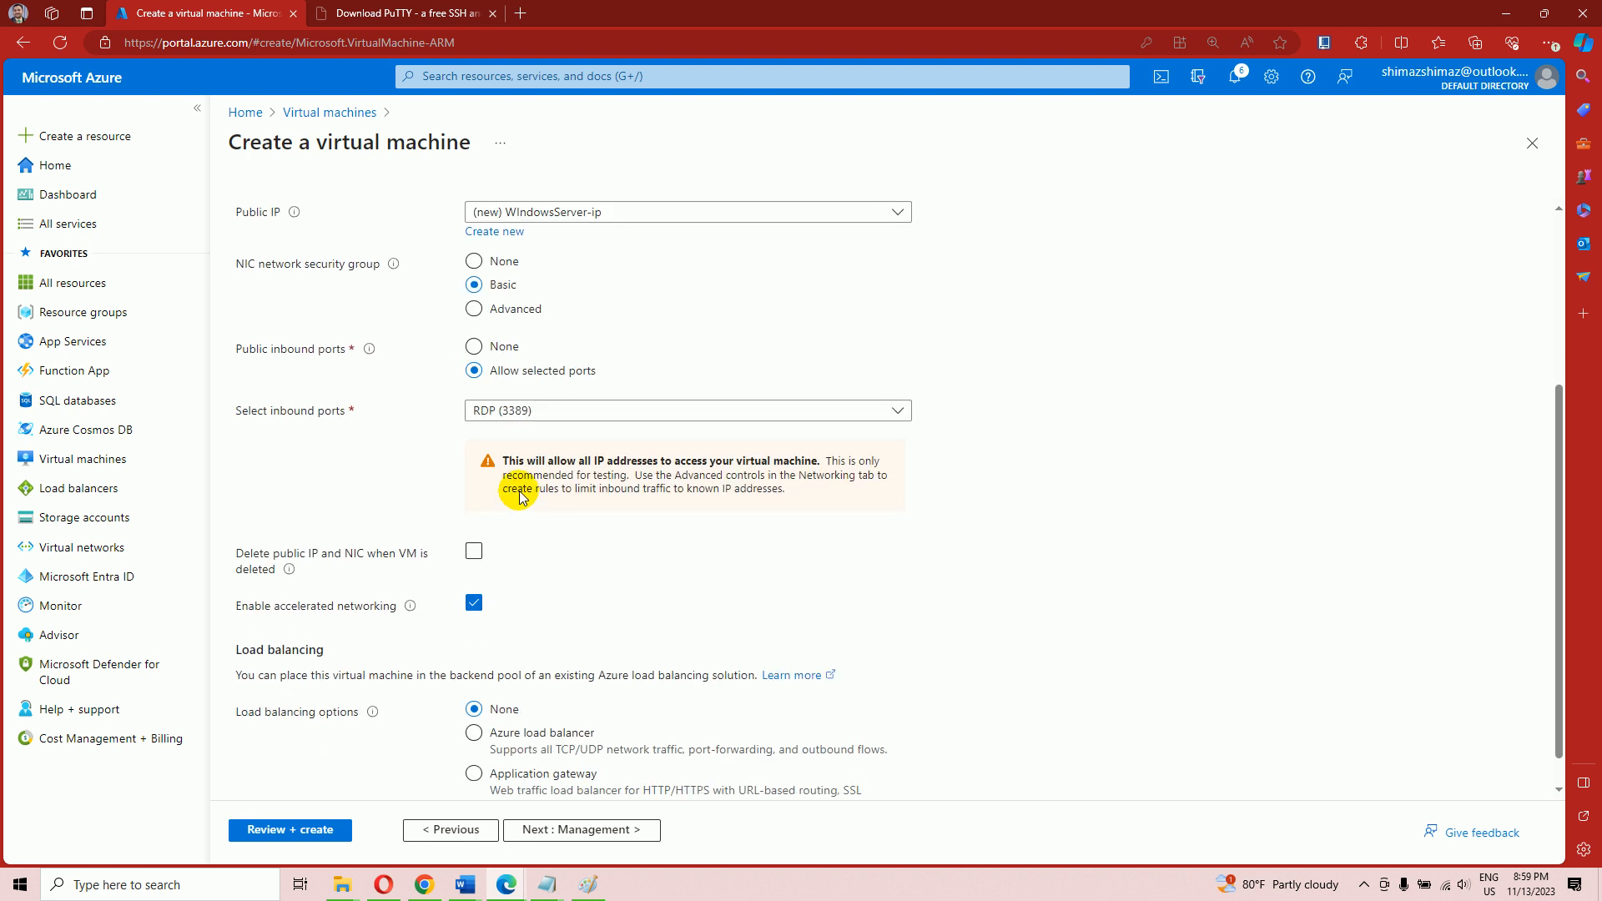
scroll(551, 609, "down", 1)
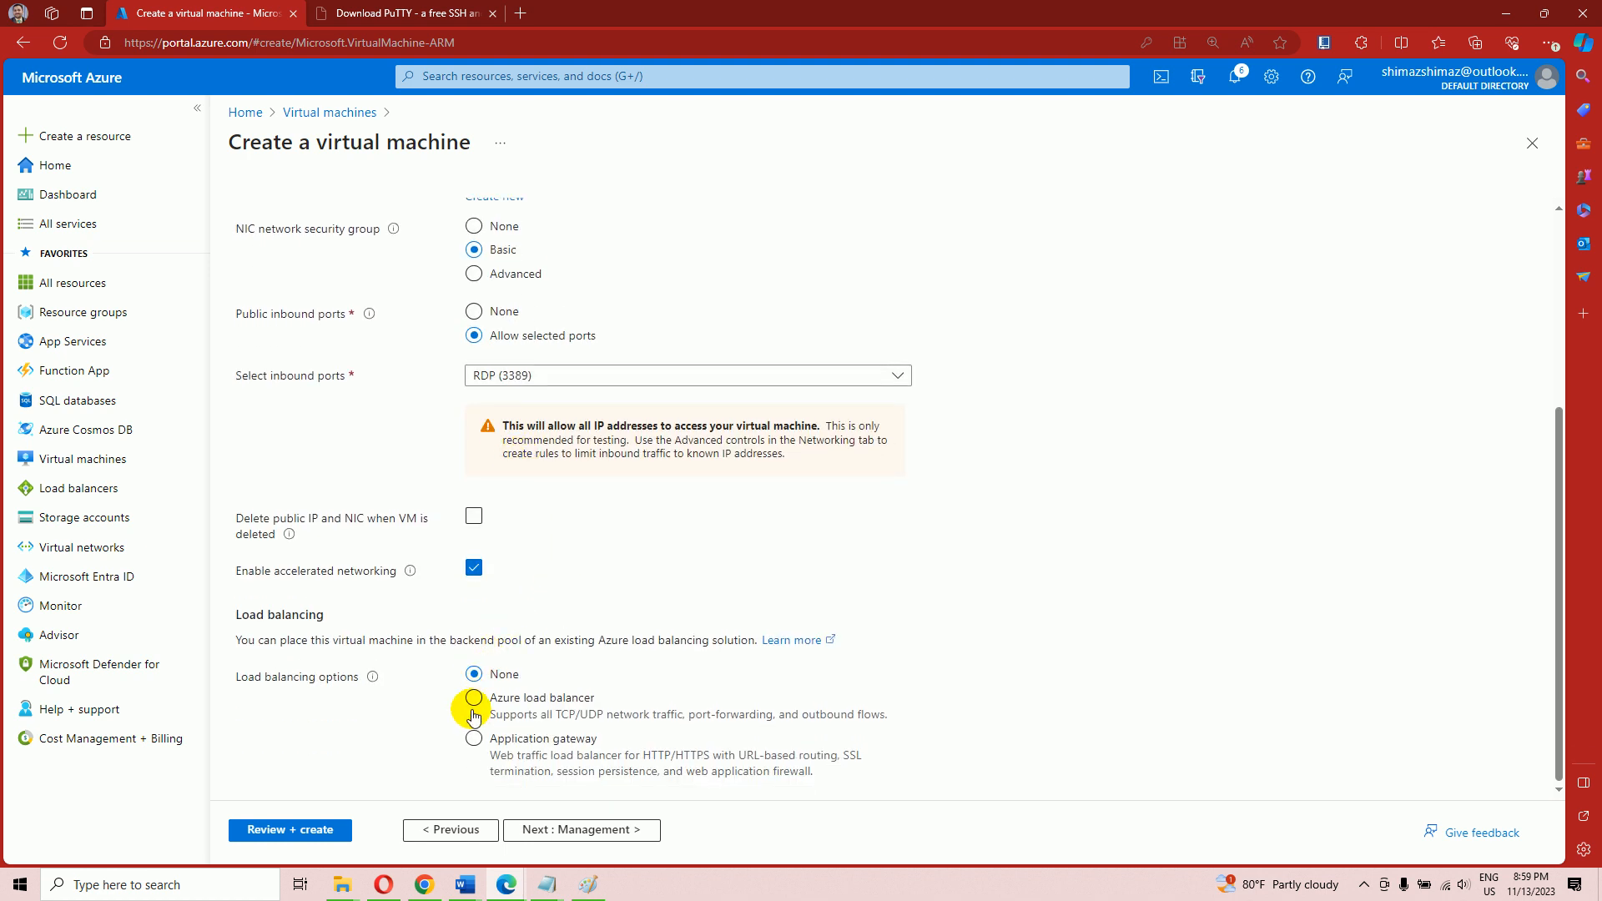
Validate the WIndowsServer settings and launch its deployment into RG3
left_click(318, 830)
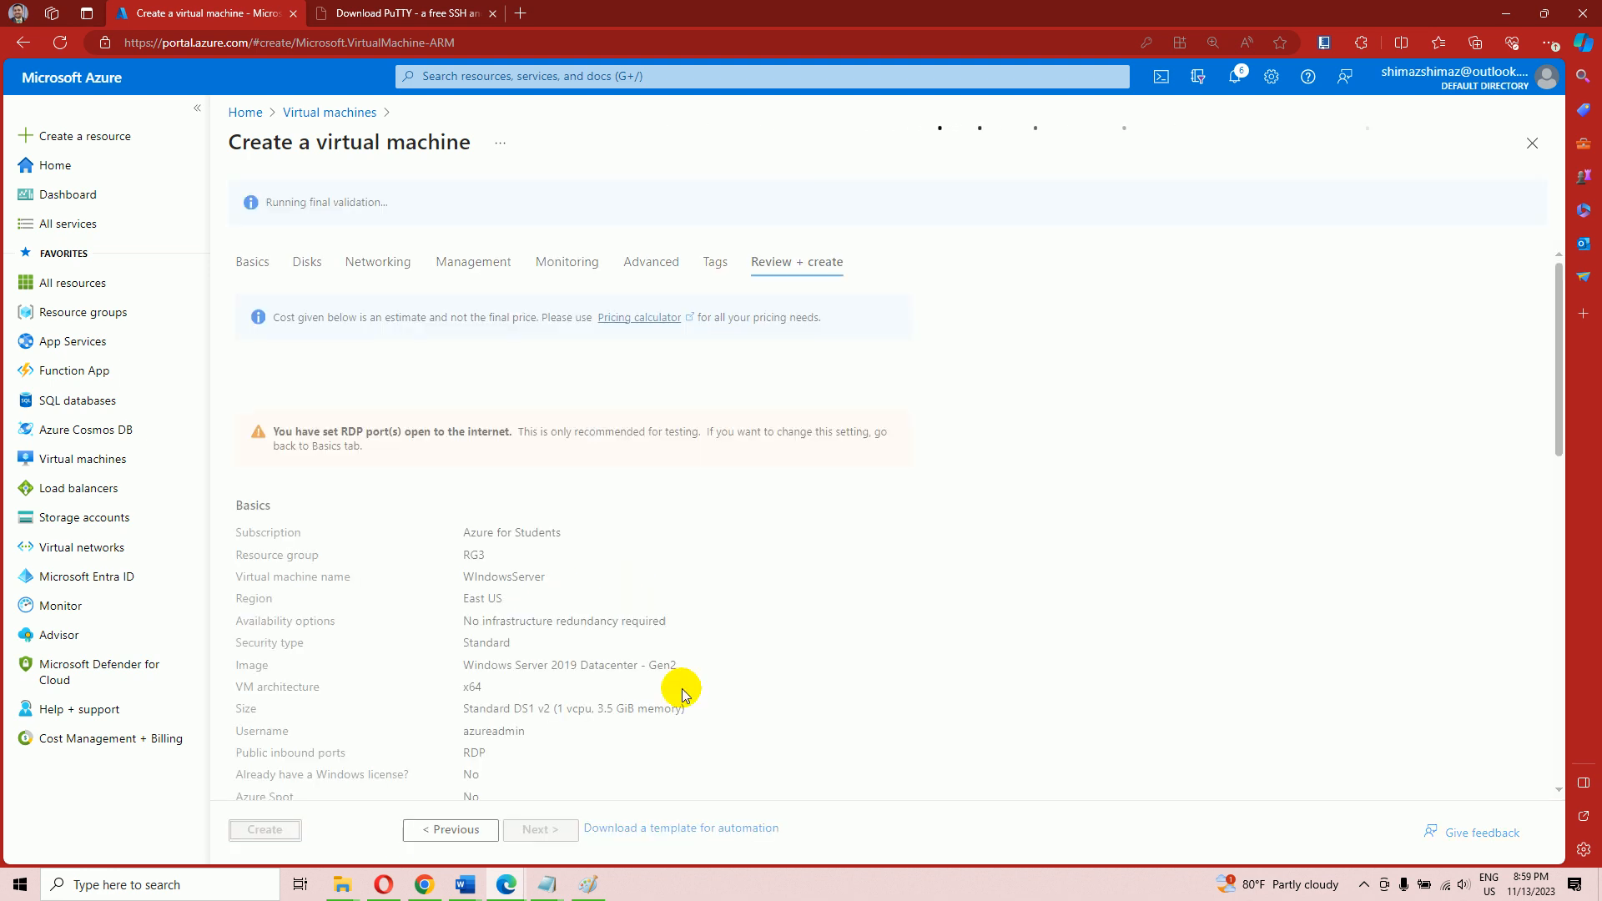
left_click(1361, 886)
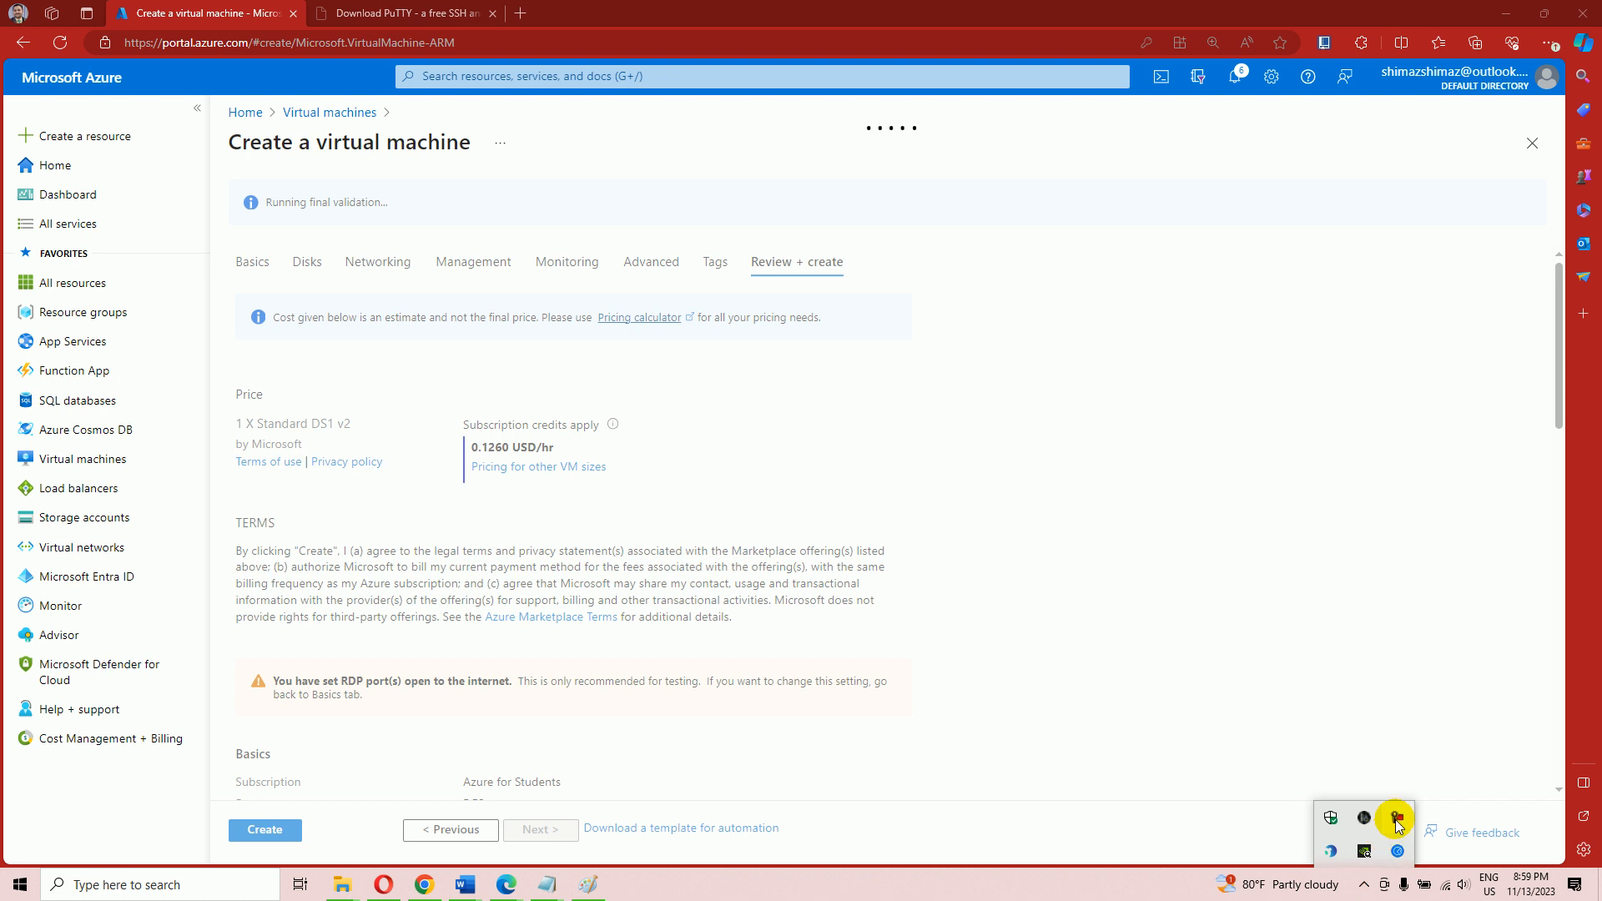
left_click(1397, 820)
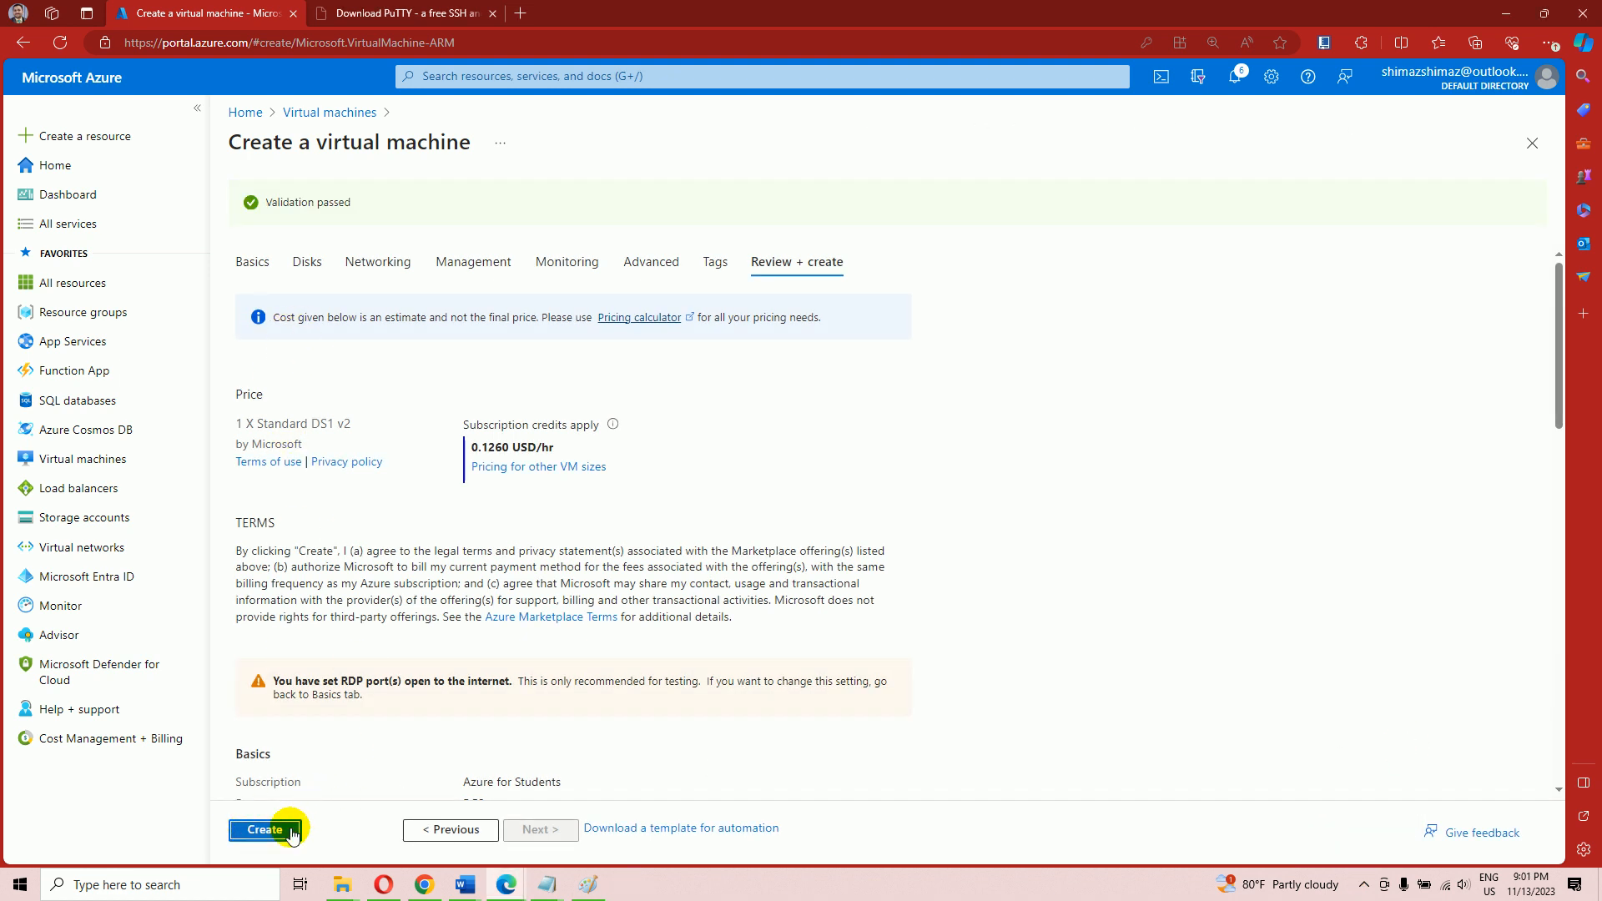
left_click(269, 827)
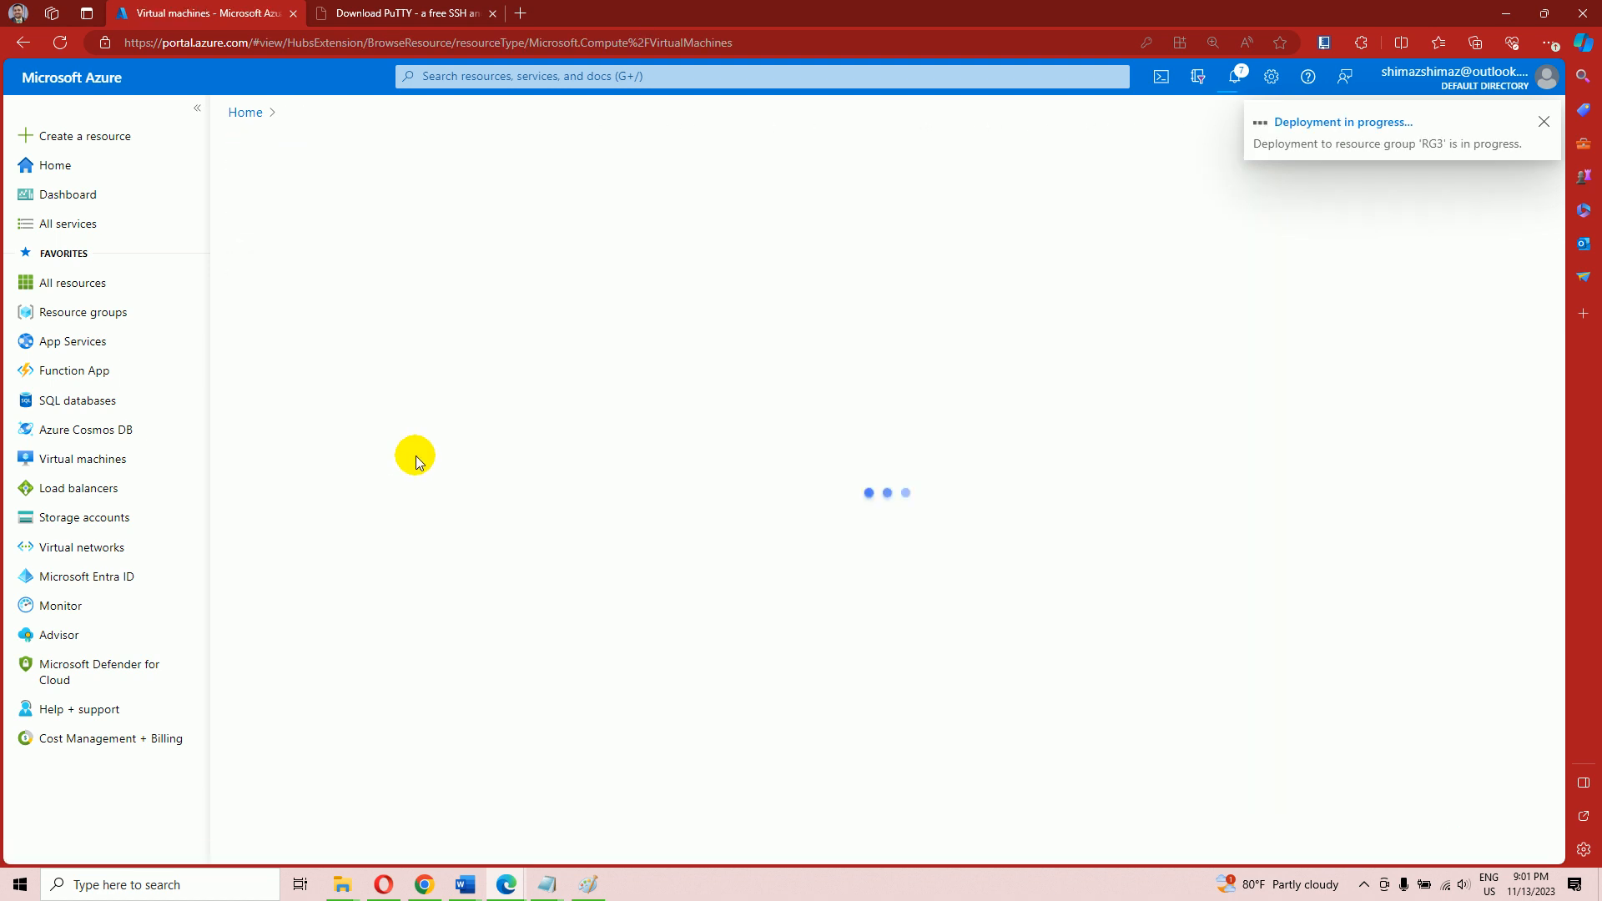
Bring the Document2 PENTESTLAB network diagram in Word to the front
mouse_move(477, 891)
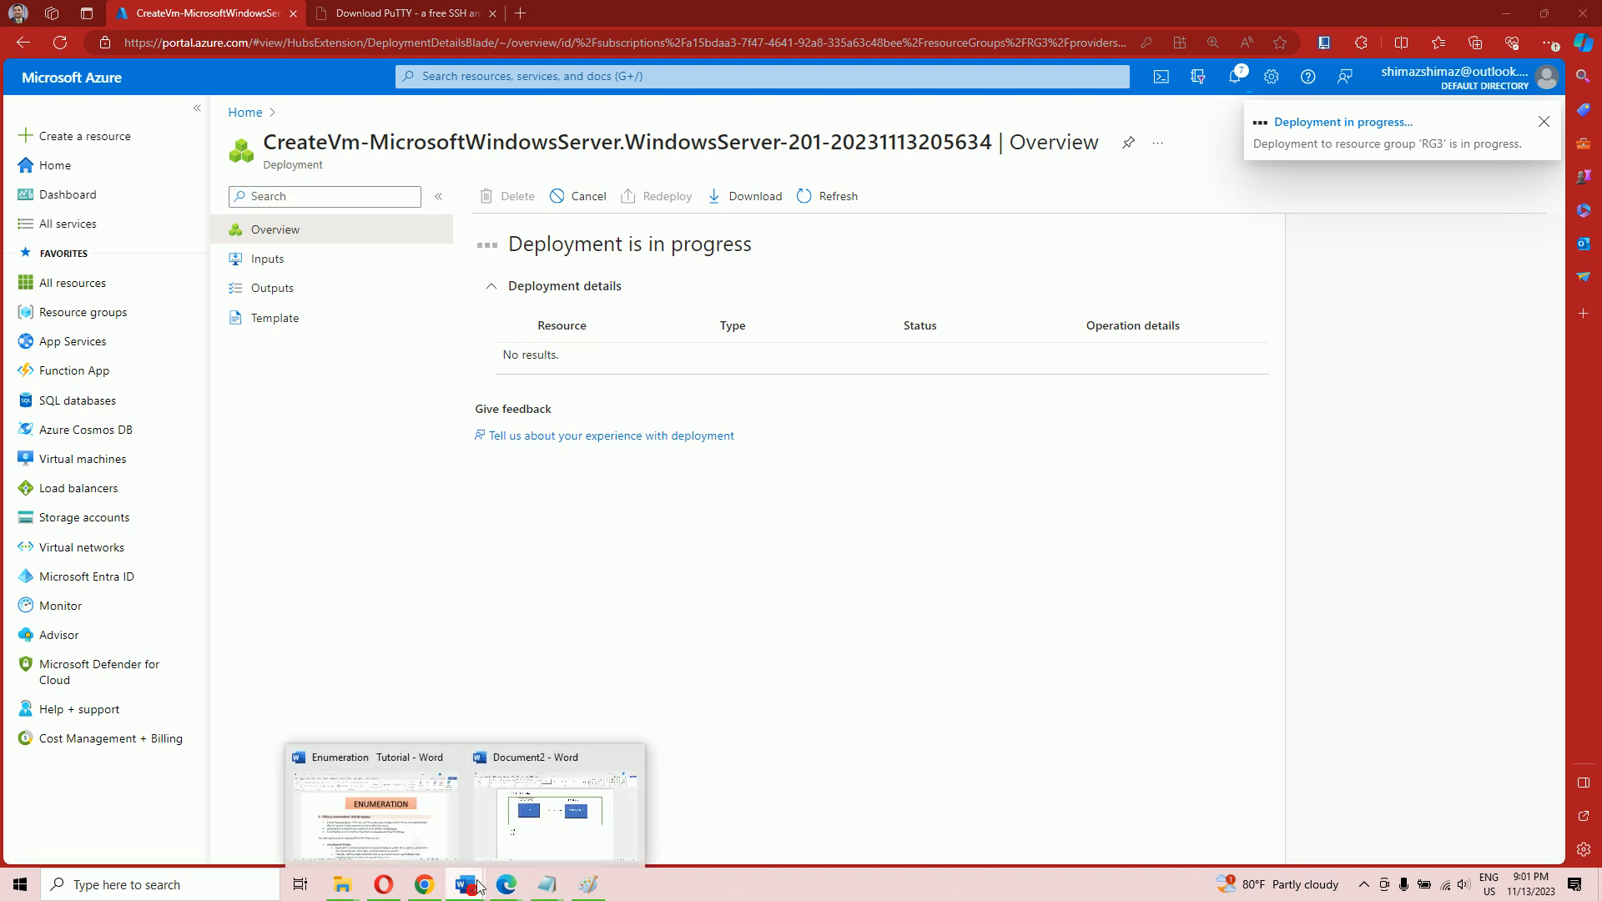
left_click(567, 821)
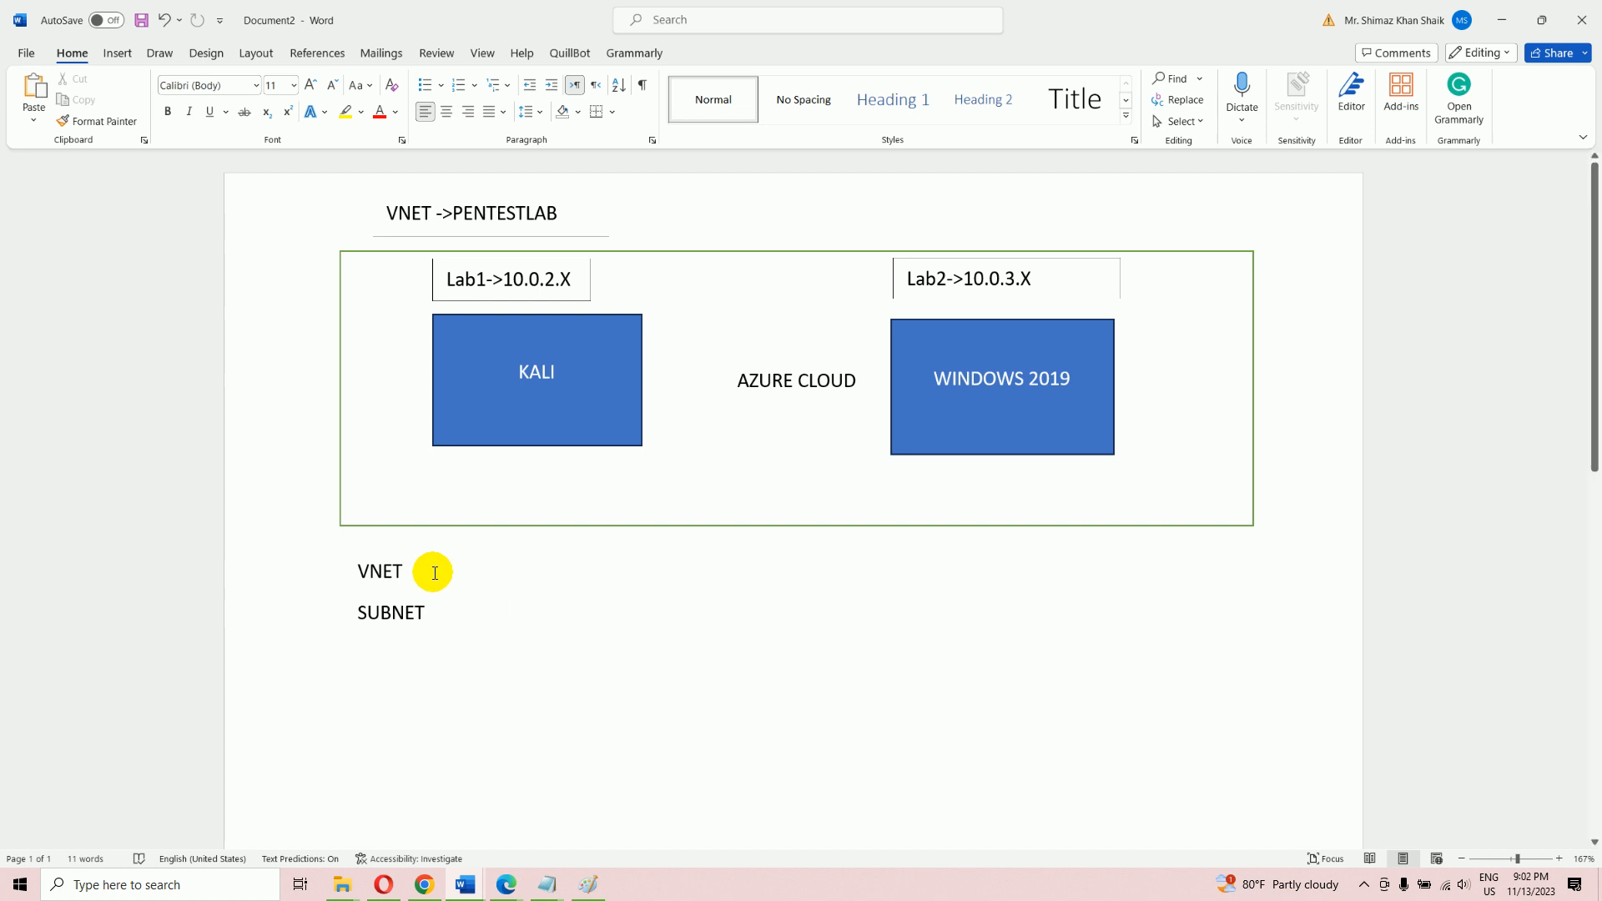
left_click_drag(414, 570, 336, 573)
double_click(456, 610)
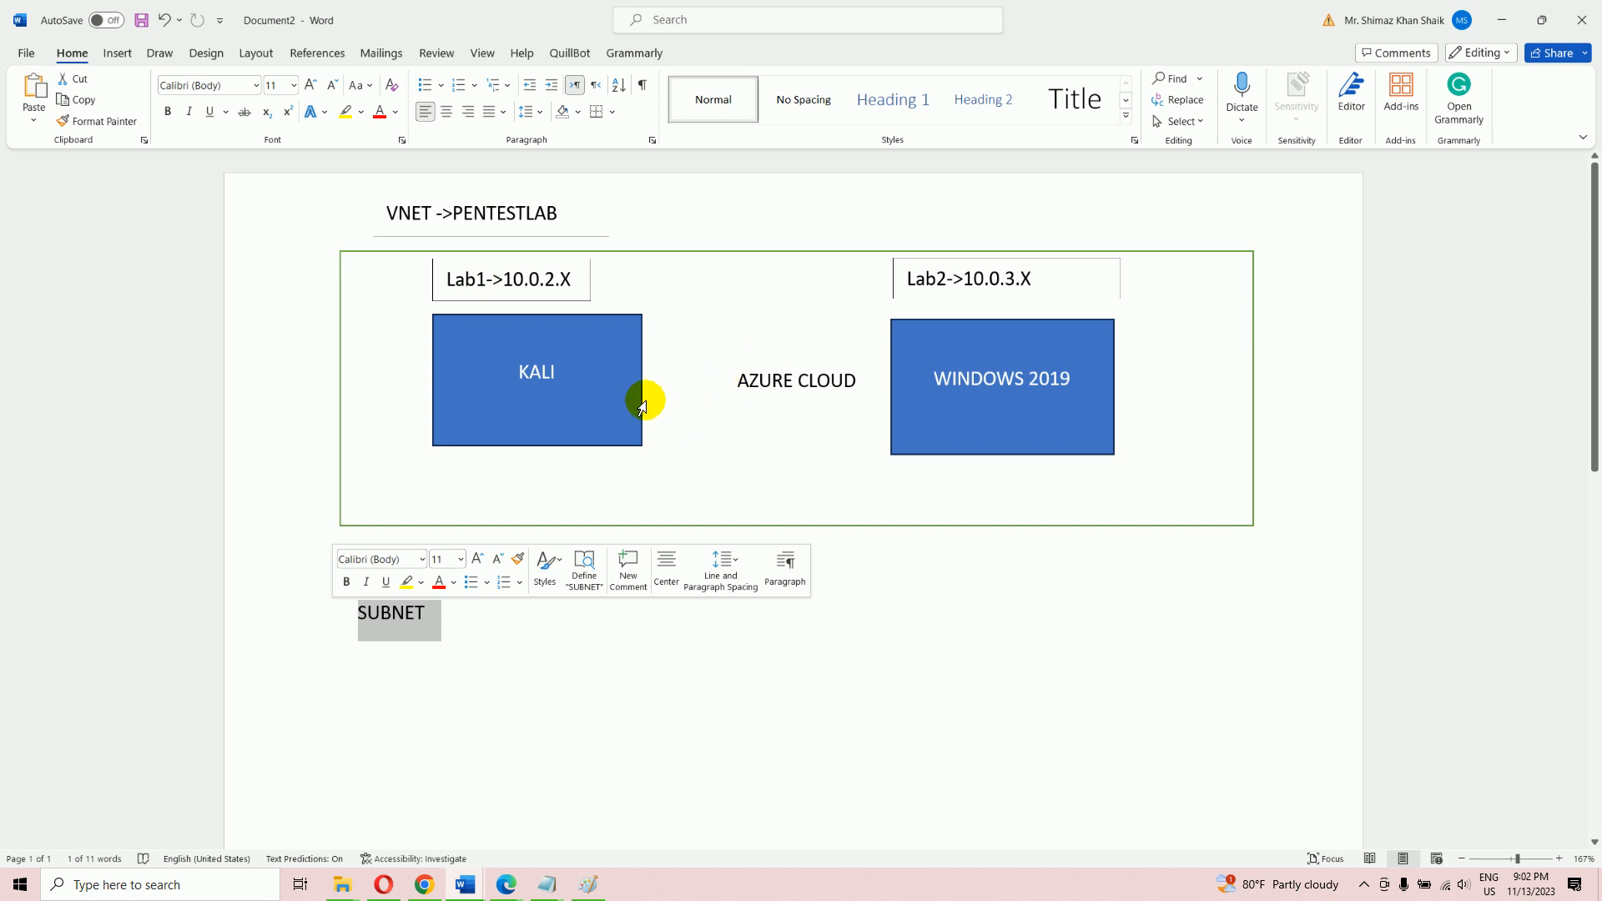
left_click(729, 679)
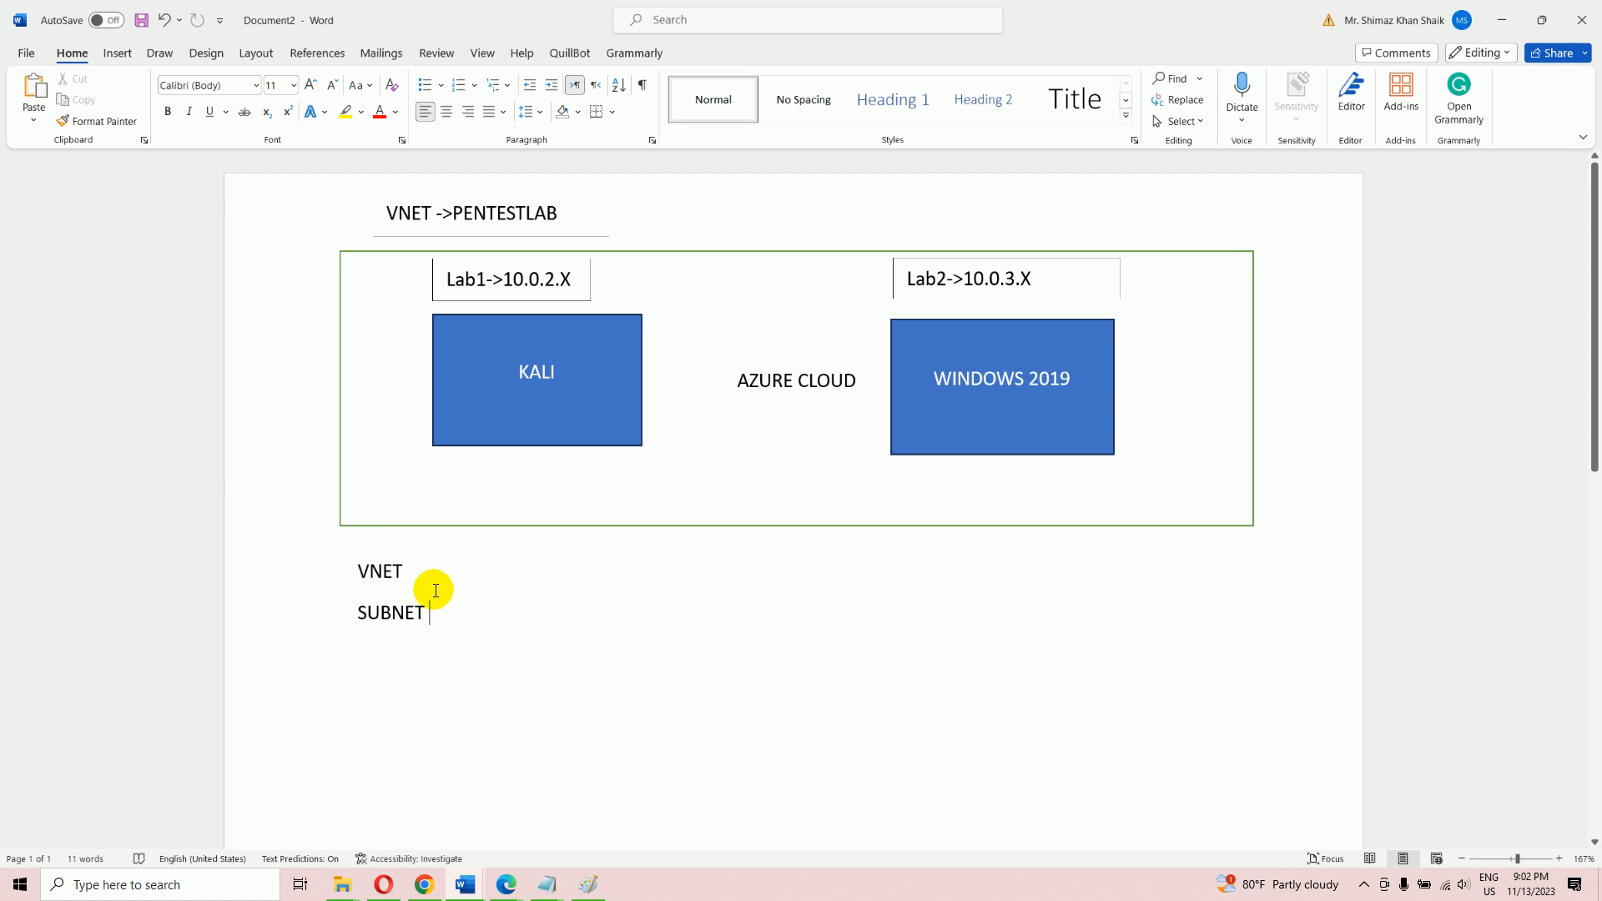
mouse_move(518, 887)
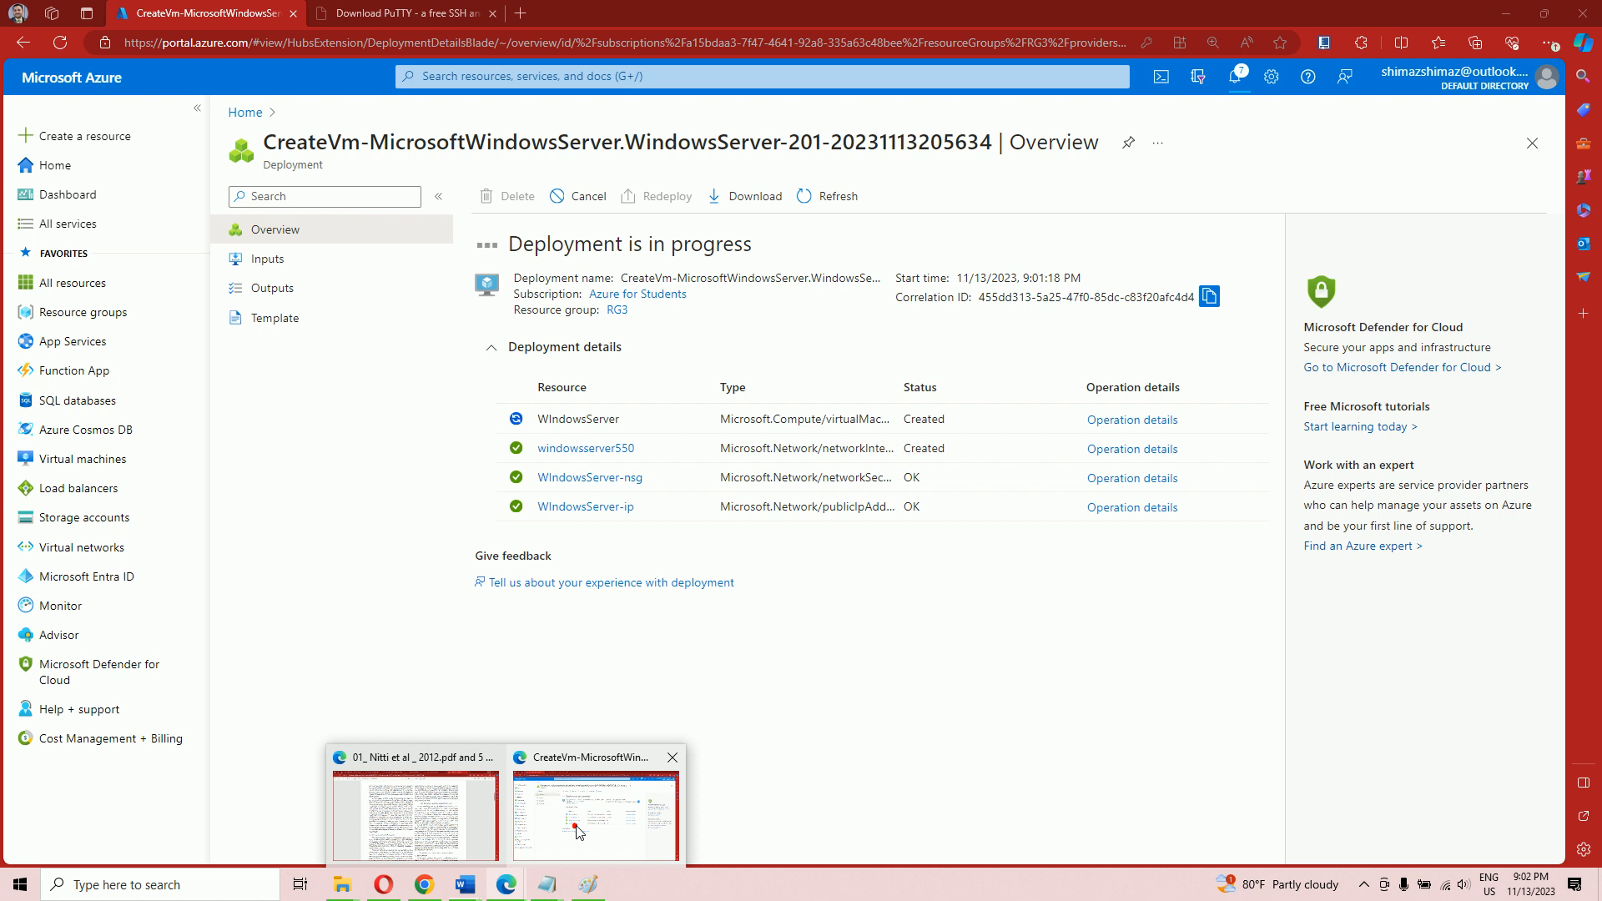
Open Virtual machines and filter by Azure for Students until KALI and WIndowsServer show Running
left_click(573, 829)
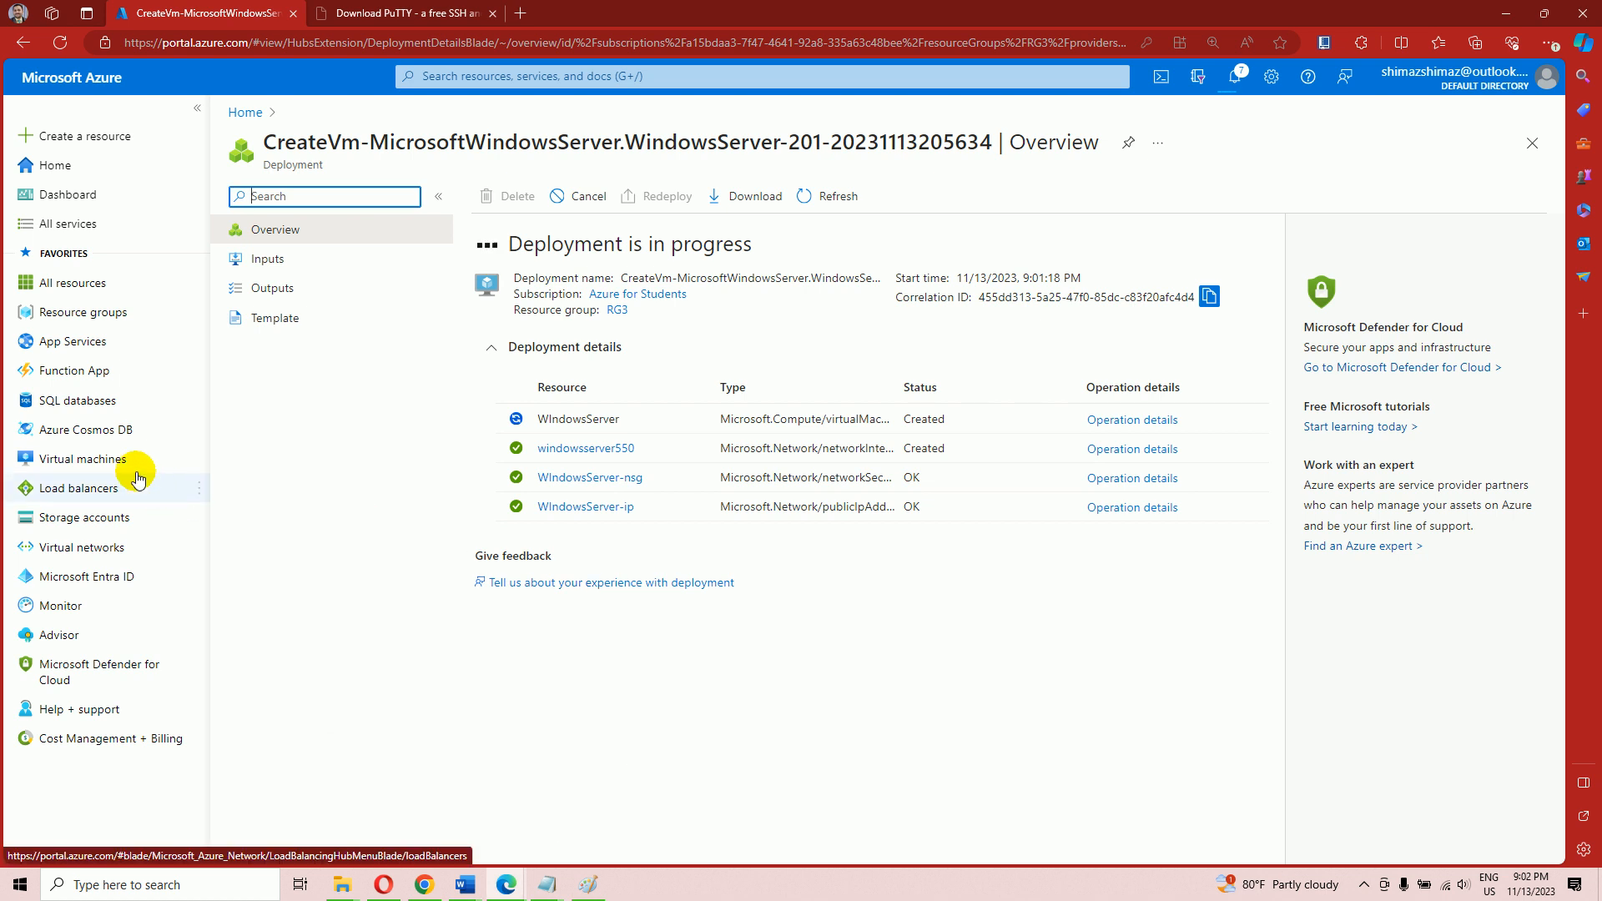
left_click(85, 462)
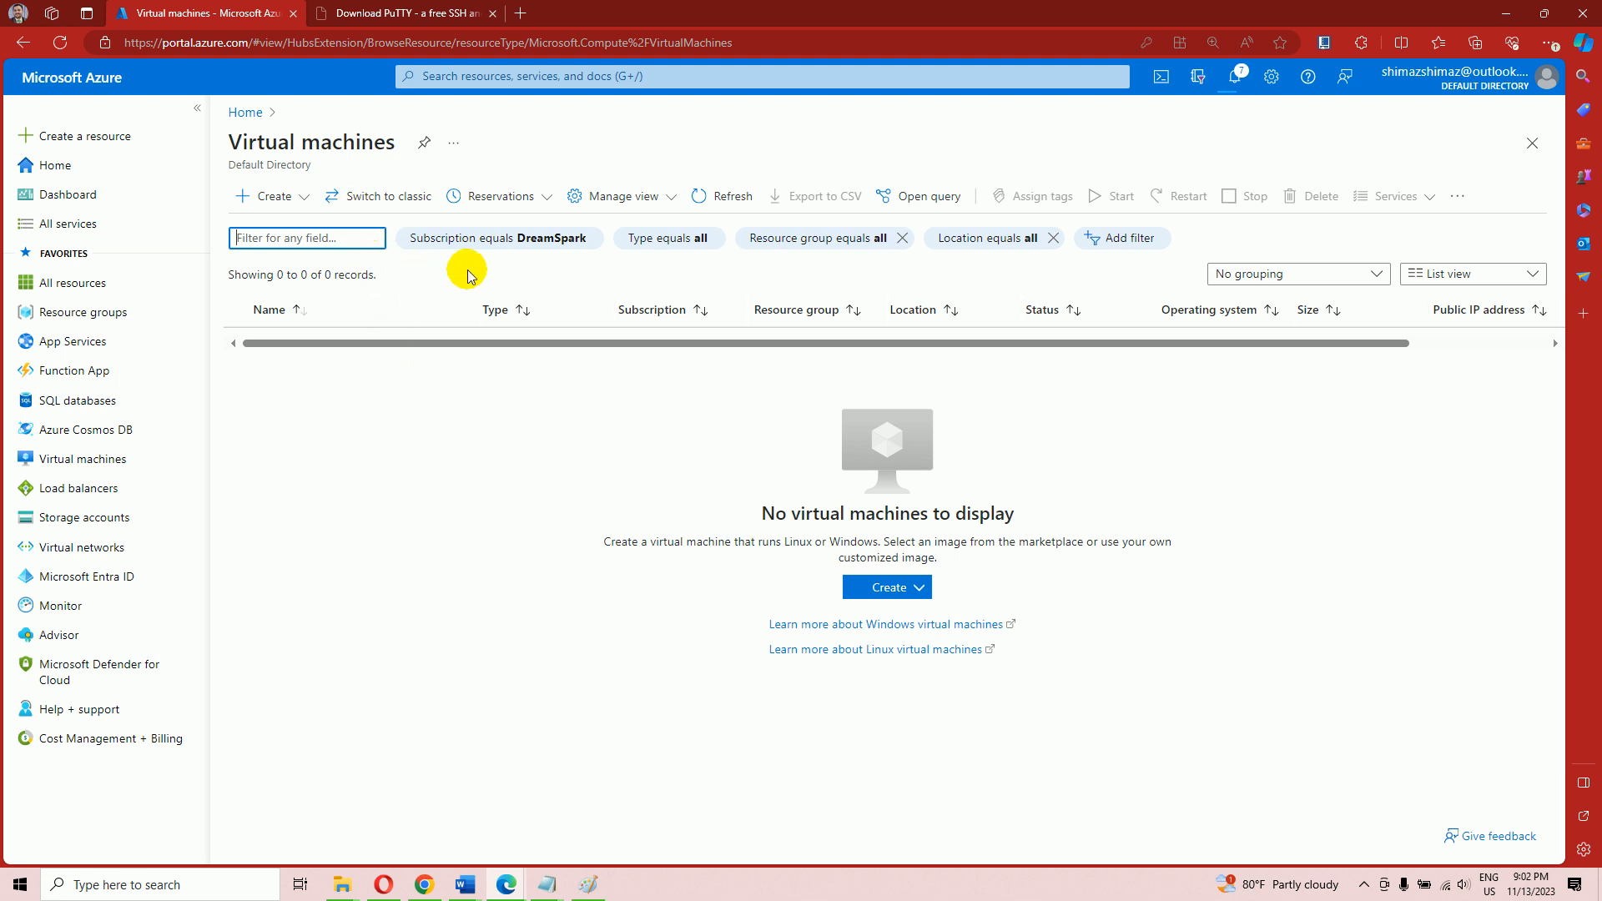
left_click(482, 241)
left_click(429, 412)
left_click(443, 481)
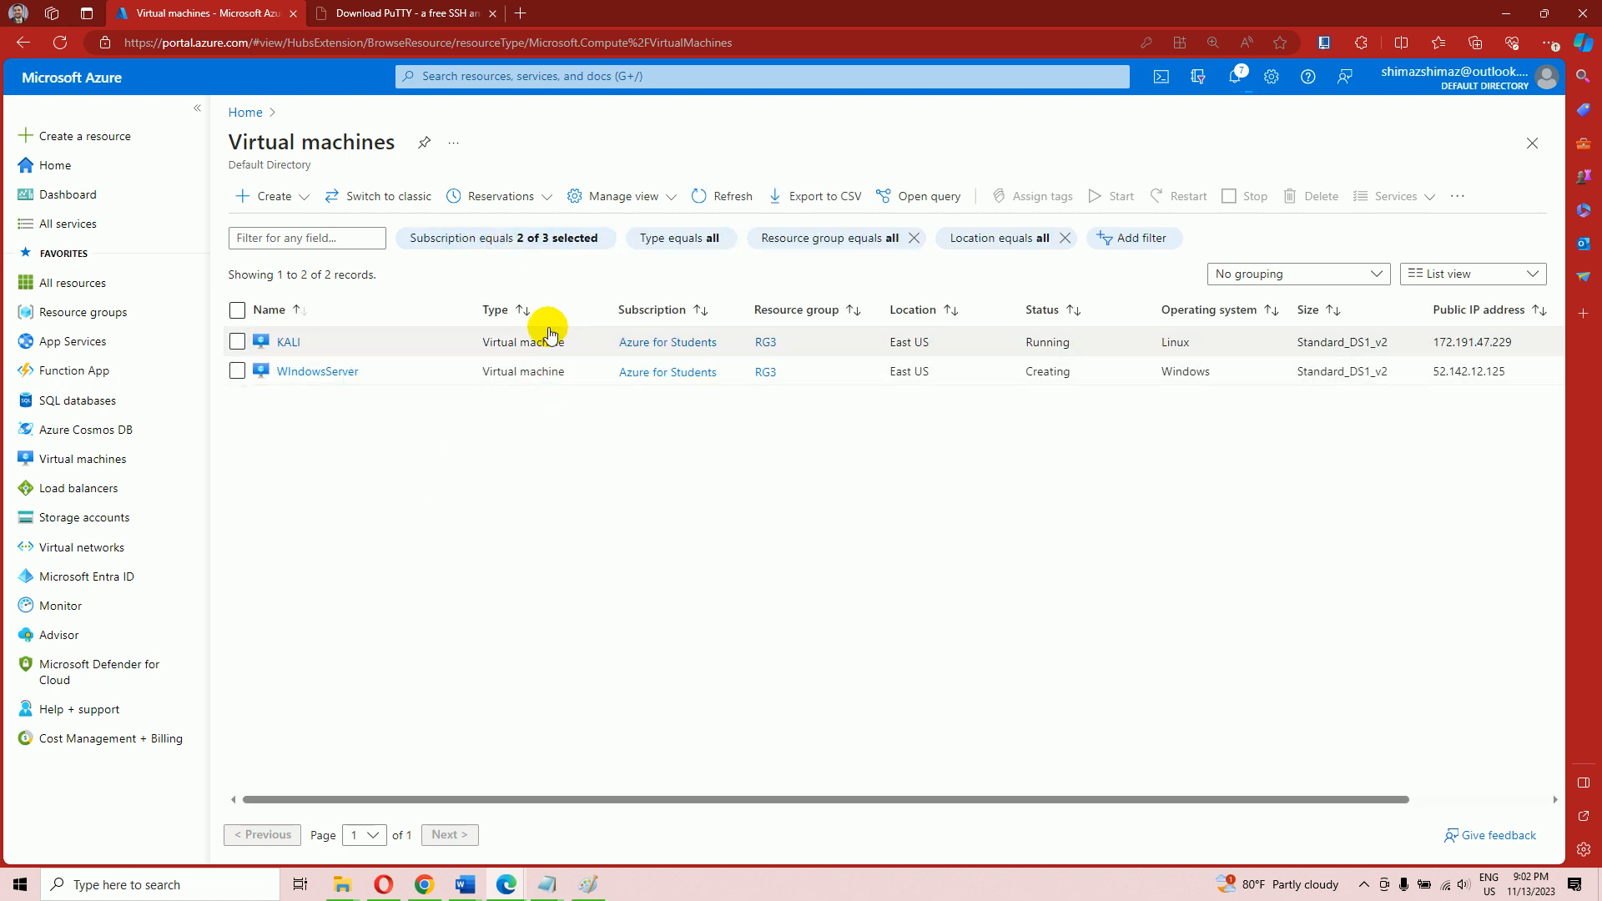
left_click(510, 242)
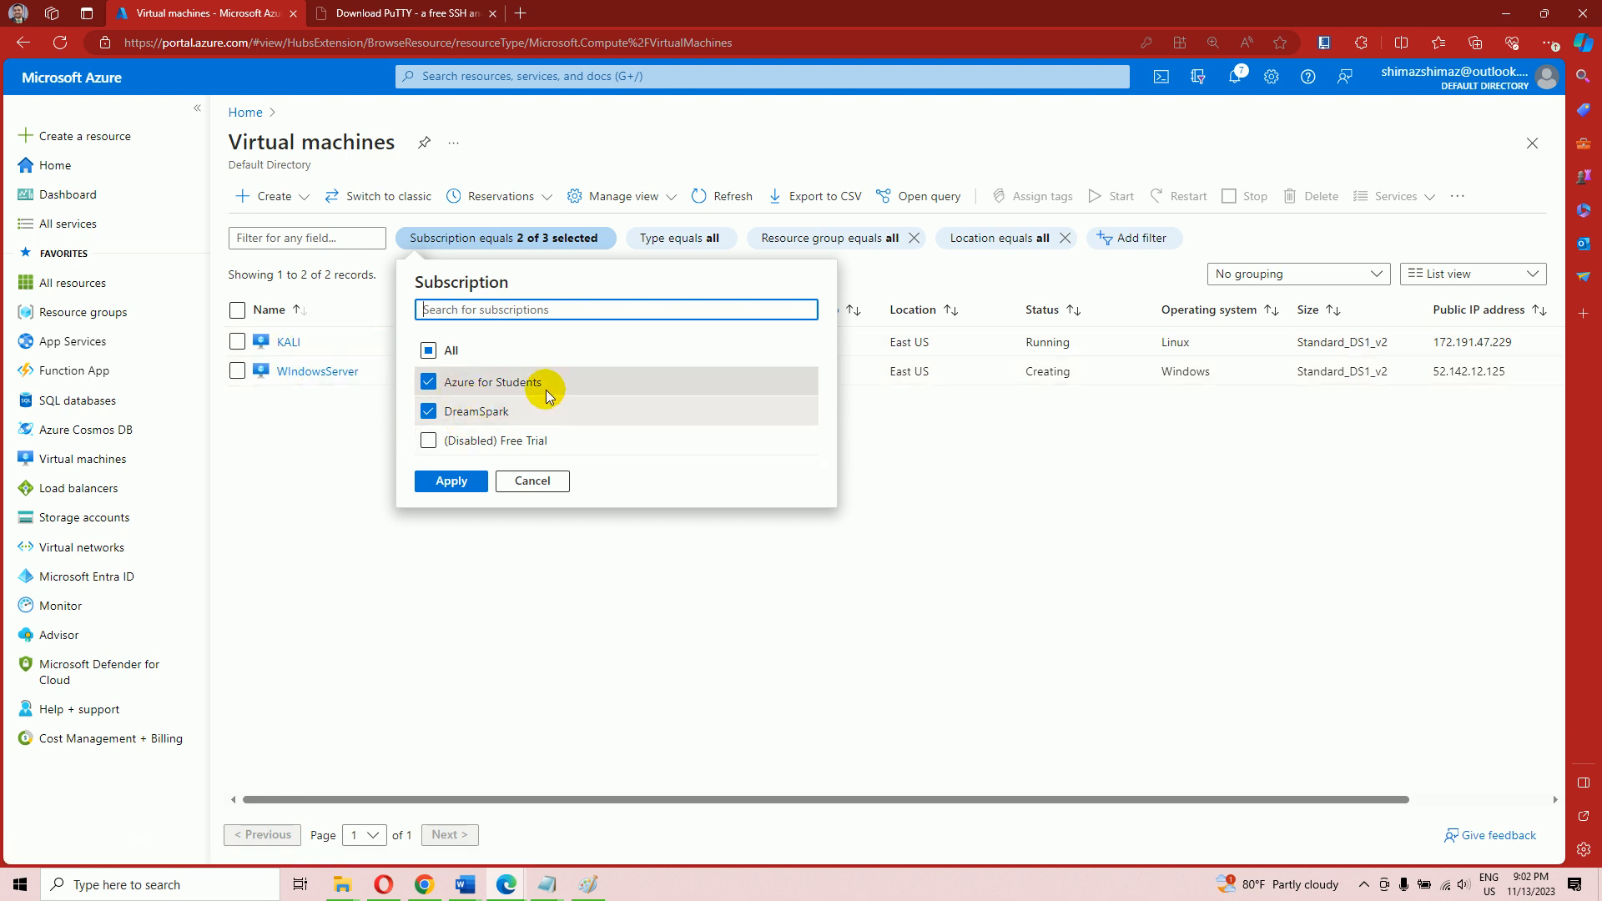
left_click(427, 382)
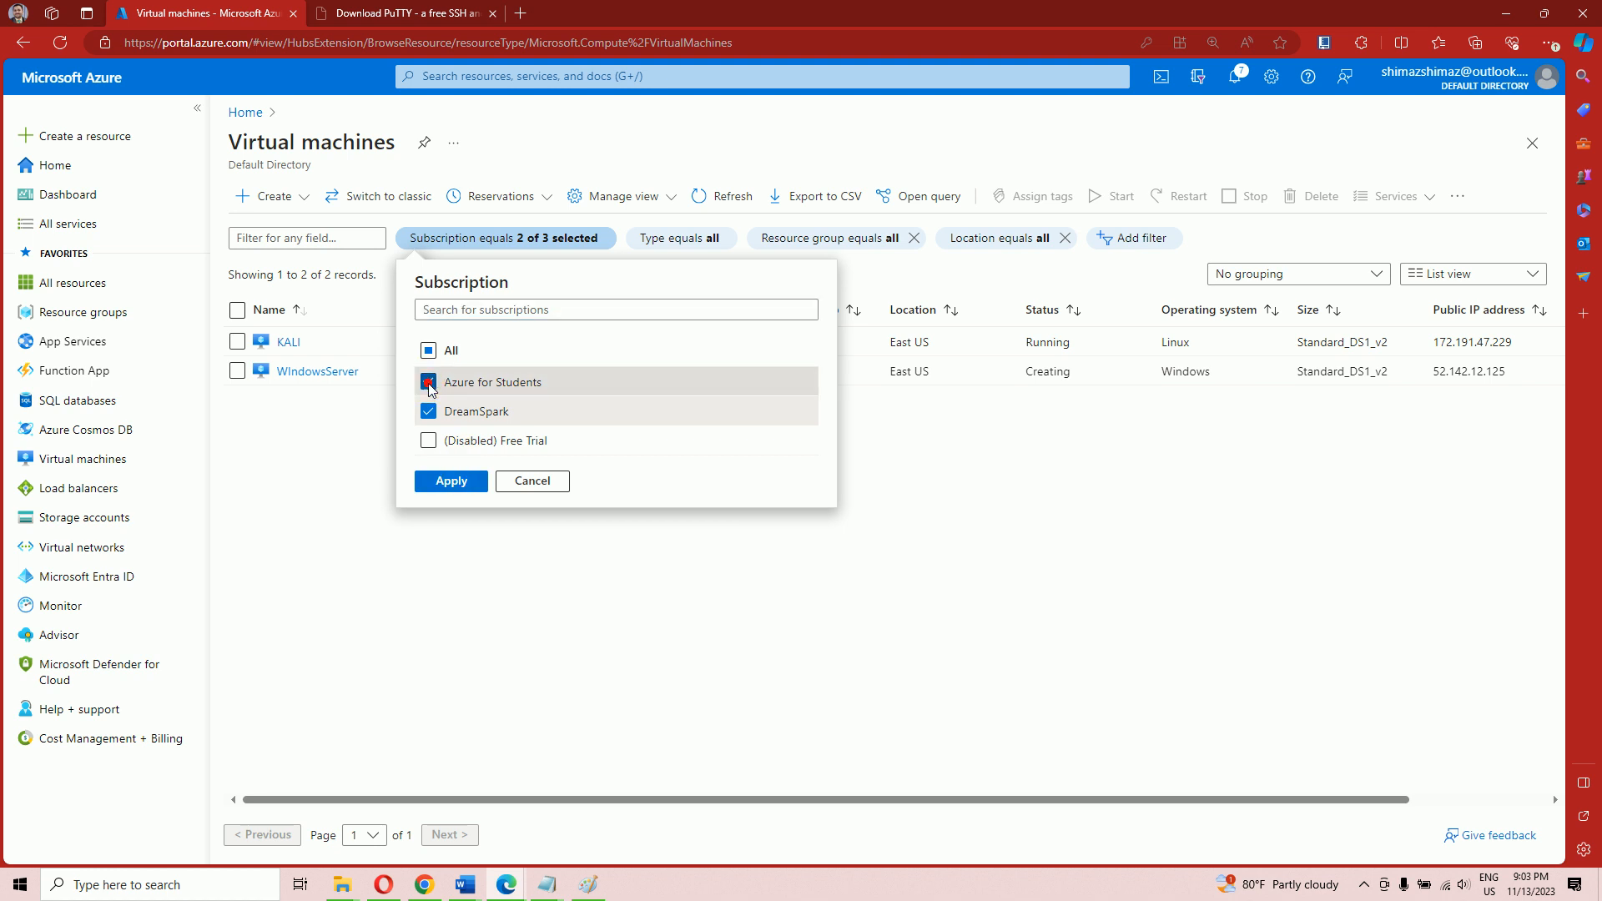
left_click(449, 481)
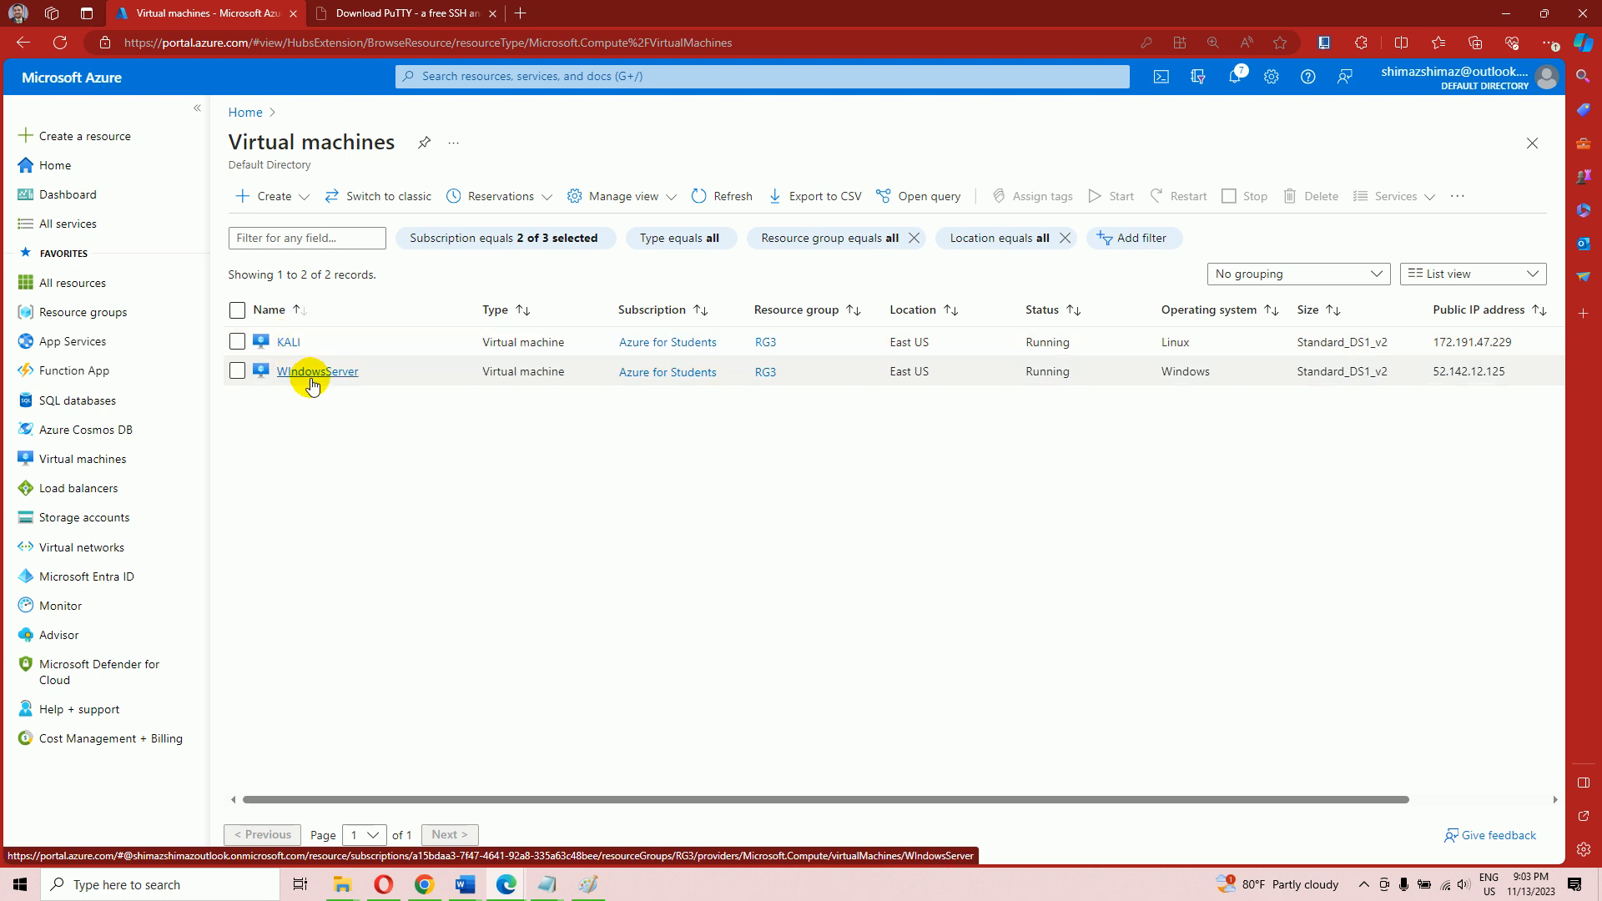
Copy KALI's public IP address 172.191.47.229 from its overview page
left_click(288, 343)
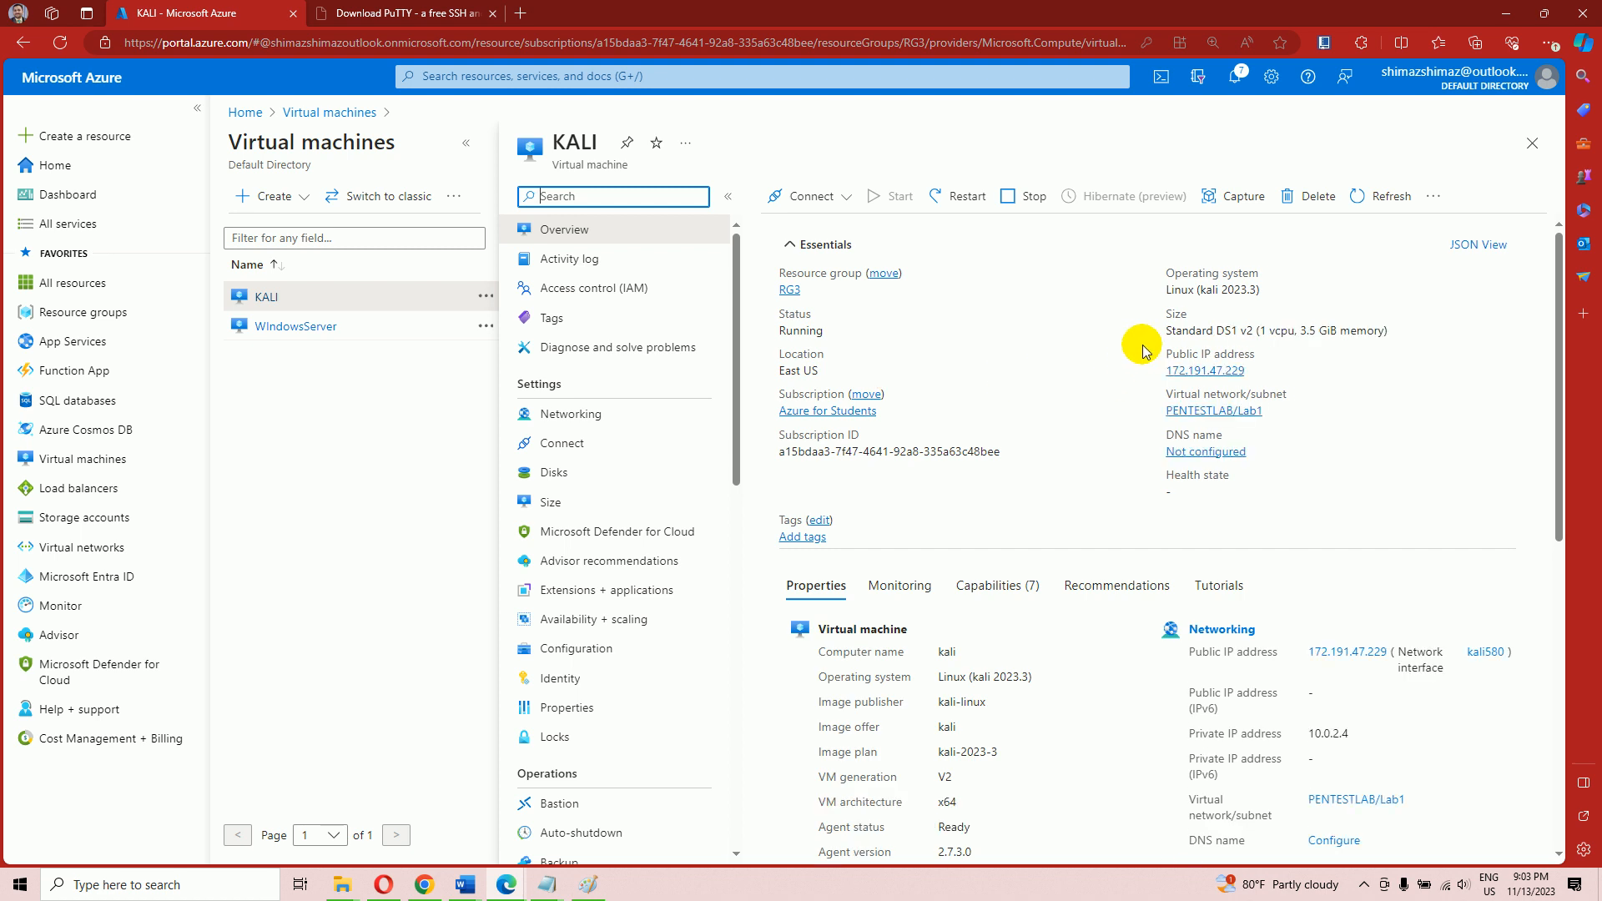
left_click_drag(1155, 379, 1247, 373)
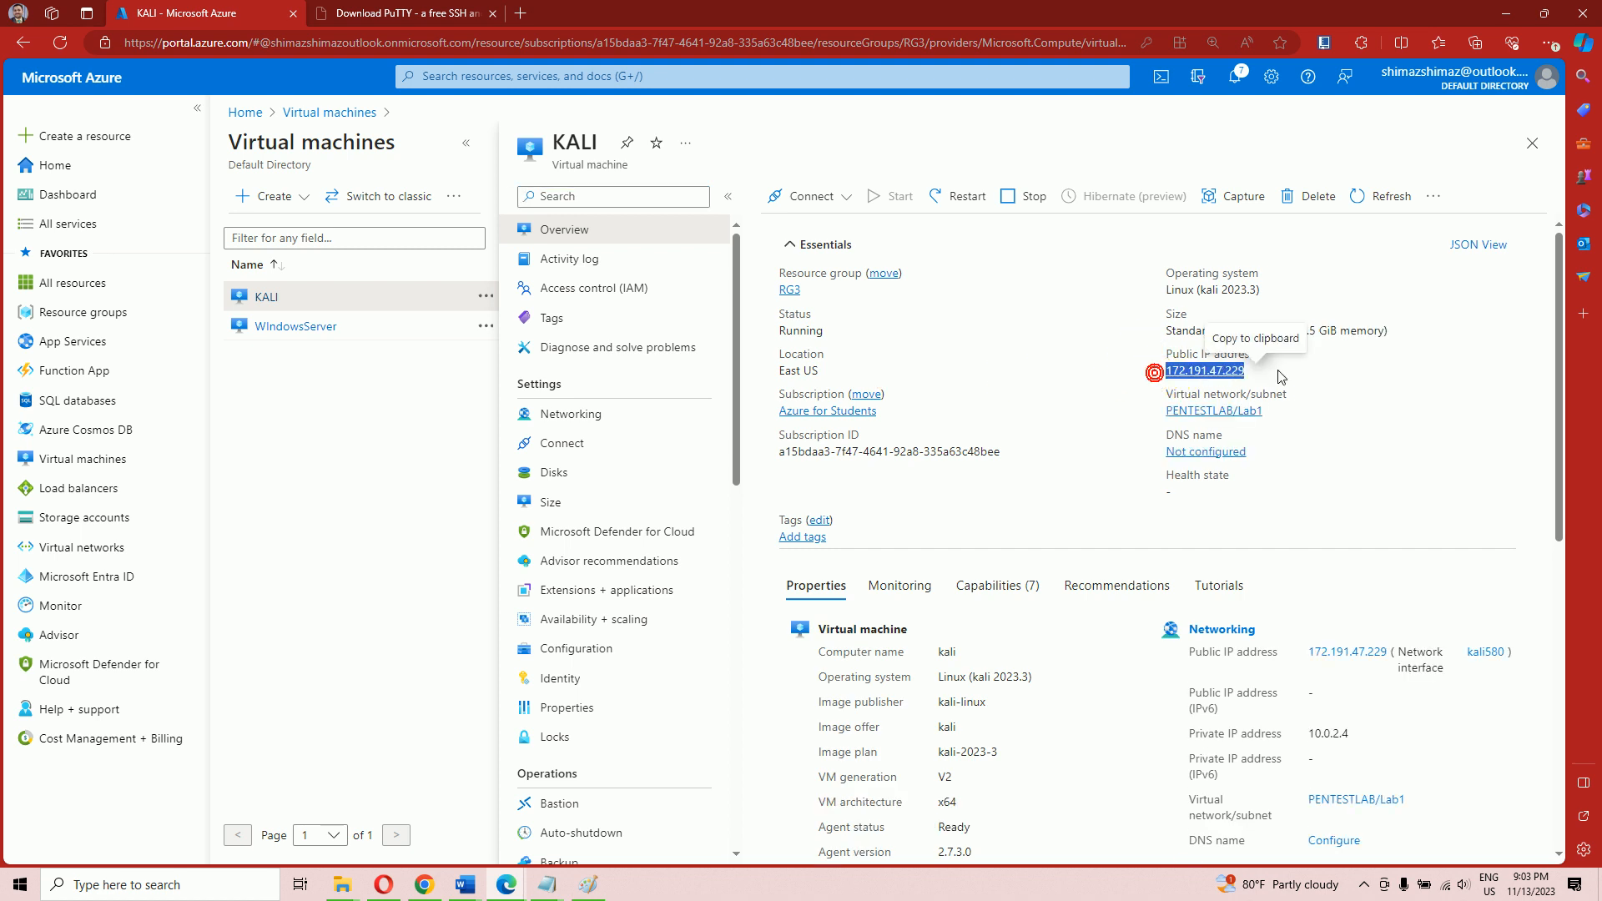
right_click(1233, 372)
left_click(1277, 553)
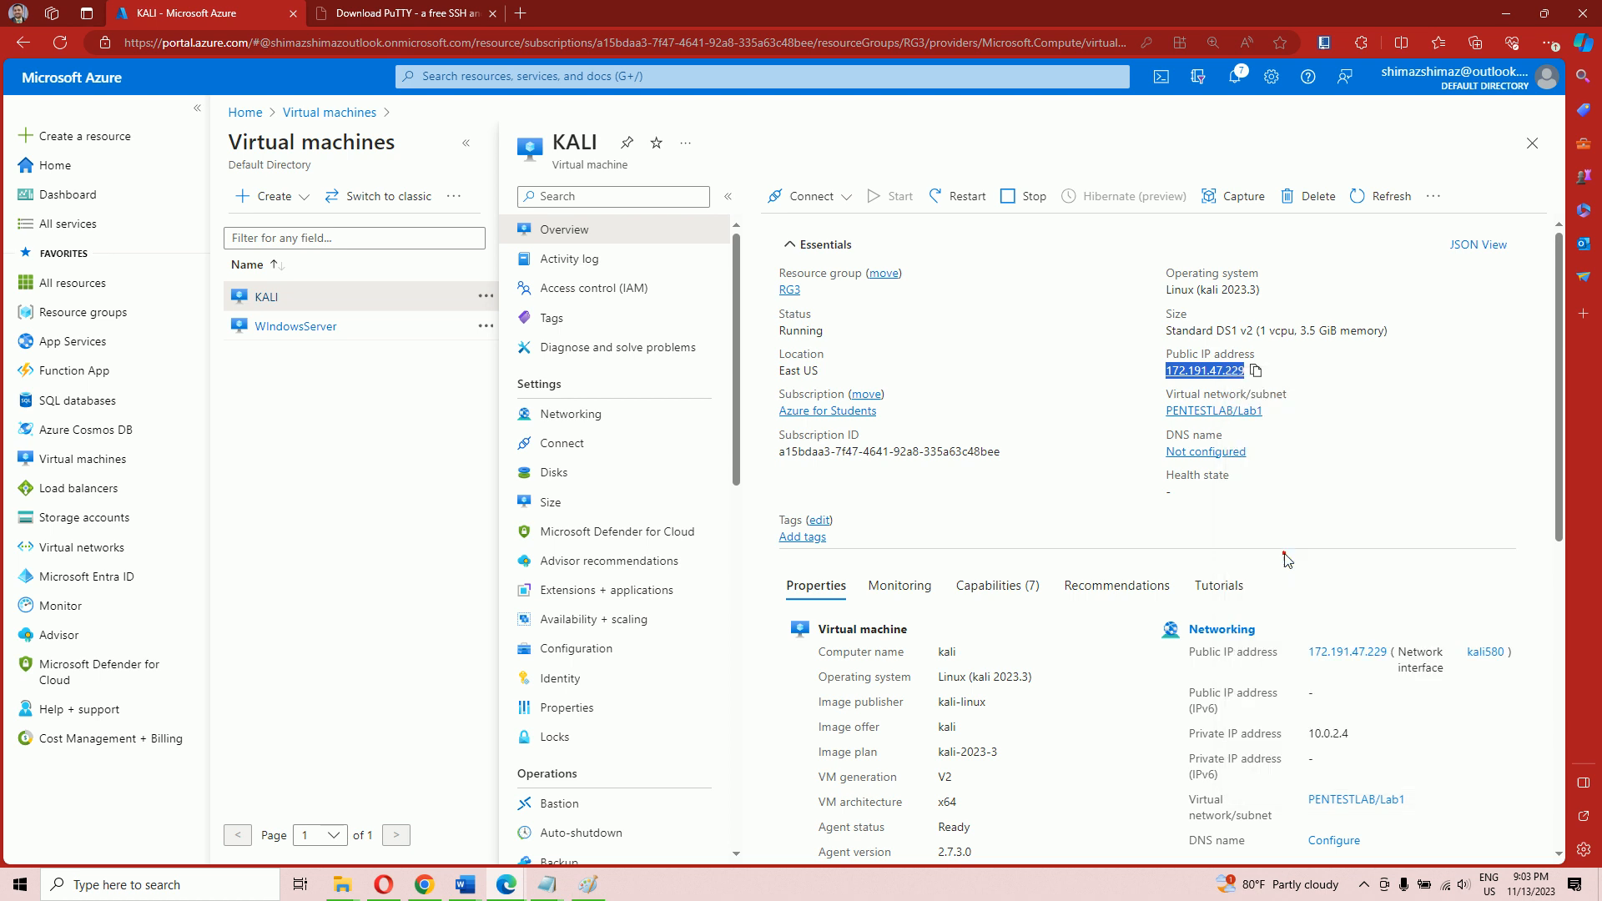
Switch to the Document2 network diagram in Word
mouse_move(564, 884)
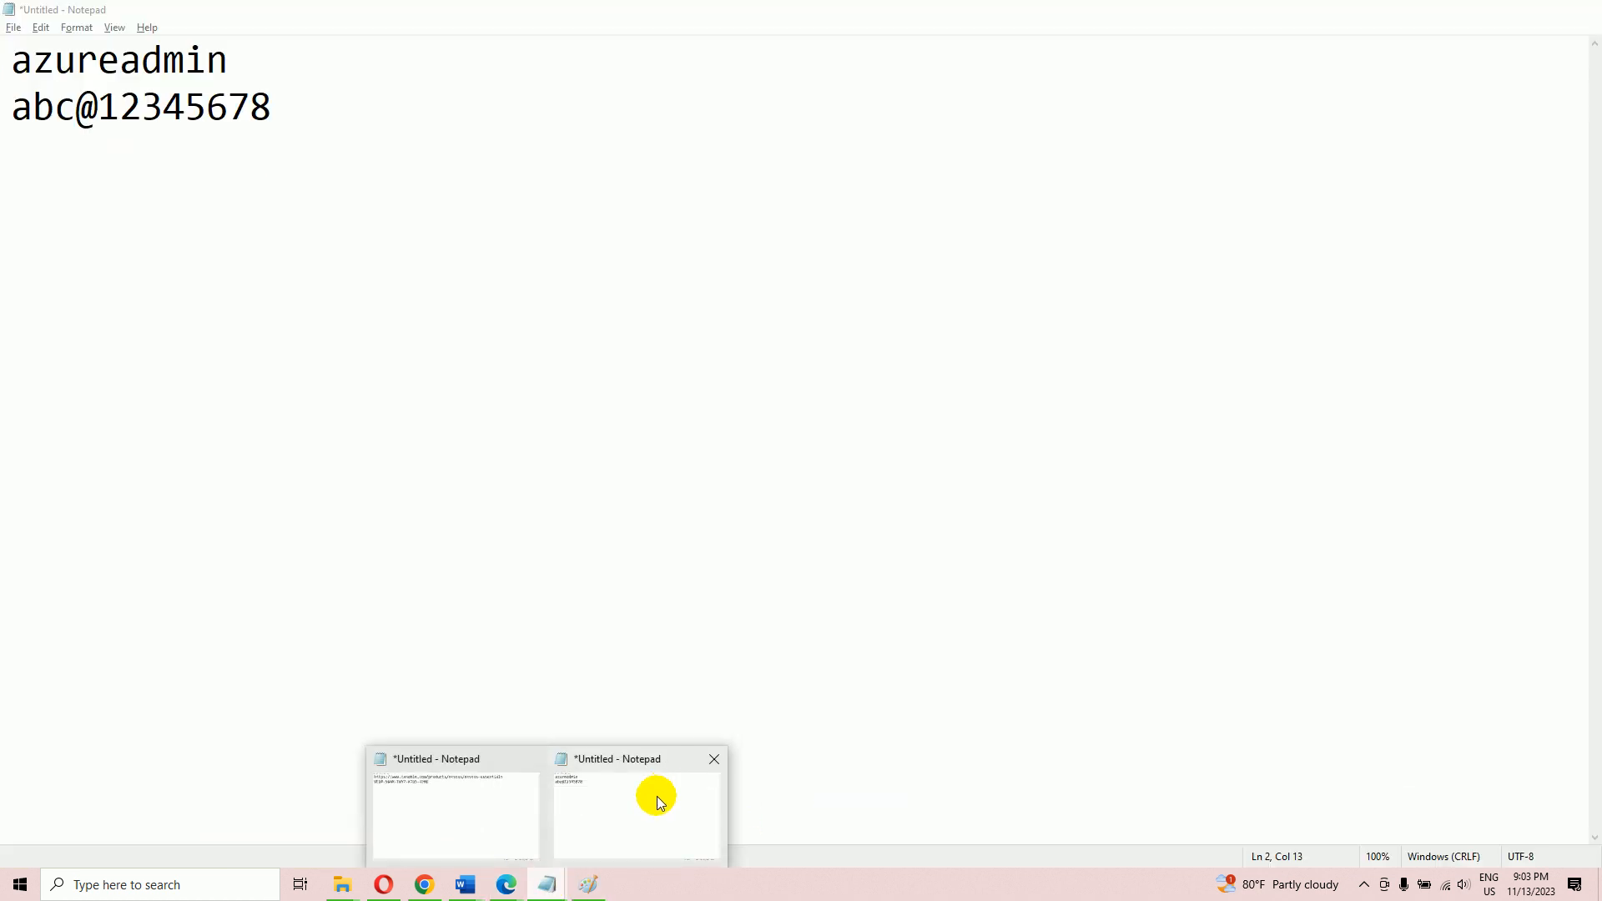
mouse_move(503, 805)
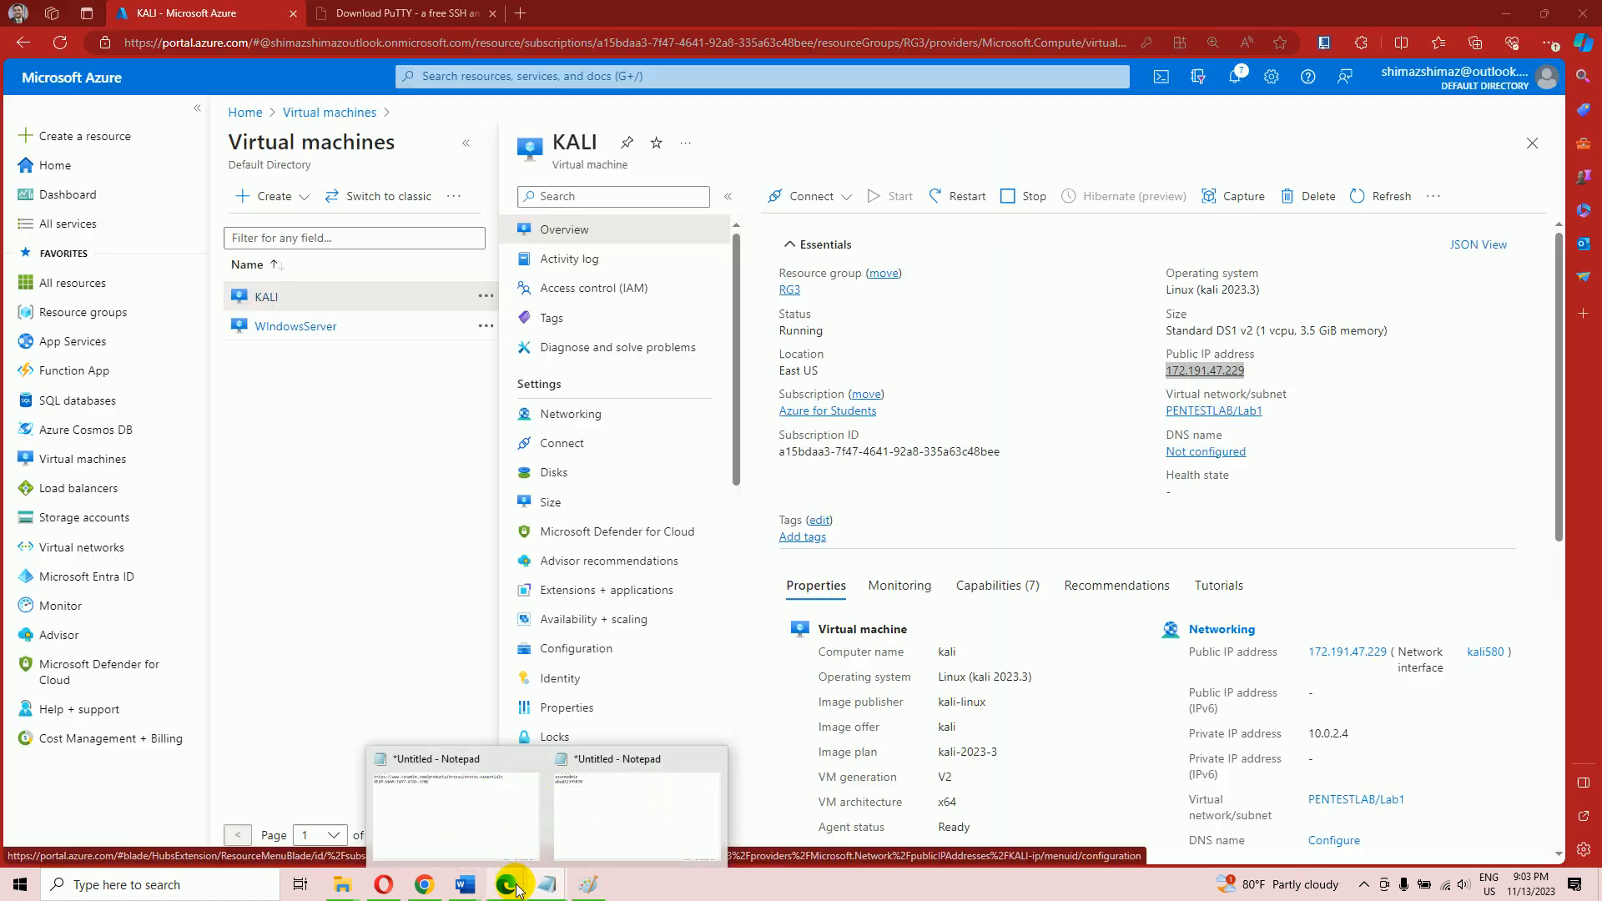
mouse_move(468, 885)
left_click(550, 839)
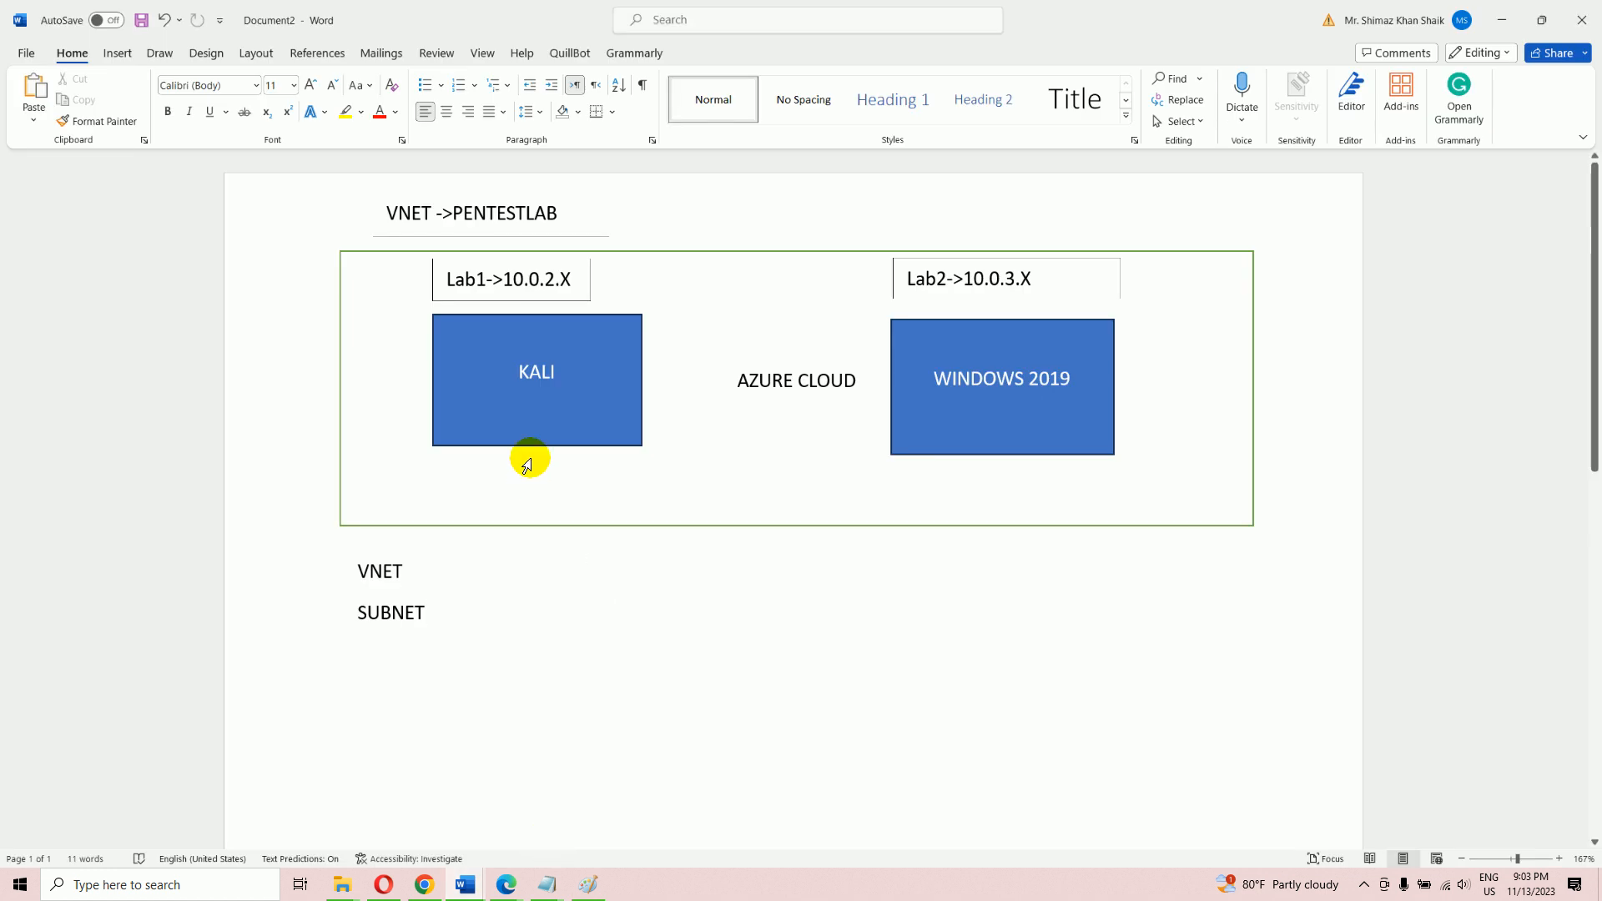
Add KALI's public IP 172.191.47.229 beneath the KALI label in its diagram box, then return to Azure
left_click(534, 418)
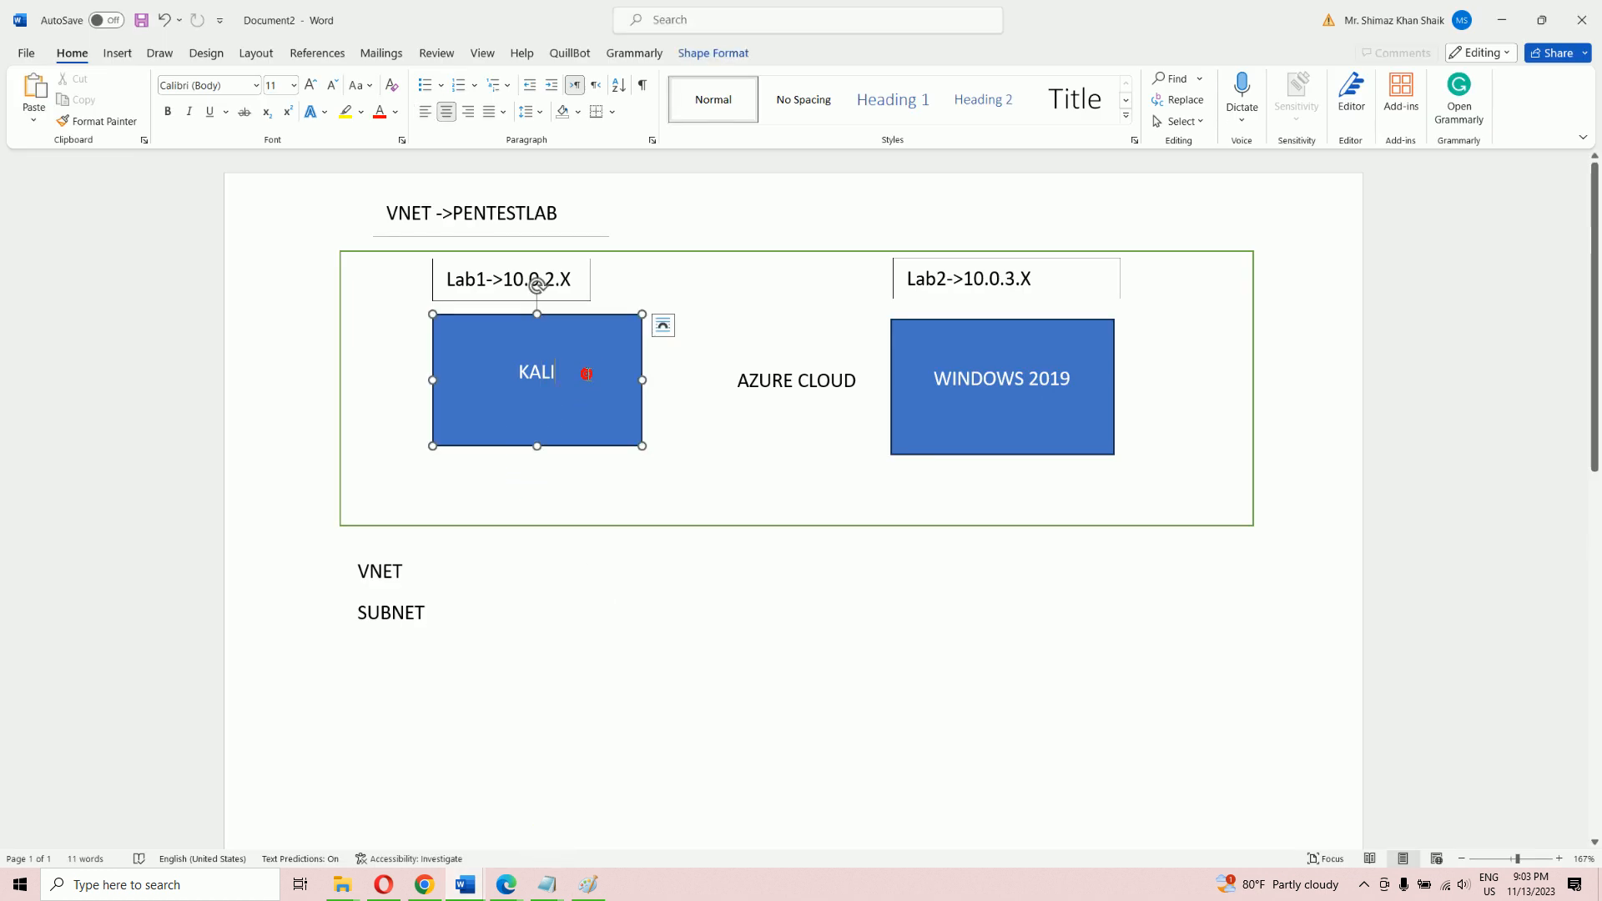
key("ctrl+z")
key("ctrl+v")
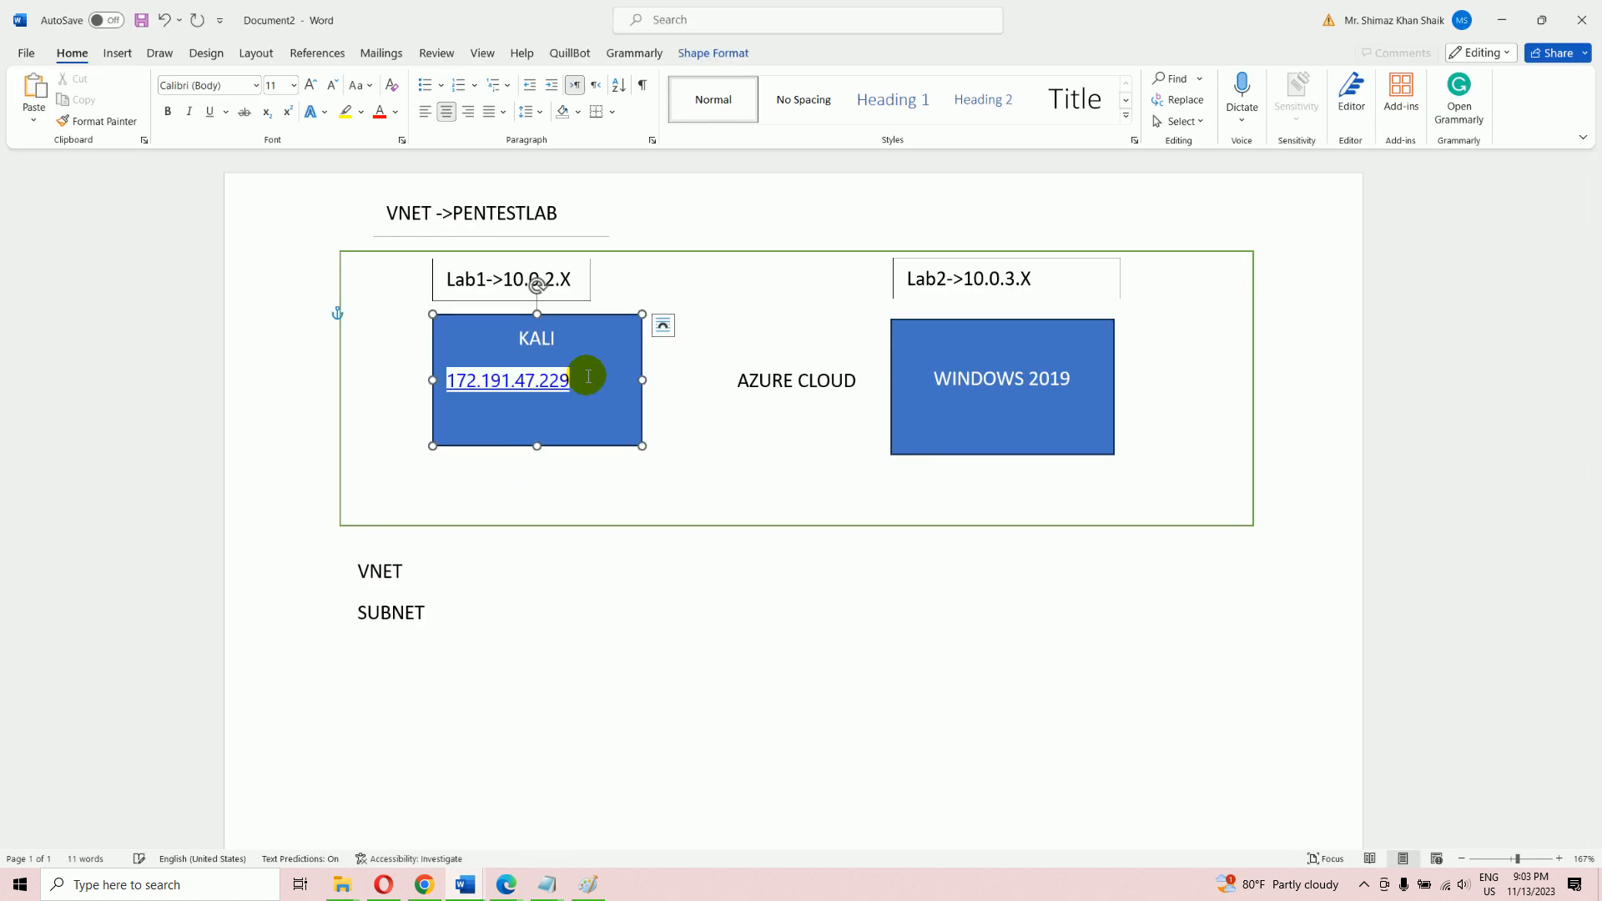
left_click(668, 599)
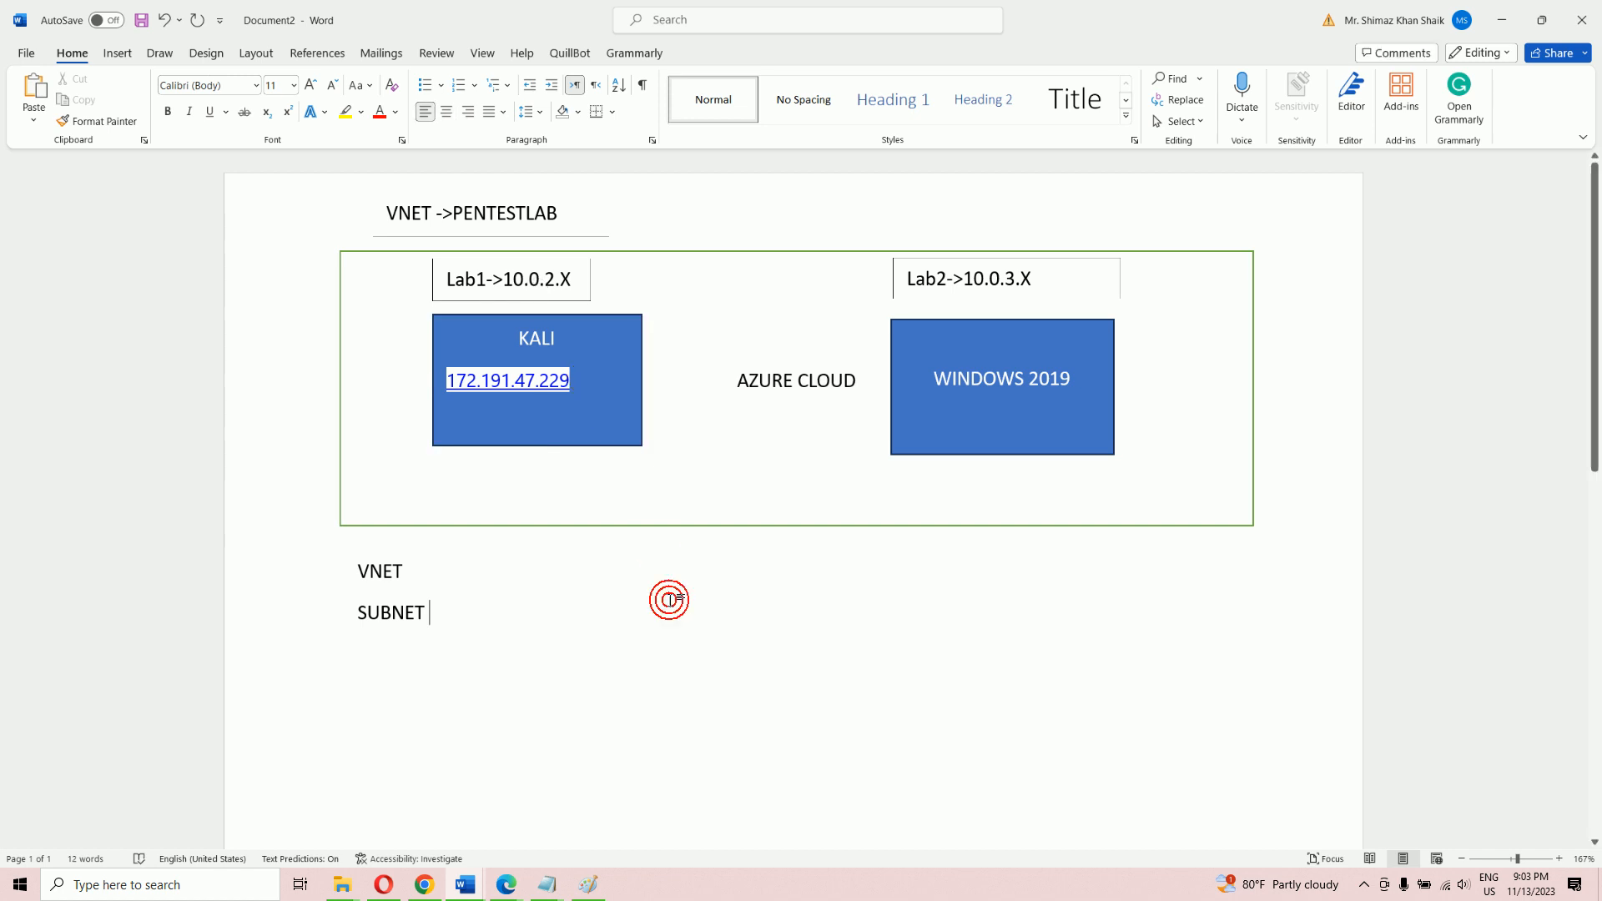
mouse_move(522, 891)
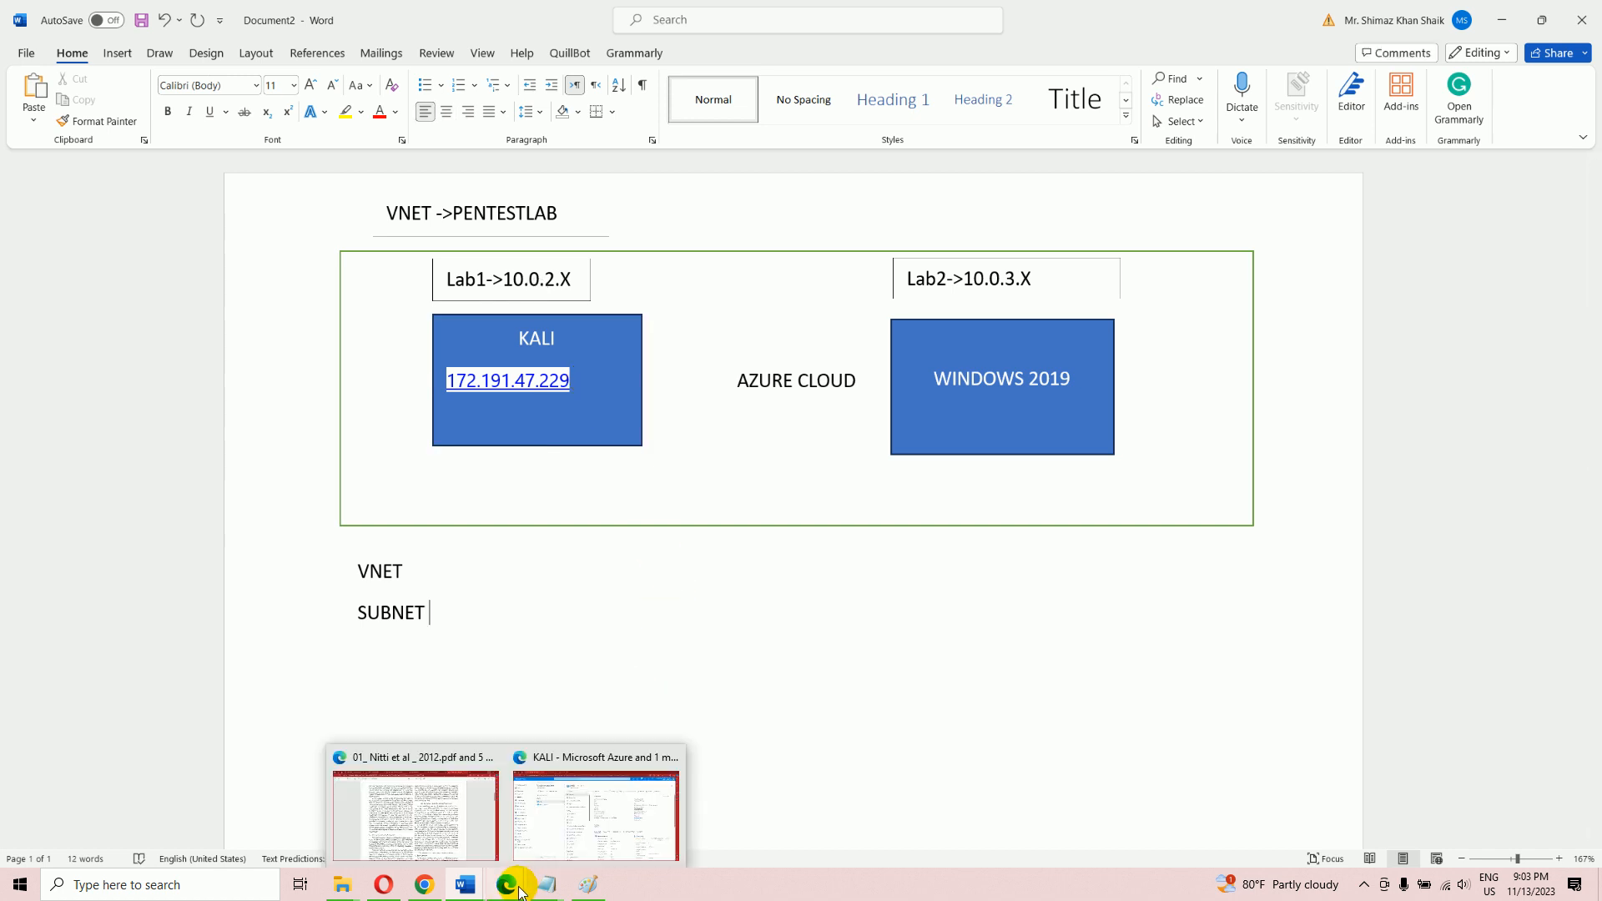
left_click(596, 813)
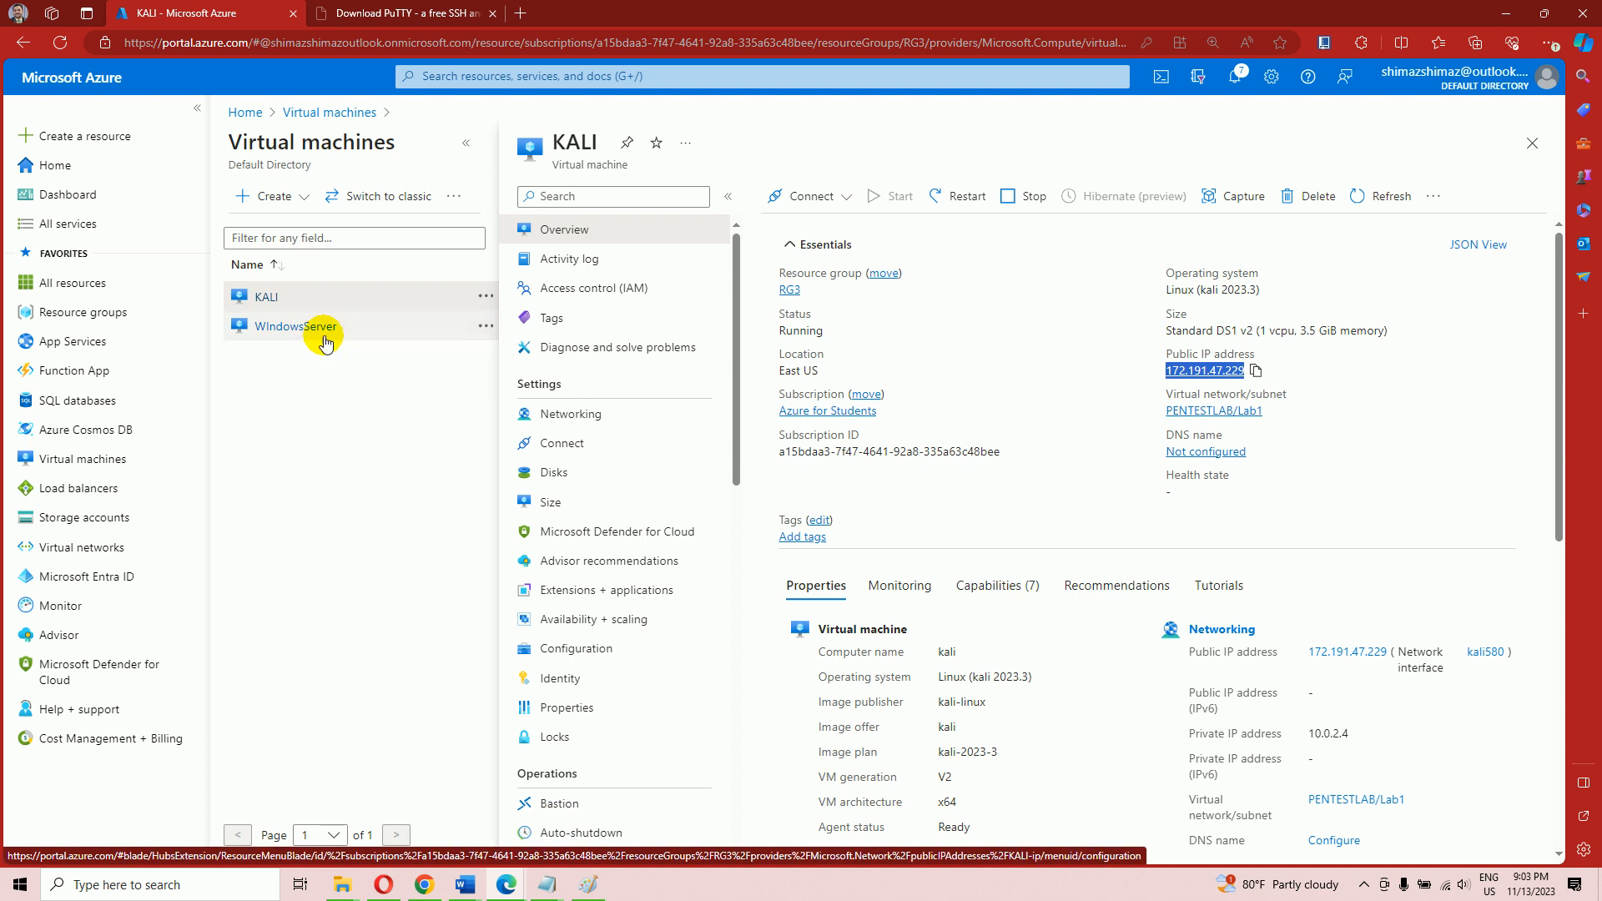
Copy the WindowsServer VM's public IP 52.142.12.125 from its overview and return to the Word diagram
left_click(363, 330)
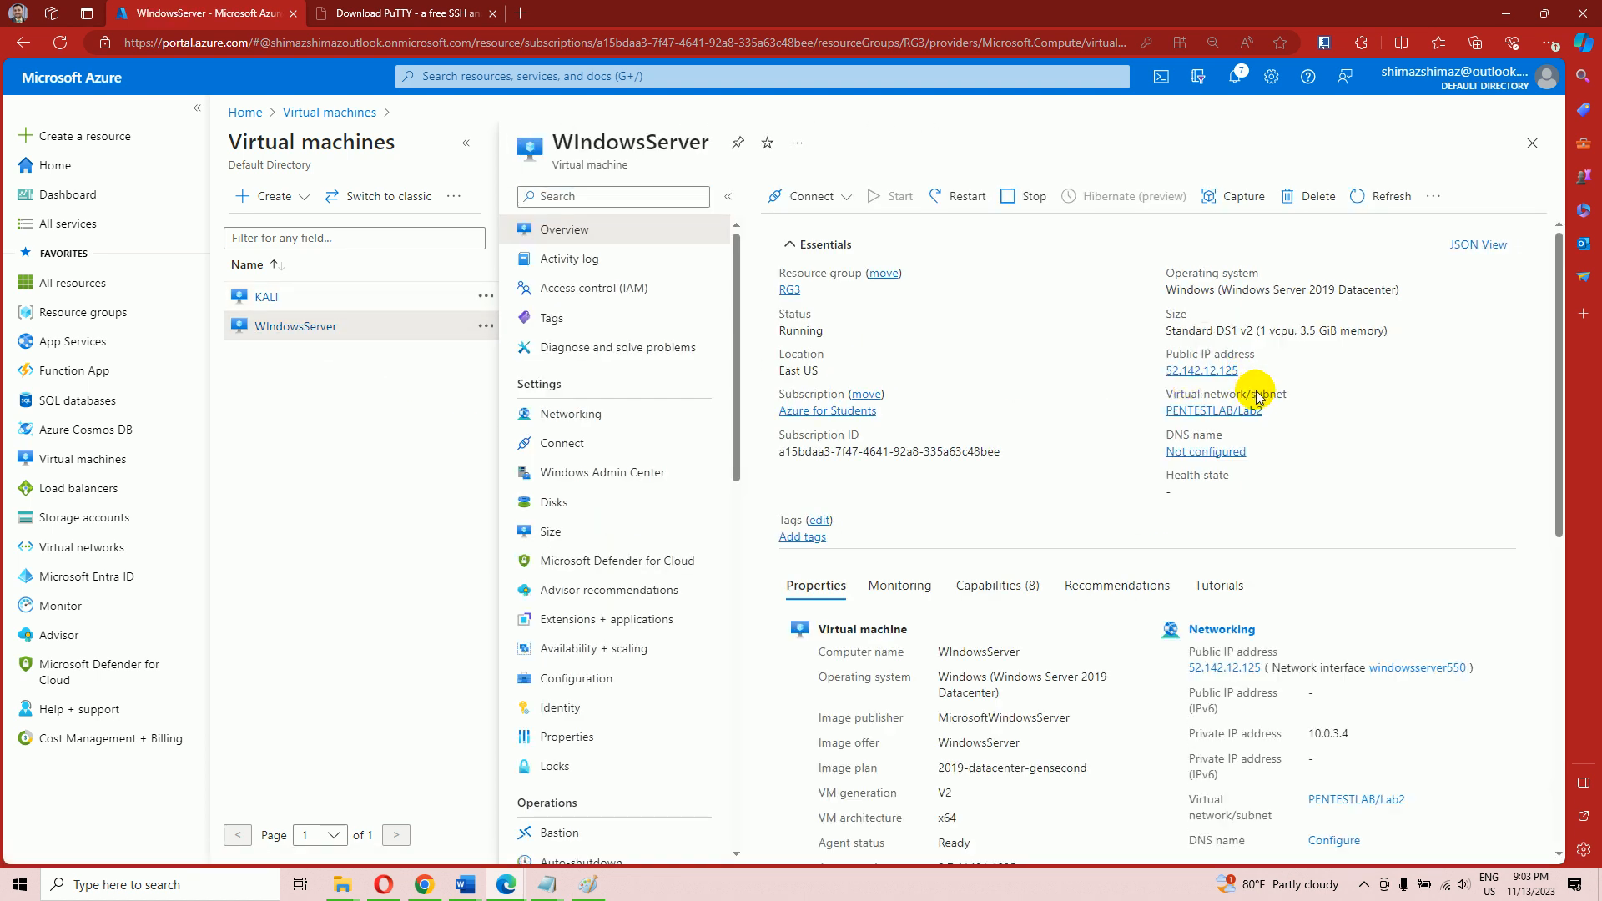
left_click_drag(1141, 379, 1250, 378)
left_click(1249, 373)
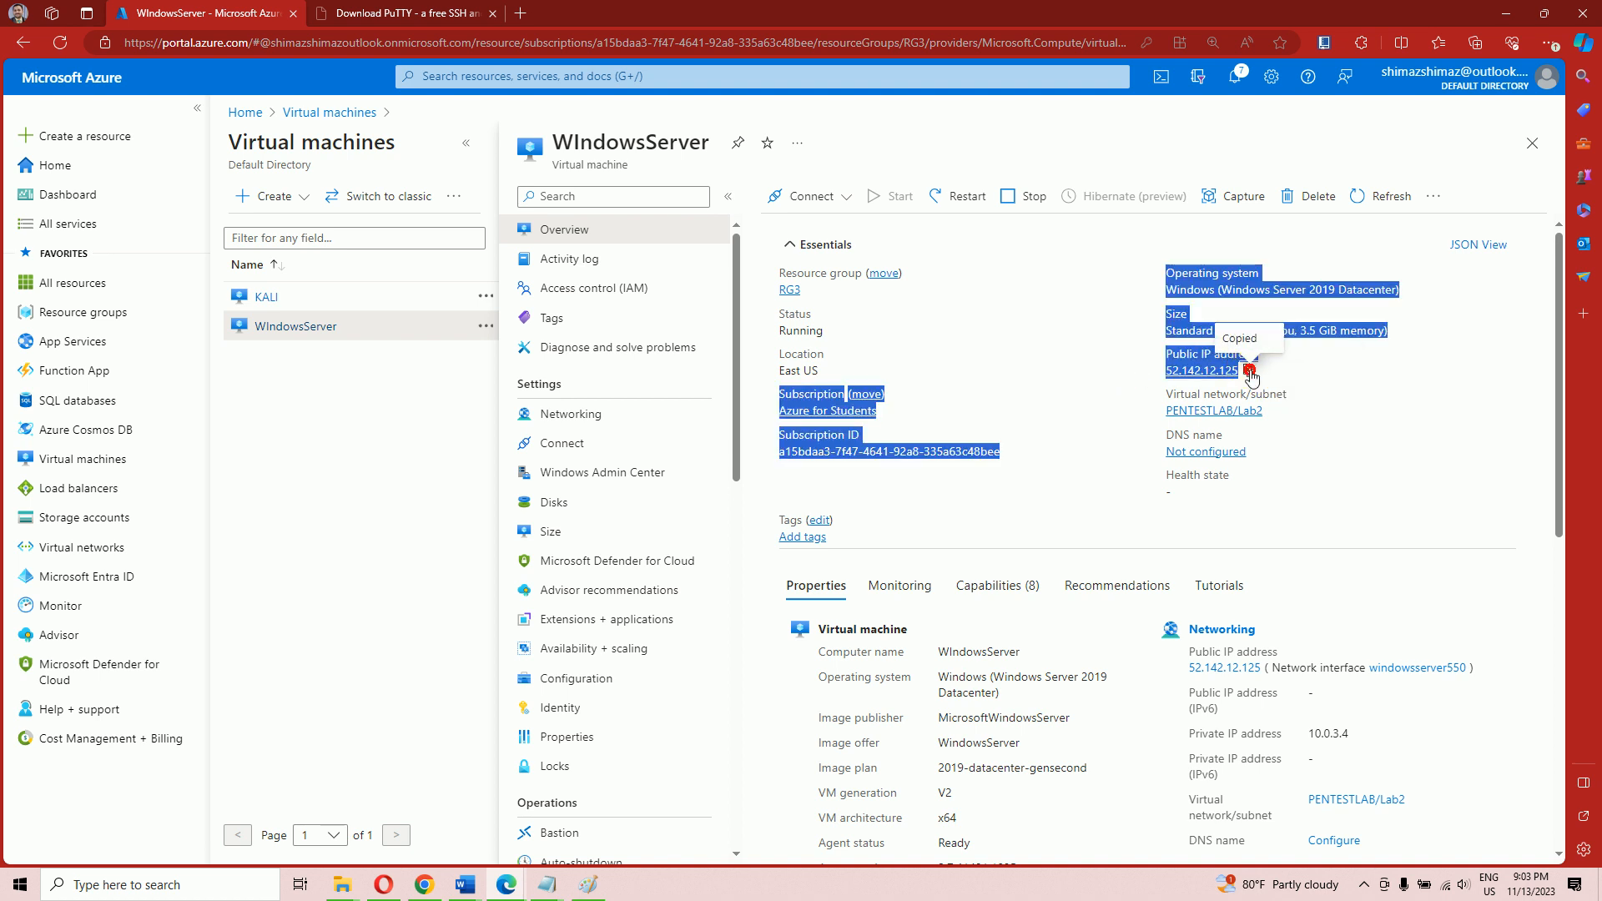
left_click(1356, 393)
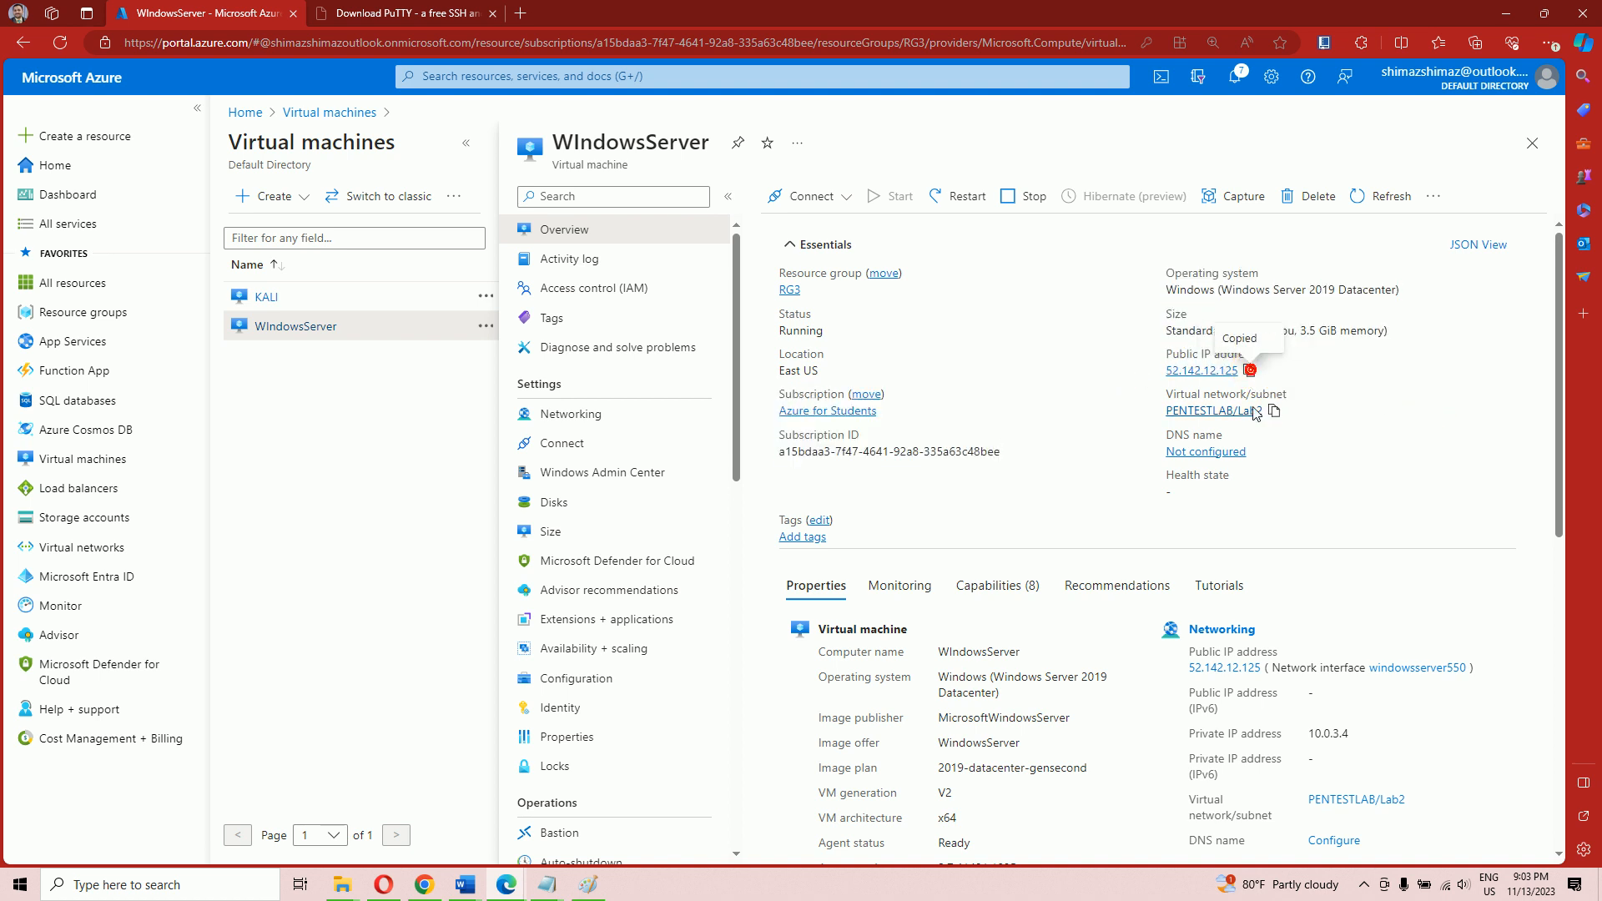
mouse_move(470, 884)
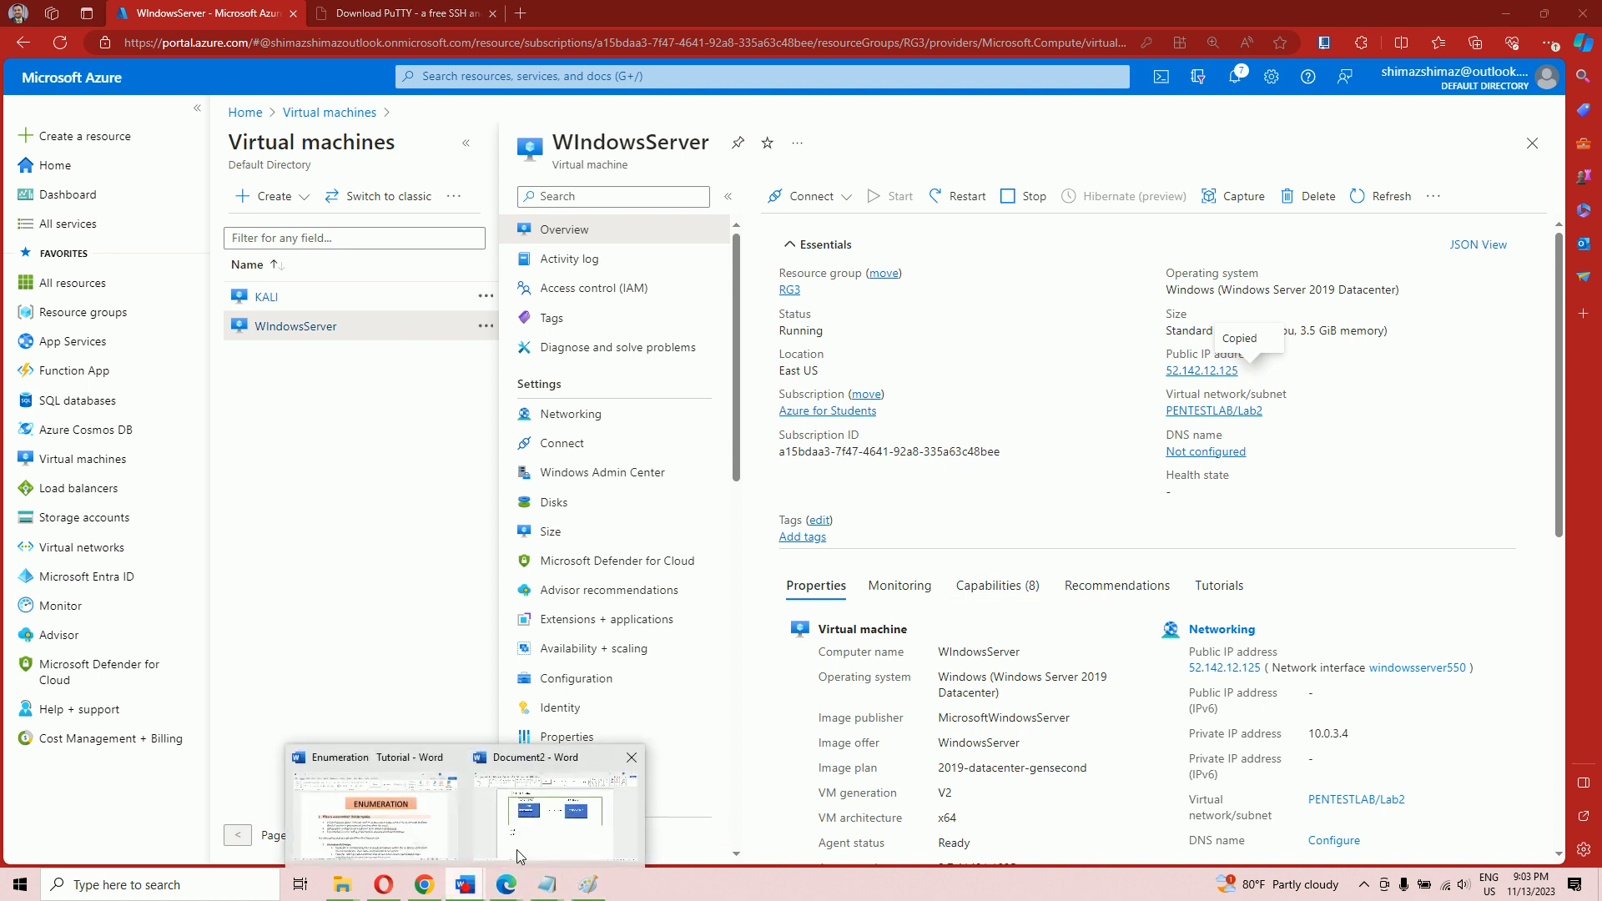
left_click(607, 813)
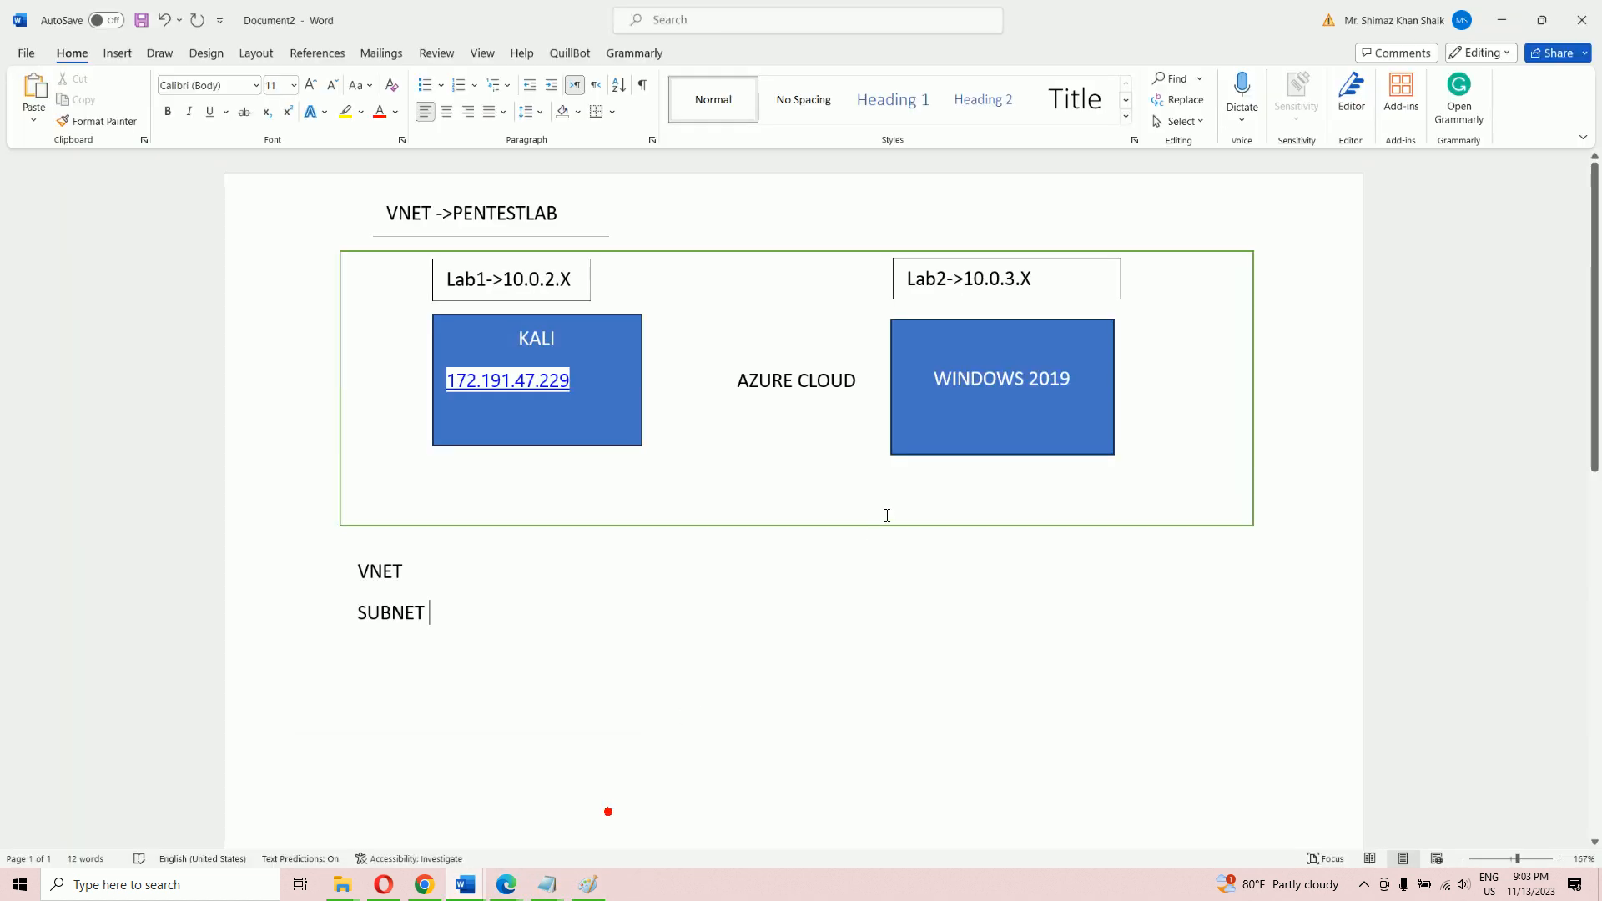
Put 52.142.12.125 on a new line beneath WINDOWS 2019 in its diagram box
left_click(1054, 388)
left_click(1079, 383)
key("Return")
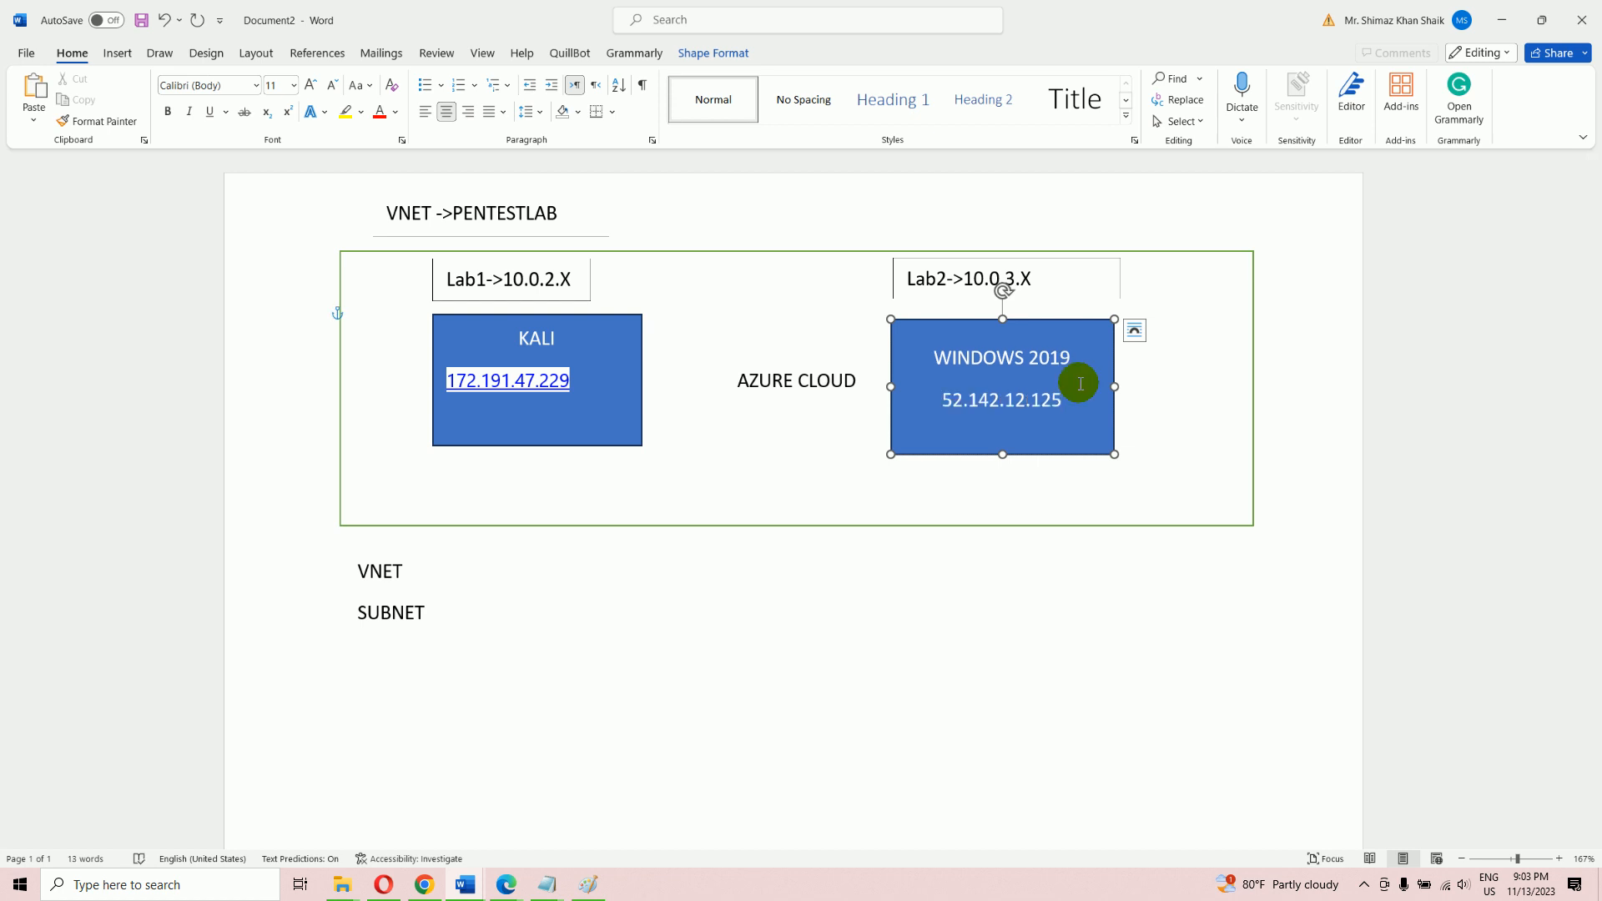
left_click(719, 595)
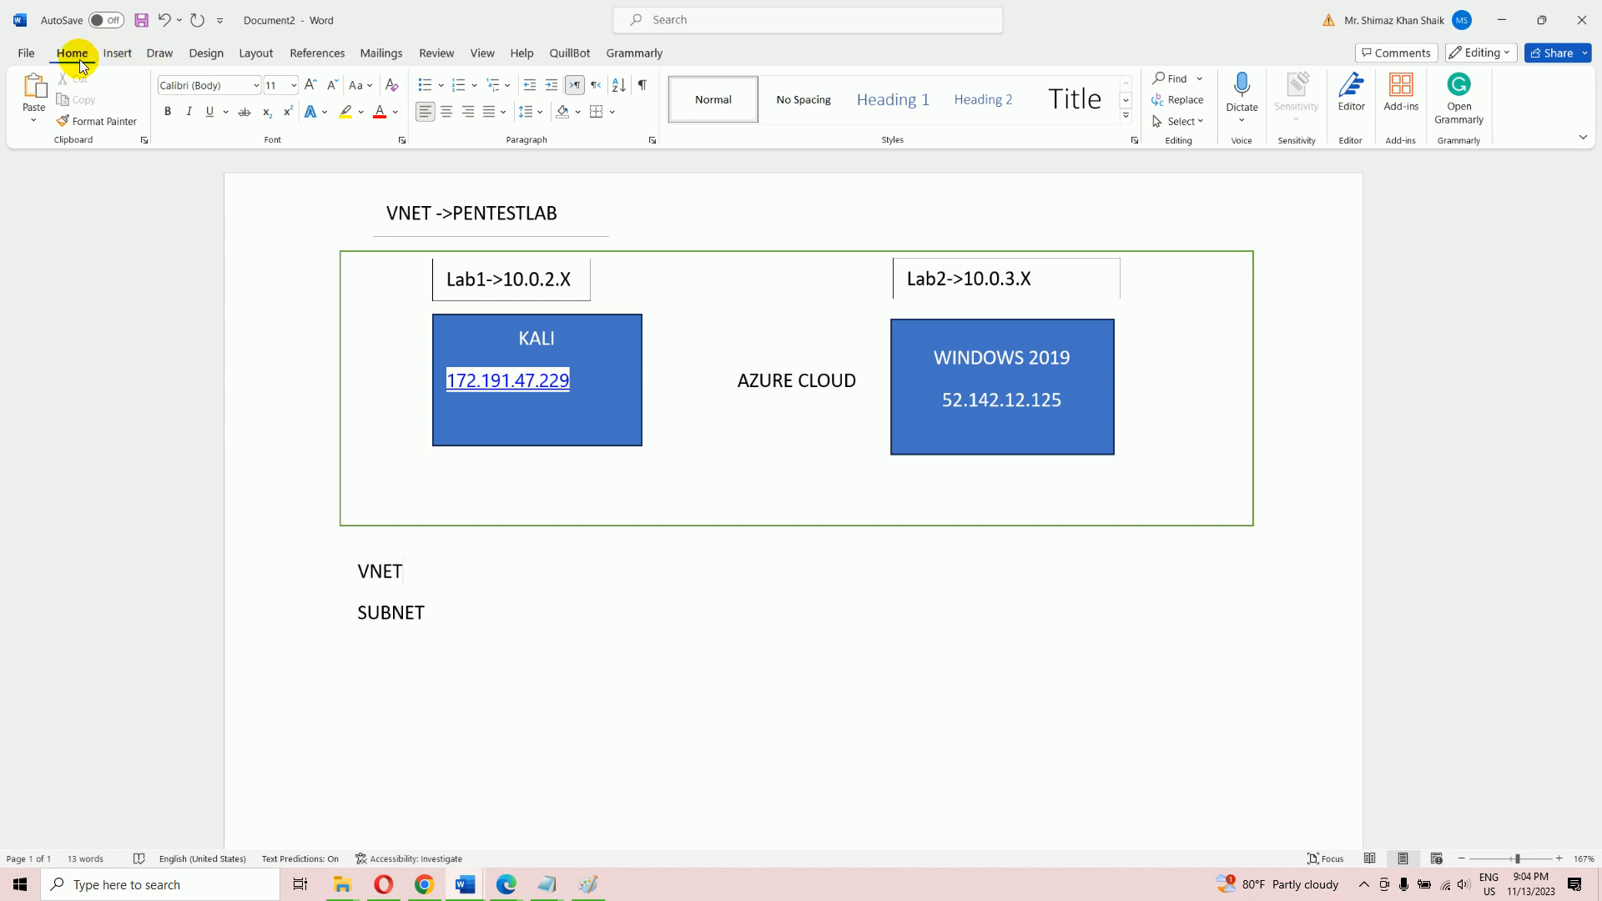
left_click(117, 54)
Draw a Flowchart Process box below the SUBNET line and label it PUTTY
left_click(240, 99)
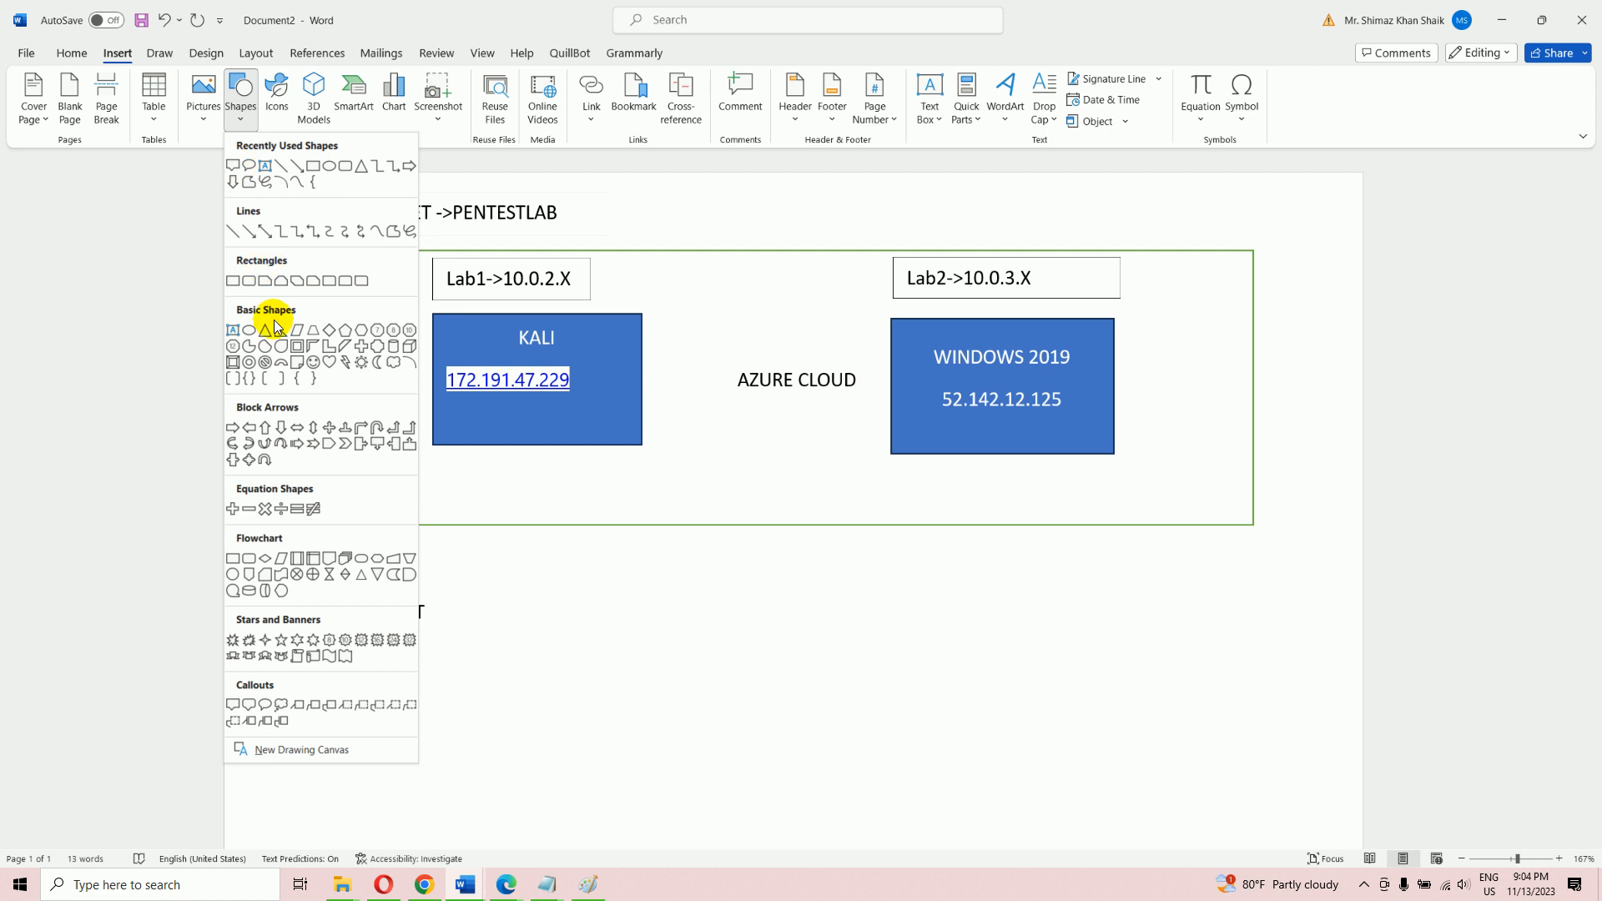
left_click(234, 561)
mouse_move(497, 666)
left_mouse_down()
mouse_move(512, 708)
mouse_move(647, 732)
left_mouse_up()
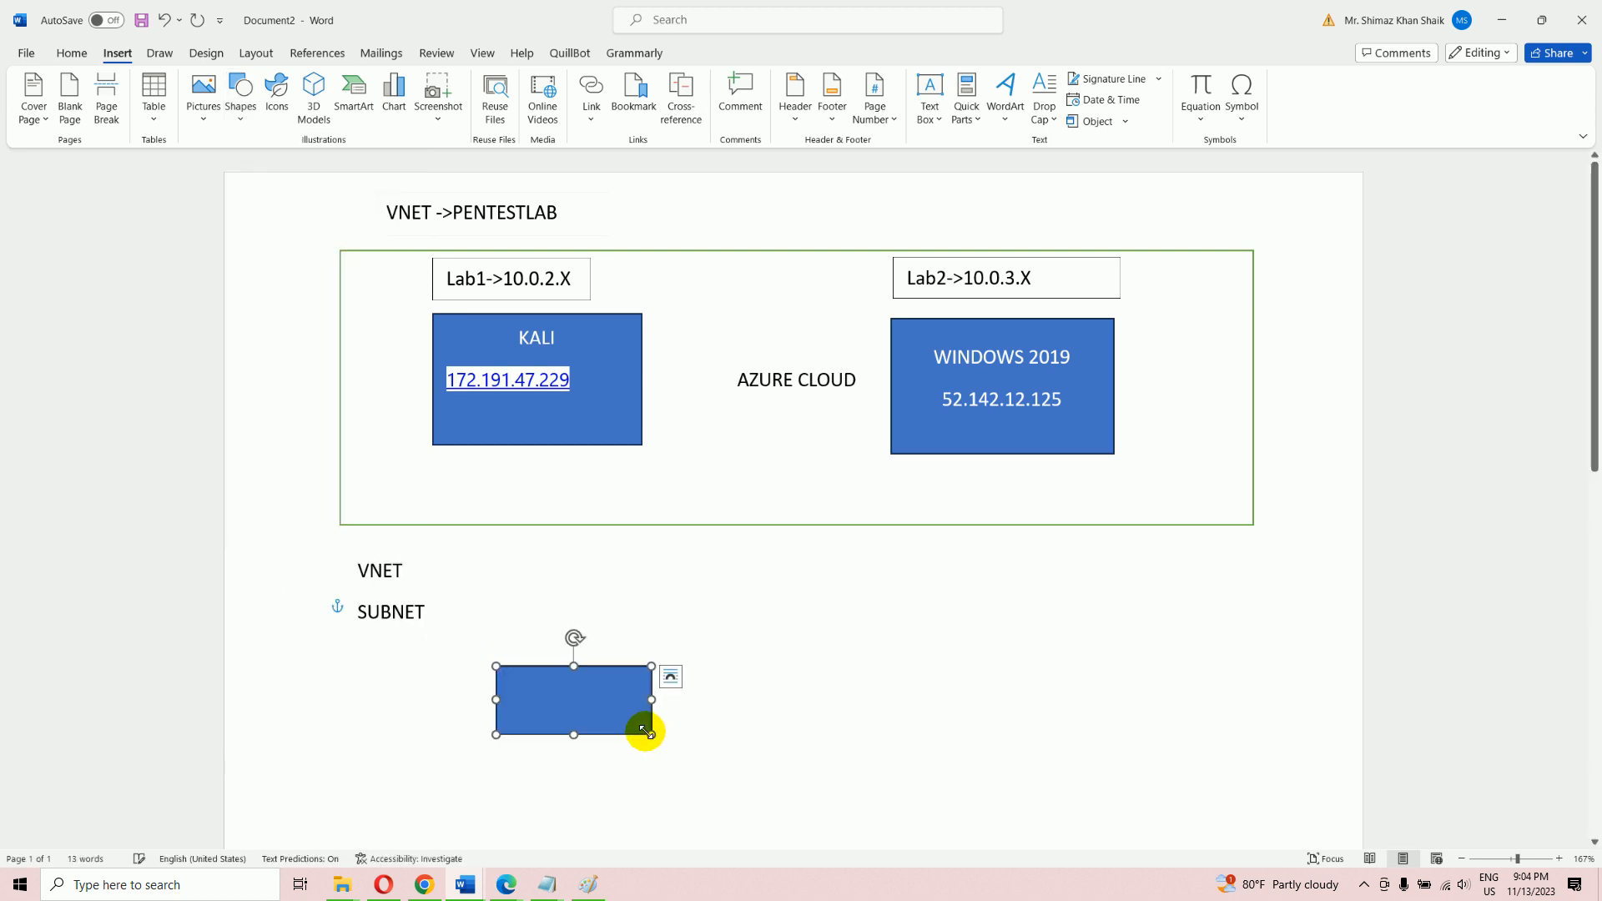
right_click(576, 711)
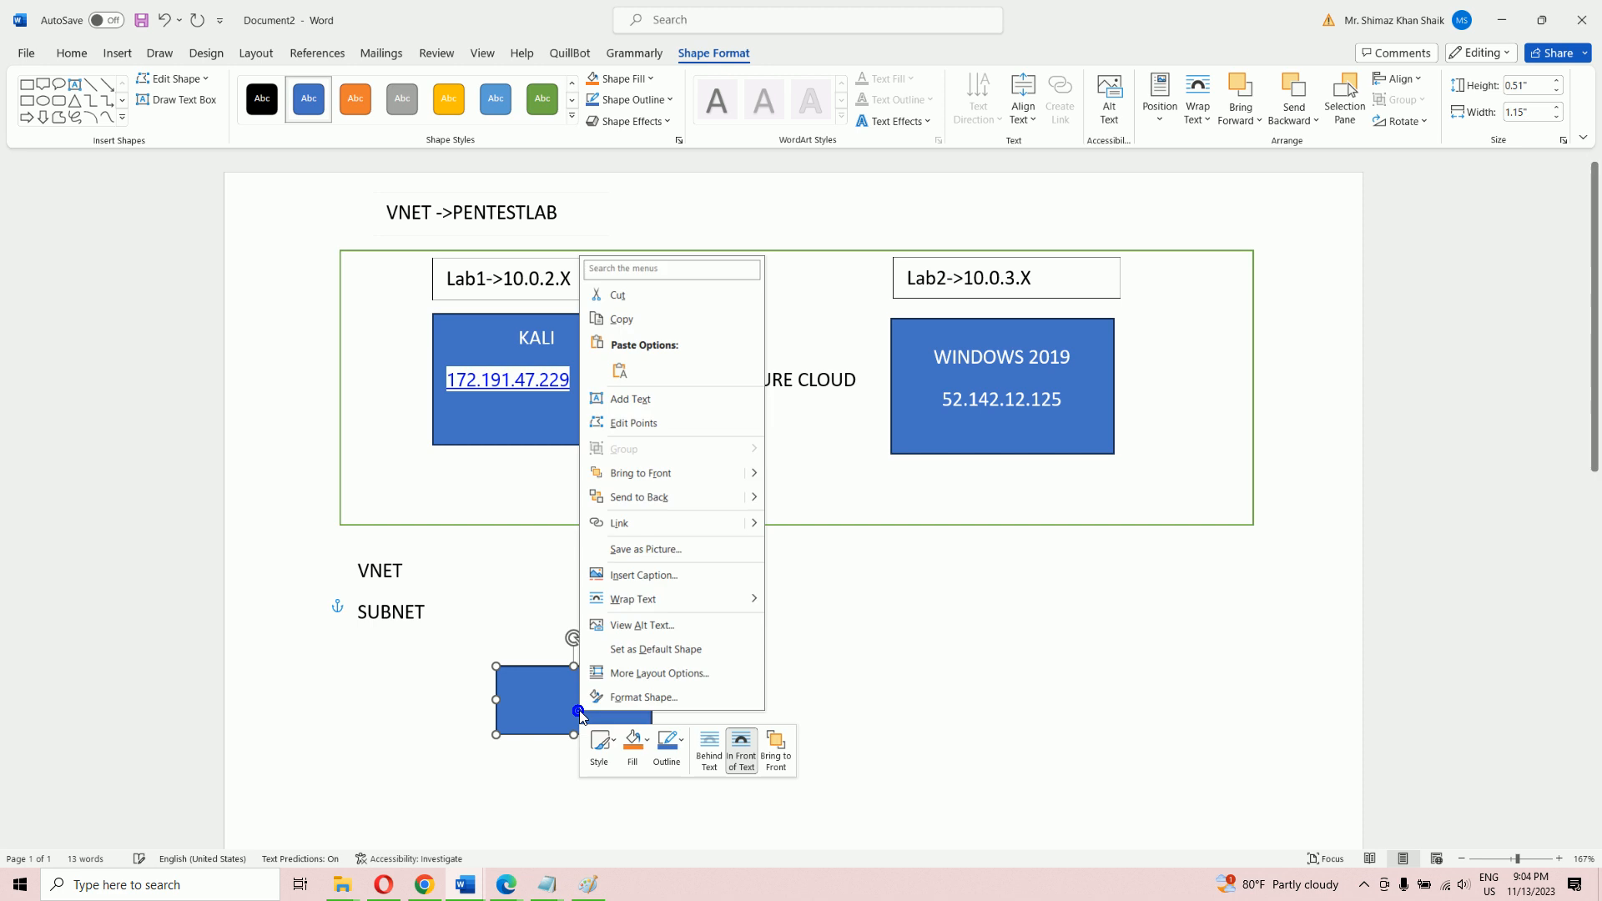
left_click(639, 407)
type("PUTTY")
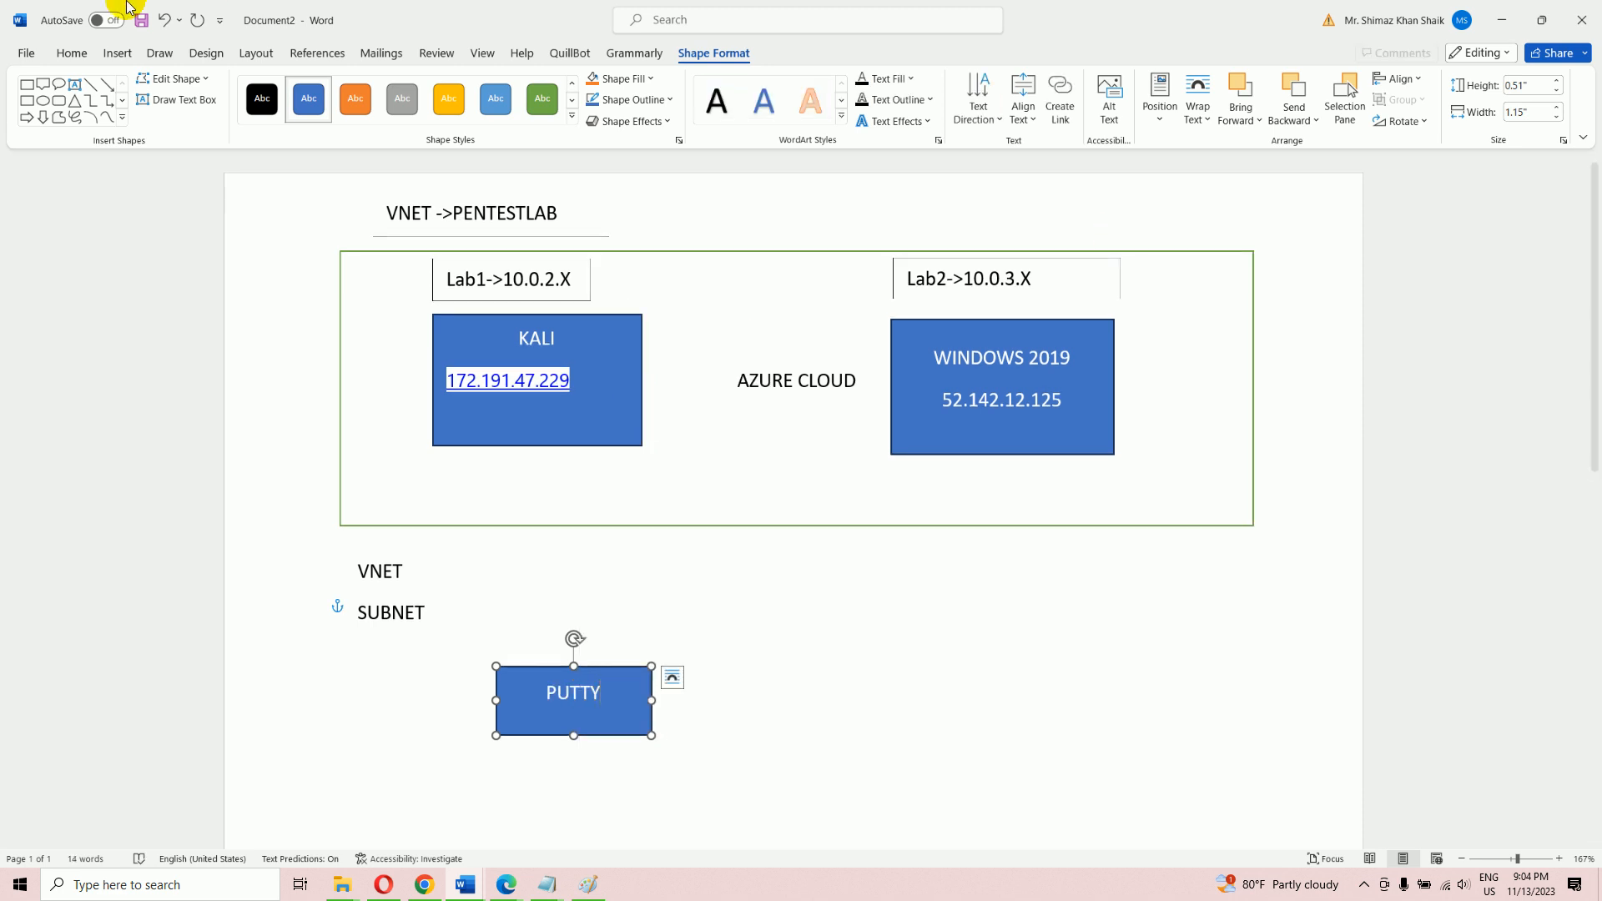
left_click(90, 84)
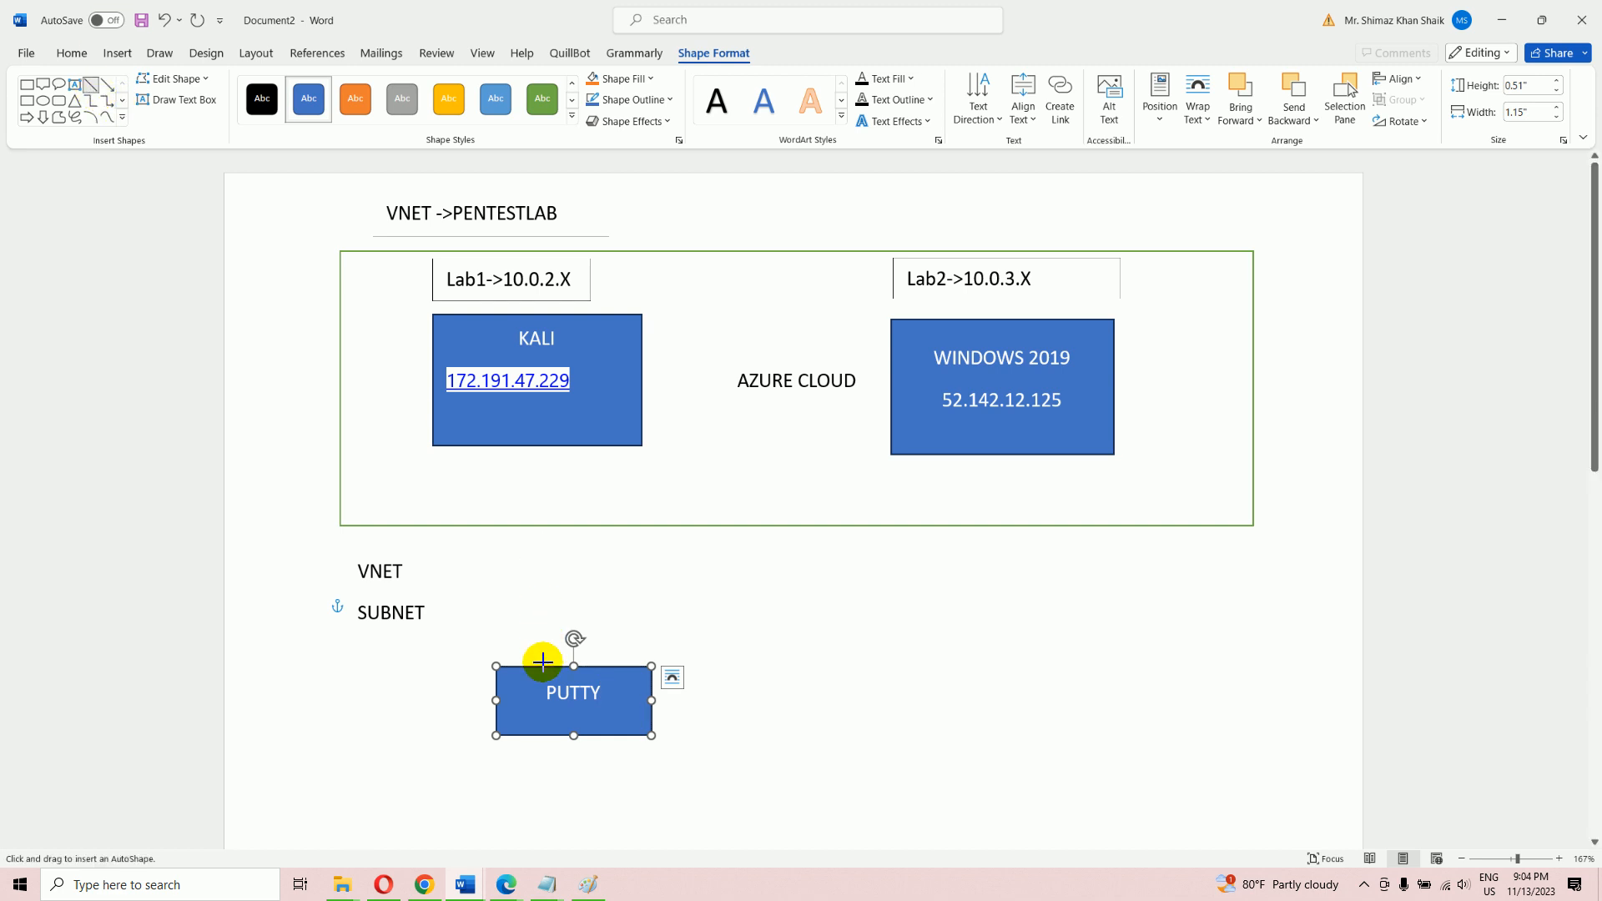